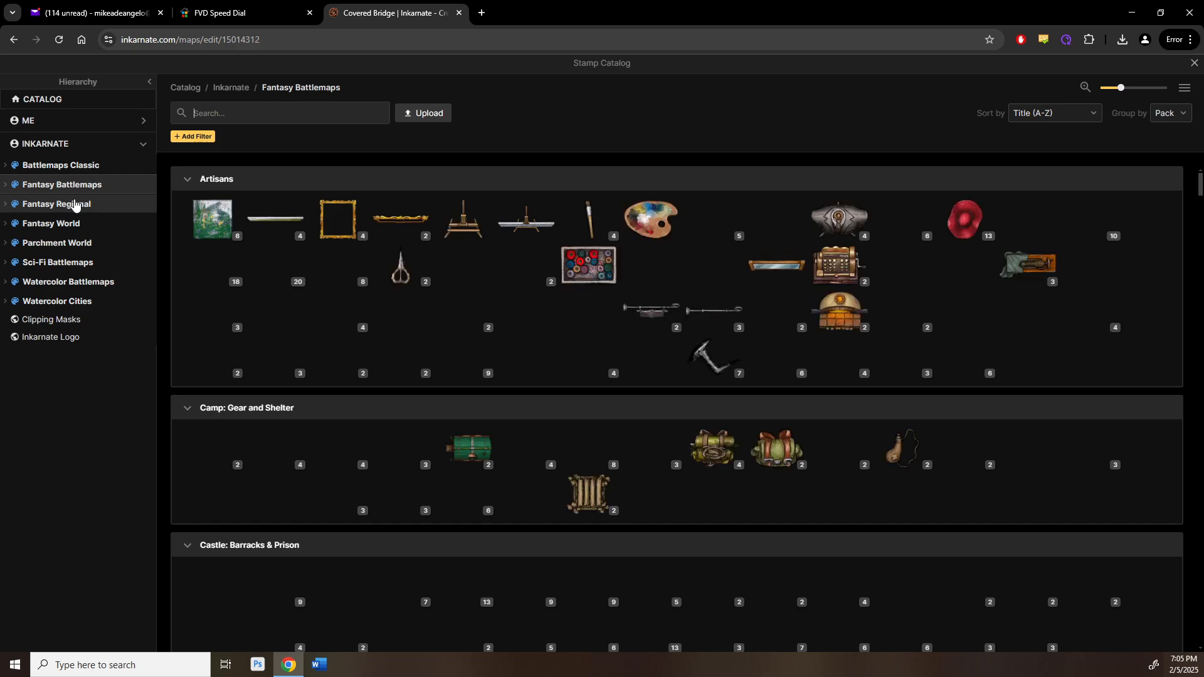
Step: Search the Fantasy Battlemaps stamps for "stones", choose the small rock set under Core, and display its color settings
{"action": "type", "text": "stones"}
{"action": "key", "text": "Return"}
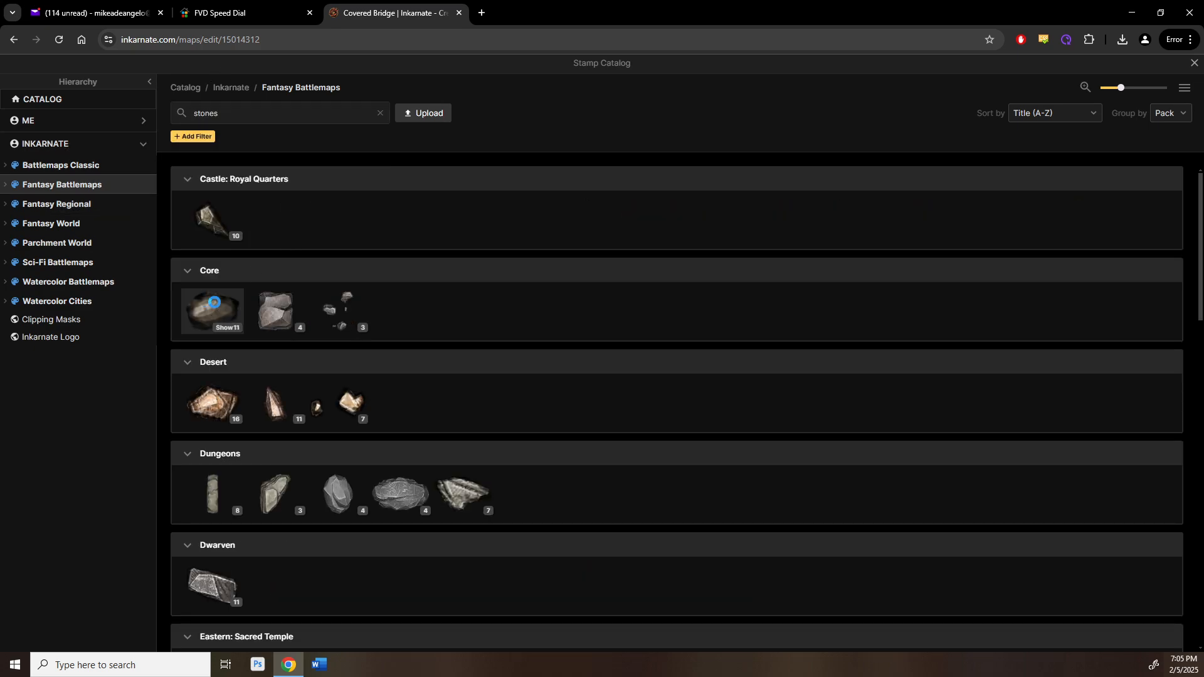
{"action": "left_click", "coordinate": [214, 303]}
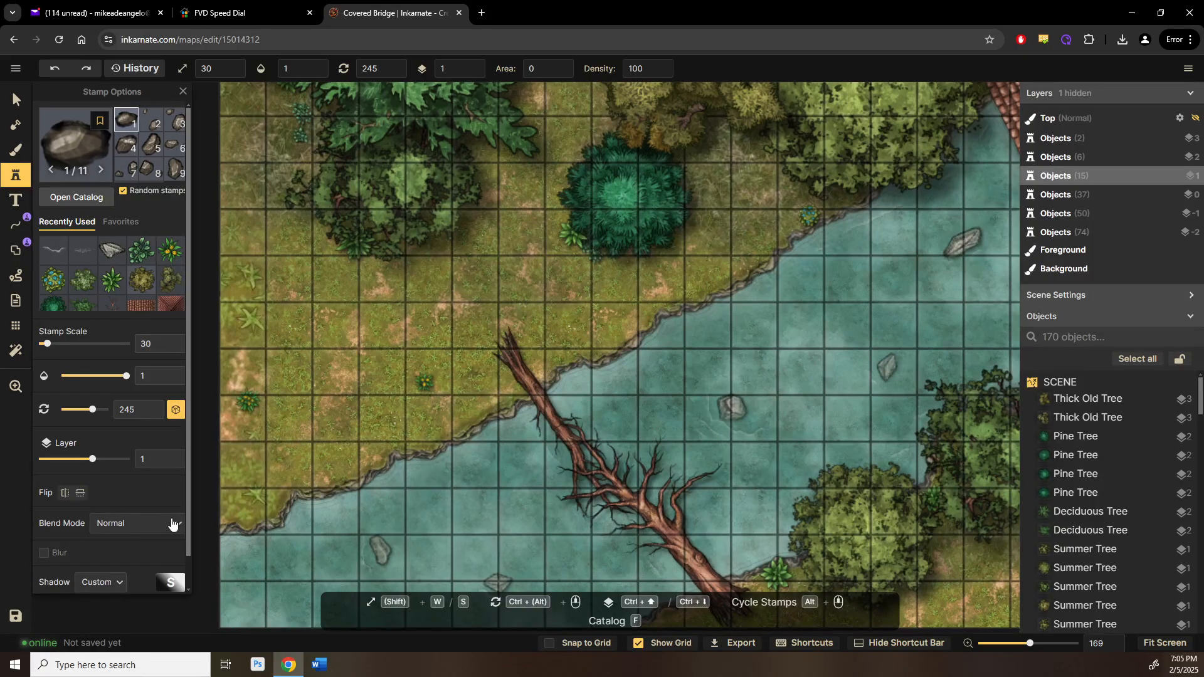
{"action": "scroll", "coordinate": [172, 523], "scroll_direction": "down", "scroll_amount": 1}
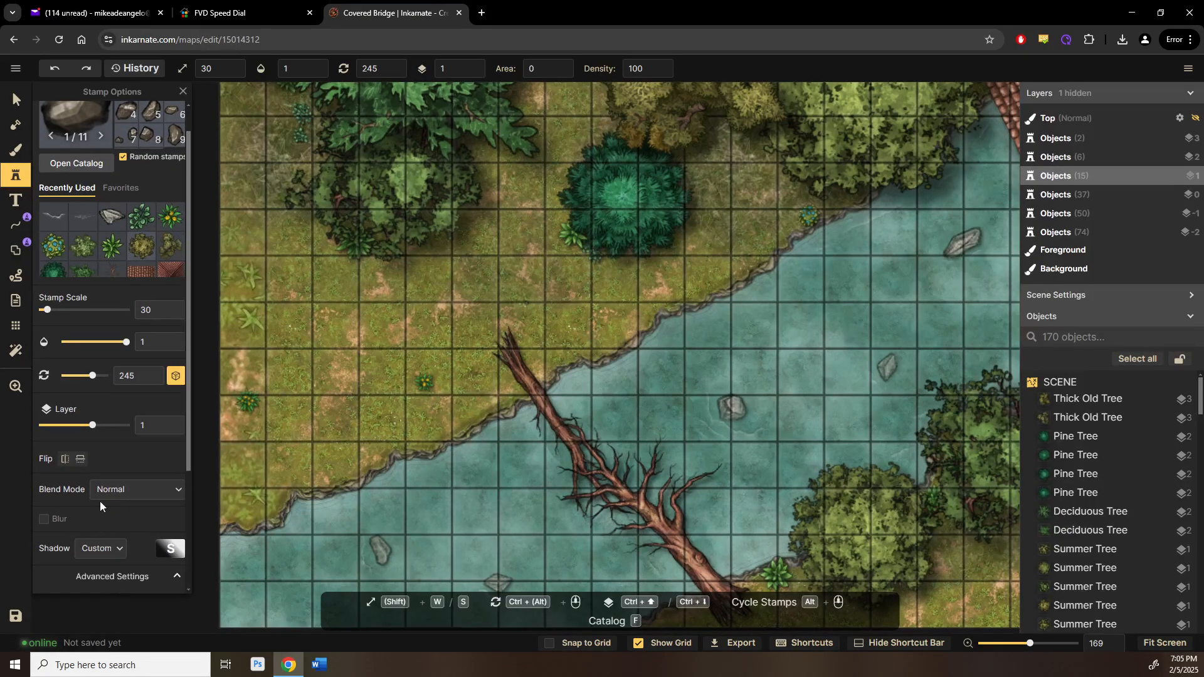
{"action": "scroll", "coordinate": [100, 502], "scroll_direction": "down", "scroll_amount": 5}
{"action": "left_click", "coordinate": [96, 433]}
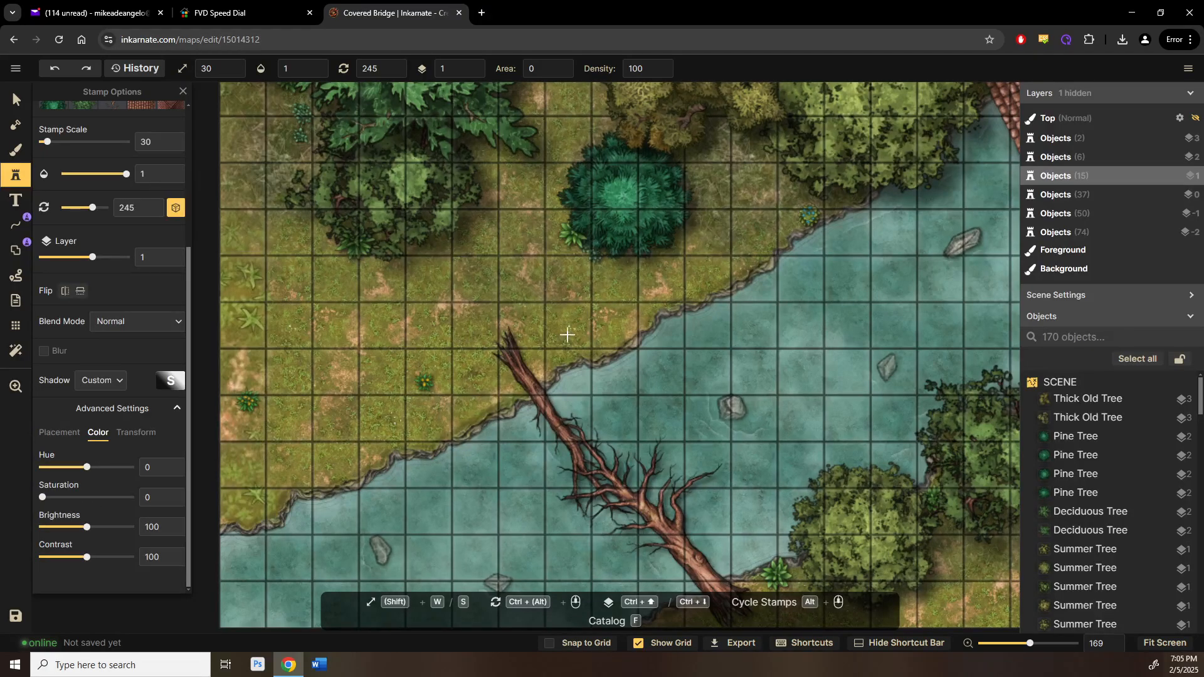
Step: Place small rocks on the grassy riverbank near the fallen tree and beneath the large tree by the flowering plant
{"action": "scroll", "coordinate": [567, 335], "scroll_direction": "up", "scroll_amount": 5}
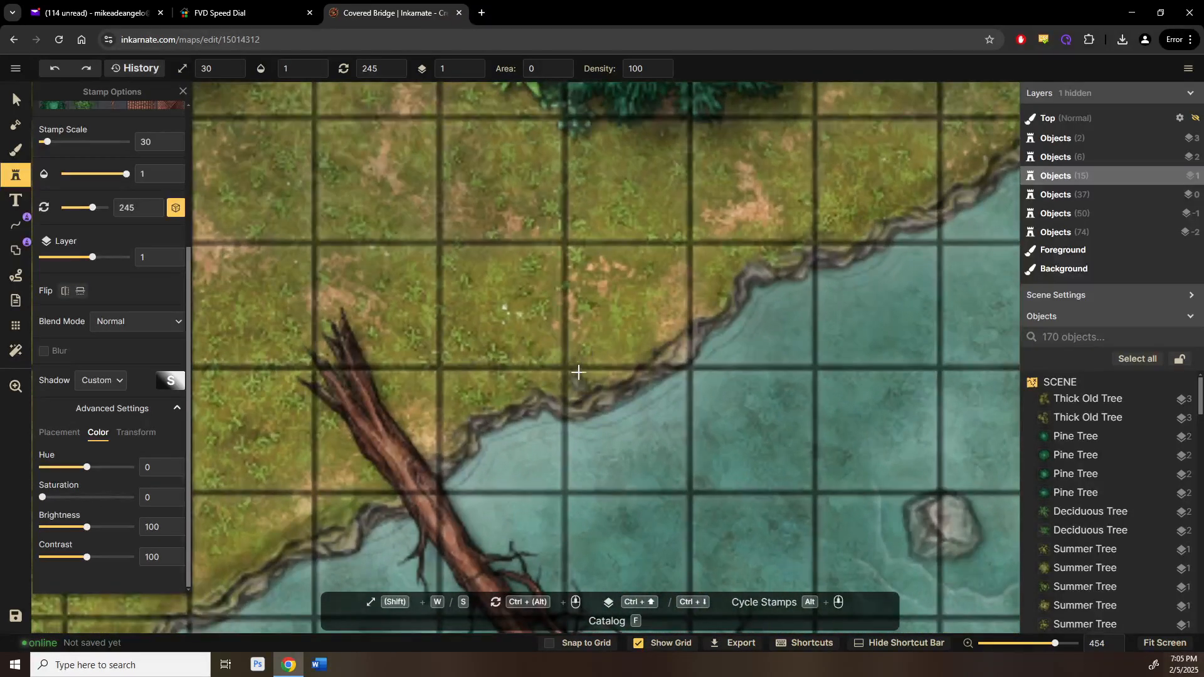
{"action": "left_click", "coordinate": [655, 309]}
{"action": "left_click_drag", "start_coordinate": [639, 313], "coordinate": [530, 447]}
{"action": "left_click_drag", "start_coordinate": [796, 270], "coordinate": [397, 545]}
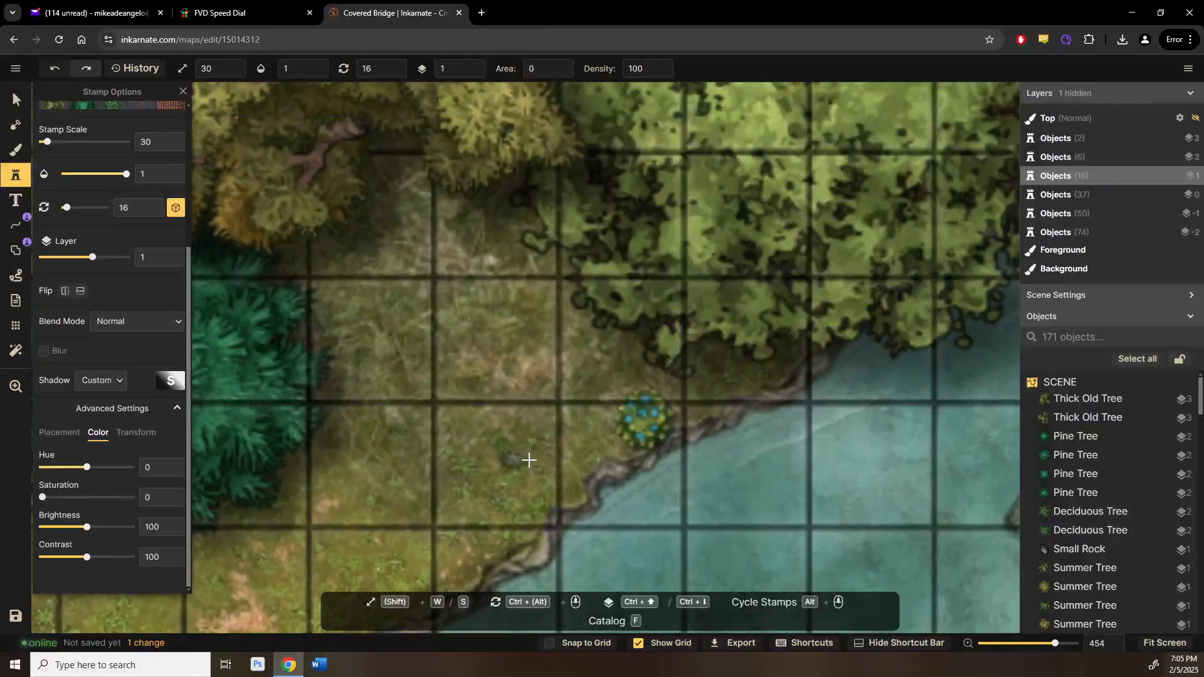
{"action": "left_click_drag", "start_coordinate": [667, 413], "coordinate": [529, 348]}
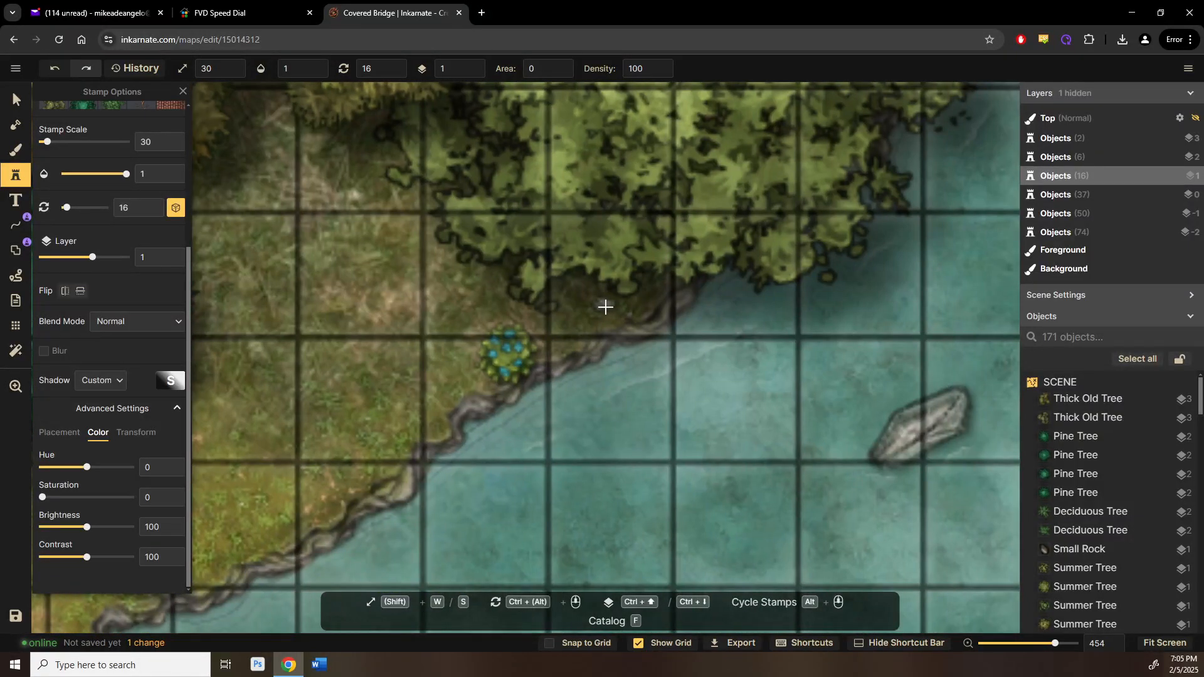
{"action": "left_click_drag", "start_coordinate": [509, 279], "coordinate": [451, 199]}
{"action": "left_click_drag", "start_coordinate": [690, 533], "coordinate": [631, 516]}
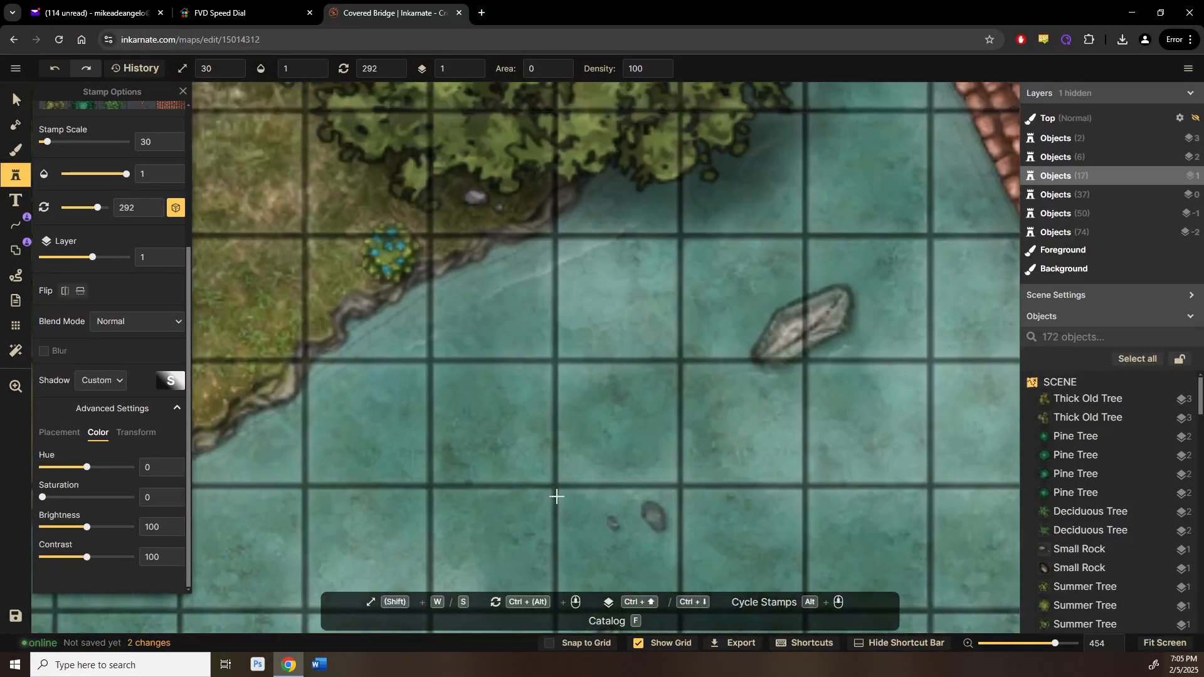
Step: Move the small rock beneath the riverbank tree to layer 0
{"action": "left_click", "coordinate": [482, 204]}
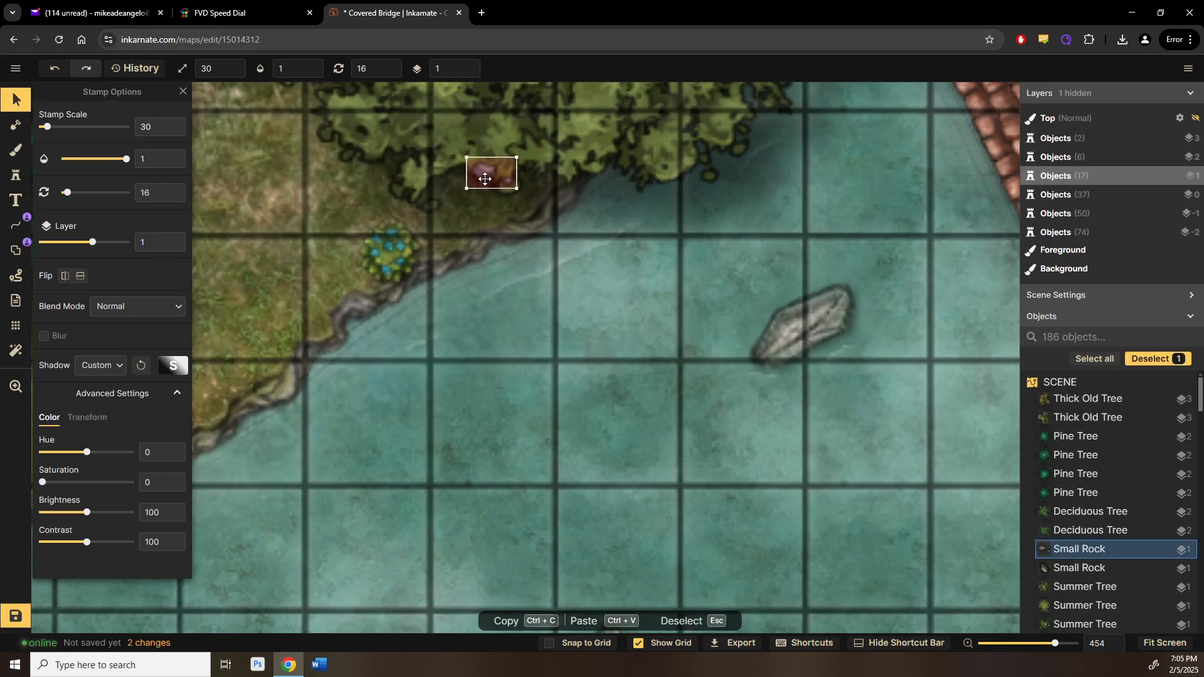
{"action": "left_click", "coordinate": [175, 247]}
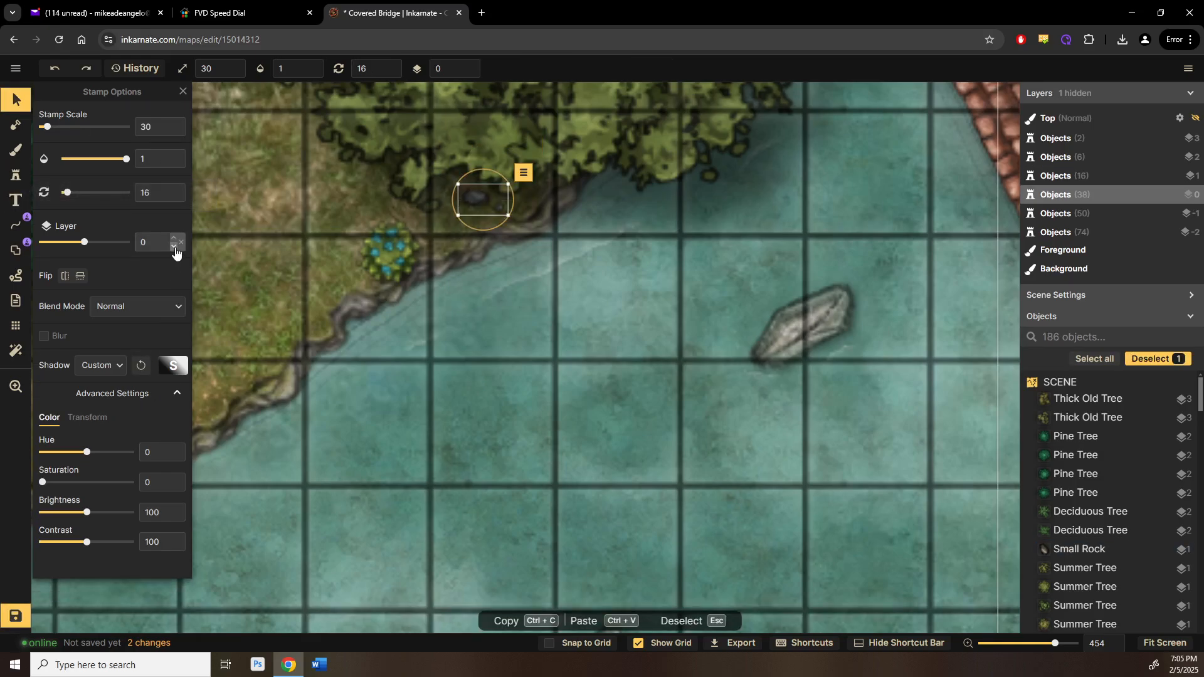
Step: Place two small rocks on the southern bank, including one beside the round bushy tree
{"action": "left_click", "coordinate": [24, 179]}
{"action": "scroll", "coordinate": [709, 481], "scroll_direction": "down", "scroll_amount": 3}
{"action": "left_click_drag", "start_coordinate": [708, 481], "coordinate": [404, 185]}
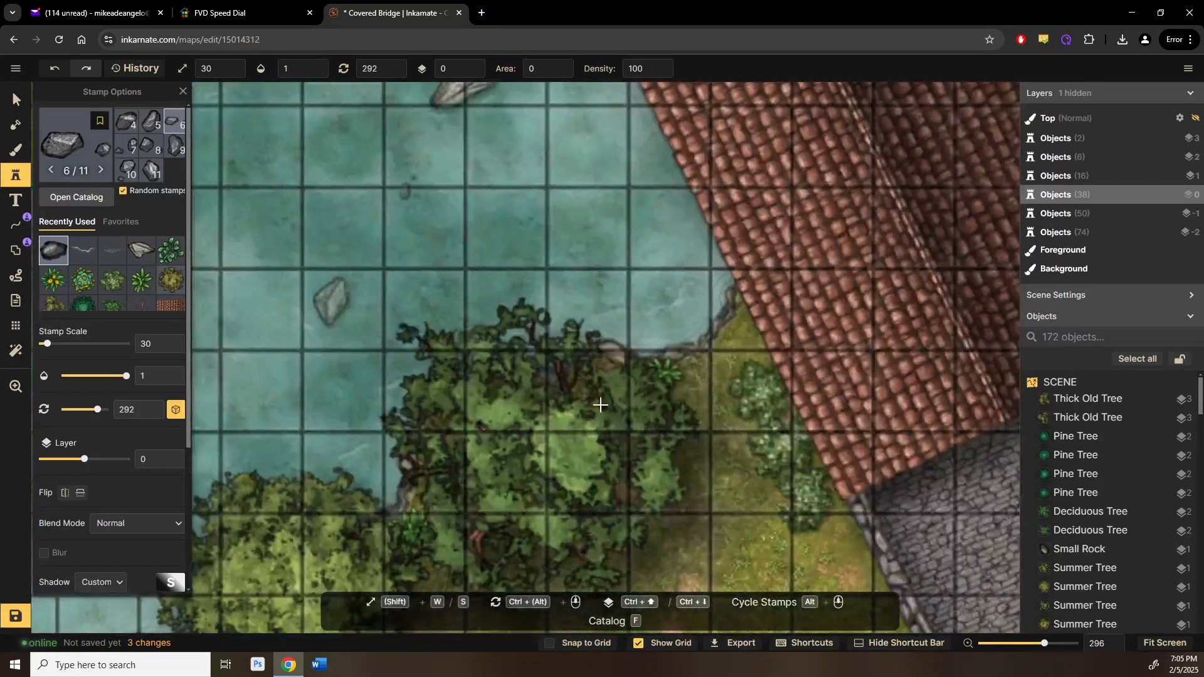
{"action": "left_click_drag", "start_coordinate": [652, 415], "coordinate": [627, 340]}
{"action": "left_click_drag", "start_coordinate": [560, 427], "coordinate": [812, 260]}
{"action": "left_click", "coordinate": [630, 394]}
{"action": "left_click_drag", "start_coordinate": [630, 395], "coordinate": [773, 359]}
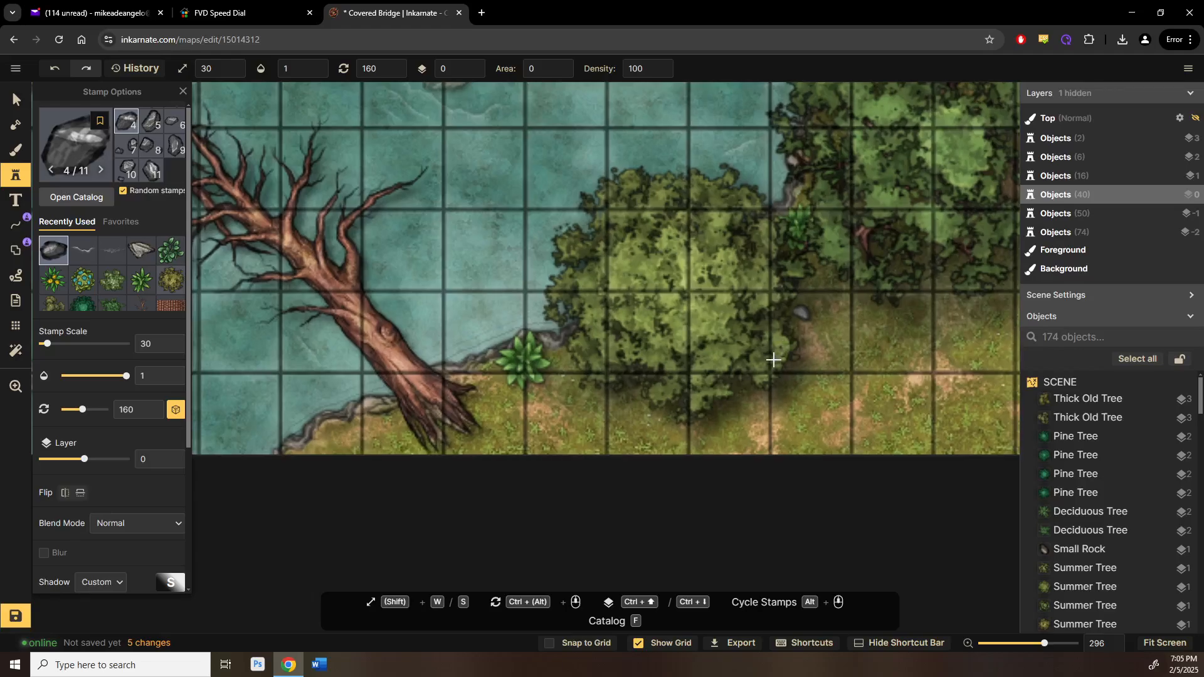
Step: Move the small rock beside the round tree on the southern bank to layer -1
{"action": "left_click", "coordinate": [15, 98]}
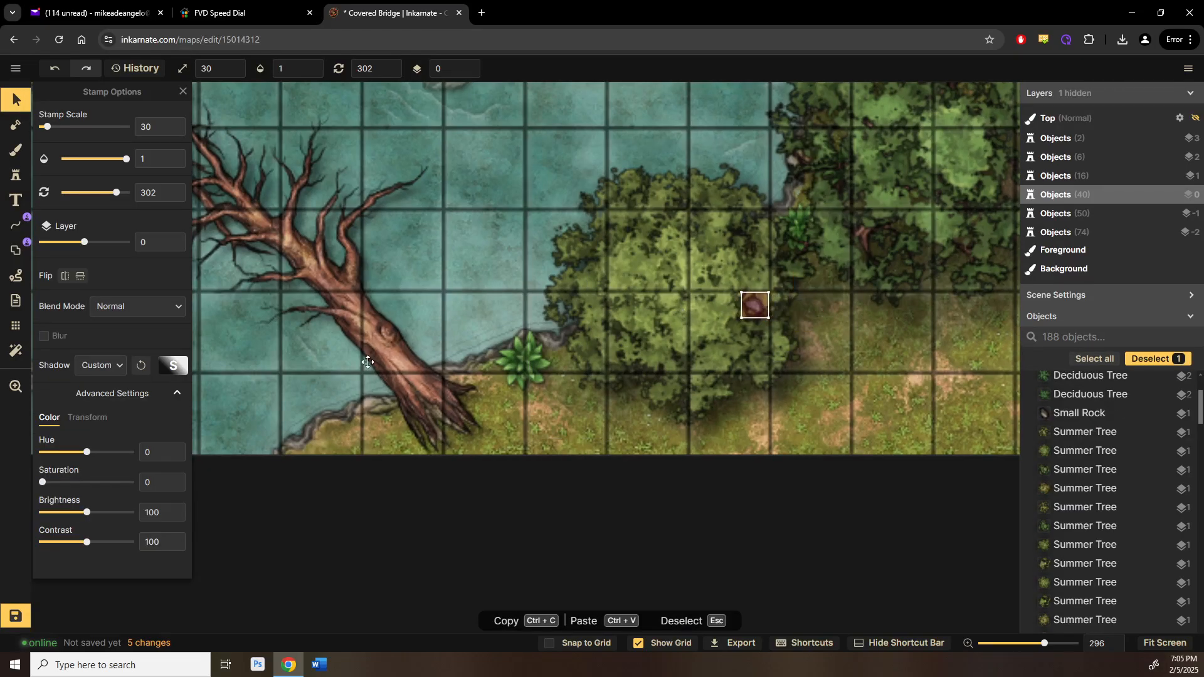
{"action": "left_click", "coordinate": [174, 248]}
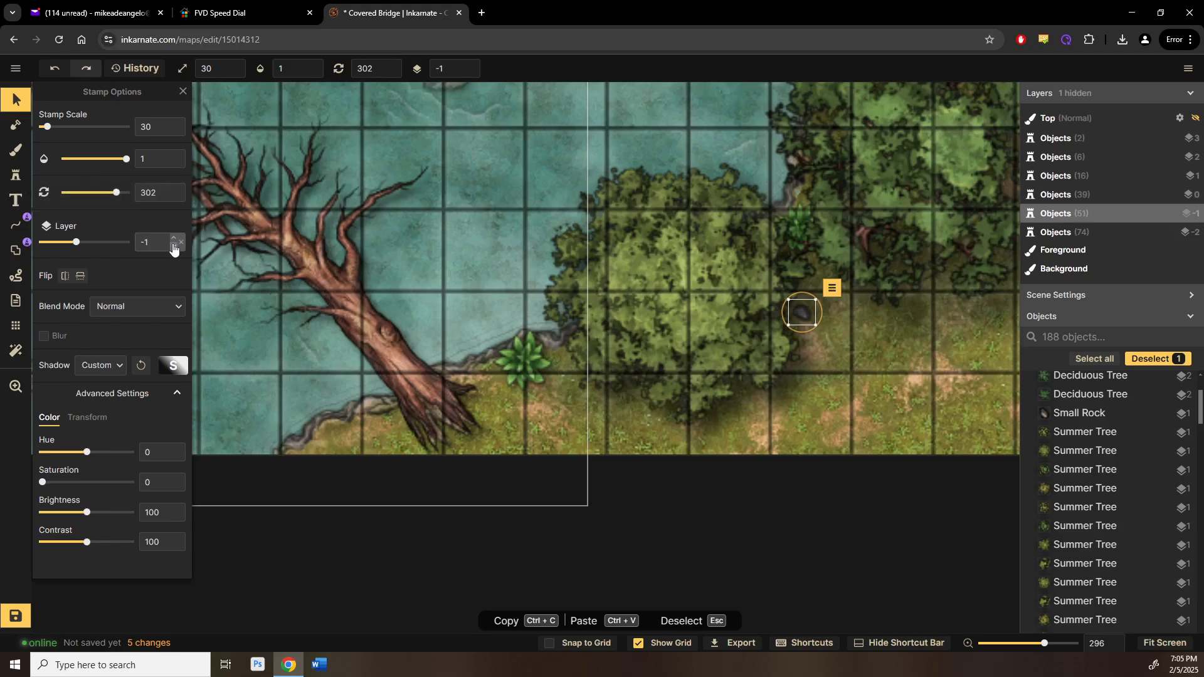
Step: Place small rocks on layer -1 on the southern bank around the roots of the fallen tree
{"action": "left_click", "coordinate": [13, 179]}
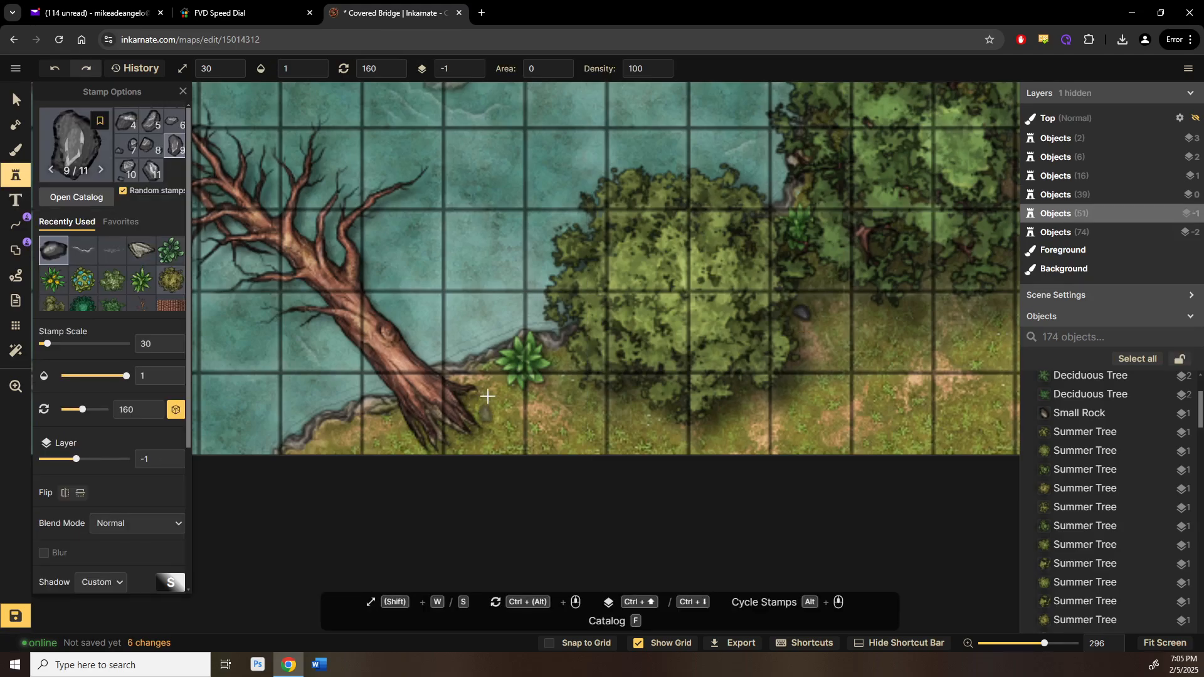
{"action": "left_click_drag", "start_coordinate": [501, 404], "coordinate": [602, 445]}
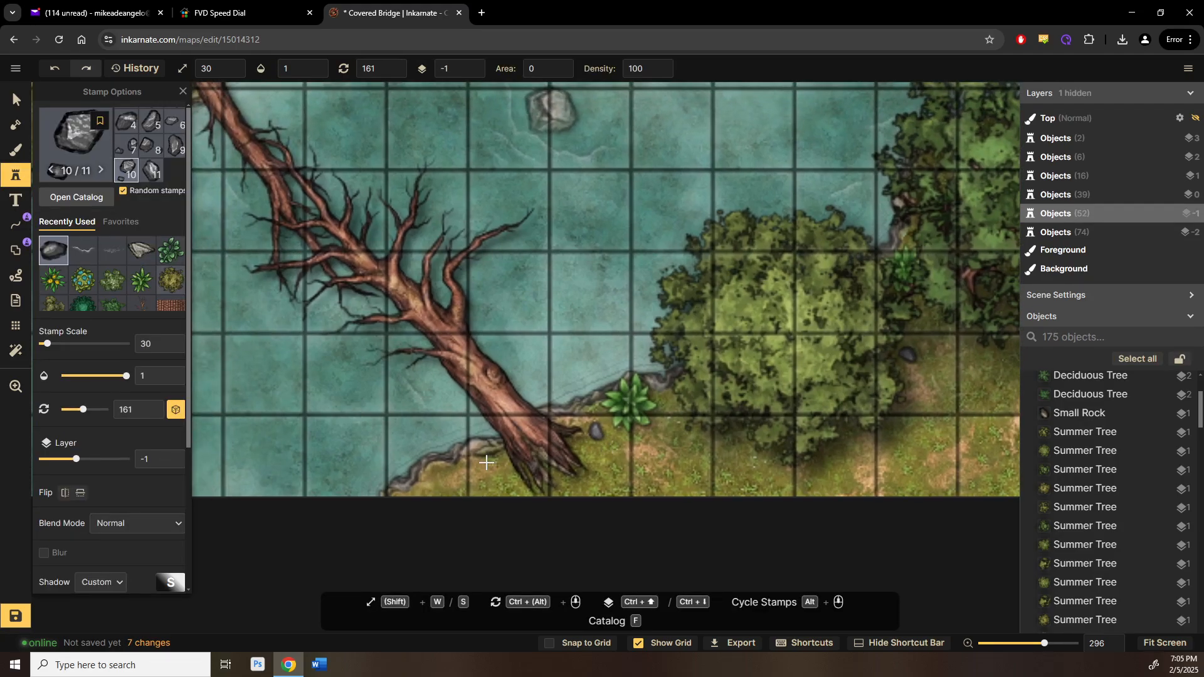
{"action": "left_click_drag", "start_coordinate": [822, 347], "coordinate": [148, 411]}
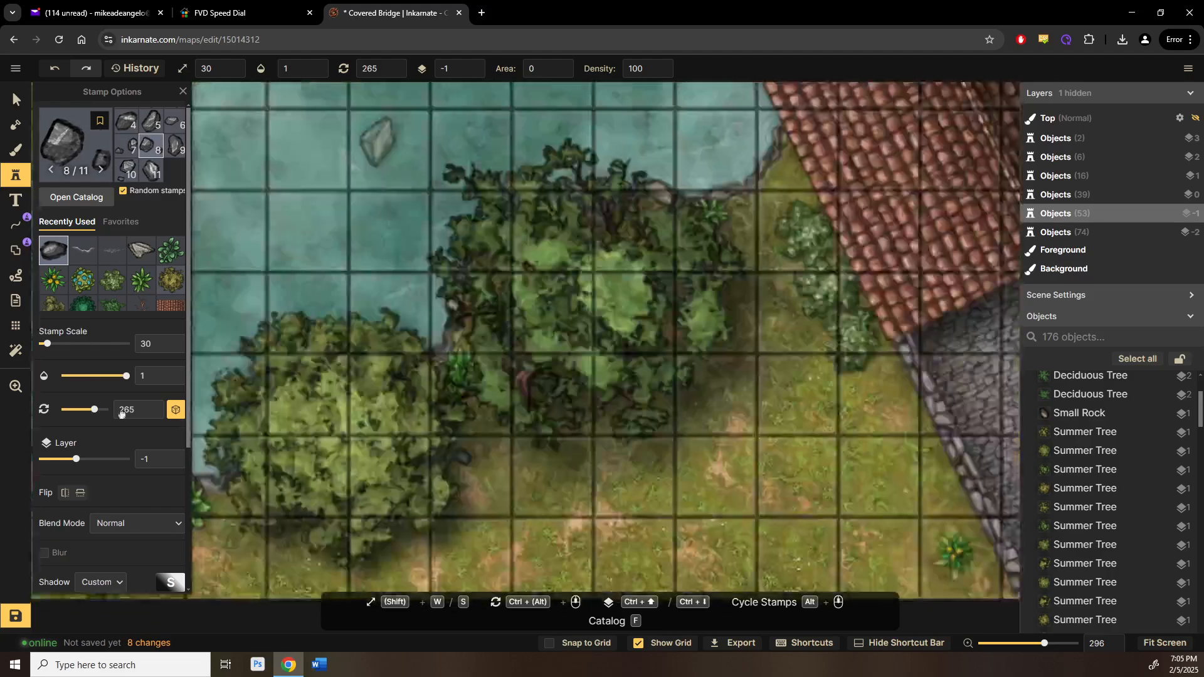
Step: Scatter small rocks on the grass along both stone walls of the cobblestone road south of the bridge
{"action": "left_click_drag", "start_coordinate": [432, 366], "coordinate": [148, 513]}
{"action": "left_click_drag", "start_coordinate": [737, 280], "coordinate": [674, 354]}
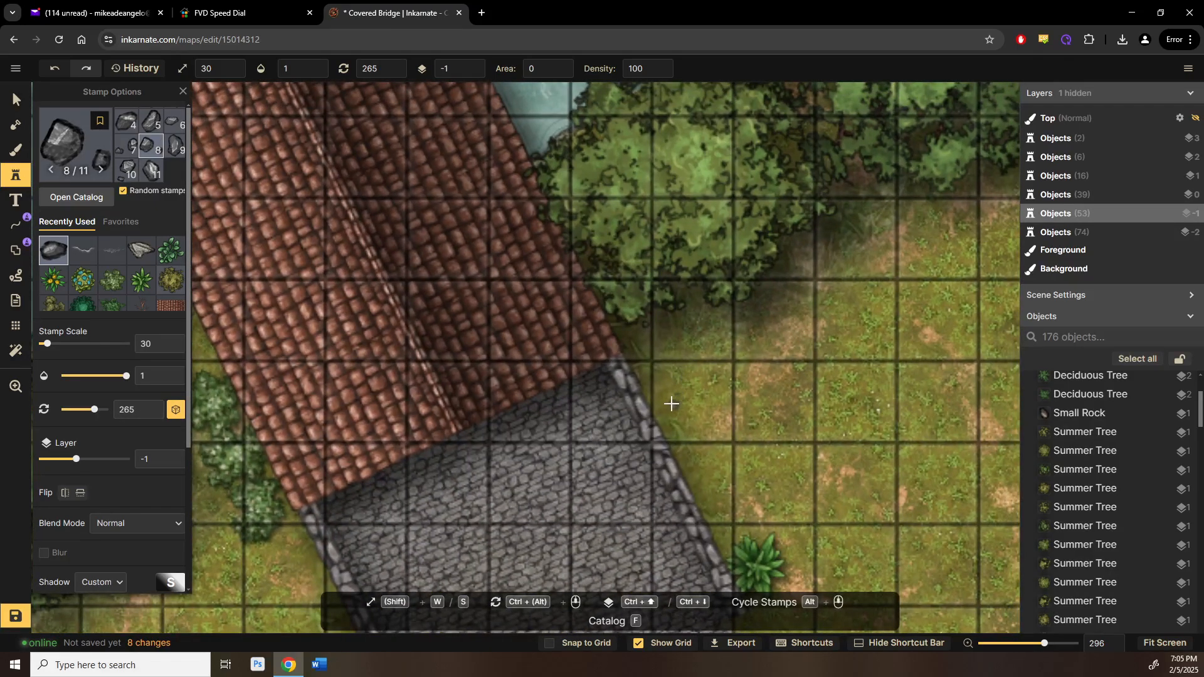
{"action": "left_click", "coordinate": [668, 409]}
{"action": "scroll", "coordinate": [664, 401], "scroll_direction": "down", "scroll_amount": 3}
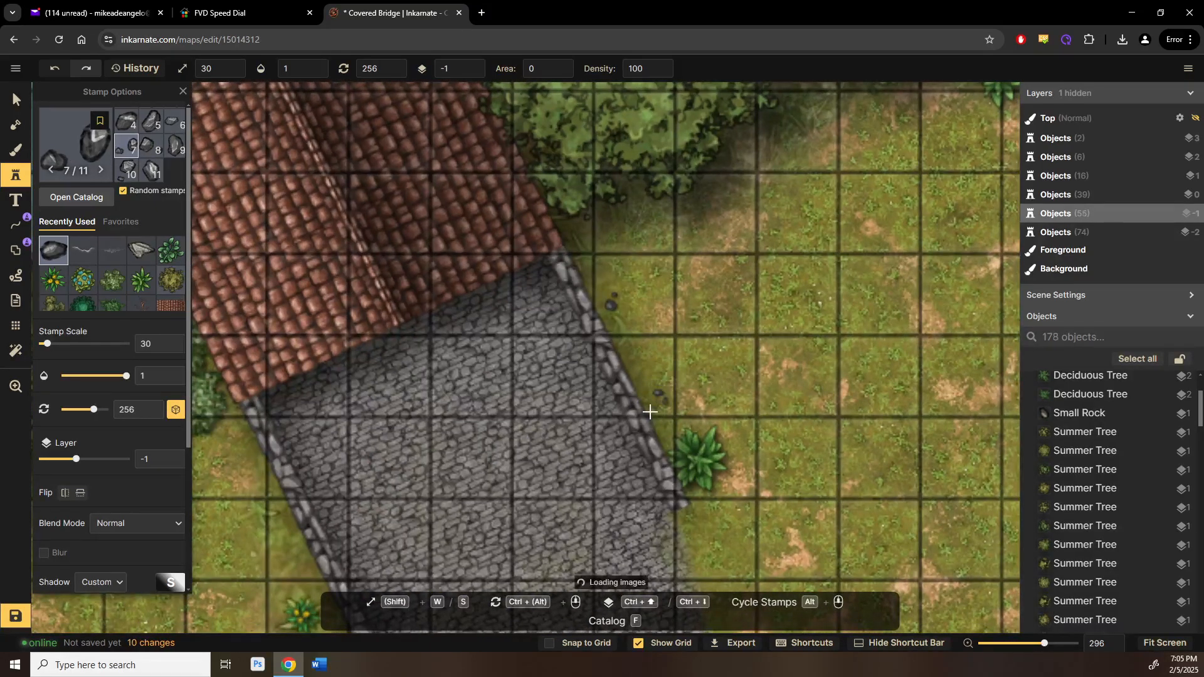
{"action": "left_click_drag", "start_coordinate": [499, 503], "coordinate": [636, 384]}
{"action": "left_click", "coordinate": [408, 415]}
{"action": "left_click_drag", "start_coordinate": [418, 441], "coordinate": [548, 456]}
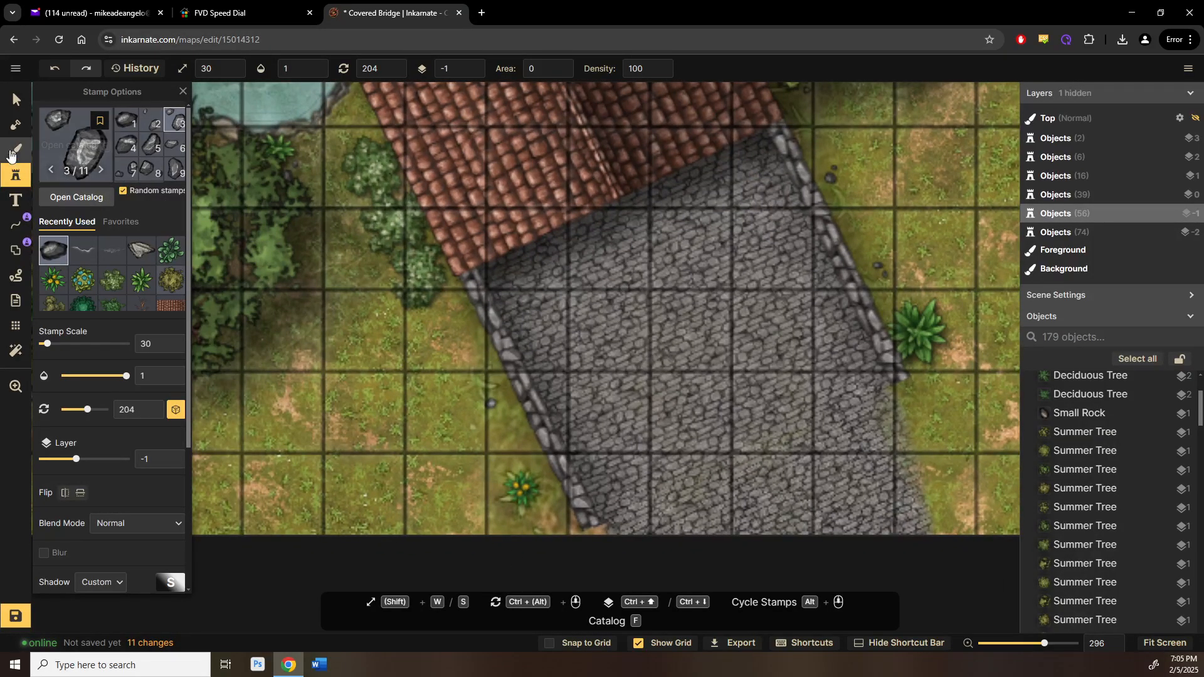
Step: Paint grass texture on the Foreground layer with a size 40 brush along the west wall of the southern road
{"action": "left_click", "coordinate": [16, 150]}
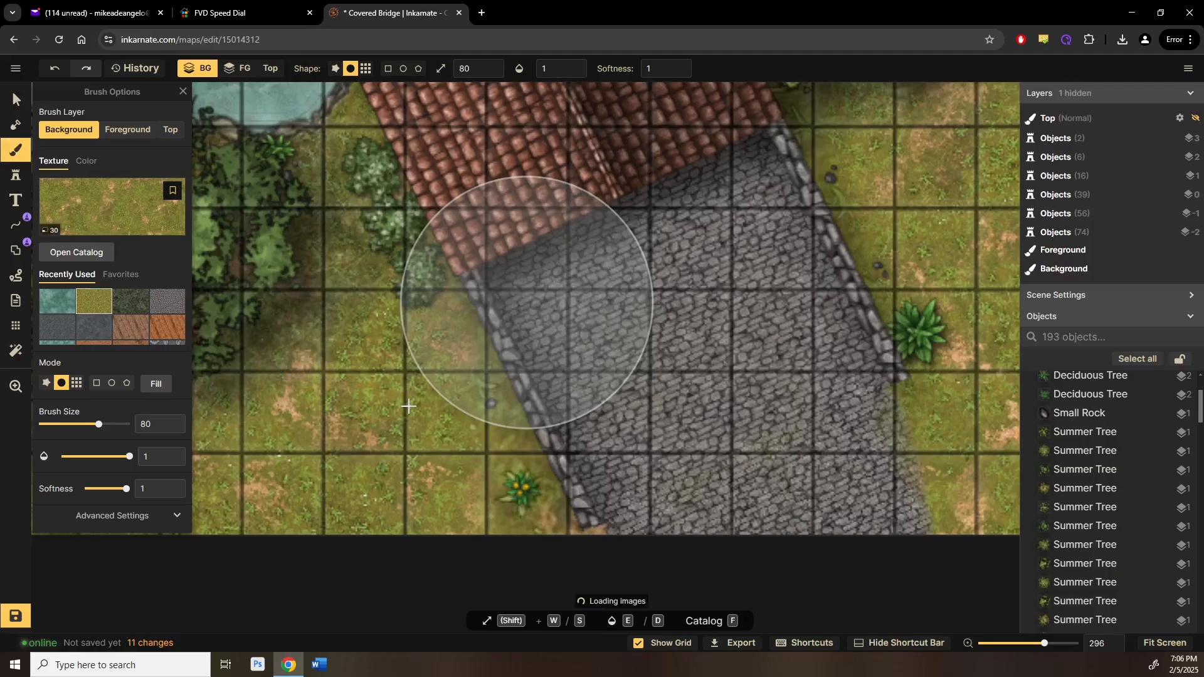
{"action": "key", "text": "s"}
{"action": "key", "text": "s"}
{"action": "key", "text": "s"}
{"action": "key", "text": "s"}
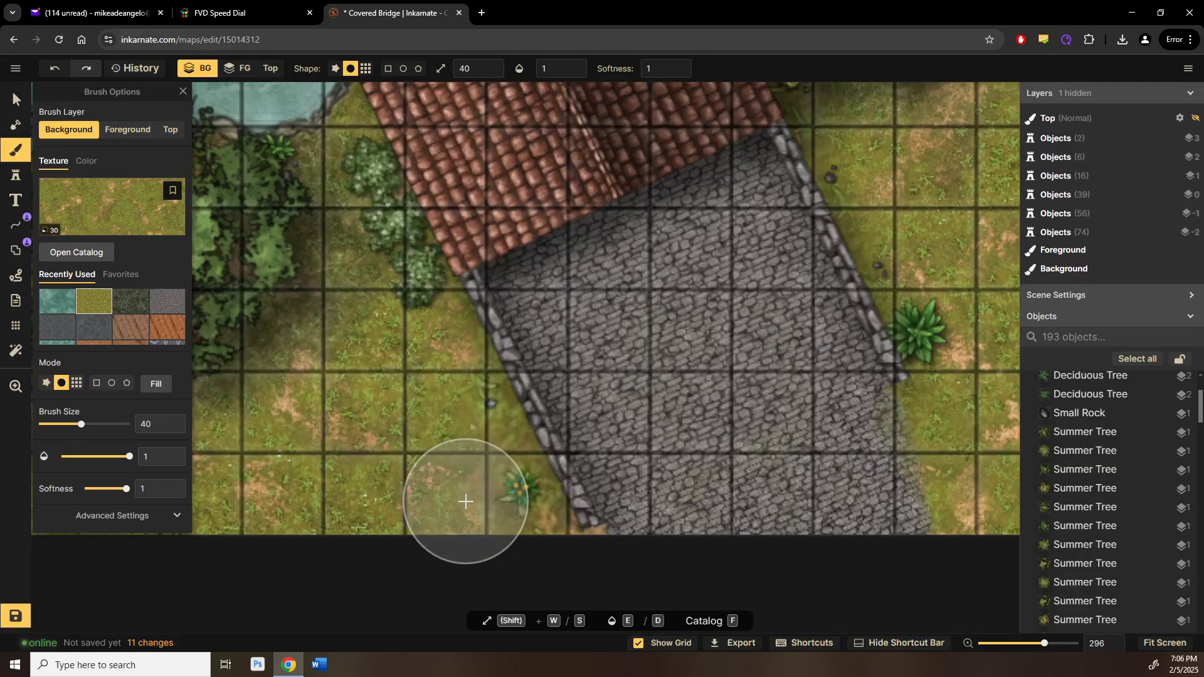
{"action": "left_click", "coordinate": [466, 502]}
{"action": "left_click", "coordinate": [109, 129]}
{"action": "left_click_drag", "start_coordinate": [472, 402], "coordinate": [506, 491]}
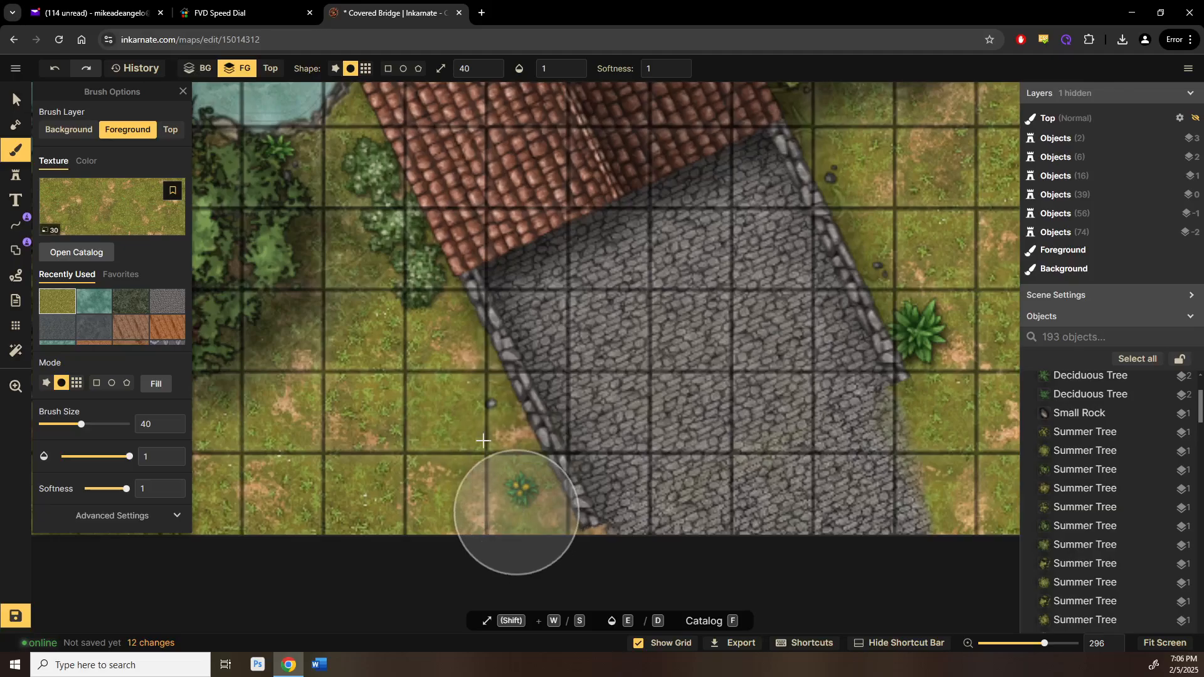
{"action": "left_click_drag", "start_coordinate": [430, 335], "coordinate": [506, 516]}
Step: Paint foreground grass over the ground along the east wall of the southern road
{"action": "left_click_drag", "start_coordinate": [585, 430], "coordinate": [326, 438]}
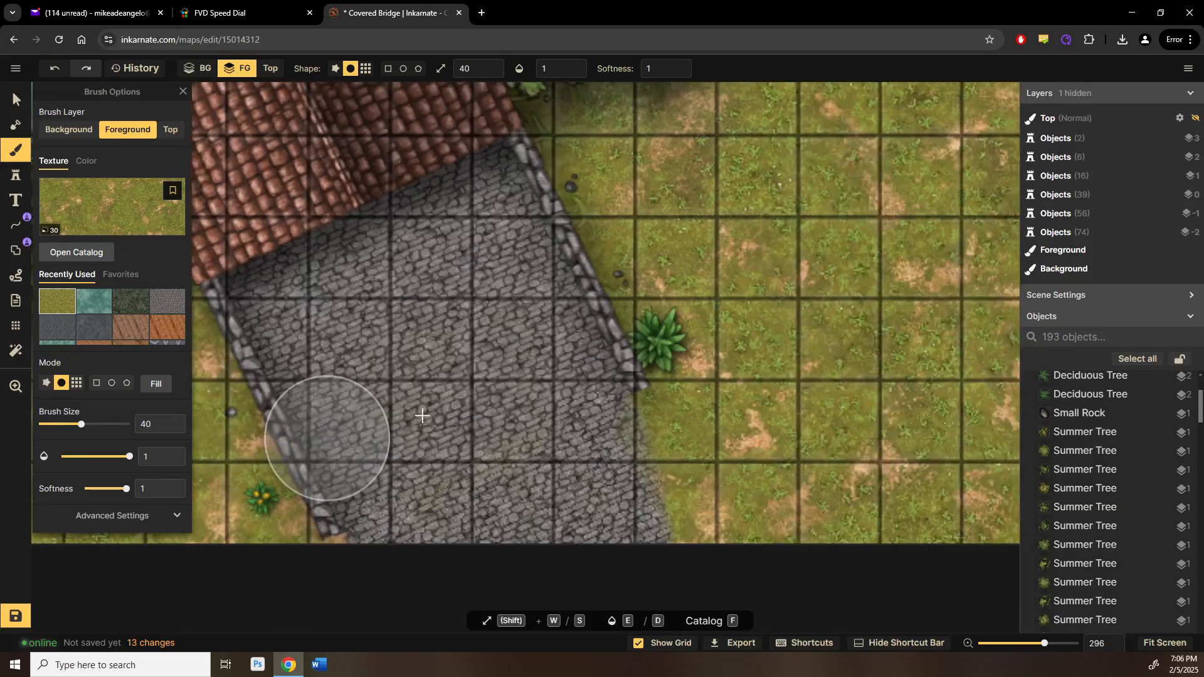
{"action": "left_click_drag", "start_coordinate": [704, 254], "coordinate": [653, 395]}
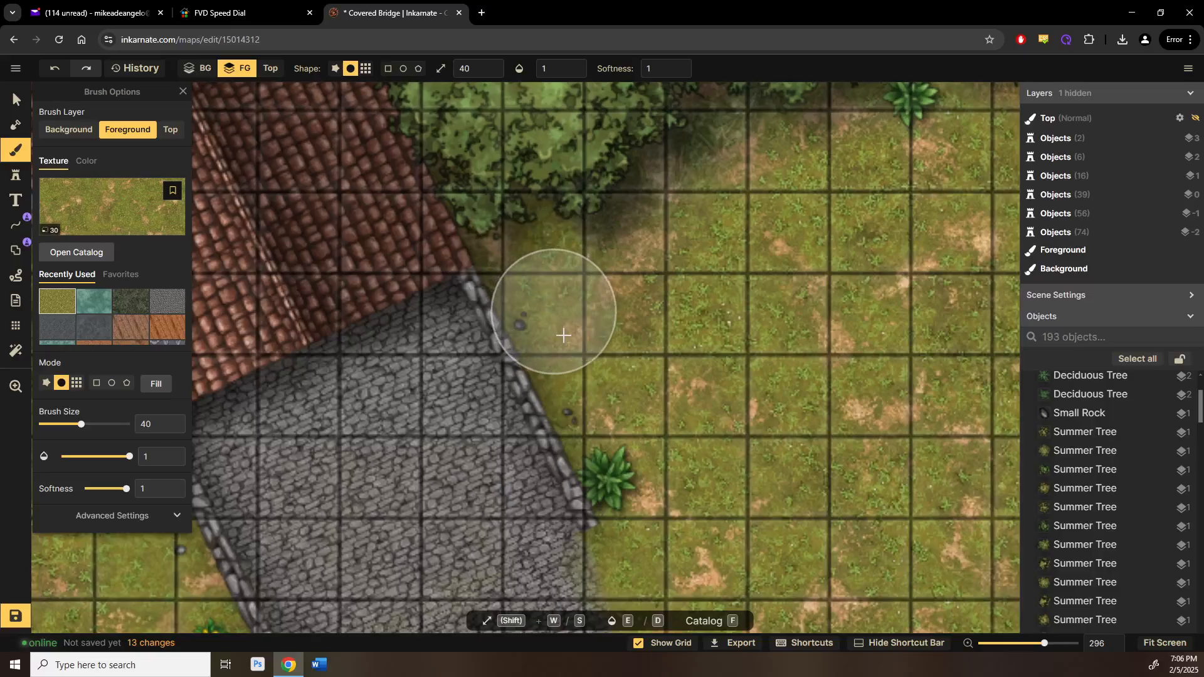
{"action": "left_click", "coordinate": [643, 443]}
Step: Paint foreground grass over the leafy patch in the clearing beside the large eastern tree
{"action": "left_click_drag", "start_coordinate": [711, 310], "coordinate": [379, 333]}
{"action": "left_click_drag", "start_coordinate": [761, 446], "coordinate": [539, 277]}
{"action": "left_click_drag", "start_coordinate": [690, 256], "coordinate": [633, 462]}
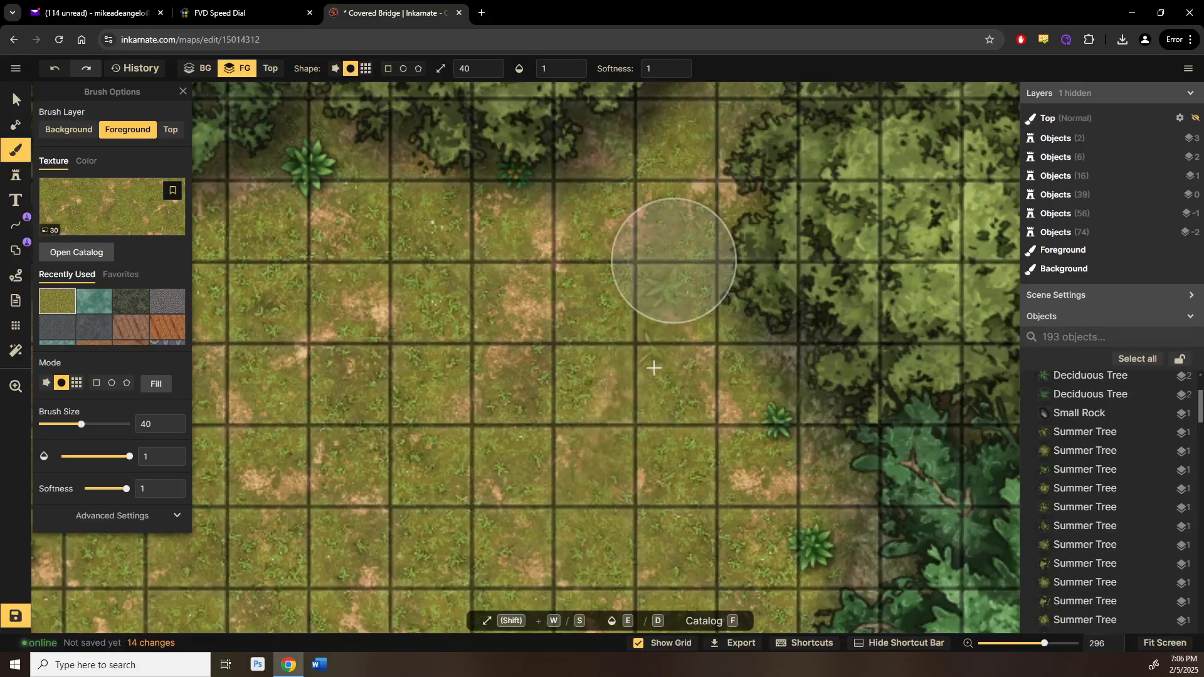
{"action": "left_click_drag", "start_coordinate": [612, 362], "coordinate": [626, 412]}
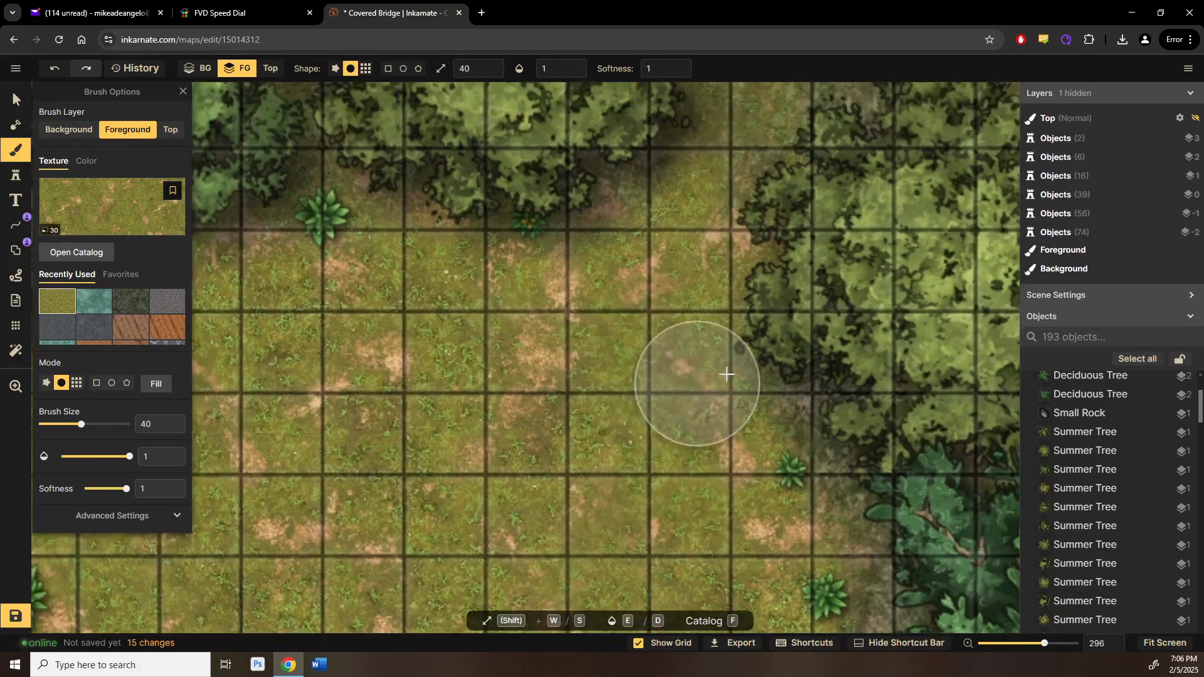
Step: Paint foreground grass over the open ground along the east bank, reducing the brush size to 23
{"action": "left_click_drag", "start_coordinate": [589, 230], "coordinate": [540, 560]}
{"action": "left_click_drag", "start_coordinate": [703, 323], "coordinate": [599, 501]}
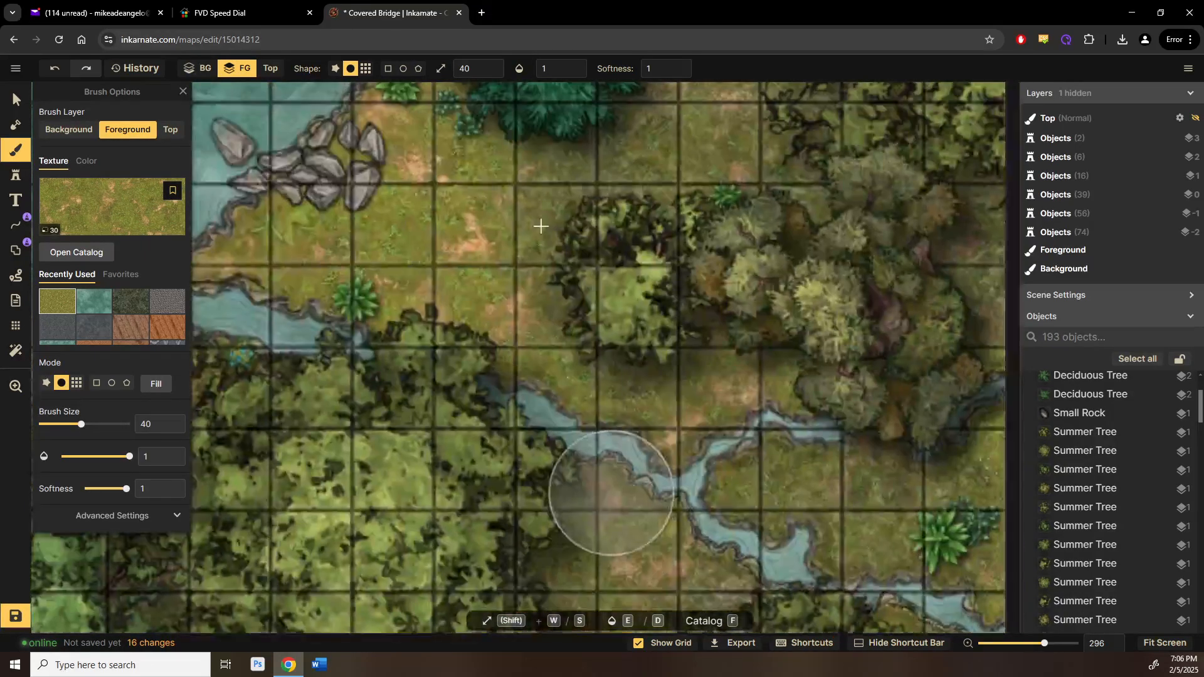
{"action": "left_click_drag", "start_coordinate": [541, 222], "coordinate": [582, 444]}
{"action": "left_click_drag", "start_coordinate": [450, 335], "coordinate": [692, 386]}
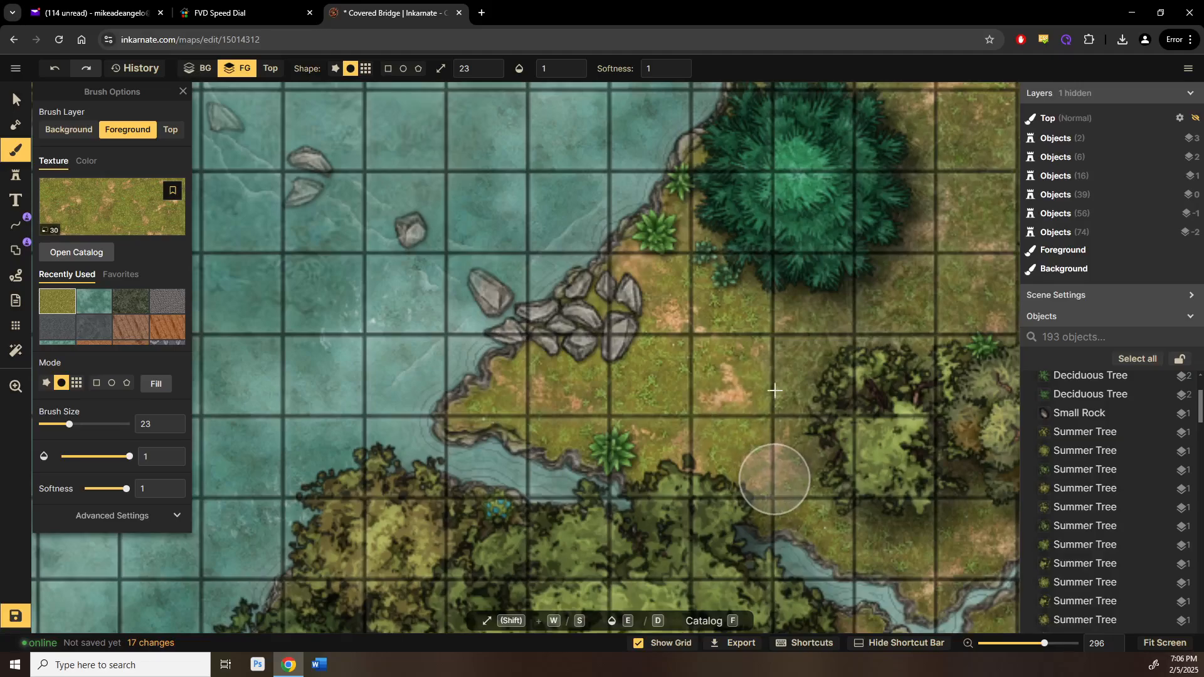
{"action": "left_click_drag", "start_coordinate": [783, 339], "coordinate": [454, 541]}
{"action": "left_click_drag", "start_coordinate": [562, 311], "coordinate": [548, 506]}
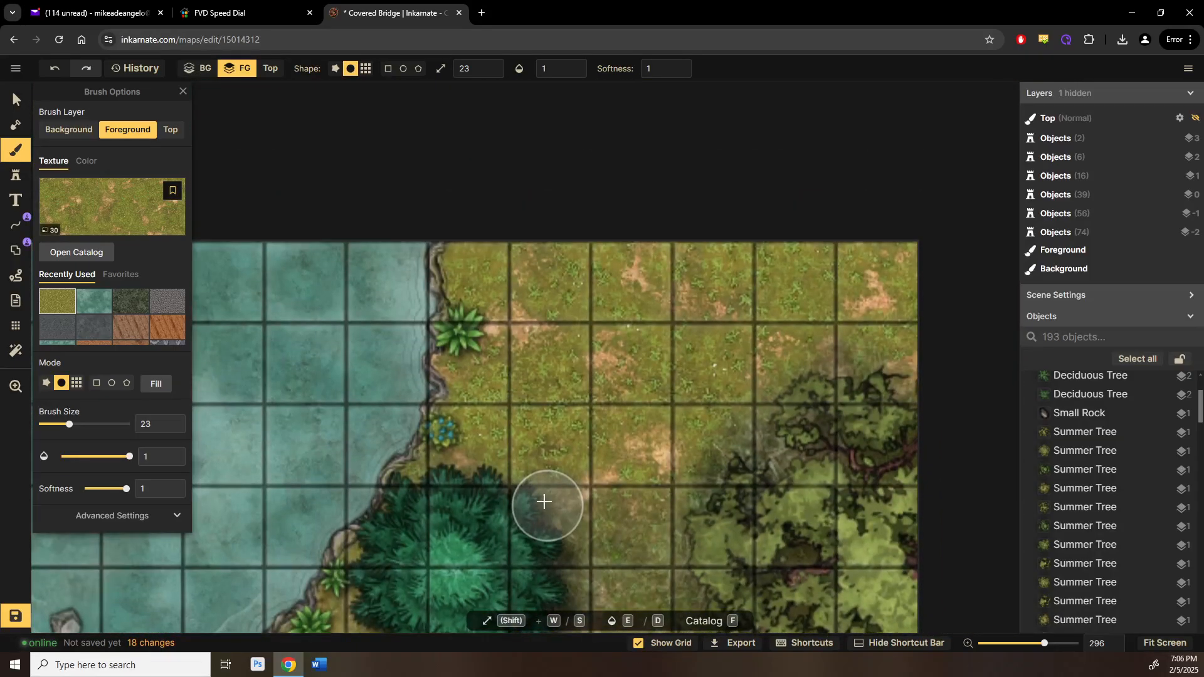
Step: Touch up the ground with foreground grass across the river, working toward the west wall of the northern road
{"action": "left_click_drag", "start_coordinate": [491, 460], "coordinate": [992, 344]}
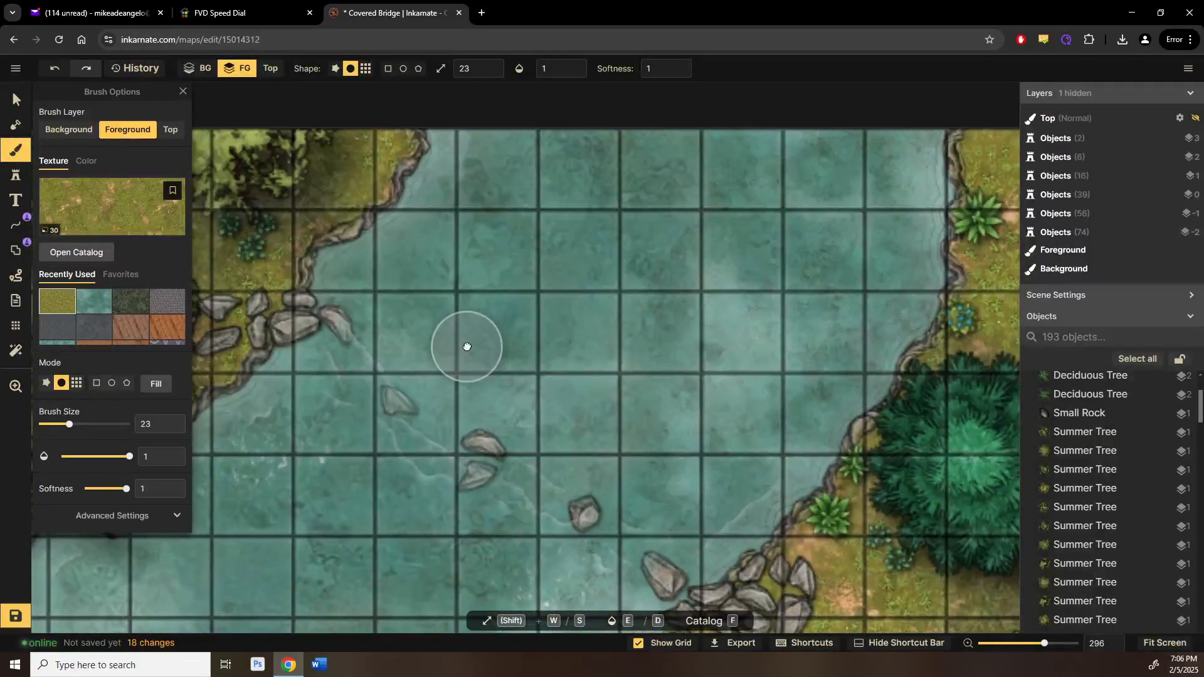
{"action": "left_click_drag", "start_coordinate": [464, 347], "coordinate": [890, 377]}
{"action": "left_click_drag", "start_coordinate": [501, 441], "coordinate": [678, 370]}
{"action": "left_click_drag", "start_coordinate": [494, 428], "coordinate": [885, 343]}
{"action": "left_click_drag", "start_coordinate": [544, 452], "coordinate": [686, 524]}
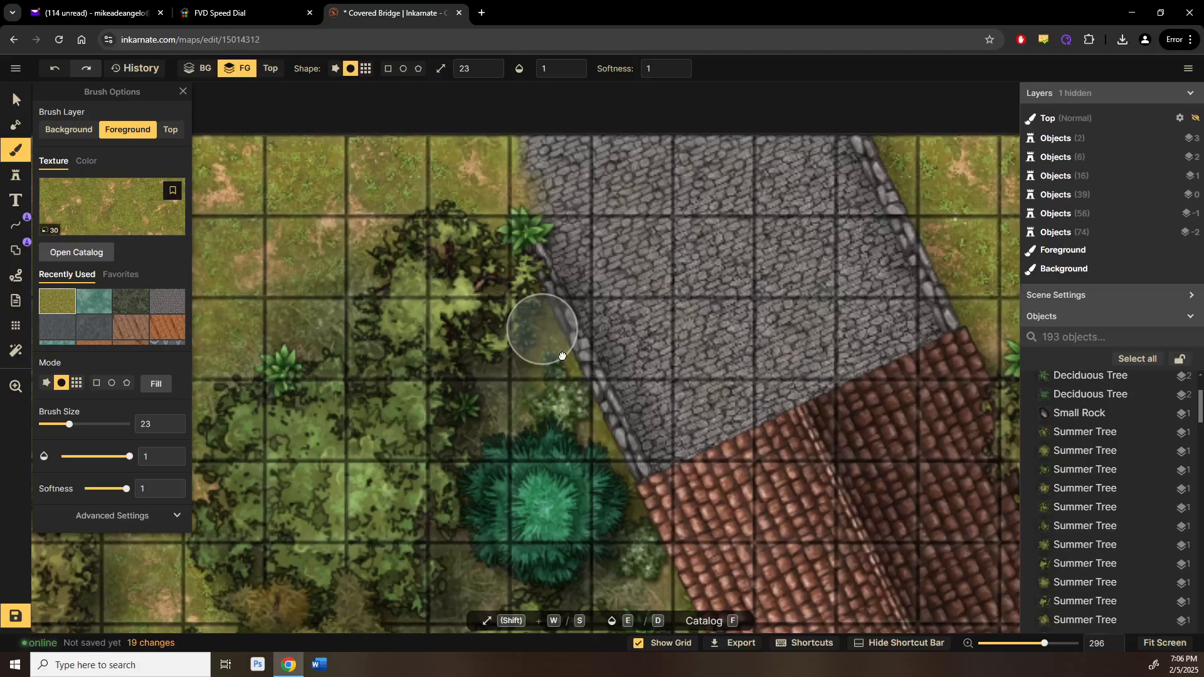
Step: Paint foreground grass over the pale plants in the northwest corner near the large pine and down the west edge
{"action": "left_click_drag", "start_coordinate": [562, 356], "coordinate": [866, 362]}
{"action": "left_click_drag", "start_coordinate": [483, 425], "coordinate": [906, 411]}
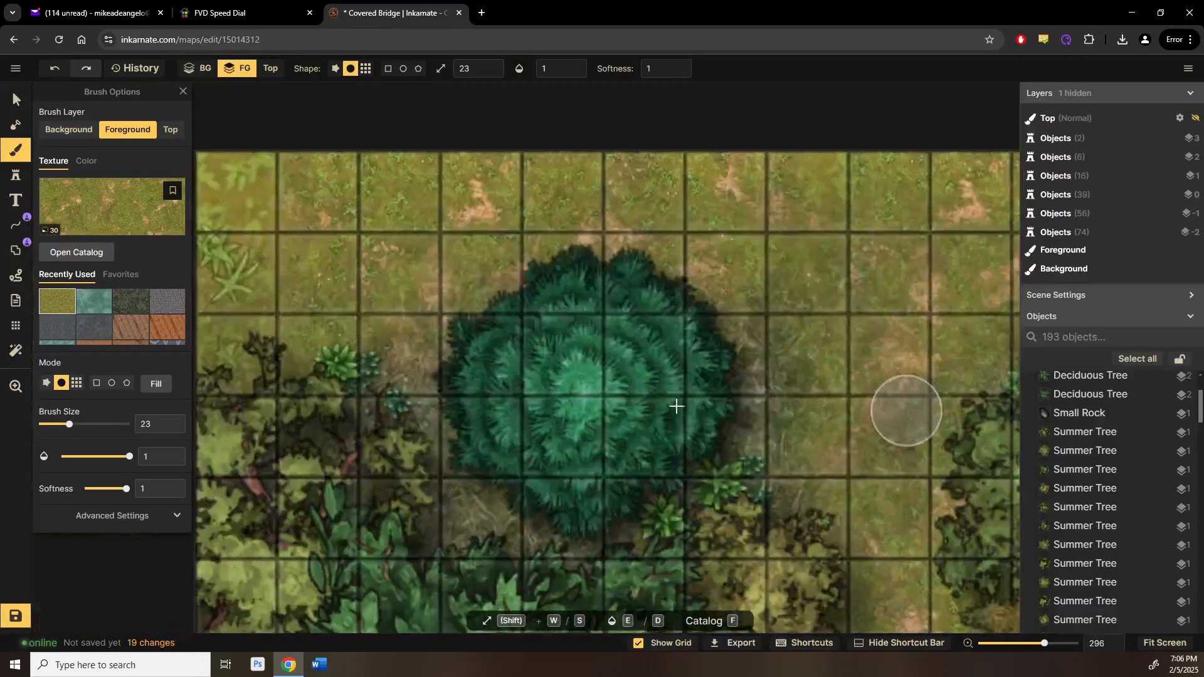
{"action": "left_click_drag", "start_coordinate": [668, 428], "coordinate": [796, 457]}
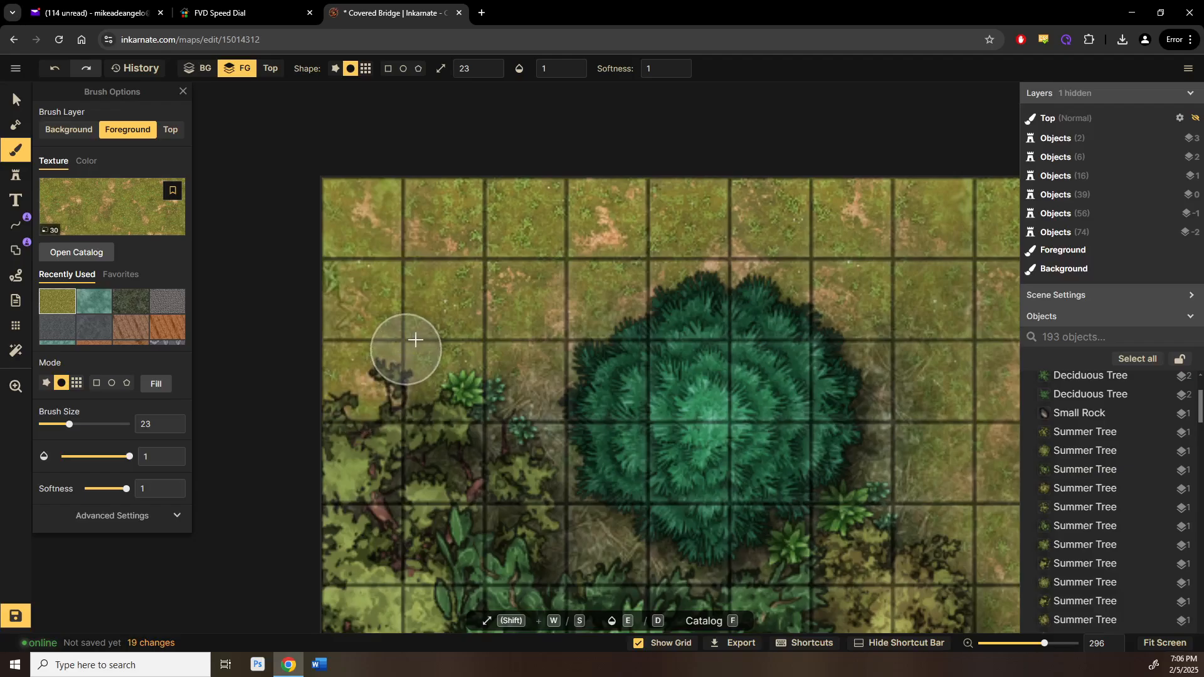
{"action": "left_click_drag", "start_coordinate": [551, 442], "coordinate": [447, 182]}
{"action": "left_click_drag", "start_coordinate": [486, 540], "coordinate": [457, 355]}
{"action": "left_click_drag", "start_coordinate": [459, 474], "coordinate": [491, 415]}
{"action": "left_click_drag", "start_coordinate": [401, 361], "coordinate": [424, 415]}
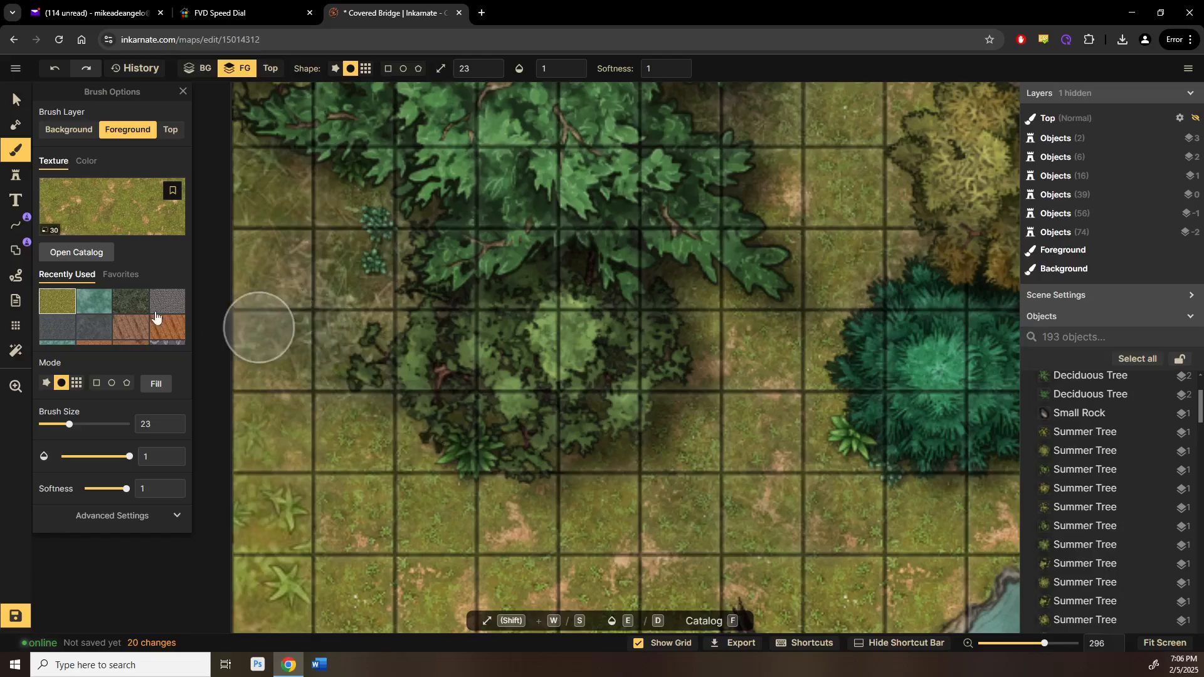
{"action": "left_click", "coordinate": [131, 301]}
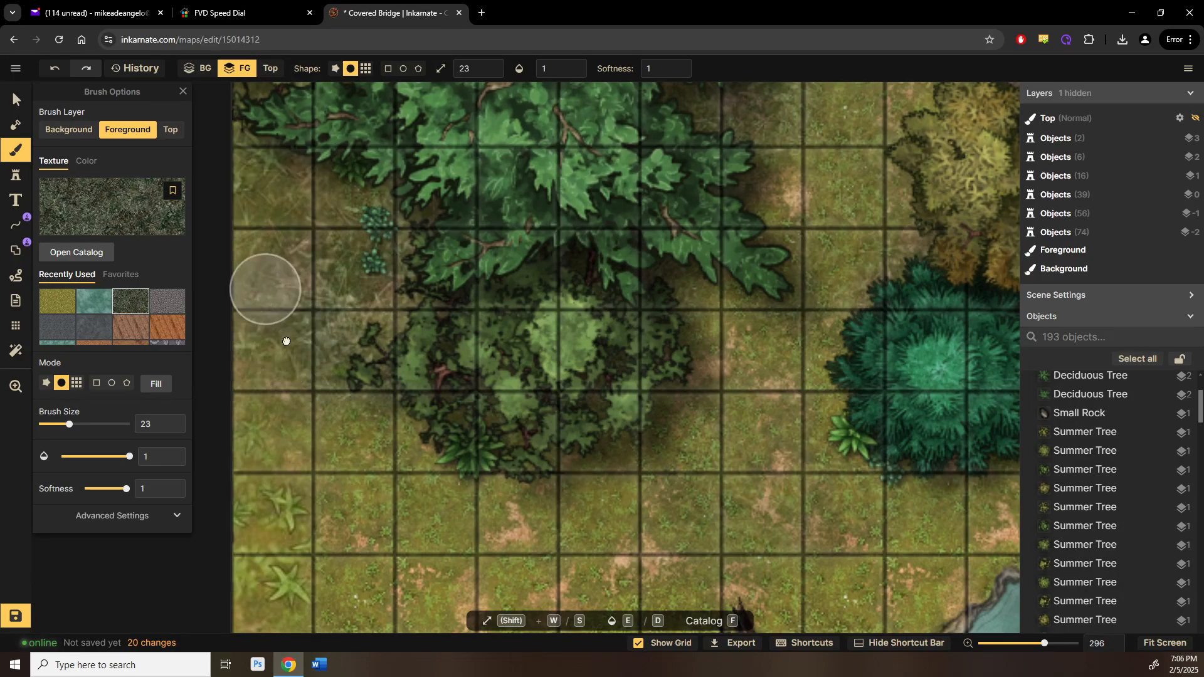
{"action": "left_click_drag", "start_coordinate": [286, 341], "coordinate": [338, 463]}
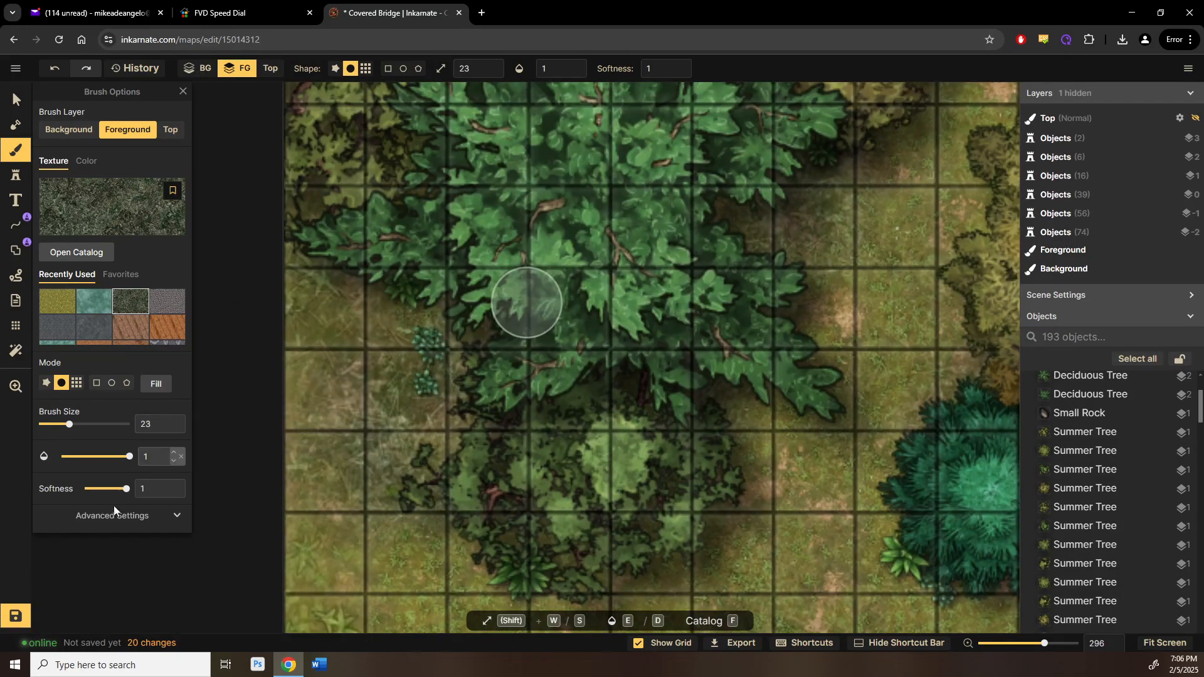
{"action": "left_click", "coordinate": [110, 522]}
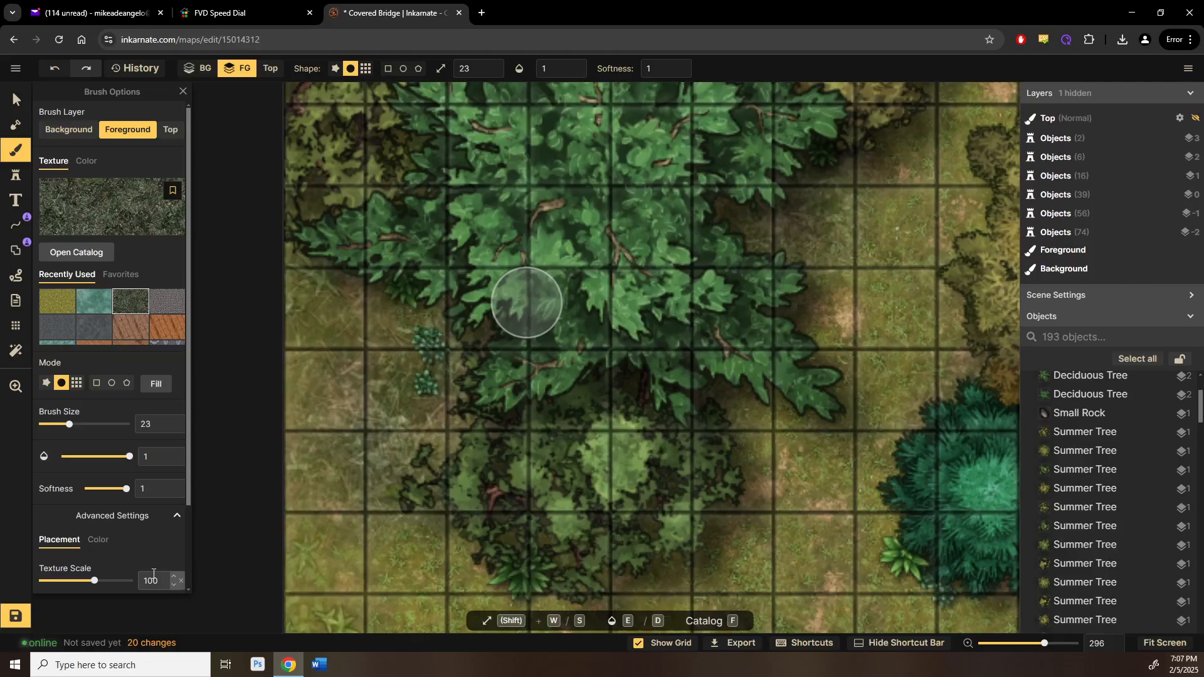
{"action": "type", "text": "30"}
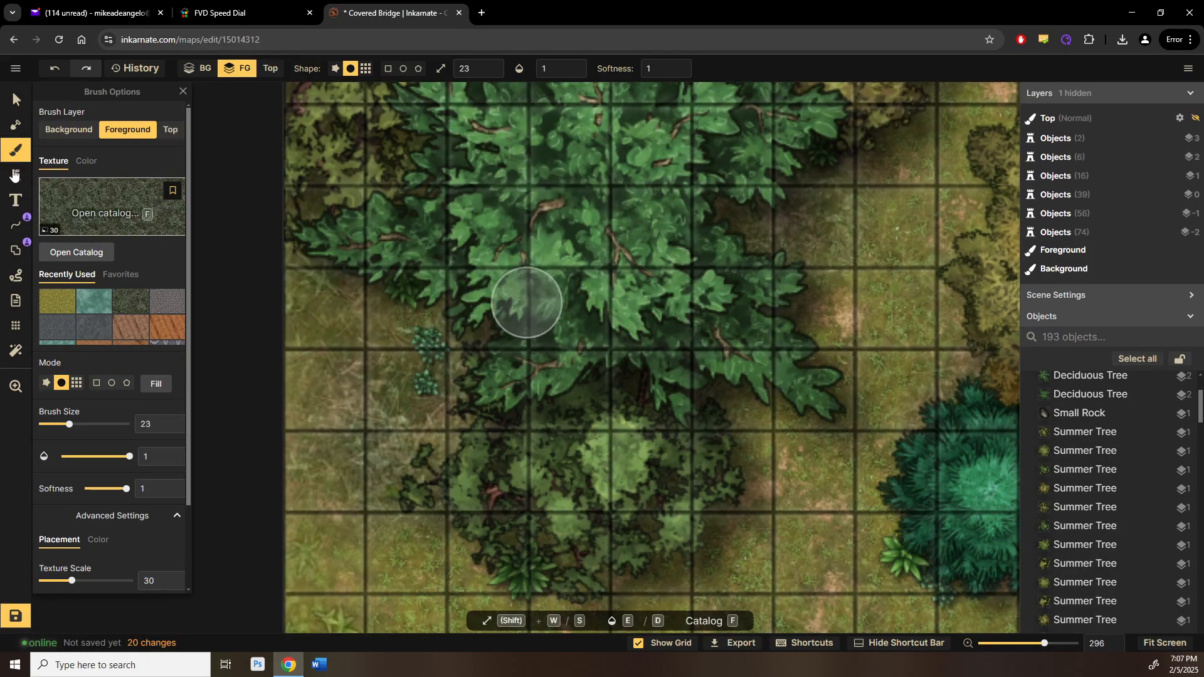
Step: Paint foreground grass over the pale ground west of the large dark-green tree, down the map's west edge
{"action": "left_click", "coordinate": [61, 301]}
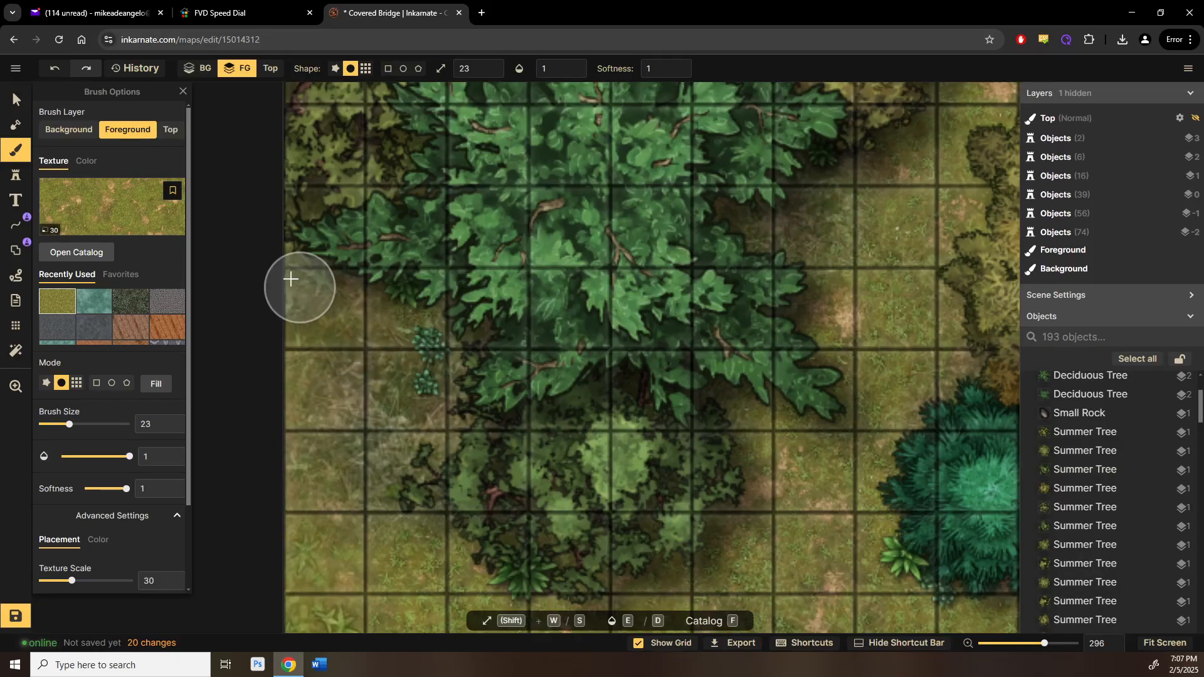
{"action": "mouse_move", "coordinate": [292, 277]}
{"action": "left_mouse_down"}
{"action": "mouse_move", "coordinate": [382, 325]}
{"action": "mouse_move", "coordinate": [423, 391]}
{"action": "left_mouse_up"}
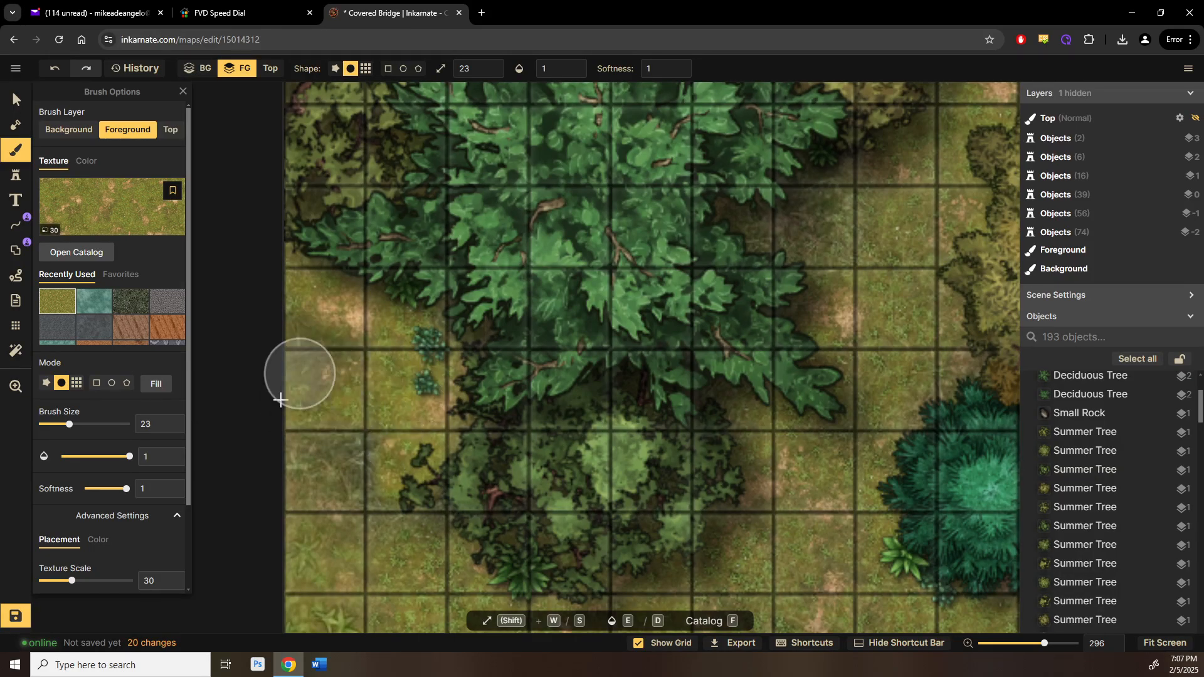
{"action": "left_click_drag", "start_coordinate": [529, 406], "coordinate": [482, 564]}
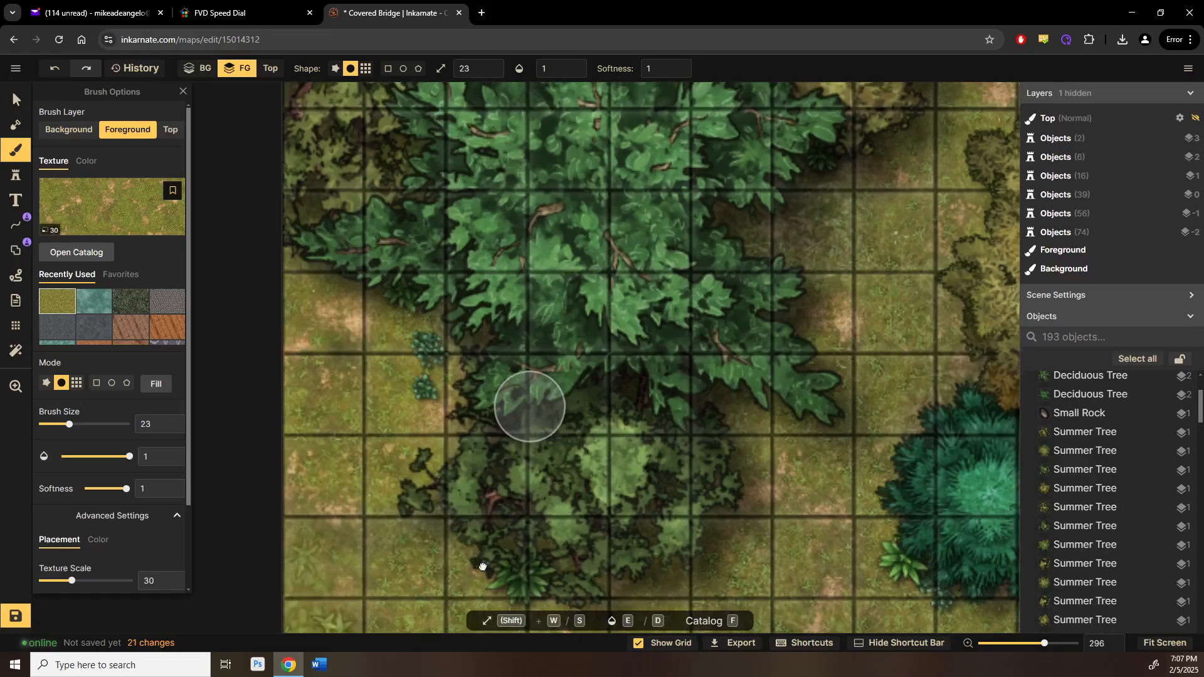
{"action": "left_click_drag", "start_coordinate": [595, 442], "coordinate": [565, 539]}
Step: Raise the brush size to 63 and paint foreground grass over the open ground toward the northwest corner
{"action": "key", "text": "shift+w"}
{"action": "key", "text": "shift+w"}
{"action": "key", "text": "shift+w"}
{"action": "key", "text": "shift+w"}
{"action": "mouse_move", "coordinate": [758, 543]}
{"action": "left_mouse_down"}
{"action": "mouse_move", "coordinate": [740, 481]}
{"action": "mouse_move", "coordinate": [765, 452]}
{"action": "mouse_move", "coordinate": [745, 487]}
{"action": "mouse_move", "coordinate": [660, 541]}
{"action": "mouse_move", "coordinate": [716, 484]}
{"action": "mouse_move", "coordinate": [675, 444]}
{"action": "mouse_move", "coordinate": [715, 368]}
{"action": "left_mouse_up"}
{"action": "mouse_move", "coordinate": [486, 258]}
{"action": "left_mouse_down"}
{"action": "mouse_move", "coordinate": [433, 220]}
{"action": "mouse_move", "coordinate": [469, 264]}
{"action": "left_mouse_up"}
{"action": "left_click_drag", "start_coordinate": [470, 265], "coordinate": [537, 499]}
{"action": "left_click_drag", "start_coordinate": [450, 398], "coordinate": [535, 296]}
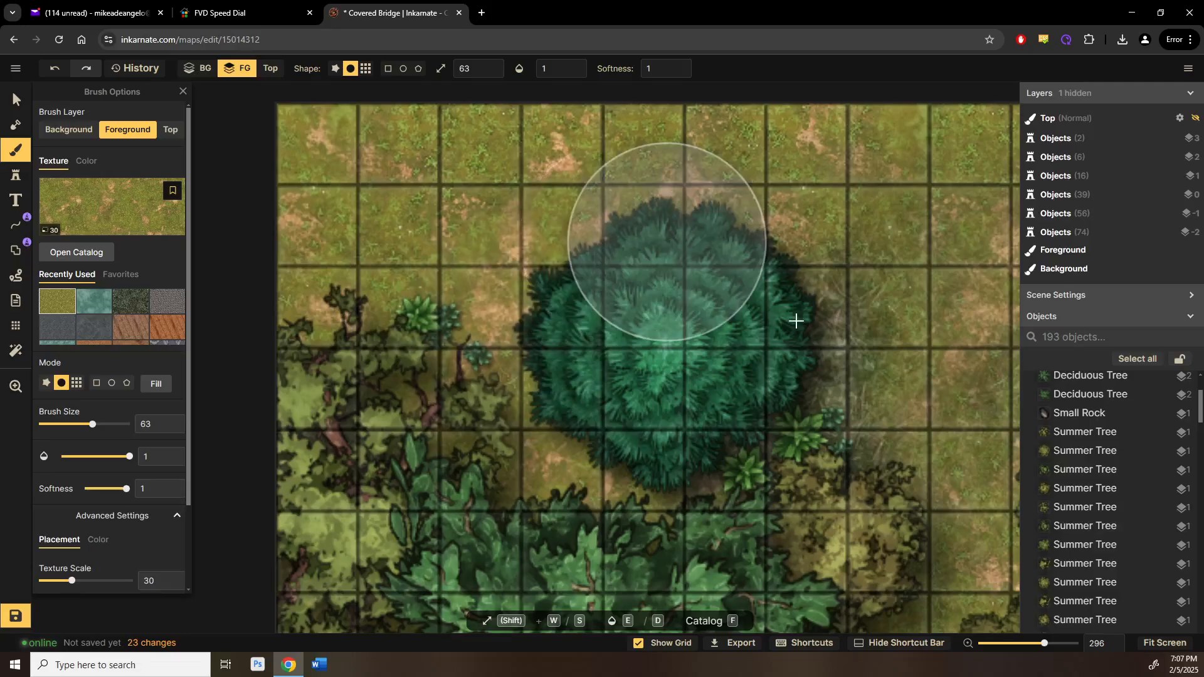
Step: Paint foreground grass over the pale patches east of the teal tree and around the neighbouring trees toward the northern road
{"action": "mouse_move", "coordinate": [803, 350]}
{"action": "left_mouse_down"}
{"action": "mouse_move", "coordinate": [860, 309]}
{"action": "mouse_move", "coordinate": [771, 449]}
{"action": "mouse_move", "coordinate": [770, 439]}
{"action": "left_mouse_up"}
{"action": "left_click_drag", "start_coordinate": [579, 375], "coordinate": [174, 232]}
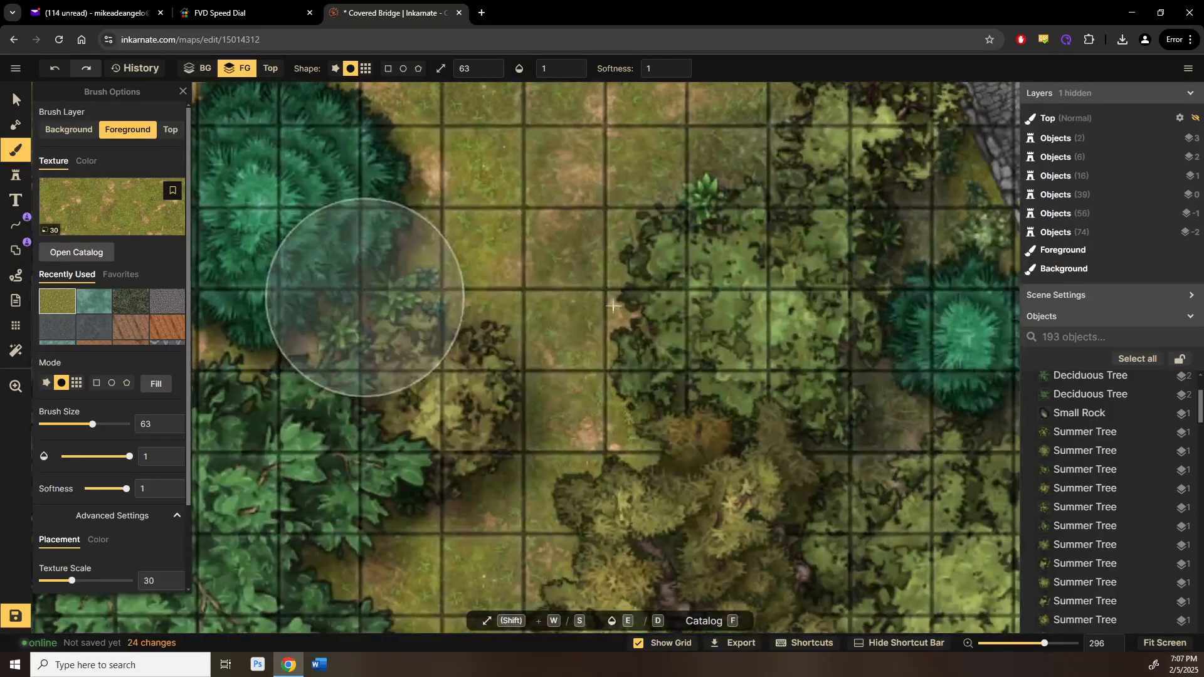
{"action": "mouse_move", "coordinate": [689, 329]}
{"action": "left_mouse_down"}
{"action": "mouse_move", "coordinate": [518, 419]}
{"action": "mouse_move", "coordinate": [484, 453]}
{"action": "left_mouse_up"}
{"action": "mouse_move", "coordinate": [664, 382]}
{"action": "left_mouse_down"}
{"action": "mouse_move", "coordinate": [610, 253]}
{"action": "mouse_move", "coordinate": [637, 231]}
{"action": "mouse_move", "coordinate": [629, 223]}
{"action": "mouse_move", "coordinate": [599, 380]}
{"action": "left_mouse_up"}
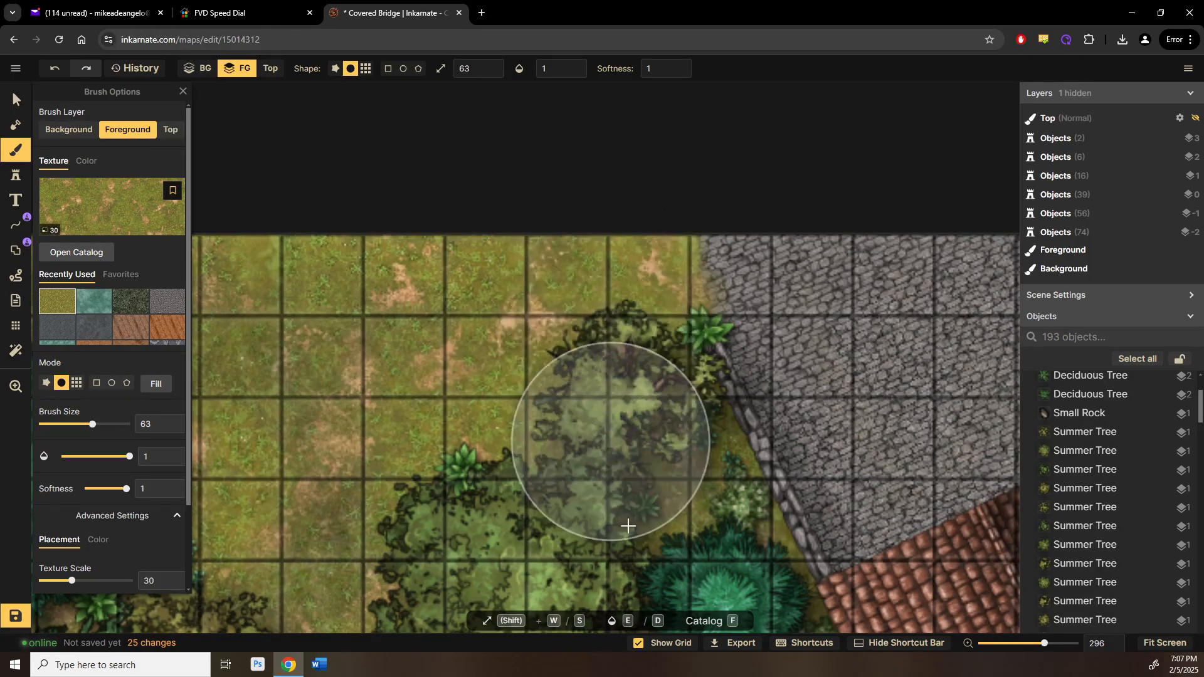
Step: Paint foreground grass between the trees beside the northern road and bridge roof, and over the pale patch near the riverbank
{"action": "mouse_move", "coordinate": [628, 526]}
{"action": "left_mouse_down"}
{"action": "mouse_move", "coordinate": [619, 543]}
{"action": "mouse_move", "coordinate": [534, 324]}
{"action": "left_mouse_up"}
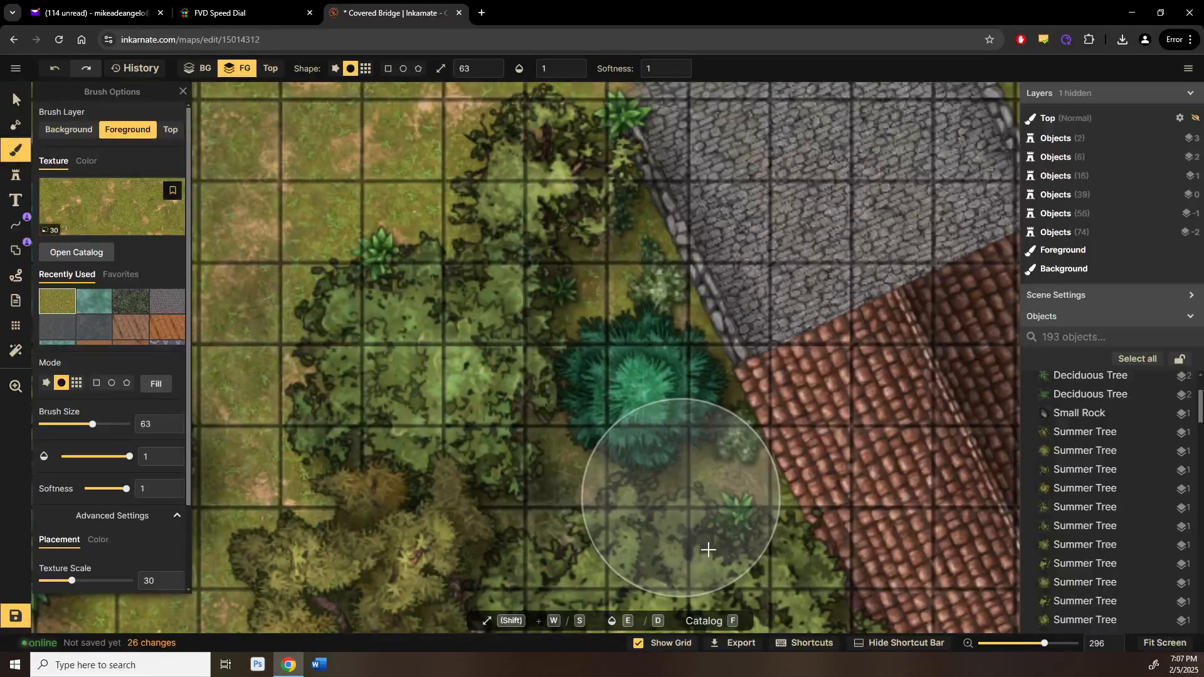
{"action": "mouse_move", "coordinate": [711, 543]}
{"action": "left_mouse_down"}
{"action": "mouse_move", "coordinate": [518, 519]}
{"action": "mouse_move", "coordinate": [686, 527]}
{"action": "mouse_move", "coordinate": [699, 548]}
{"action": "mouse_move", "coordinate": [726, 544]}
{"action": "mouse_move", "coordinate": [608, 208]}
{"action": "left_mouse_up"}
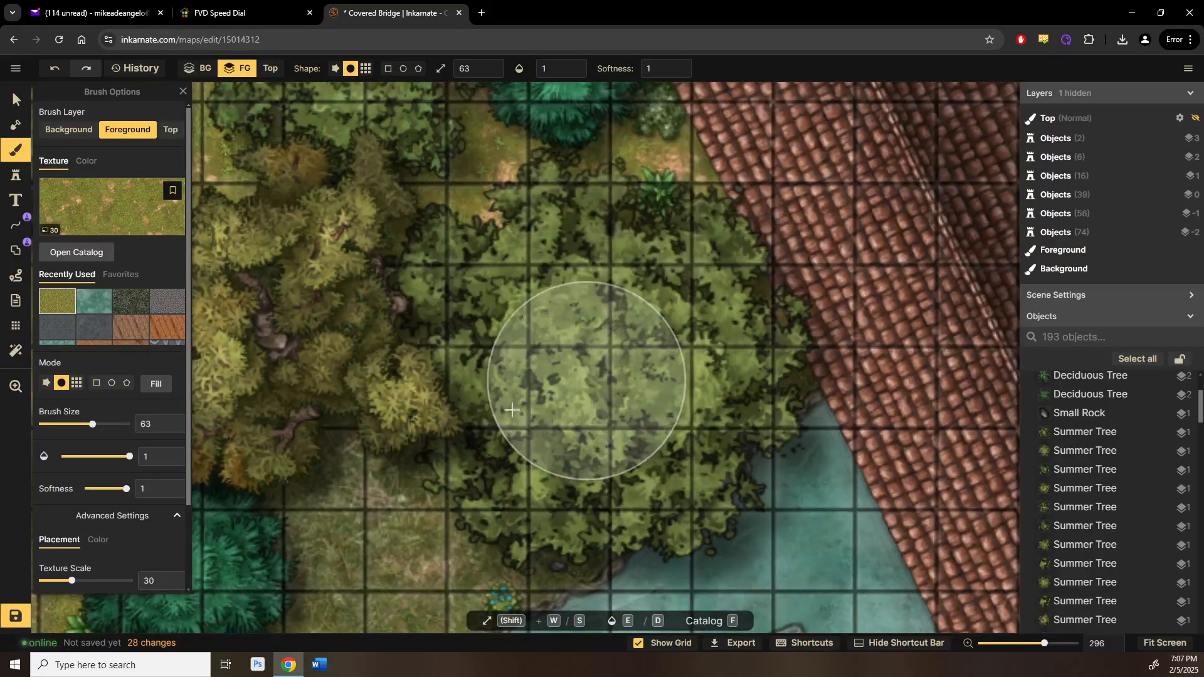
{"action": "left_click_drag", "start_coordinate": [362, 482], "coordinate": [419, 478]}
{"action": "left_click_drag", "start_coordinate": [454, 427], "coordinate": [728, 191]}
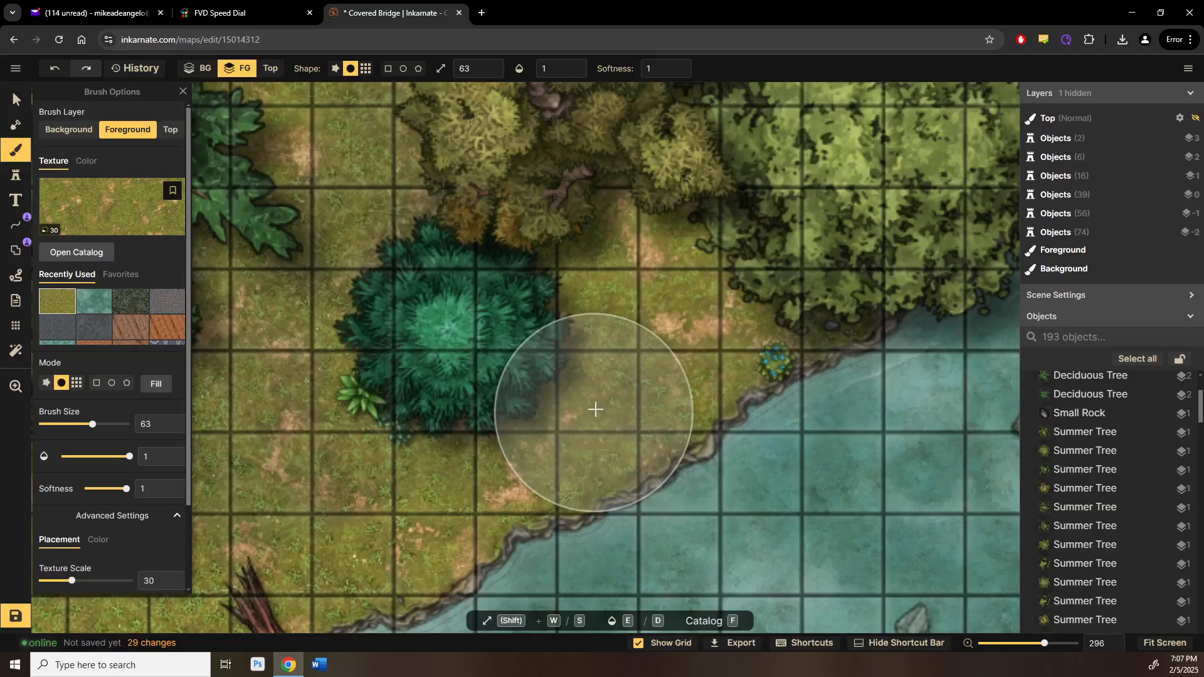
Step: Paint foreground grass along the northwest riverbank past the fallen tree to the west edge, covering the pale ground there
{"action": "left_click_drag", "start_coordinate": [805, 257], "coordinate": [823, 246]}
{"action": "left_click_drag", "start_coordinate": [530, 398], "coordinate": [758, 156]}
{"action": "left_click_drag", "start_coordinate": [560, 316], "coordinate": [784, 174]}
{"action": "left_click_drag", "start_coordinate": [513, 387], "coordinate": [619, 348]}
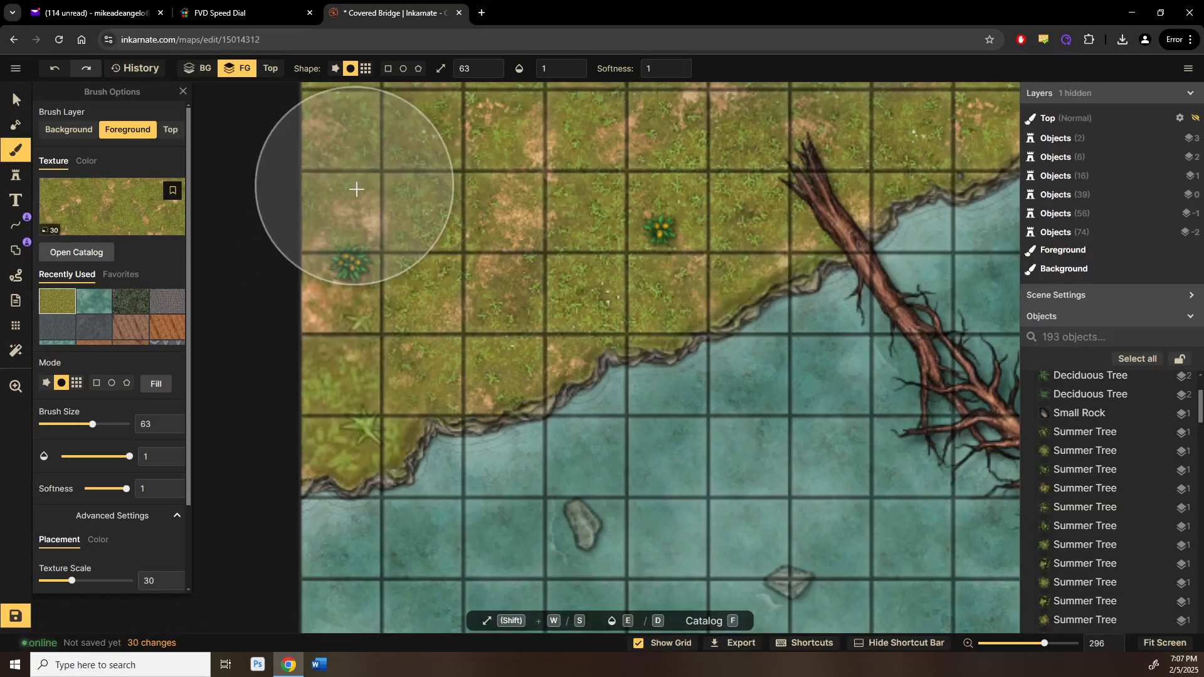
{"action": "left_click_drag", "start_coordinate": [356, 190], "coordinate": [395, 413]}
{"action": "mouse_move", "coordinate": [352, 179]}
{"action": "left_mouse_down"}
{"action": "mouse_move", "coordinate": [407, 398]}
{"action": "mouse_move", "coordinate": [402, 205]}
{"action": "mouse_move", "coordinate": [376, 439]}
{"action": "mouse_move", "coordinate": [377, 417]}
{"action": "left_mouse_up"}
Step: Paint foreground grass on the south bank, over the ground between the trees and the bridge's west side
{"action": "left_click_drag", "start_coordinate": [624, 480], "coordinate": [465, 88]}
{"action": "mouse_move", "coordinate": [744, 312]}
{"action": "left_mouse_down"}
{"action": "mouse_move", "coordinate": [675, 357]}
{"action": "mouse_move", "coordinate": [207, 513]}
{"action": "left_mouse_up"}
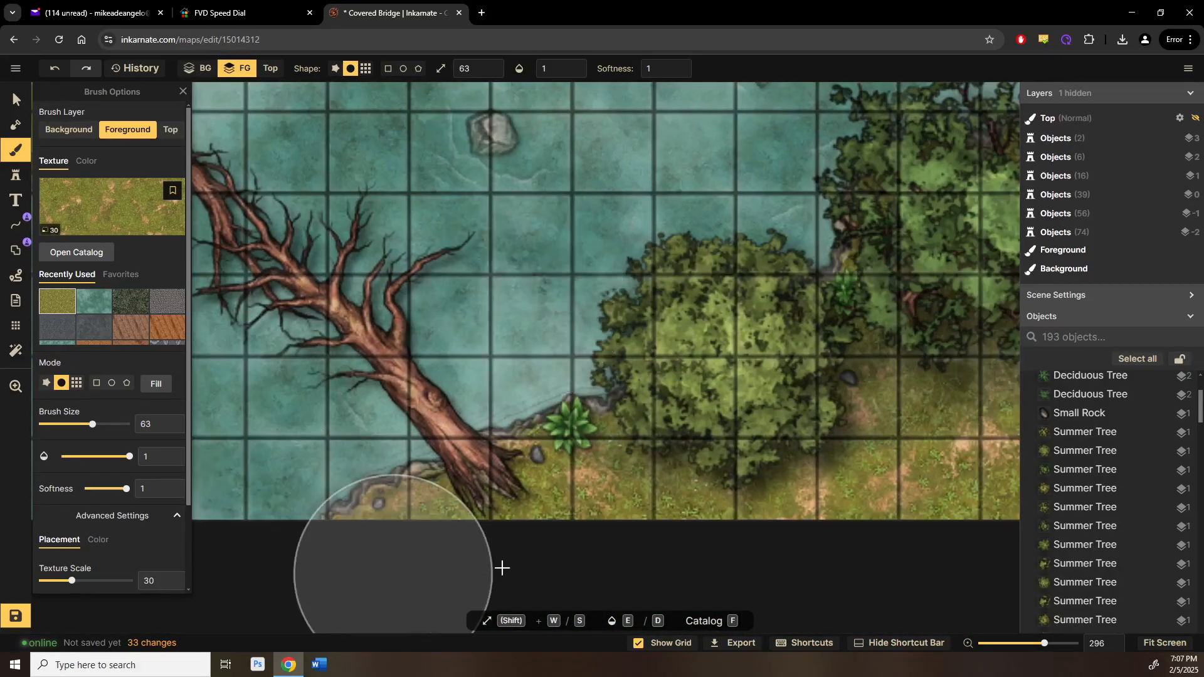
{"action": "left_click_drag", "start_coordinate": [578, 540], "coordinate": [211, 506]}
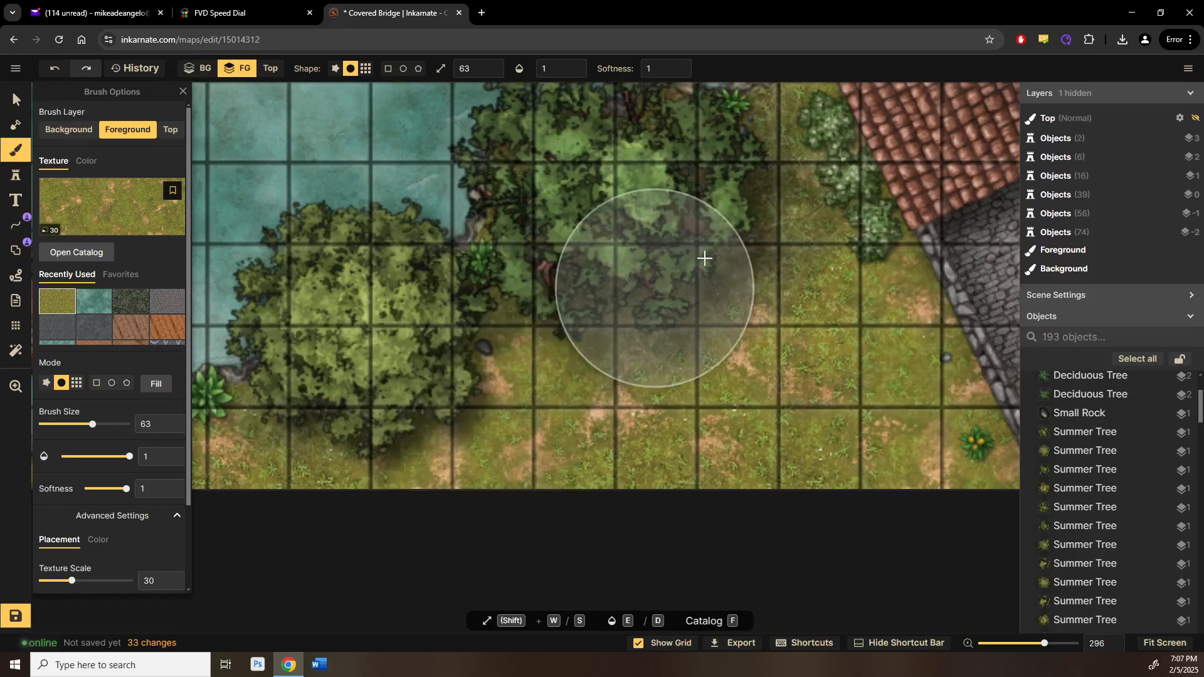
{"action": "left_click_drag", "start_coordinate": [754, 200], "coordinate": [785, 331]}
{"action": "left_click_drag", "start_coordinate": [784, 331], "coordinate": [765, 555]}
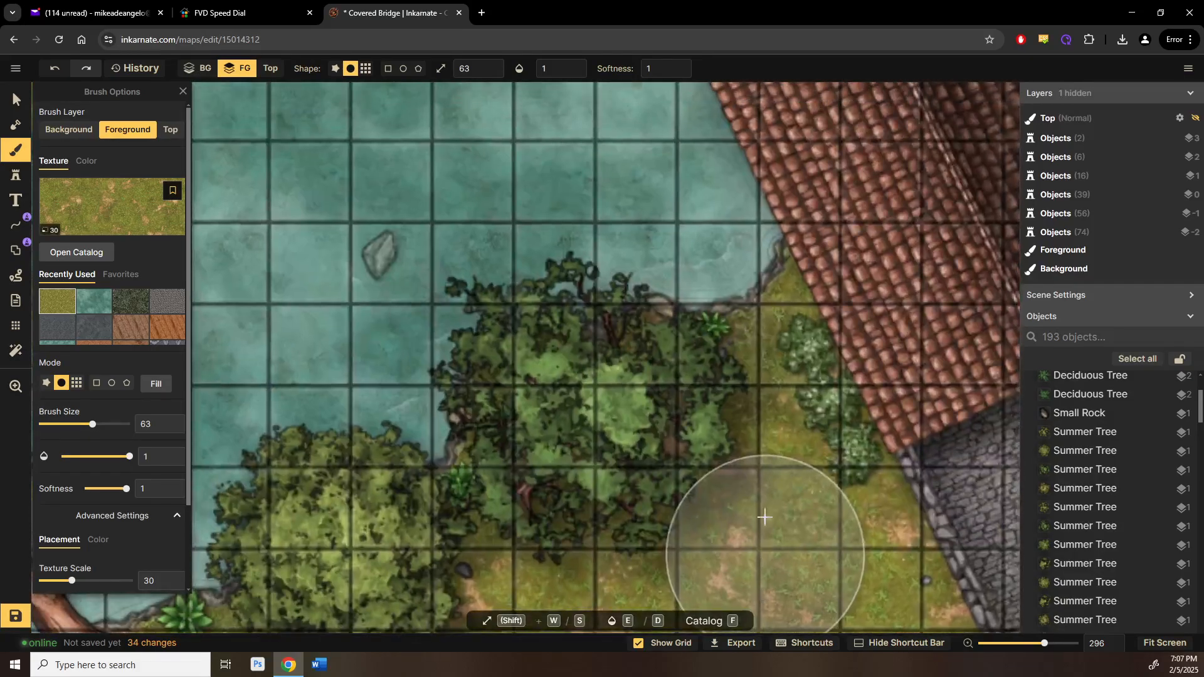
{"action": "mouse_move", "coordinate": [763, 422]}
{"action": "left_mouse_down"}
{"action": "mouse_move", "coordinate": [646, 408]}
{"action": "mouse_move", "coordinate": [822, 516]}
{"action": "mouse_move", "coordinate": [242, 322]}
{"action": "left_mouse_up"}
Step: Paint foreground grass across the clearing east of the southern road and around the large trees near the east edge
{"action": "scroll", "coordinate": [734, 310], "scroll_direction": "up", "scroll_amount": 1}
{"action": "left_click_drag", "start_coordinate": [739, 311], "coordinate": [530, 378]}
{"action": "scroll", "coordinate": [565, 275], "scroll_direction": "down", "scroll_amount": 2}
{"action": "left_click_drag", "start_coordinate": [656, 297], "coordinate": [279, 309]}
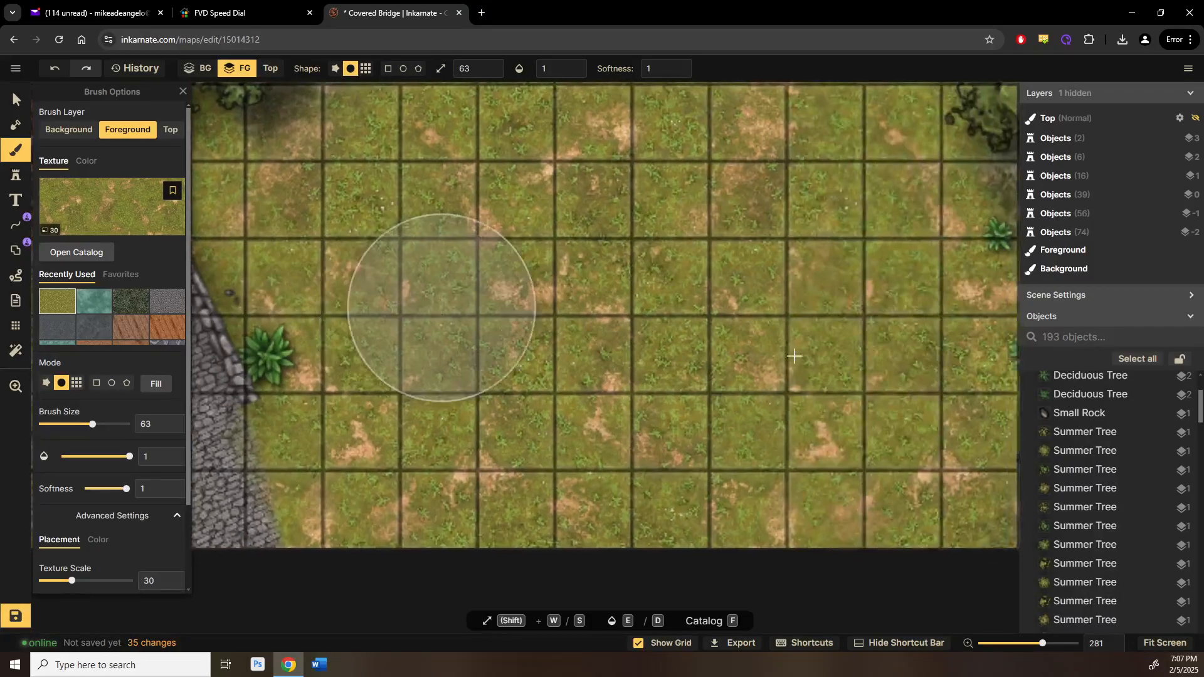
{"action": "left_click_drag", "start_coordinate": [735, 342], "coordinate": [447, 365]}
{"action": "left_click_drag", "start_coordinate": [820, 355], "coordinate": [928, 320]}
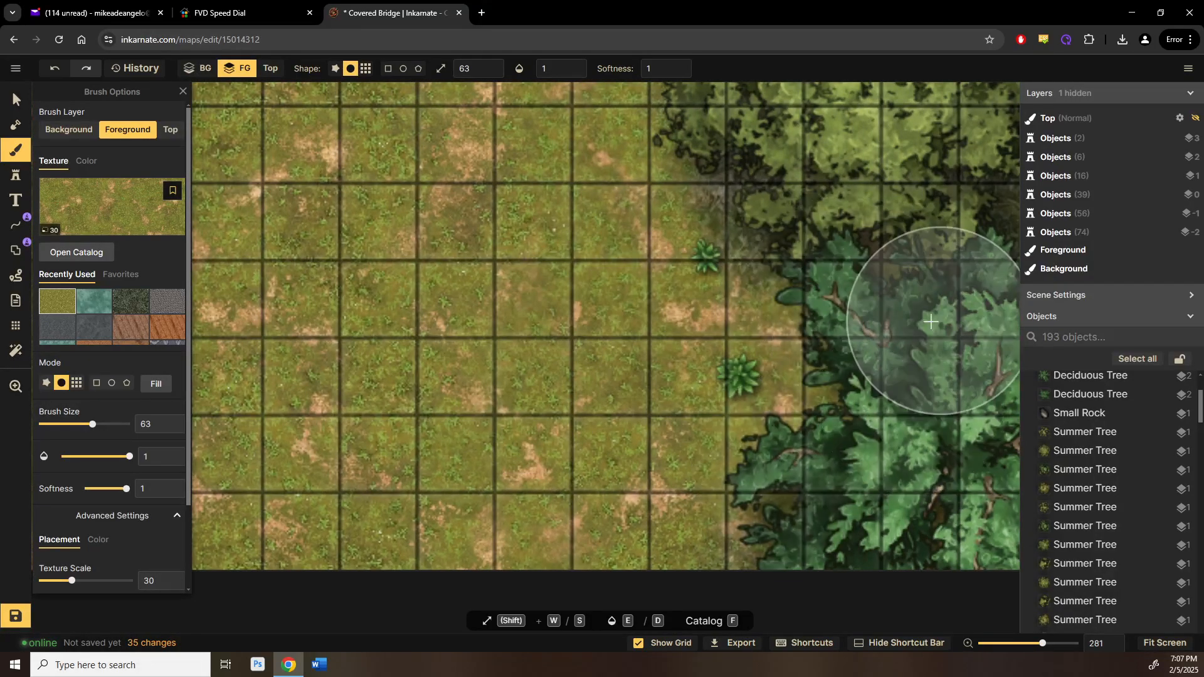
{"action": "left_click_drag", "start_coordinate": [843, 307], "coordinate": [817, 526]}
{"action": "scroll", "coordinate": [817, 525], "scroll_direction": "down", "scroll_amount": 1}
{"action": "mouse_move", "coordinate": [950, 348]}
{"action": "left_mouse_down"}
{"action": "mouse_move", "coordinate": [960, 332]}
{"action": "mouse_move", "coordinate": [781, 422]}
{"action": "mouse_move", "coordinate": [655, 276]}
{"action": "mouse_move", "coordinate": [705, 486]}
{"action": "left_mouse_up"}
{"action": "left_click_drag", "start_coordinate": [734, 318], "coordinate": [677, 518]}
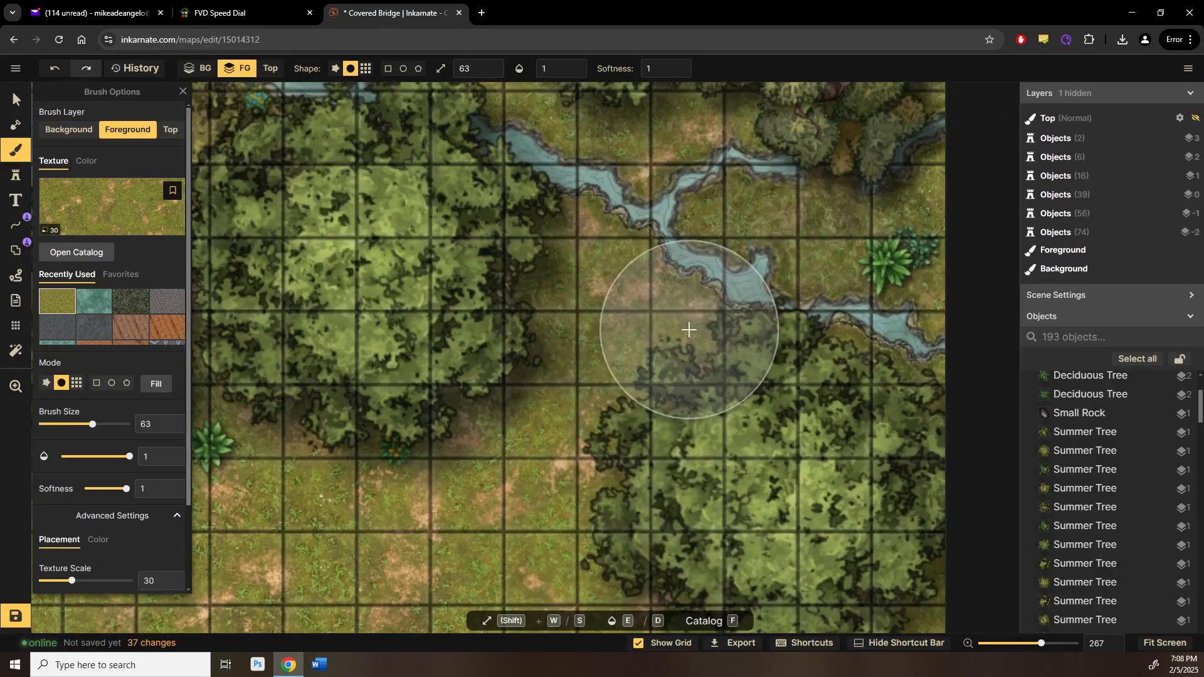
Step: Paint foreground grass around the forked stream and up the east bank past the teal tree to the northeast corner
{"action": "mouse_move", "coordinate": [687, 333]}
{"action": "left_mouse_down"}
{"action": "mouse_move", "coordinate": [884, 357]}
{"action": "mouse_move", "coordinate": [723, 231]}
{"action": "mouse_move", "coordinate": [705, 233]}
{"action": "left_mouse_up"}
{"action": "left_click_drag", "start_coordinate": [775, 258], "coordinate": [787, 403]}
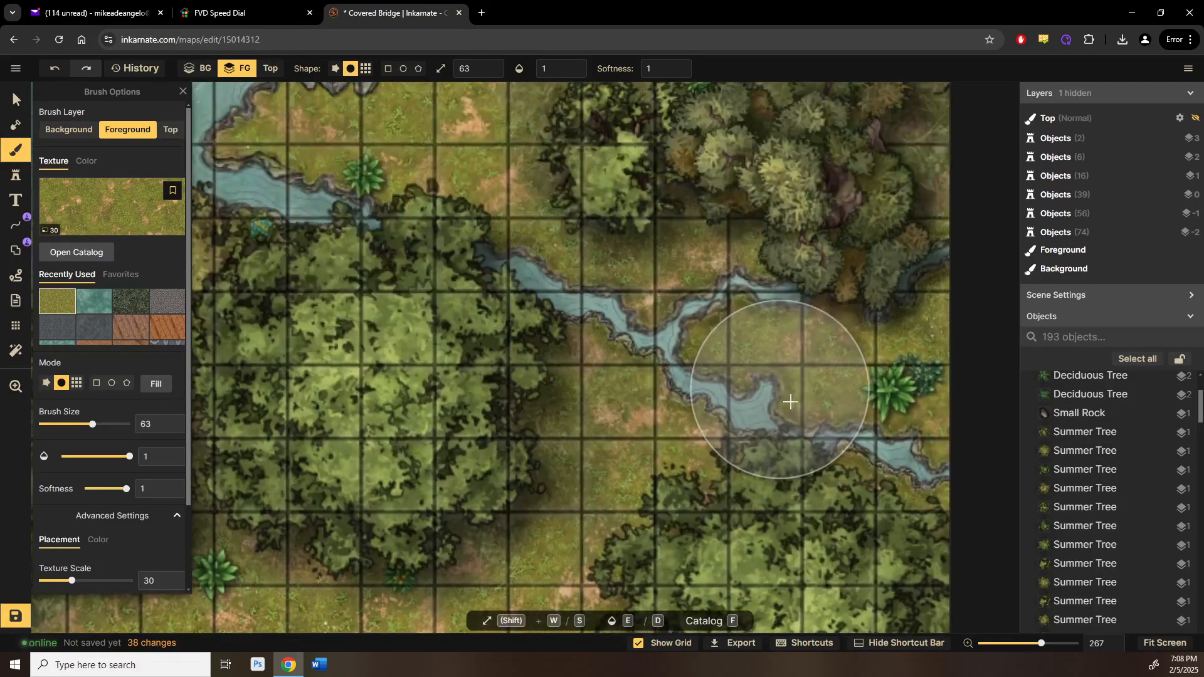
{"action": "left_click_drag", "start_coordinate": [913, 190], "coordinate": [907, 188]}
{"action": "left_click_drag", "start_coordinate": [901, 210], "coordinate": [835, 544]}
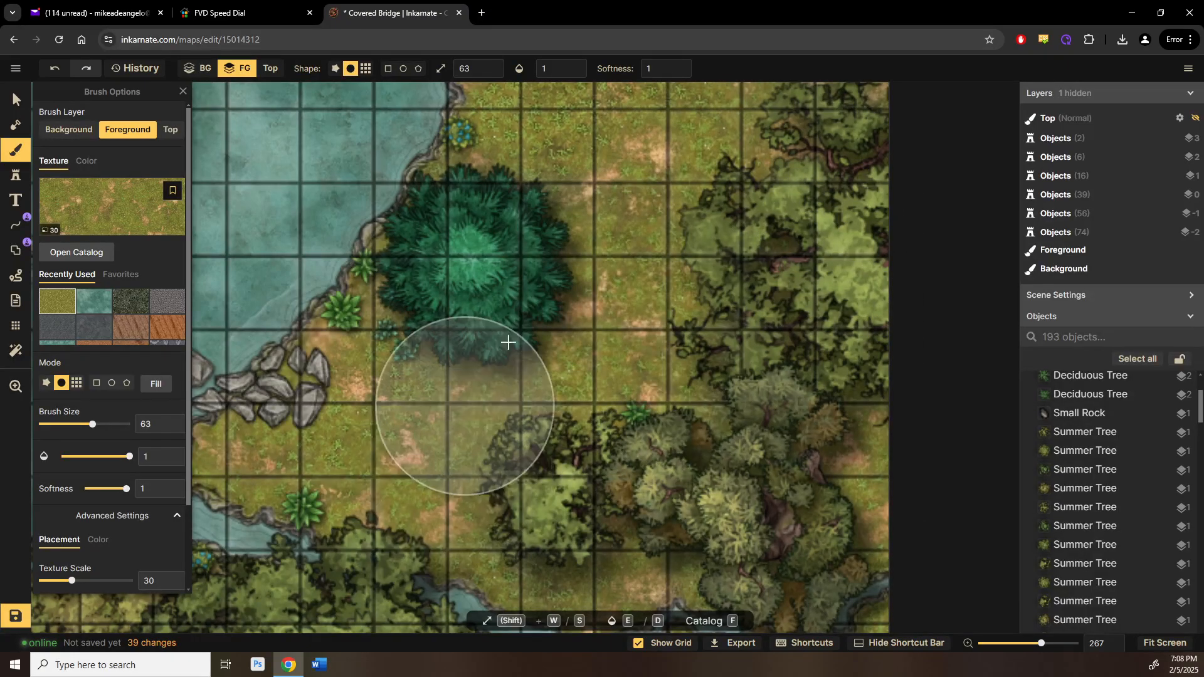
{"action": "left_click_drag", "start_coordinate": [508, 342], "coordinate": [499, 348]}
{"action": "left_click_drag", "start_coordinate": [509, 361], "coordinate": [448, 553]}
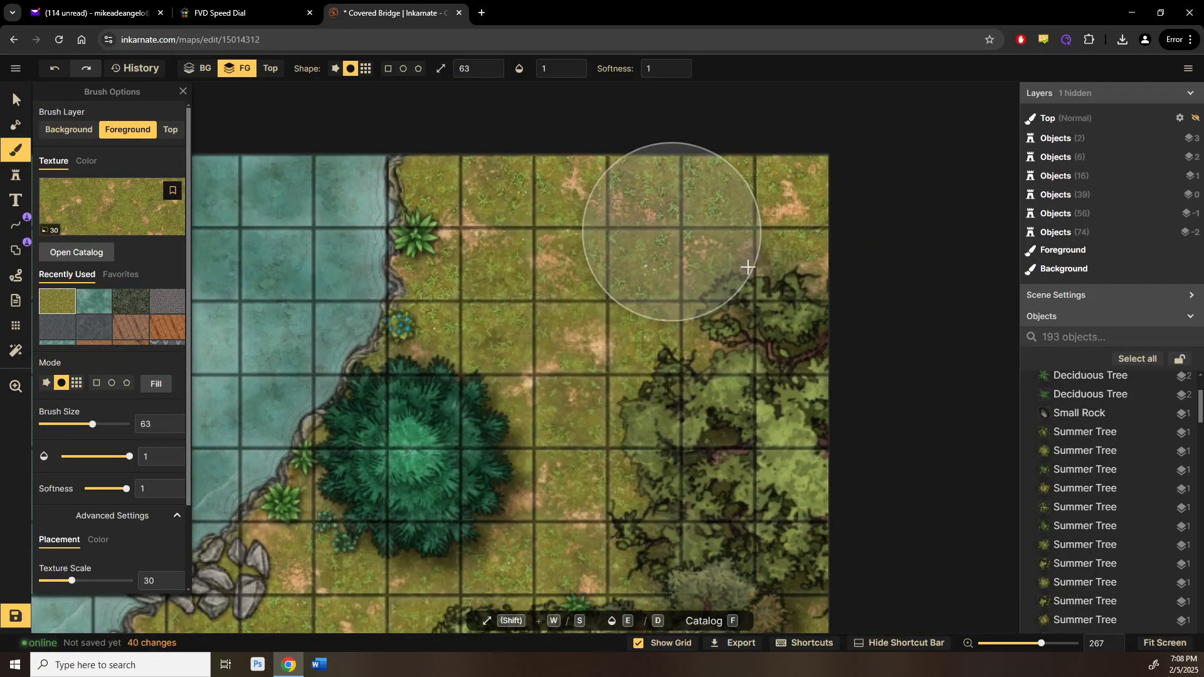
{"action": "mouse_move", "coordinate": [783, 351]}
{"action": "left_mouse_down"}
{"action": "mouse_move", "coordinate": [731, 502]}
{"action": "mouse_move", "coordinate": [851, 8]}
{"action": "left_mouse_up"}
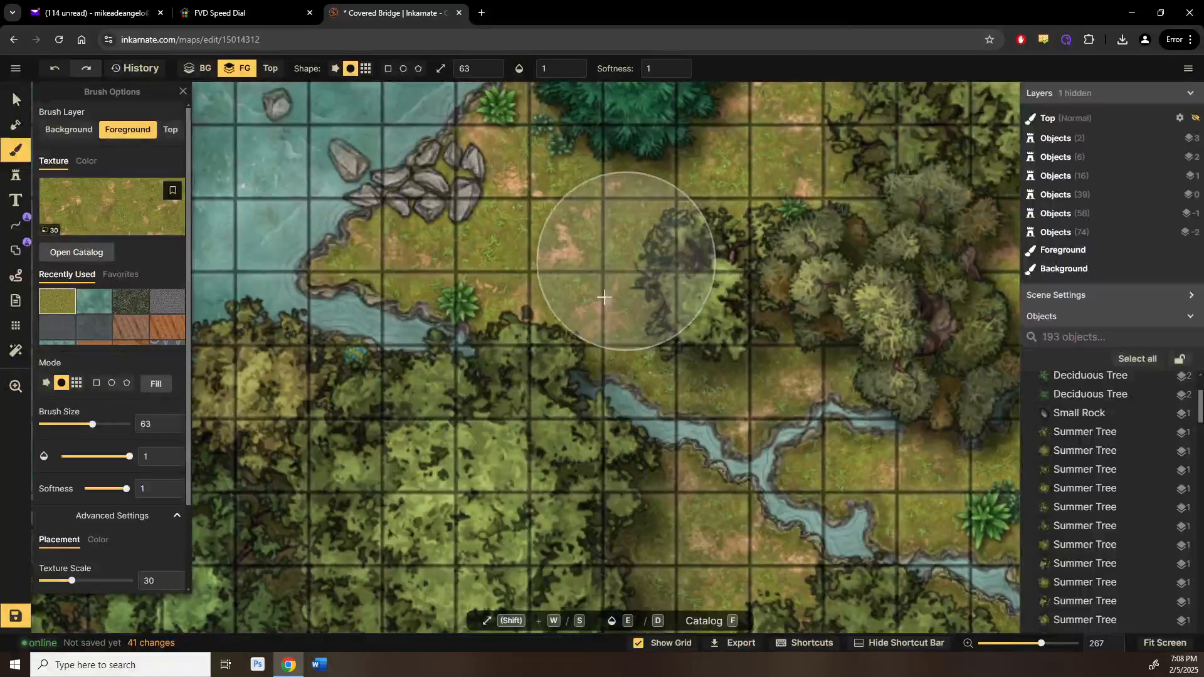
Step: Paint foreground grass around the tree cluster south of the stream and across the clearing beside the southern road
{"action": "mouse_move", "coordinate": [364, 398]}
{"action": "left_mouse_down"}
{"action": "mouse_move", "coordinate": [342, 460]}
{"action": "mouse_move", "coordinate": [376, 465]}
{"action": "left_mouse_up"}
{"action": "left_click_drag", "start_coordinate": [424, 457], "coordinate": [744, 253]}
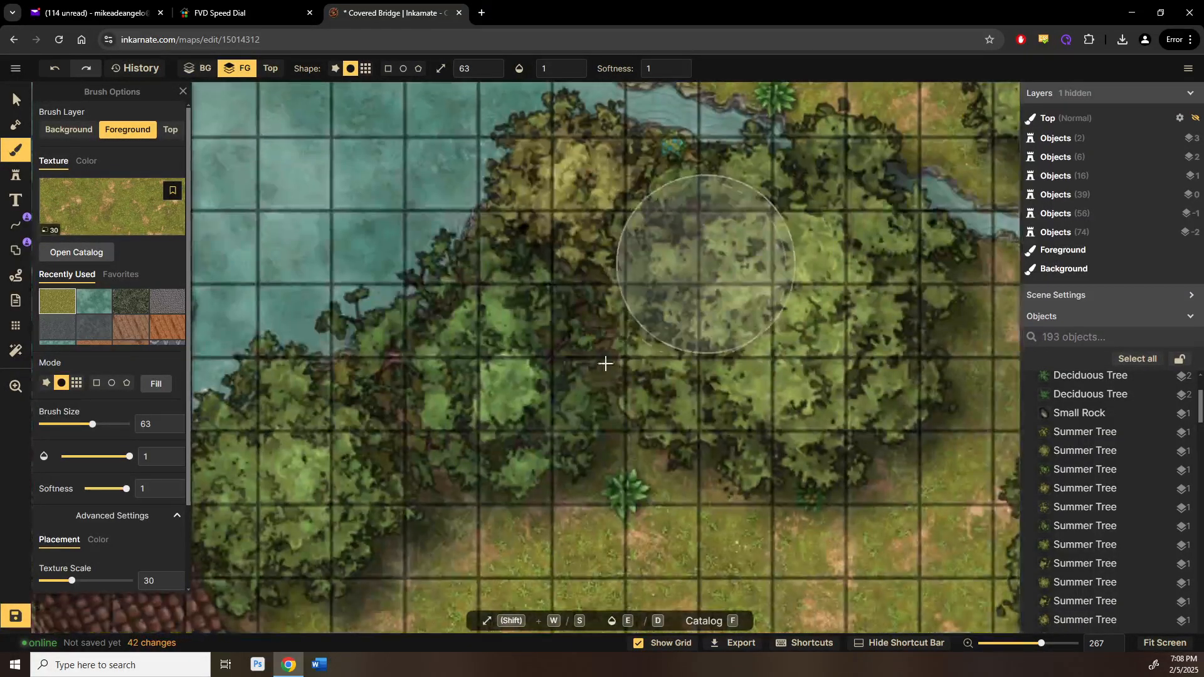
{"action": "mouse_move", "coordinate": [471, 489]}
{"action": "left_mouse_down"}
{"action": "mouse_move", "coordinate": [840, 470]}
{"action": "mouse_move", "coordinate": [378, 571]}
{"action": "left_mouse_up"}
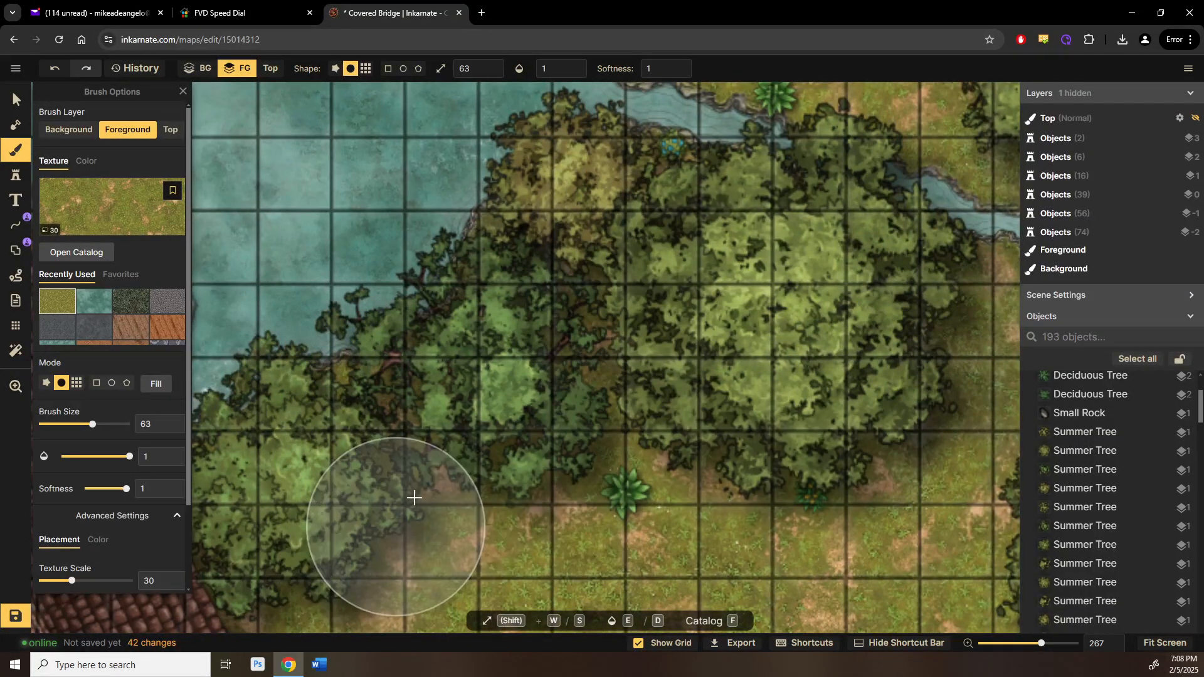
{"action": "left_click_drag", "start_coordinate": [412, 496], "coordinate": [574, 290]}
{"action": "mouse_move", "coordinate": [503, 410]}
{"action": "left_mouse_down"}
{"action": "mouse_move", "coordinate": [534, 445]}
{"action": "mouse_move", "coordinate": [760, 481]}
{"action": "mouse_move", "coordinate": [834, 449]}
{"action": "left_mouse_up"}
{"action": "mouse_move", "coordinate": [870, 414]}
{"action": "left_mouse_down"}
{"action": "mouse_move", "coordinate": [546, 368]}
{"action": "mouse_move", "coordinate": [441, 329]}
{"action": "left_mouse_up"}
{"action": "left_click_drag", "start_coordinate": [671, 379], "coordinate": [865, 387]}
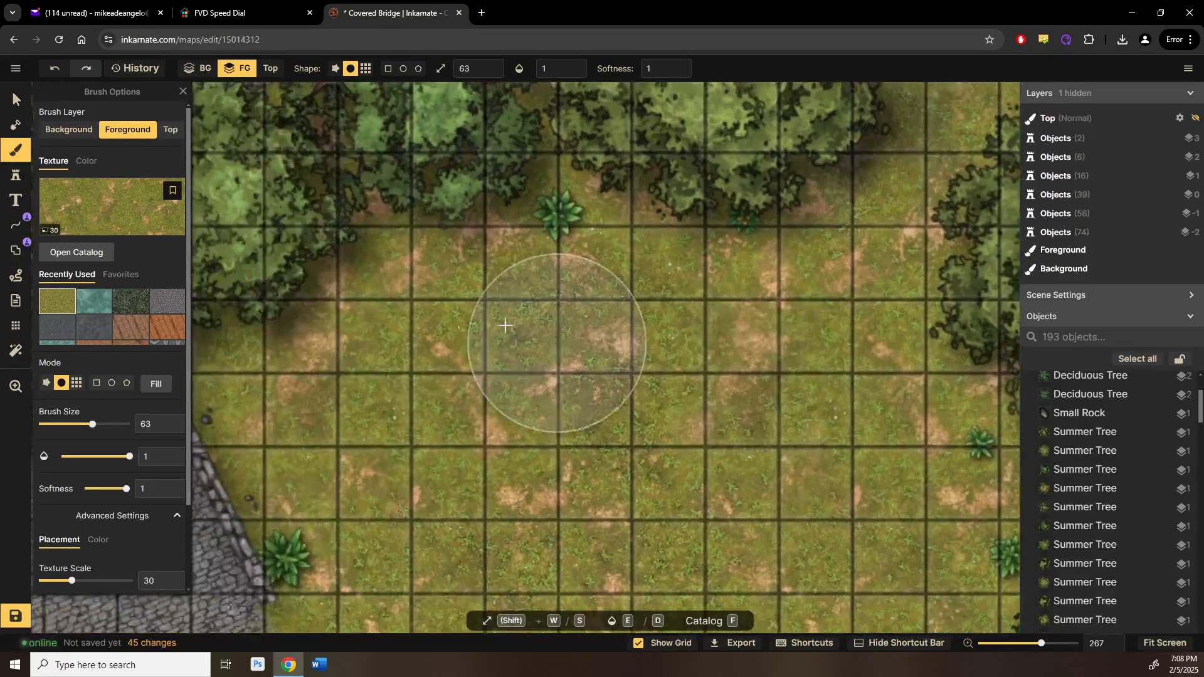
Step: Shade the ground under the trees east of the bridge with the dark ground texture at scale 30, brush size 33, opacity 0.33
{"action": "left_click_drag", "start_coordinate": [558, 342], "coordinate": [835, 400]}
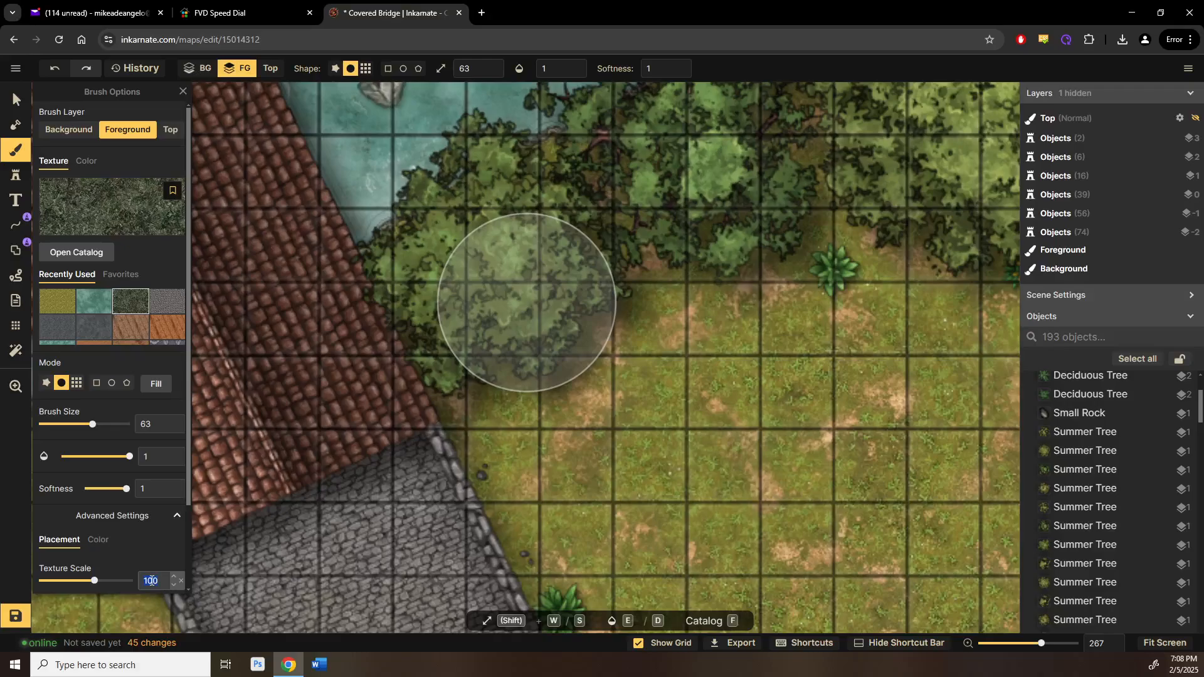
{"action": "type", "text": "30"}
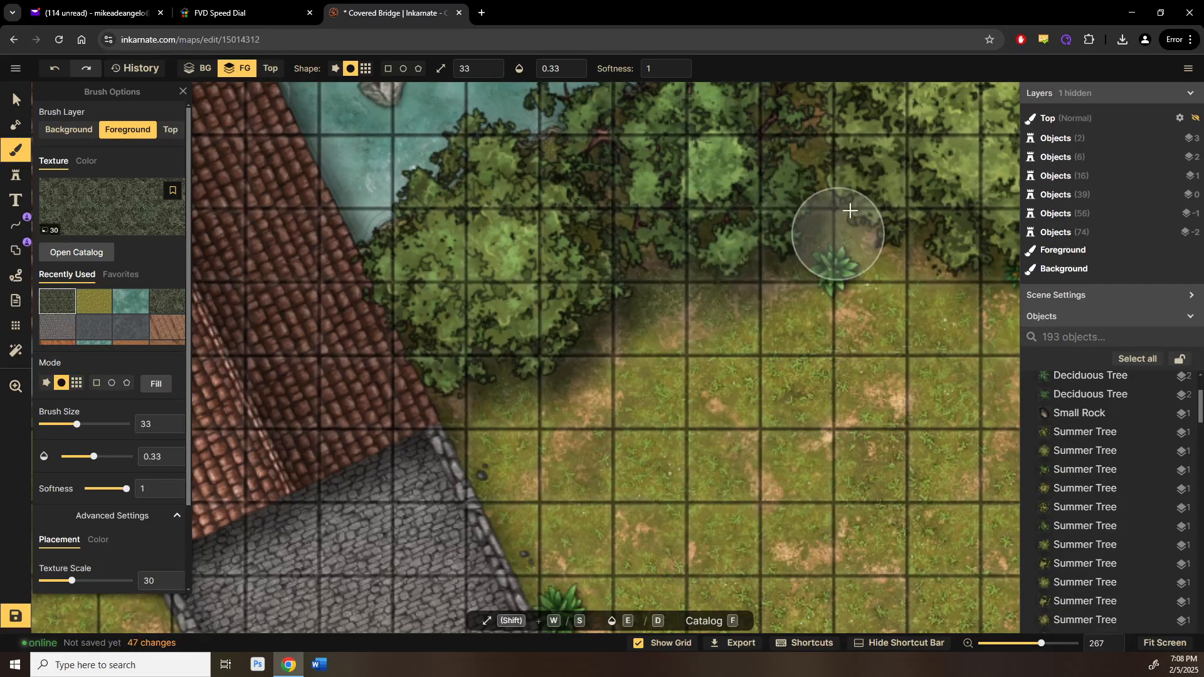
{"action": "left_click_drag", "start_coordinate": [975, 275], "coordinate": [962, 277]}
{"action": "left_click_drag", "start_coordinate": [951, 280], "coordinate": [688, 403]}
{"action": "scroll", "coordinate": [684, 402], "scroll_direction": "up", "scroll_amount": 1}
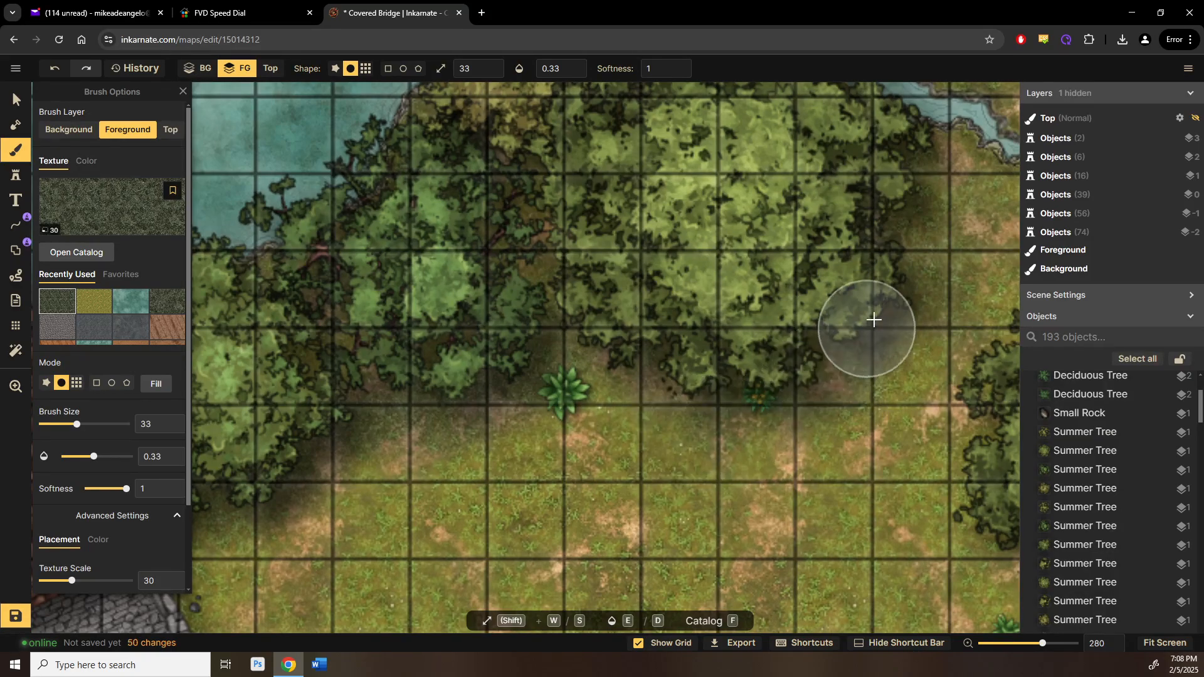
Step: Shade the foreground with the dark ground texture along the large tree's south and east sides, up to the stream
{"action": "left_click_drag", "start_coordinate": [907, 288], "coordinate": [822, 398]}
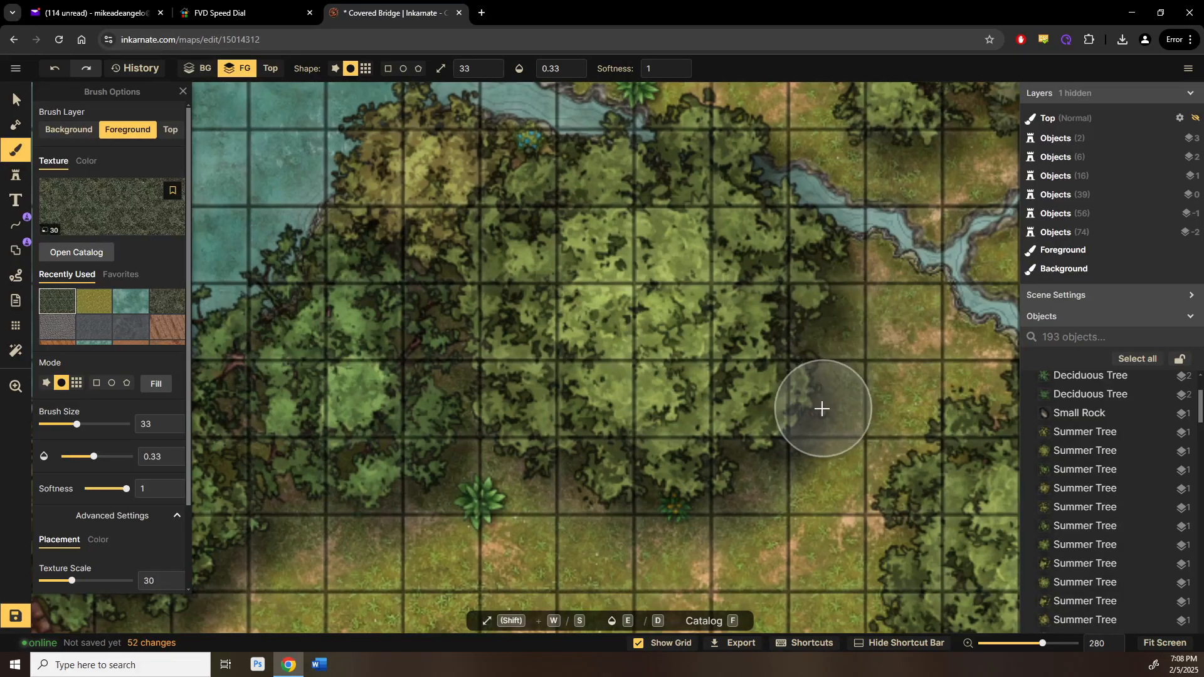
{"action": "scroll", "coordinate": [821, 408], "scroll_direction": "up", "scroll_amount": 1}
{"action": "left_click_drag", "start_coordinate": [822, 408], "coordinate": [599, 321]}
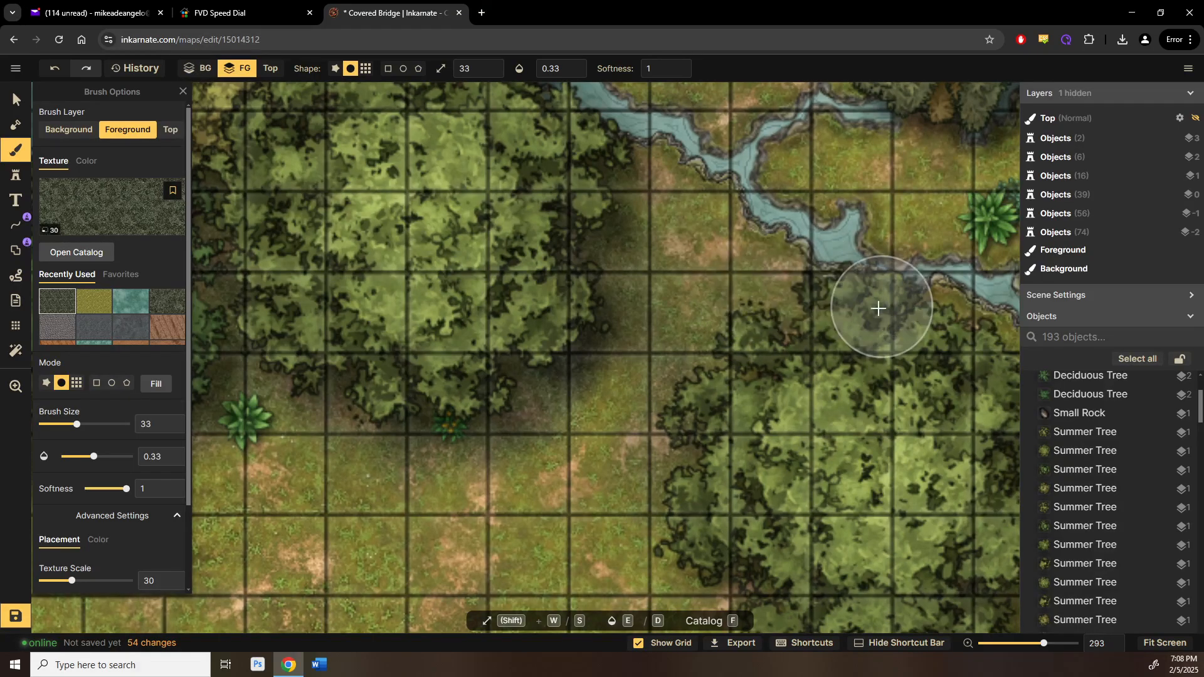
{"action": "scroll", "coordinate": [790, 314], "scroll_direction": "up", "scroll_amount": 1}
{"action": "mouse_move", "coordinate": [878, 309]}
{"action": "left_mouse_down"}
{"action": "mouse_move", "coordinate": [837, 329]}
{"action": "mouse_move", "coordinate": [631, 288]}
{"action": "left_mouse_up"}
Step: Shade the ground around the large tree at the east edge with the dark texture, continuing south beside the dark-green trees
{"action": "scroll", "coordinate": [871, 350], "scroll_direction": "up", "scroll_amount": 1}
{"action": "scroll", "coordinate": [633, 289], "scroll_direction": "up", "scroll_amount": 1}
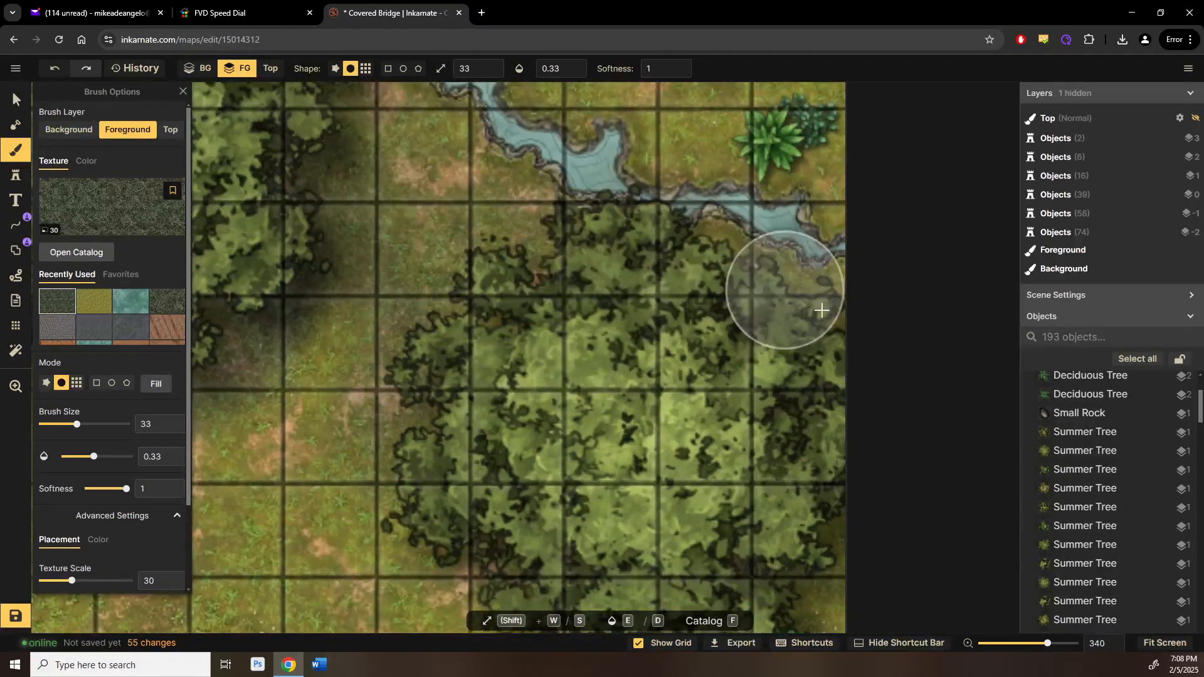
{"action": "mouse_move", "coordinate": [821, 310]}
{"action": "left_mouse_down"}
{"action": "mouse_move", "coordinate": [673, 245]}
{"action": "mouse_move", "coordinate": [887, 318]}
{"action": "mouse_move", "coordinate": [658, 241]}
{"action": "mouse_move", "coordinate": [884, 332]}
{"action": "mouse_move", "coordinate": [670, 262]}
{"action": "left_mouse_up"}
{"action": "left_click_drag", "start_coordinate": [670, 330], "coordinate": [801, 187]}
{"action": "mouse_move", "coordinate": [564, 422]}
{"action": "left_mouse_down"}
{"action": "mouse_move", "coordinate": [594, 400]}
{"action": "mouse_move", "coordinate": [543, 429]}
{"action": "mouse_move", "coordinate": [552, 442]}
{"action": "left_mouse_up"}
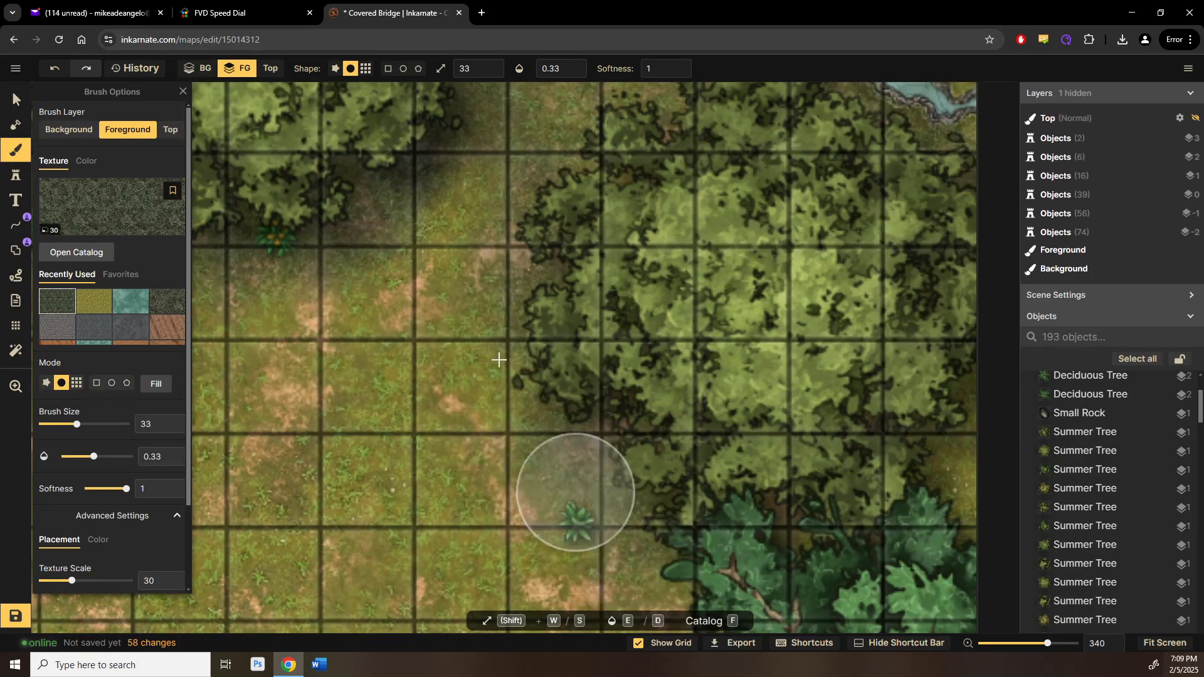
{"action": "left_click_drag", "start_coordinate": [526, 344], "coordinate": [622, 474]}
{"action": "mouse_move", "coordinate": [622, 474]}
{"action": "left_mouse_down"}
{"action": "mouse_move", "coordinate": [527, 205]}
{"action": "mouse_move", "coordinate": [629, 439]}
{"action": "mouse_move", "coordinate": [582, 434]}
{"action": "mouse_move", "coordinate": [529, 497]}
{"action": "mouse_move", "coordinate": [545, 263]}
{"action": "mouse_move", "coordinate": [510, 551]}
{"action": "mouse_move", "coordinate": [669, 252]}
{"action": "left_mouse_up"}
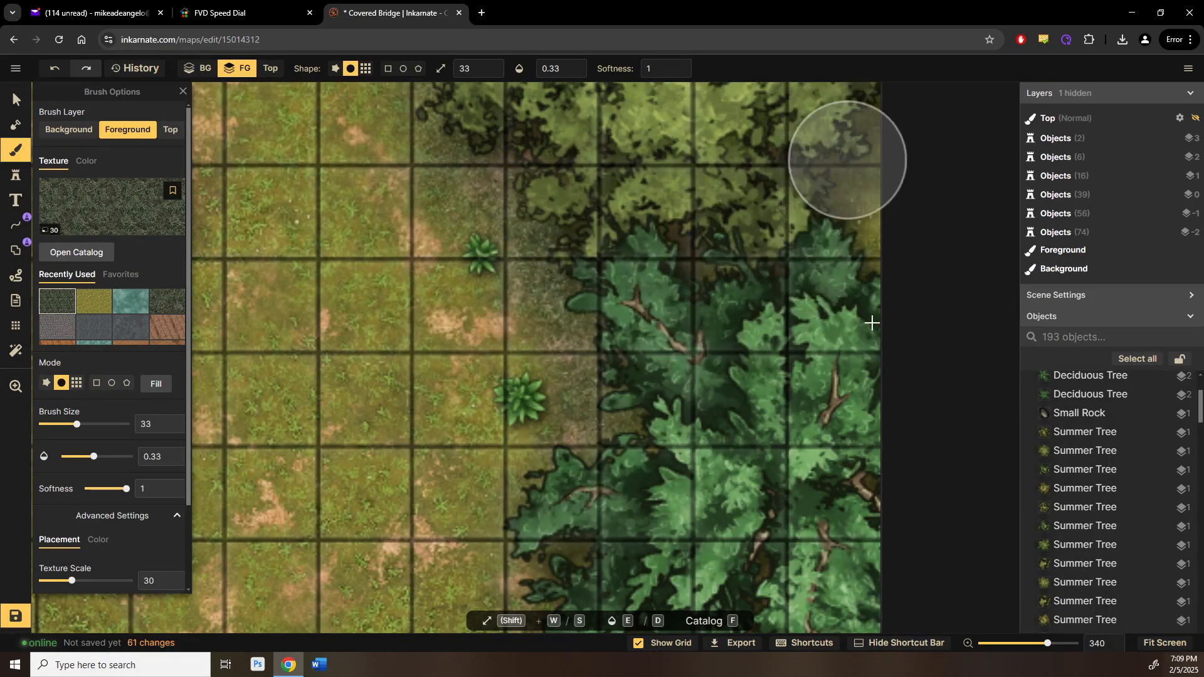
Step: Shade the ground along the west side of the dark-green trees in the map's southeast corner with the dark texture
{"action": "mouse_move", "coordinate": [869, 154]}
{"action": "left_mouse_down"}
{"action": "mouse_move", "coordinate": [892, 367]}
{"action": "mouse_move", "coordinate": [862, 147]}
{"action": "mouse_move", "coordinate": [870, 337]}
{"action": "mouse_move", "coordinate": [868, 237]}
{"action": "mouse_move", "coordinate": [798, 439]}
{"action": "left_mouse_up"}
{"action": "mouse_move", "coordinate": [797, 444]}
{"action": "left_mouse_down"}
{"action": "mouse_move", "coordinate": [901, 221]}
{"action": "mouse_move", "coordinate": [925, 173]}
{"action": "left_mouse_up"}
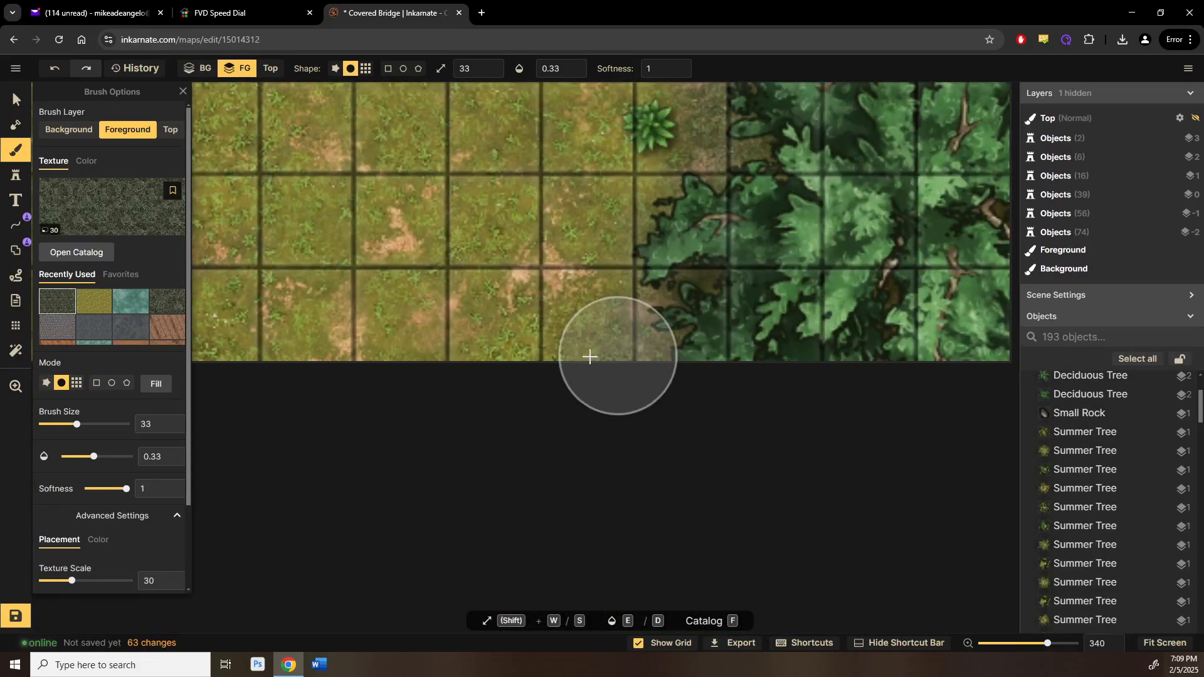
{"action": "mouse_move", "coordinate": [582, 357]}
{"action": "left_mouse_down"}
{"action": "mouse_move", "coordinate": [753, 176]}
{"action": "mouse_move", "coordinate": [558, 371]}
{"action": "mouse_move", "coordinate": [750, 172]}
{"action": "mouse_move", "coordinate": [665, 284]}
{"action": "mouse_move", "coordinate": [532, 413]}
{"action": "mouse_move", "coordinate": [701, 178]}
{"action": "mouse_move", "coordinate": [639, 222]}
{"action": "mouse_move", "coordinate": [665, 283]}
{"action": "mouse_move", "coordinate": [615, 214]}
{"action": "mouse_move", "coordinate": [673, 265]}
{"action": "mouse_move", "coordinate": [677, 516]}
{"action": "left_mouse_up"}
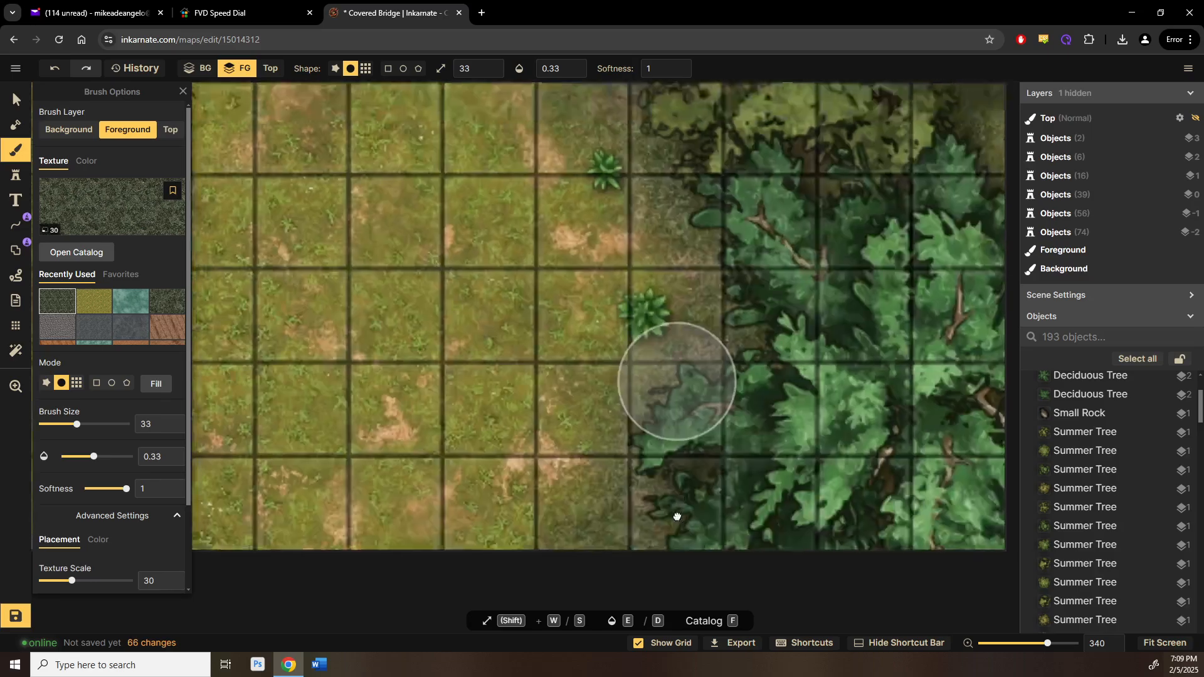
Step: Shade the ground around the grey-olive tree cluster north of the stream at the east edge, including the smaller tree west of it
{"action": "left_click_drag", "start_coordinate": [799, 193], "coordinate": [728, 522]}
{"action": "left_click_drag", "start_coordinate": [777, 265], "coordinate": [755, 491]}
{"action": "left_click_drag", "start_coordinate": [770, 420], "coordinate": [758, 548]}
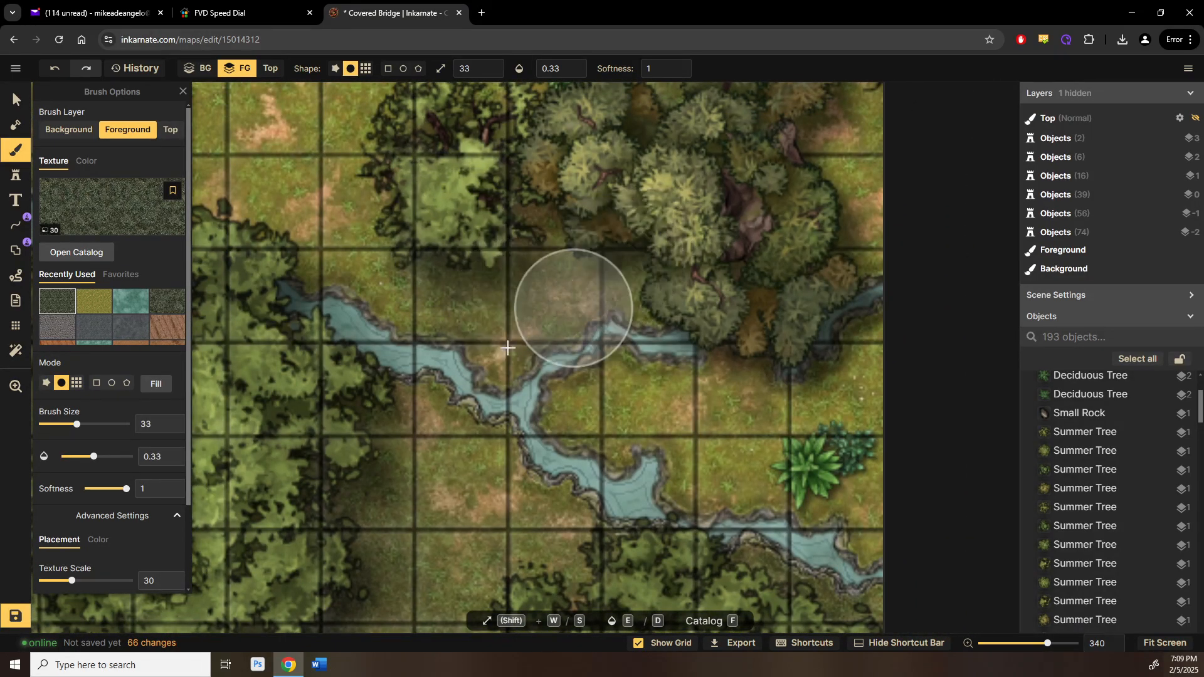
{"action": "left_click_drag", "start_coordinate": [828, 162], "coordinate": [781, 470]}
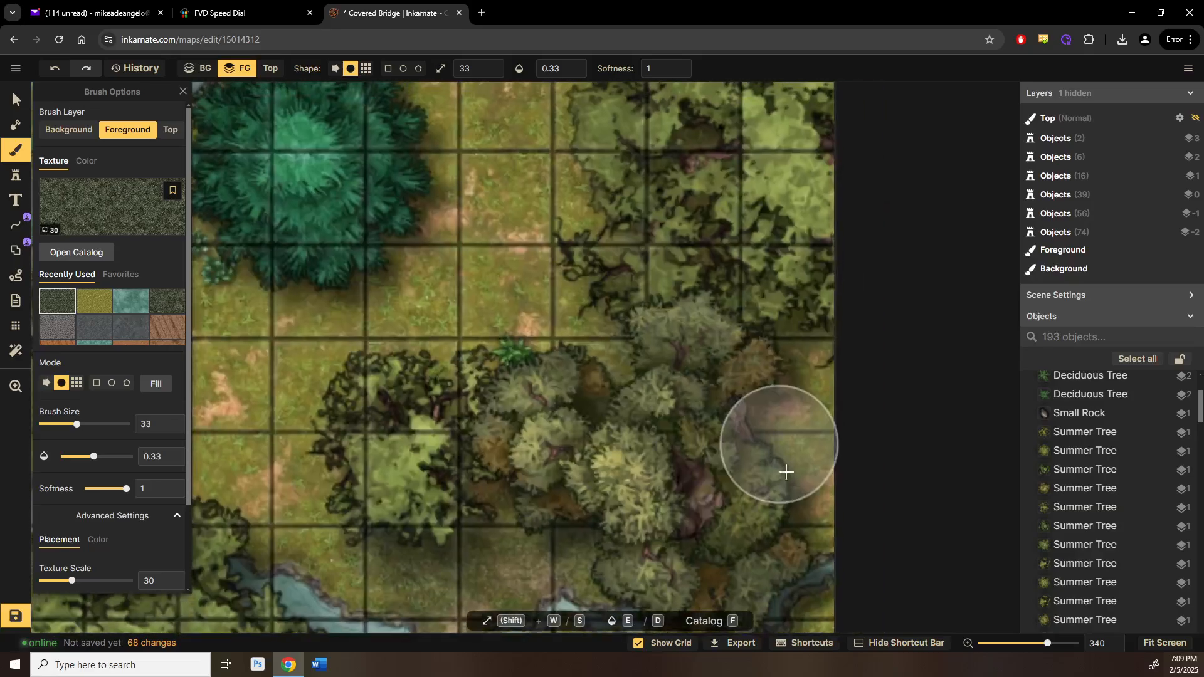
{"action": "mouse_move", "coordinate": [830, 306]}
{"action": "left_mouse_down"}
{"action": "mouse_move", "coordinate": [790, 519]}
{"action": "mouse_move", "coordinate": [795, 343]}
{"action": "mouse_move", "coordinate": [796, 520]}
{"action": "mouse_move", "coordinate": [778, 489]}
{"action": "mouse_move", "coordinate": [791, 284]}
{"action": "mouse_move", "coordinate": [795, 482]}
{"action": "left_mouse_up"}
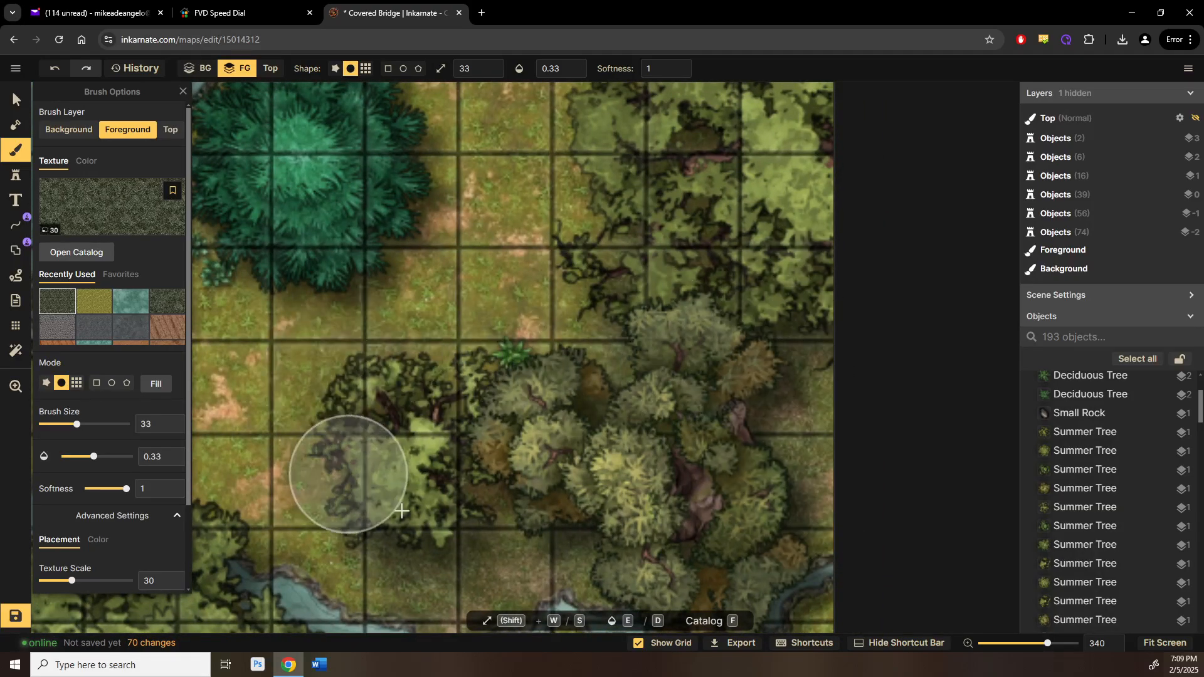
{"action": "mouse_move", "coordinate": [402, 546]}
{"action": "left_mouse_down"}
{"action": "mouse_move", "coordinate": [330, 462]}
{"action": "mouse_move", "coordinate": [479, 403]}
{"action": "mouse_move", "coordinate": [536, 355]}
{"action": "mouse_move", "coordinate": [424, 370]}
{"action": "left_mouse_up"}
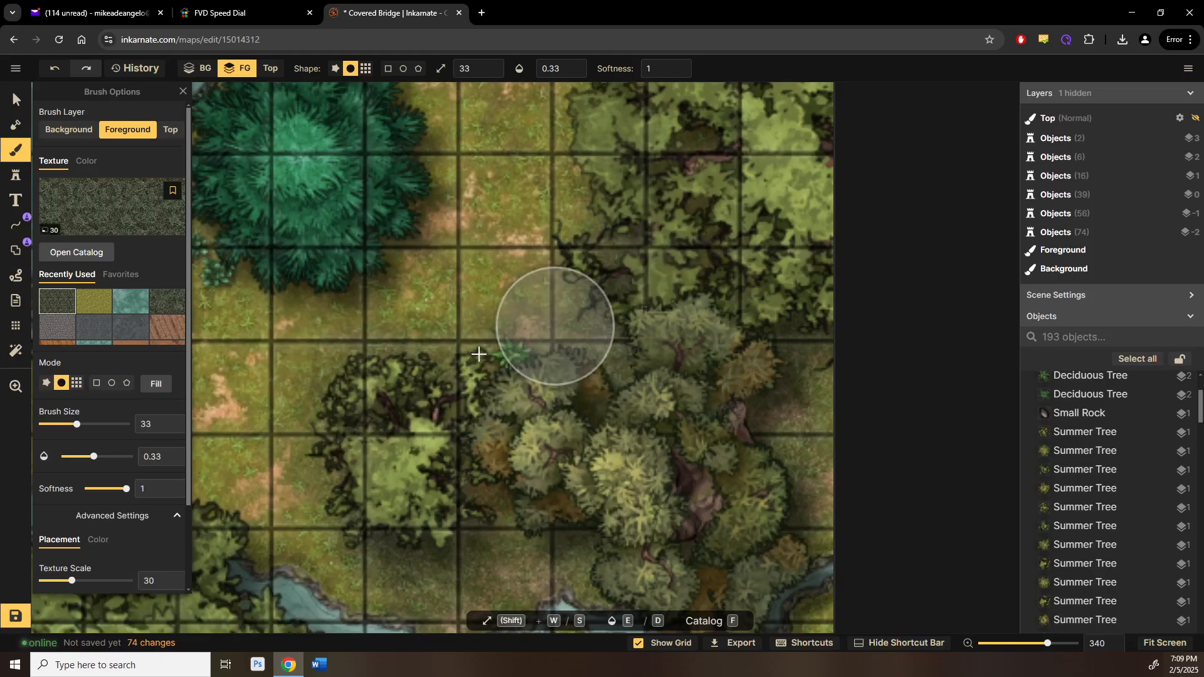
Step: Shade the foreground along the west and north sides of the olive trees at the east edge with the dark texture
{"action": "left_click_drag", "start_coordinate": [611, 219], "coordinate": [556, 485]}
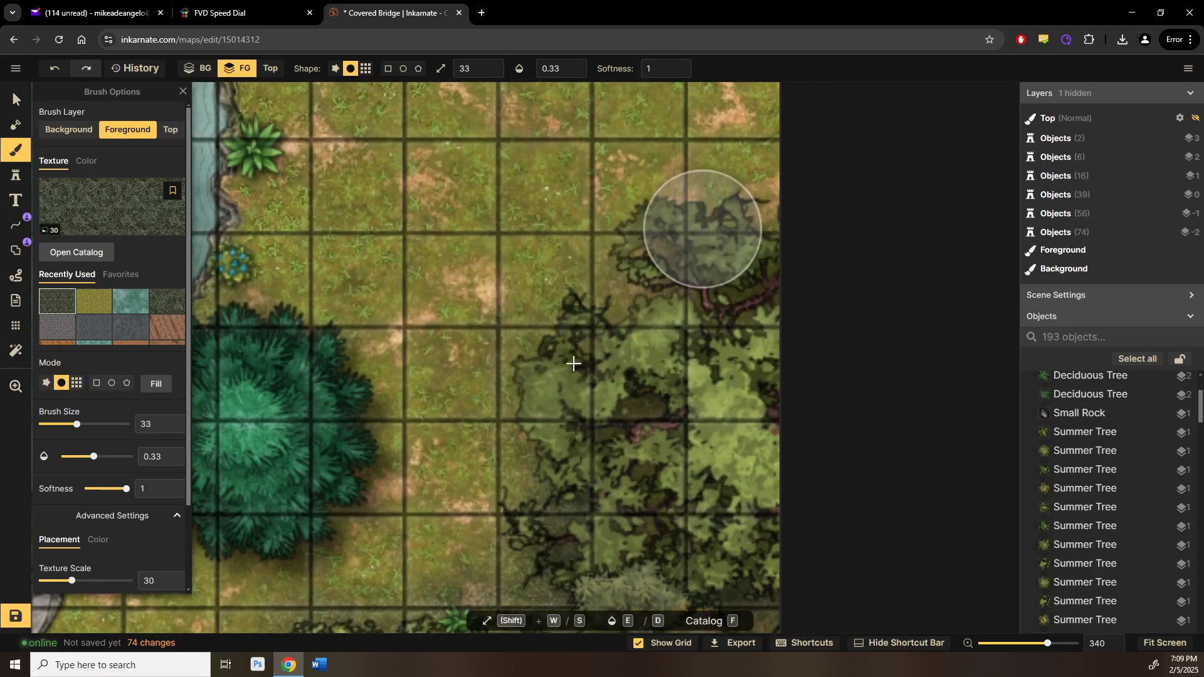
{"action": "left_click_drag", "start_coordinate": [585, 308], "coordinate": [701, 230]}
{"action": "mouse_move", "coordinate": [577, 343]}
{"action": "left_mouse_down"}
{"action": "mouse_move", "coordinate": [724, 222]}
{"action": "mouse_move", "coordinate": [798, 204]}
{"action": "left_mouse_up"}
{"action": "mouse_move", "coordinate": [589, 312]}
{"action": "left_mouse_down"}
{"action": "mouse_move", "coordinate": [663, 225]}
{"action": "mouse_move", "coordinate": [749, 207]}
{"action": "left_mouse_up"}
Step: Shade the ground around the teal conifer on the river's east bank and across the gap toward the olive trees
{"action": "left_click_drag", "start_coordinate": [544, 316], "coordinate": [944, 291]}
{"action": "mouse_move", "coordinate": [559, 387]}
{"action": "left_mouse_down"}
{"action": "mouse_move", "coordinate": [543, 452]}
{"action": "mouse_move", "coordinate": [650, 546]}
{"action": "left_mouse_up"}
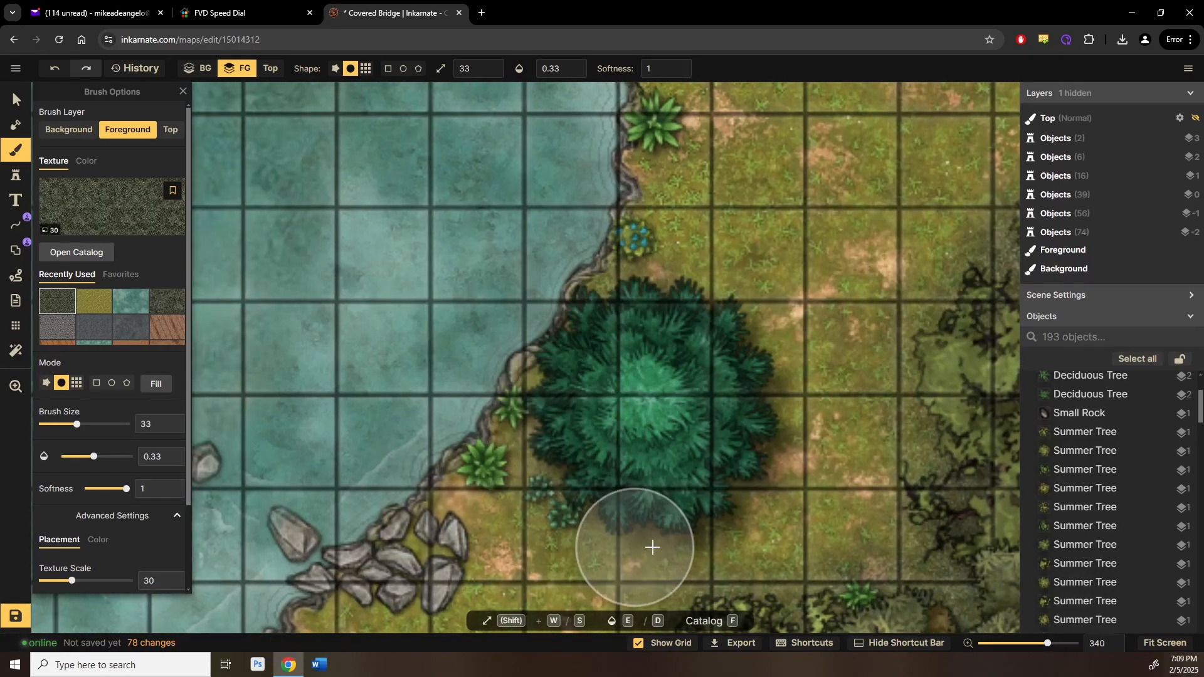
{"action": "mouse_move", "coordinate": [549, 449]}
{"action": "left_mouse_down"}
{"action": "mouse_move", "coordinate": [676, 538]}
{"action": "mouse_move", "coordinate": [720, 307]}
{"action": "mouse_move", "coordinate": [747, 510]}
{"action": "mouse_move", "coordinate": [702, 534]}
{"action": "left_mouse_up"}
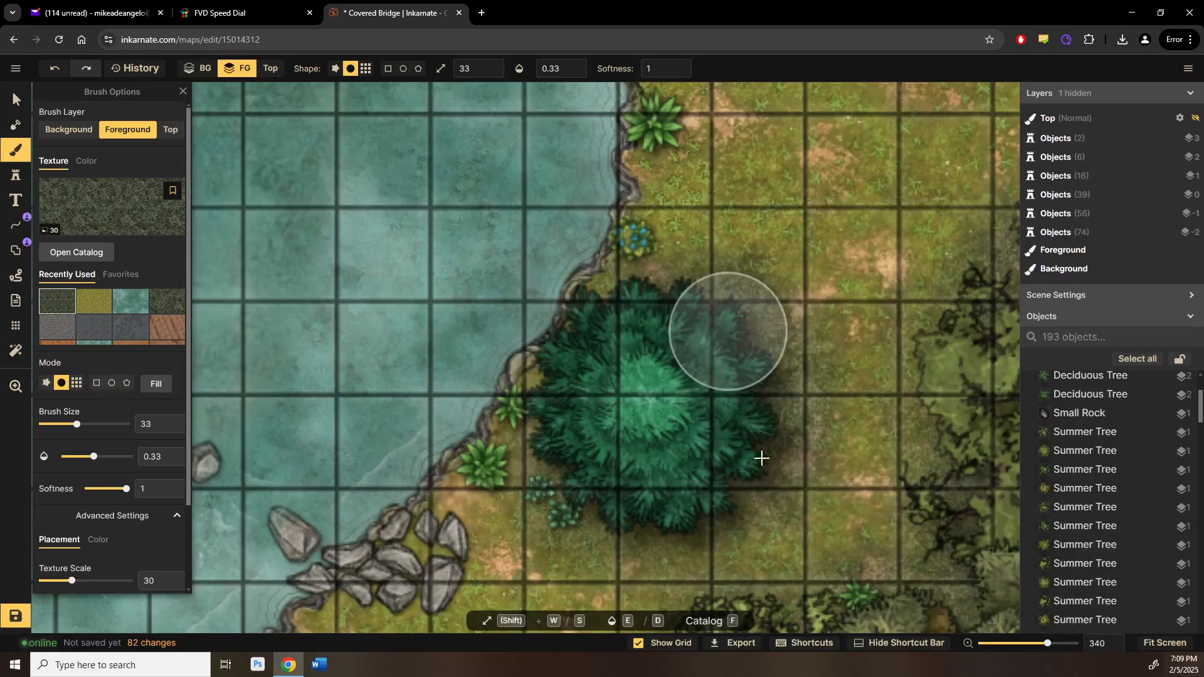
{"action": "left_click_drag", "start_coordinate": [709, 384], "coordinate": [989, 295]}
{"action": "left_click_drag", "start_coordinate": [677, 360], "coordinate": [454, 264]}
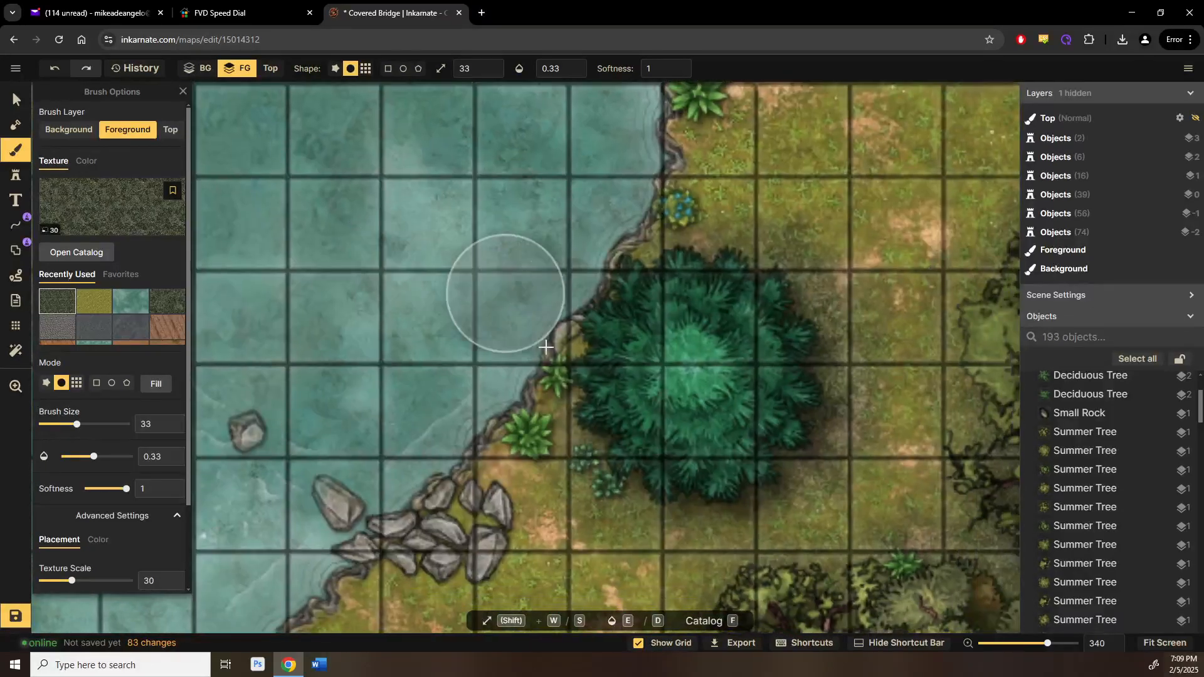
{"action": "left_click_drag", "start_coordinate": [551, 371], "coordinate": [486, 171]}
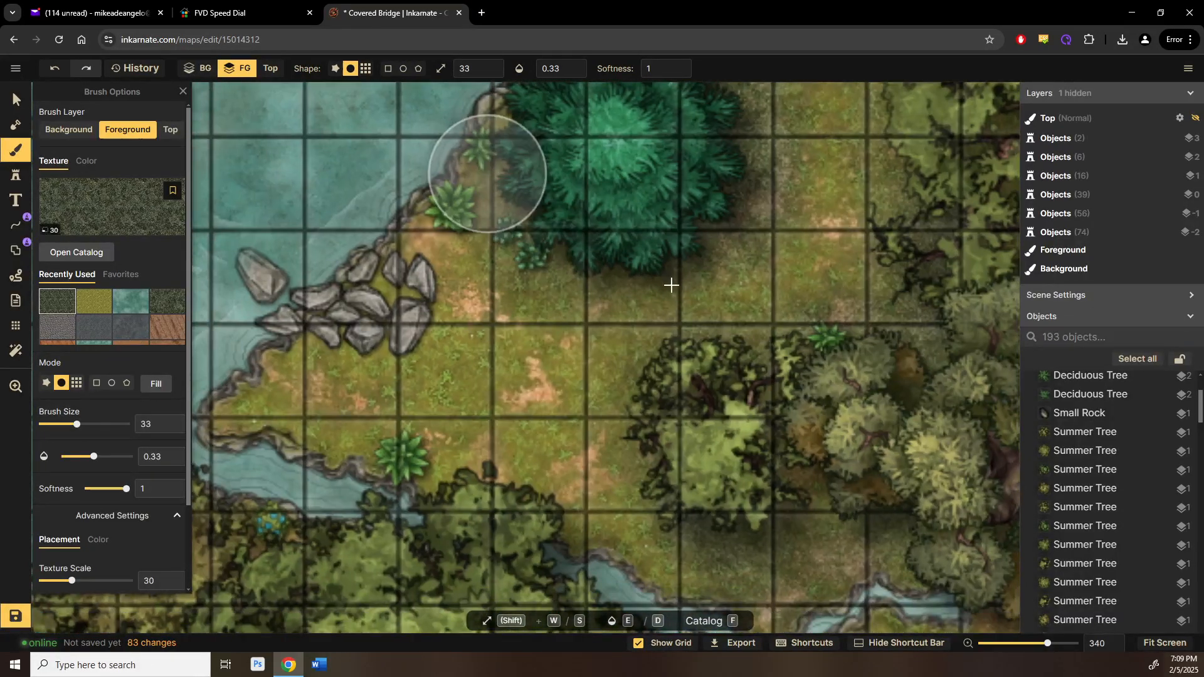
{"action": "left_click_drag", "start_coordinate": [705, 306], "coordinate": [757, 272]}
{"action": "left_click", "coordinate": [753, 280]}
{"action": "left_click_drag", "start_coordinate": [664, 401], "coordinate": [546, 559]}
{"action": "left_click_drag", "start_coordinate": [689, 256], "coordinate": [694, 238]}
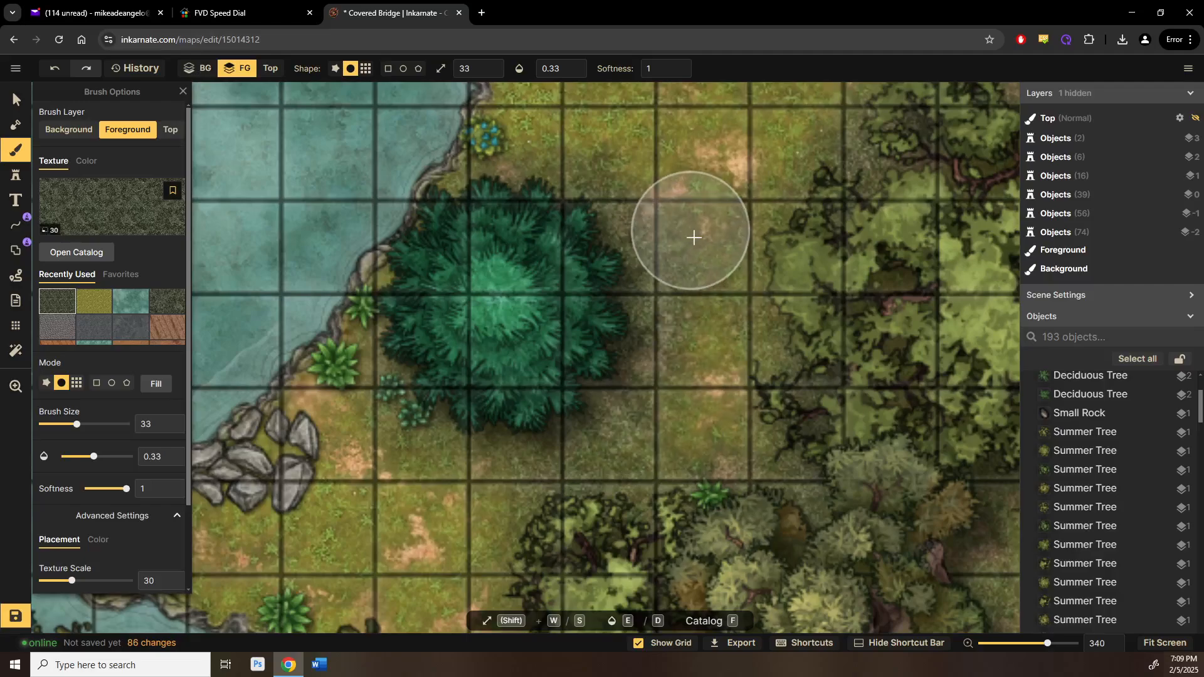
Step: Shade the clearing between the trees at the map's north edge, on the river's opposite bank above the stepping rocks
{"action": "left_click_drag", "start_coordinate": [564, 352], "coordinate": [934, 469]}
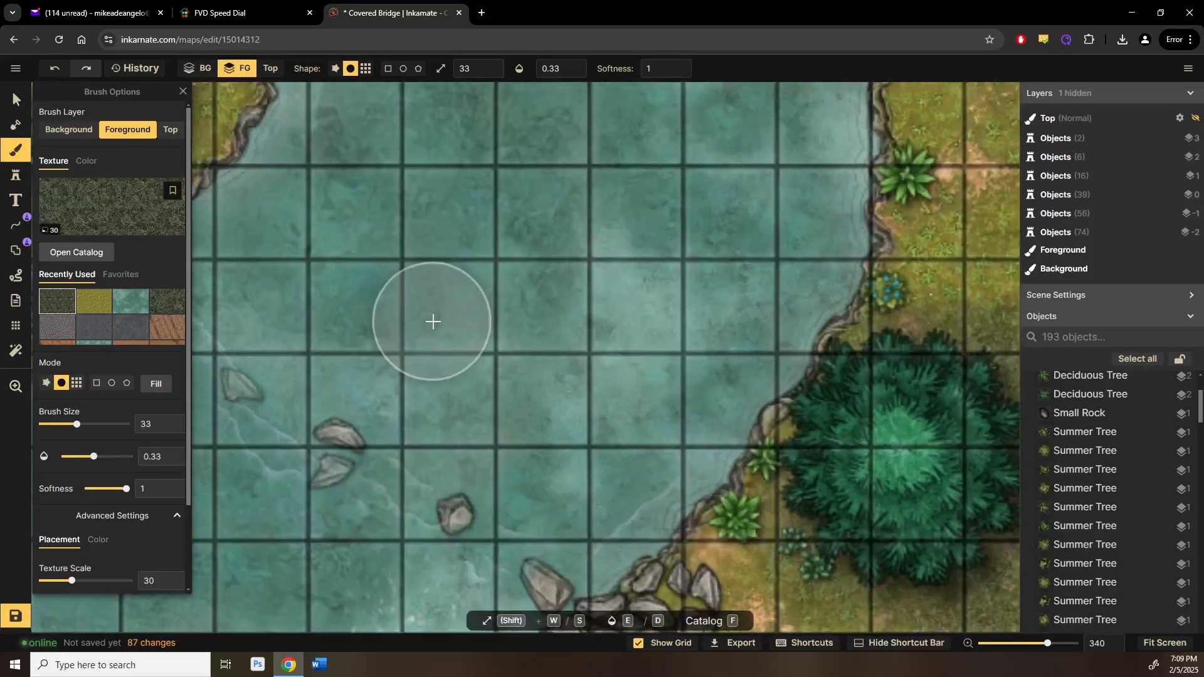
{"action": "left_click_drag", "start_coordinate": [433, 320], "coordinate": [844, 502]}
{"action": "left_click_drag", "start_coordinate": [536, 346], "coordinate": [619, 343]}
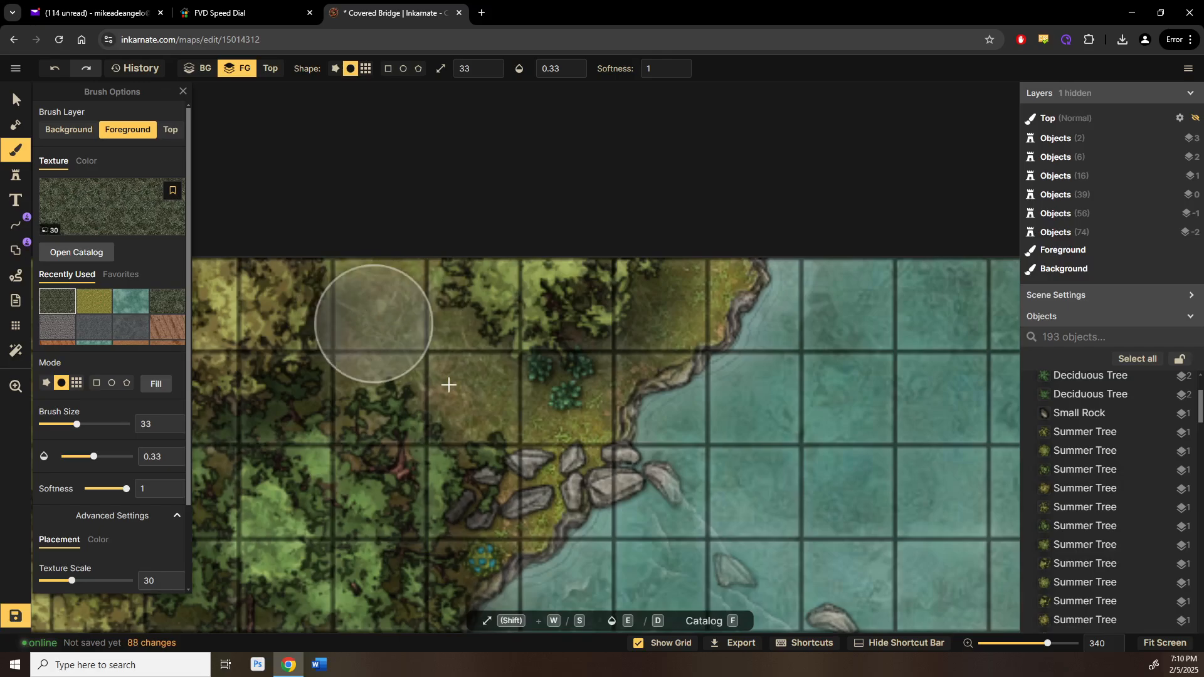
{"action": "left_click_drag", "start_coordinate": [449, 385], "coordinate": [480, 410]}
{"action": "mouse_move", "coordinate": [306, 299]}
{"action": "left_mouse_down"}
{"action": "mouse_move", "coordinate": [364, 287]}
{"action": "mouse_move", "coordinate": [367, 402]}
{"action": "left_mouse_up"}
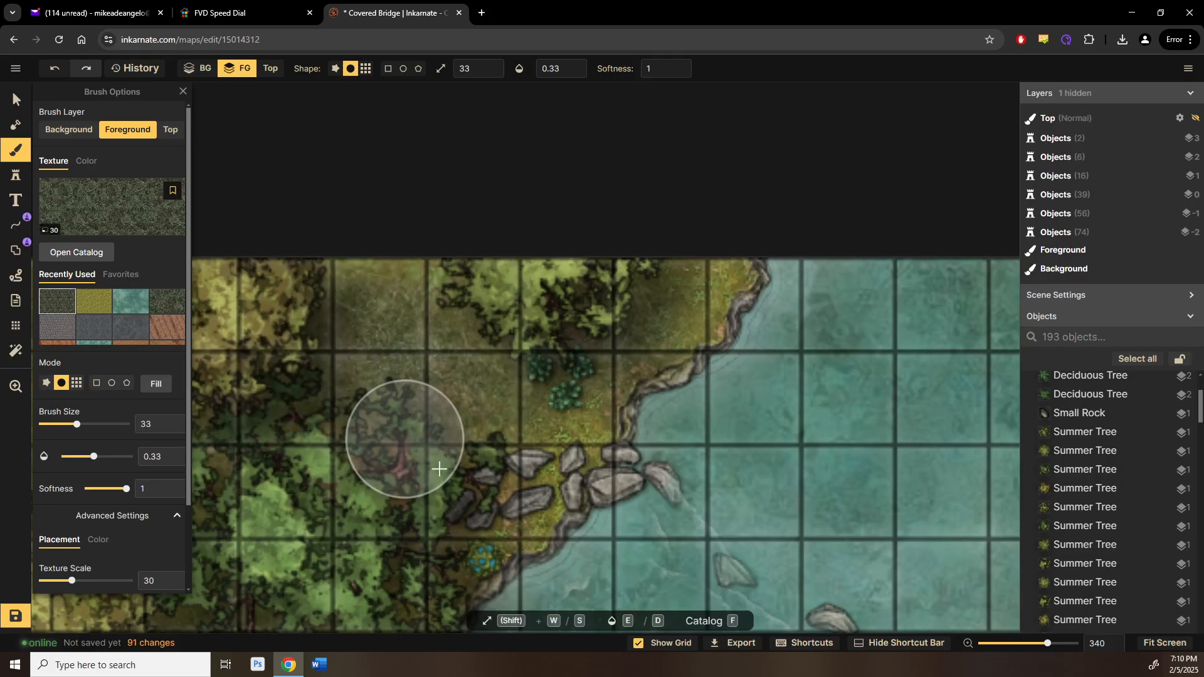
Step: Shade the ground around the green and yellow trees between the covered bridge's roof and the riverbank with the dark texture
{"action": "mouse_move", "coordinate": [439, 469]}
{"action": "left_mouse_down"}
{"action": "mouse_move", "coordinate": [536, 462]}
{"action": "mouse_move", "coordinate": [417, 496]}
{"action": "mouse_move", "coordinate": [856, 279]}
{"action": "left_mouse_up"}
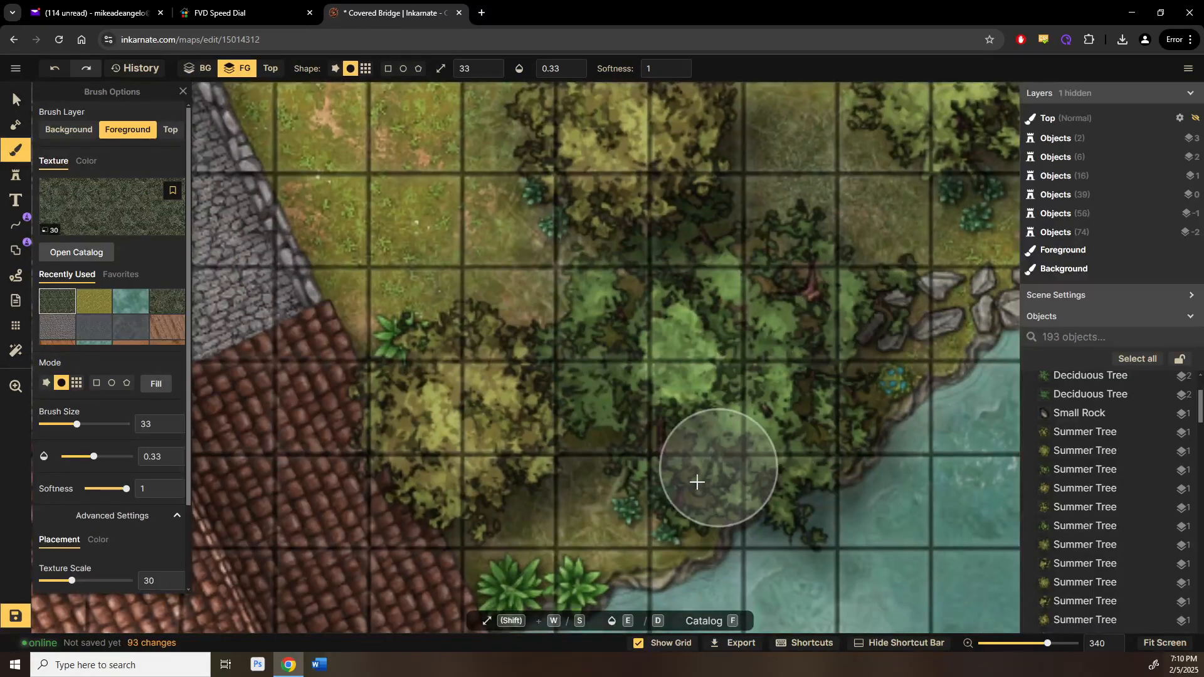
{"action": "mouse_move", "coordinate": [697, 483]}
{"action": "left_mouse_down"}
{"action": "mouse_move", "coordinate": [607, 497]}
{"action": "mouse_move", "coordinate": [527, 480]}
{"action": "left_mouse_up"}
{"action": "left_click_drag", "start_coordinate": [664, 400], "coordinate": [544, 477]}
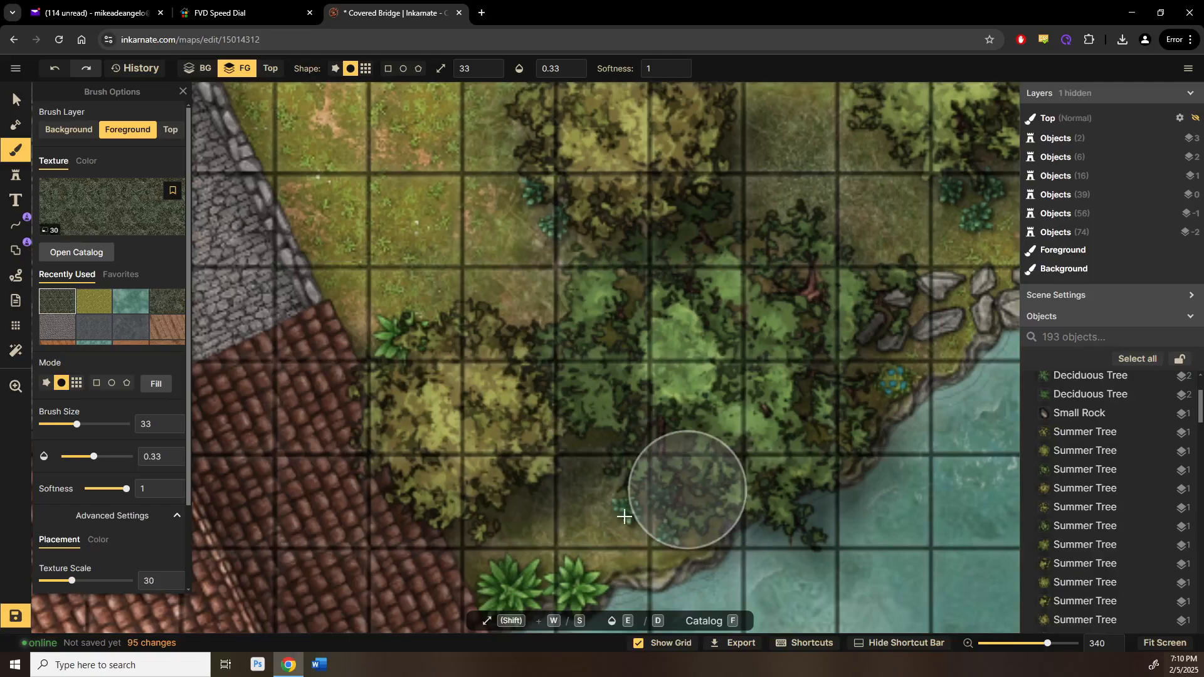
{"action": "mouse_move", "coordinate": [624, 516]}
{"action": "left_mouse_down"}
{"action": "mouse_move", "coordinate": [692, 487]}
{"action": "mouse_move", "coordinate": [577, 537]}
{"action": "mouse_move", "coordinate": [530, 534]}
{"action": "mouse_move", "coordinate": [461, 484]}
{"action": "mouse_move", "coordinate": [525, 518]}
{"action": "mouse_move", "coordinate": [632, 525]}
{"action": "left_mouse_up"}
{"action": "mouse_move", "coordinate": [528, 248]}
{"action": "left_mouse_down"}
{"action": "mouse_move", "coordinate": [511, 338]}
{"action": "mouse_move", "coordinate": [495, 142]}
{"action": "left_mouse_up"}
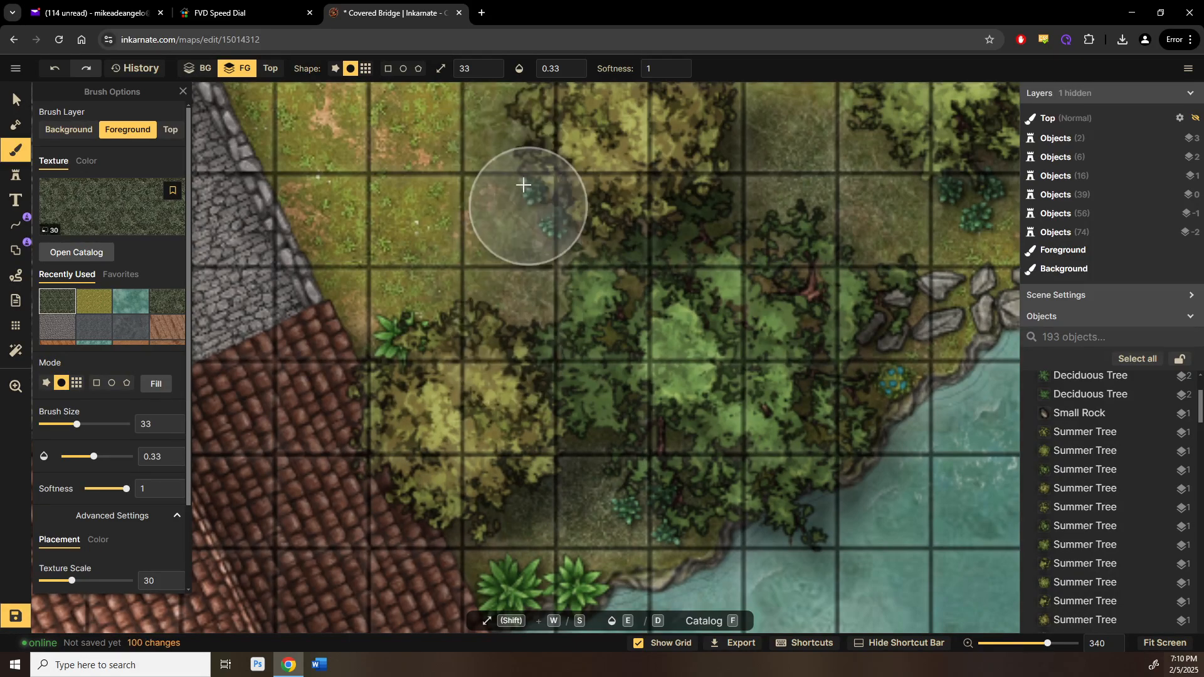
{"action": "mouse_move", "coordinate": [524, 185]}
{"action": "left_mouse_down"}
{"action": "mouse_move", "coordinate": [518, 107]}
{"action": "mouse_move", "coordinate": [693, 207]}
{"action": "mouse_move", "coordinate": [425, 290]}
{"action": "mouse_move", "coordinate": [456, 379]}
{"action": "left_mouse_up"}
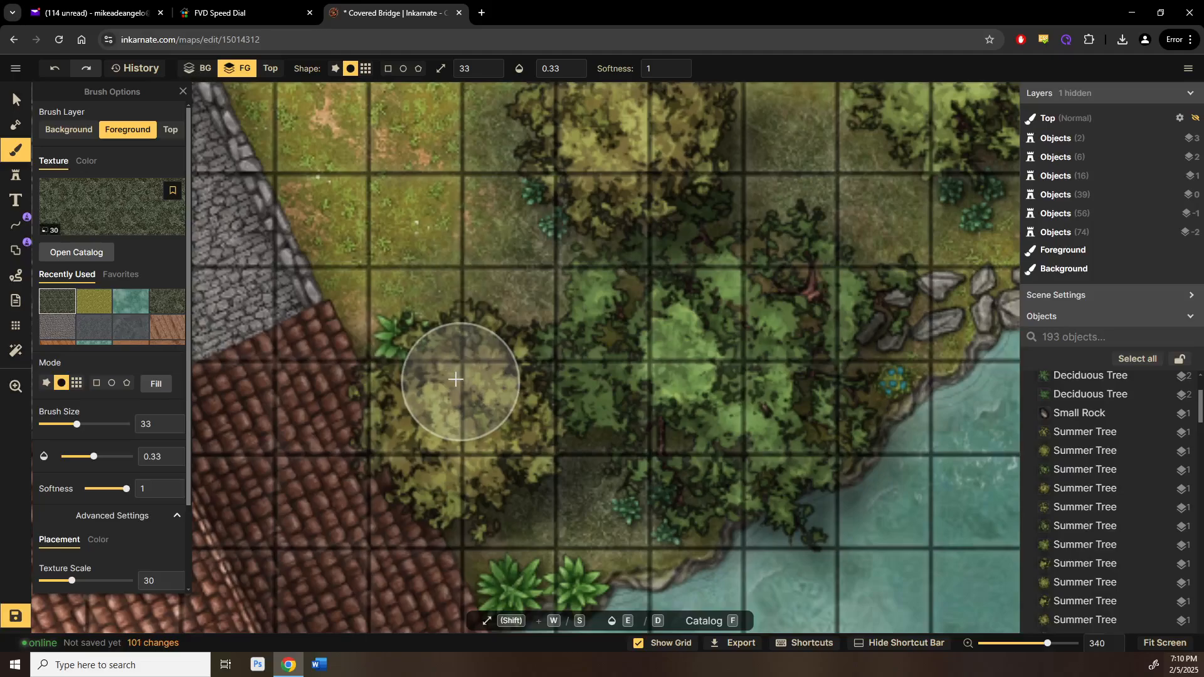
{"action": "mouse_move", "coordinate": [543, 245]}
{"action": "left_mouse_down"}
{"action": "mouse_move", "coordinate": [478, 298]}
{"action": "mouse_move", "coordinate": [519, 156]}
{"action": "mouse_move", "coordinate": [484, 267]}
{"action": "mouse_move", "coordinate": [577, 299]}
{"action": "left_mouse_up"}
Step: Shade the ground west of the cobbled road around the teal conifer and along the large olive tree beside the bridge
{"action": "left_click_drag", "start_coordinate": [660, 219], "coordinate": [900, 291]}
{"action": "left_click_drag", "start_coordinate": [589, 299], "coordinate": [984, 258]}
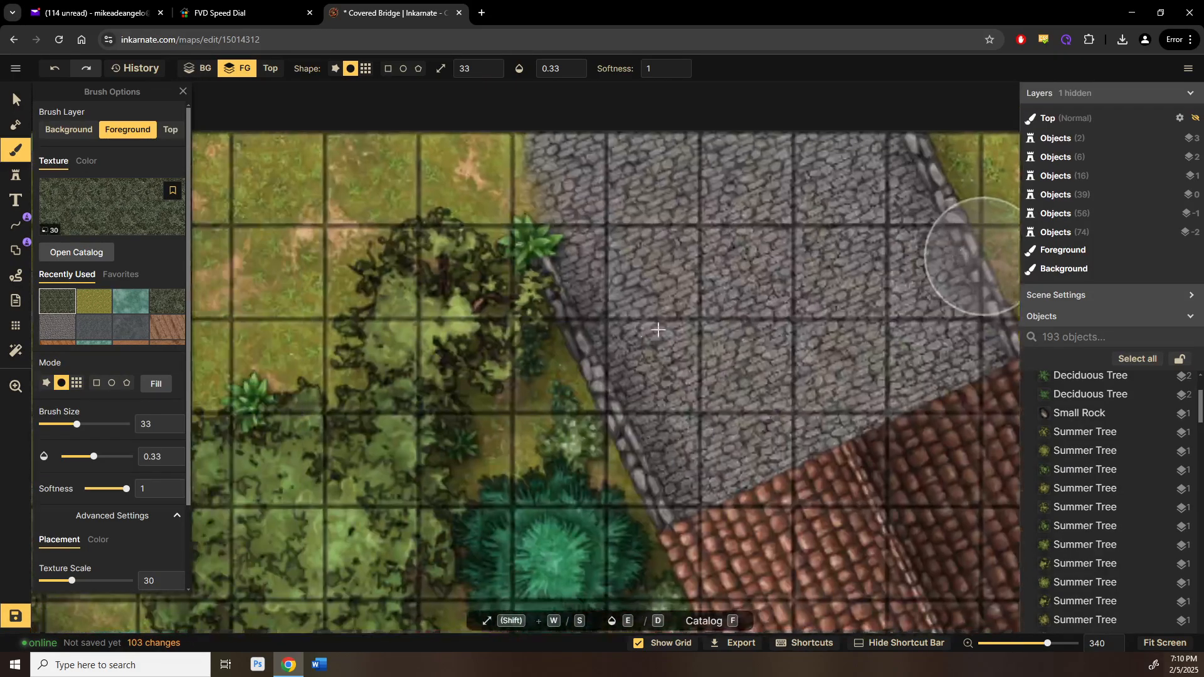
{"action": "left_click_drag", "start_coordinate": [649, 336], "coordinate": [730, 312]}
{"action": "mouse_move", "coordinate": [590, 347]}
{"action": "left_mouse_down"}
{"action": "mouse_move", "coordinate": [657, 486]}
{"action": "mouse_move", "coordinate": [538, 262]}
{"action": "mouse_move", "coordinate": [586, 488]}
{"action": "mouse_move", "coordinate": [638, 462]}
{"action": "mouse_move", "coordinate": [683, 596]}
{"action": "mouse_move", "coordinate": [578, 277]}
{"action": "mouse_move", "coordinate": [712, 537]}
{"action": "mouse_move", "coordinate": [624, 353]}
{"action": "mouse_move", "coordinate": [685, 509]}
{"action": "left_mouse_up"}
{"action": "left_click_drag", "start_coordinate": [605, 470], "coordinate": [672, 228]}
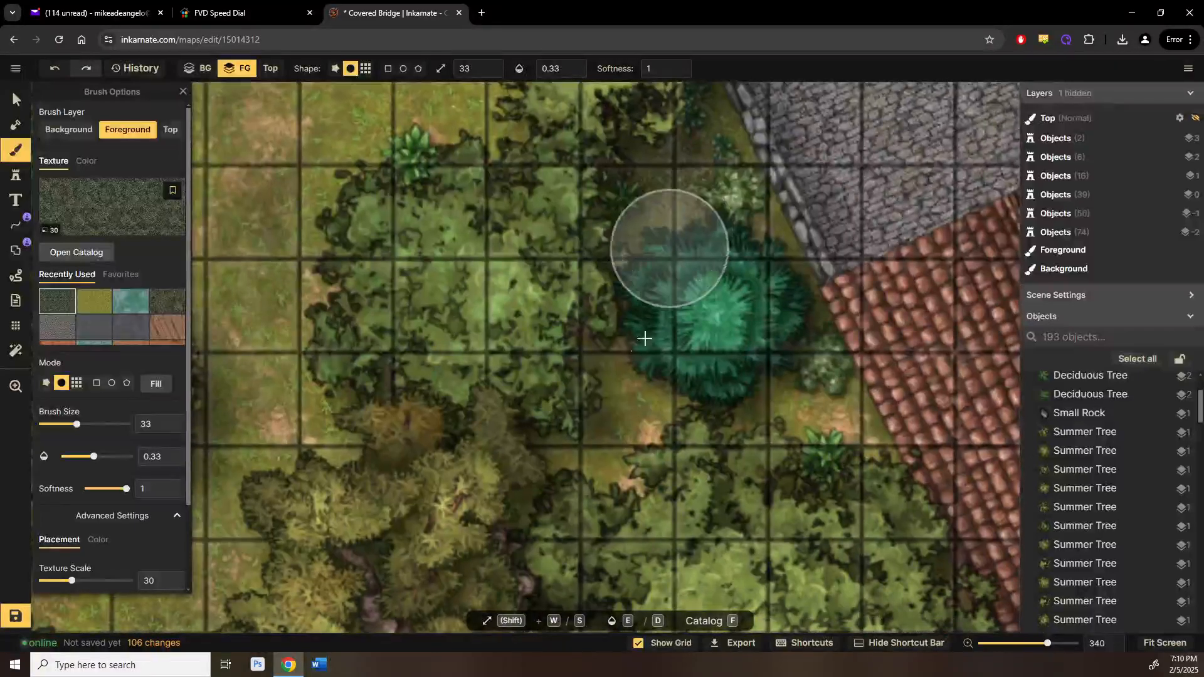
{"action": "mouse_move", "coordinate": [645, 339]}
{"action": "left_mouse_down"}
{"action": "mouse_move", "coordinate": [677, 389]}
{"action": "mouse_move", "coordinate": [562, 496]}
{"action": "mouse_move", "coordinate": [666, 344]}
{"action": "mouse_move", "coordinate": [538, 457]}
{"action": "mouse_move", "coordinate": [768, 410]}
{"action": "mouse_move", "coordinate": [839, 470]}
{"action": "mouse_move", "coordinate": [798, 422]}
{"action": "mouse_move", "coordinate": [871, 495]}
{"action": "mouse_move", "coordinate": [745, 267]}
{"action": "mouse_move", "coordinate": [736, 202]}
{"action": "mouse_move", "coordinate": [818, 344]}
{"action": "mouse_move", "coordinate": [721, 181]}
{"action": "left_mouse_up"}
{"action": "left_click_drag", "start_coordinate": [687, 344], "coordinate": [509, 9]}
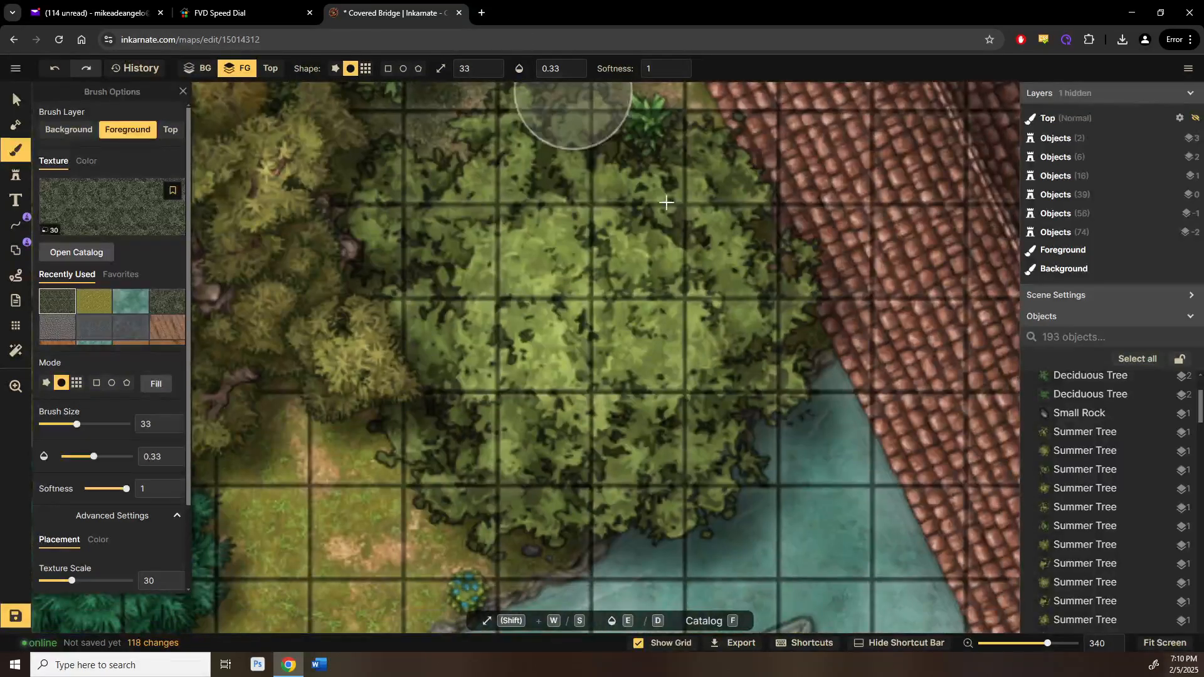
{"action": "mouse_move", "coordinate": [666, 202]}
{"action": "left_mouse_down"}
{"action": "mouse_move", "coordinate": [771, 331]}
{"action": "mouse_move", "coordinate": [726, 206]}
{"action": "mouse_move", "coordinate": [771, 314]}
{"action": "mouse_move", "coordinate": [631, 430]}
{"action": "mouse_move", "coordinate": [832, 331]}
{"action": "left_mouse_up"}
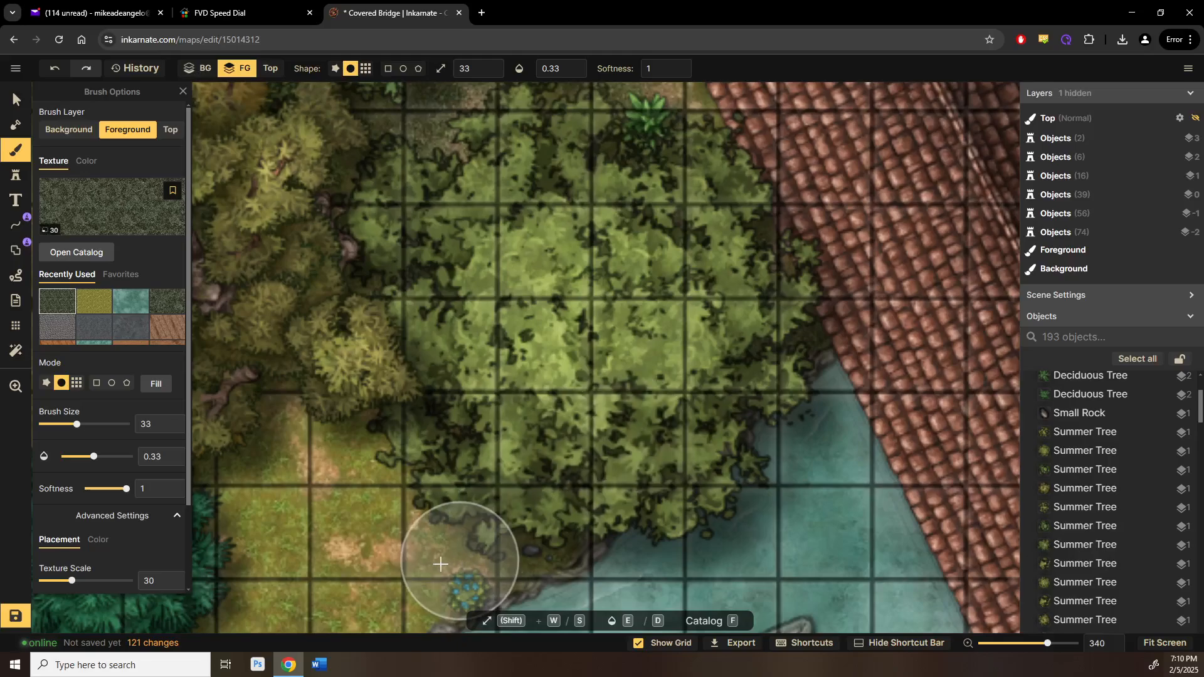
Step: Shade the ground around the ochre tree cluster and the teal conifer just southwest of it with the dark texture
{"action": "left_click_drag", "start_coordinate": [646, 326], "coordinate": [900, 119]}
{"action": "mouse_move", "coordinate": [736, 226]}
{"action": "left_mouse_down"}
{"action": "mouse_move", "coordinate": [758, 175]}
{"action": "mouse_move", "coordinate": [532, 258]}
{"action": "mouse_move", "coordinate": [779, 299]}
{"action": "mouse_move", "coordinate": [607, 393]}
{"action": "mouse_move", "coordinate": [834, 306]}
{"action": "mouse_move", "coordinate": [614, 293]}
{"action": "left_mouse_up"}
{"action": "mouse_move", "coordinate": [623, 232]}
{"action": "left_mouse_down"}
{"action": "mouse_move", "coordinate": [502, 255]}
{"action": "mouse_move", "coordinate": [627, 261]}
{"action": "mouse_move", "coordinate": [577, 290]}
{"action": "mouse_move", "coordinate": [595, 334]}
{"action": "mouse_move", "coordinate": [363, 288]}
{"action": "mouse_move", "coordinate": [438, 226]}
{"action": "mouse_move", "coordinate": [452, 462]}
{"action": "mouse_move", "coordinate": [386, 473]}
{"action": "mouse_move", "coordinate": [481, 288]}
{"action": "mouse_move", "coordinate": [363, 476]}
{"action": "mouse_move", "coordinate": [510, 282]}
{"action": "mouse_move", "coordinate": [425, 442]}
{"action": "mouse_move", "coordinate": [446, 361]}
{"action": "left_mouse_up"}
{"action": "left_click_drag", "start_coordinate": [446, 361], "coordinate": [766, 344]}
{"action": "mouse_move", "coordinate": [820, 431]}
{"action": "left_mouse_down"}
{"action": "mouse_move", "coordinate": [645, 438]}
{"action": "mouse_move", "coordinate": [602, 171]}
{"action": "mouse_move", "coordinate": [533, 387]}
{"action": "left_mouse_up"}
{"action": "mouse_move", "coordinate": [539, 314]}
{"action": "left_mouse_down"}
{"action": "mouse_move", "coordinate": [640, 153]}
{"action": "mouse_move", "coordinate": [642, 210]}
{"action": "left_mouse_up"}
{"action": "mouse_move", "coordinate": [642, 222]}
{"action": "left_mouse_down"}
{"action": "mouse_move", "coordinate": [660, 441]}
{"action": "mouse_move", "coordinate": [670, 246]}
{"action": "left_mouse_up"}
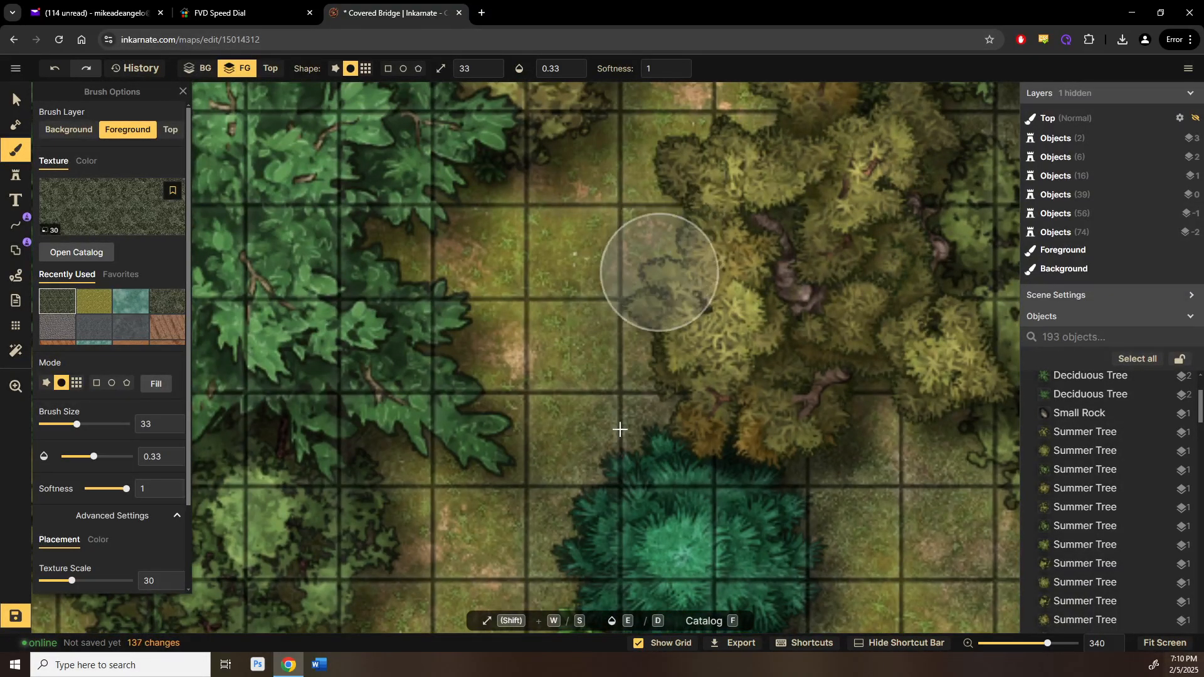
Step: Shade the narrow clearing between the ochre tree cluster and the broad-leaved green trees, continuing north beside the olive tree
{"action": "mouse_move", "coordinate": [620, 430]}
{"action": "left_mouse_down"}
{"action": "mouse_move", "coordinate": [682, 220]}
{"action": "mouse_move", "coordinate": [639, 272]}
{"action": "mouse_move", "coordinate": [634, 325]}
{"action": "mouse_move", "coordinate": [661, 315]}
{"action": "left_mouse_up"}
{"action": "mouse_move", "coordinate": [657, 350]}
{"action": "left_mouse_down"}
{"action": "mouse_move", "coordinate": [625, 461]}
{"action": "mouse_move", "coordinate": [677, 156]}
{"action": "mouse_move", "coordinate": [635, 358]}
{"action": "mouse_move", "coordinate": [693, 182]}
{"action": "mouse_move", "coordinate": [663, 399]}
{"action": "left_mouse_up"}
{"action": "mouse_move", "coordinate": [662, 416]}
{"action": "left_mouse_down"}
{"action": "mouse_move", "coordinate": [653, 458]}
{"action": "mouse_move", "coordinate": [696, 242]}
{"action": "left_mouse_up"}
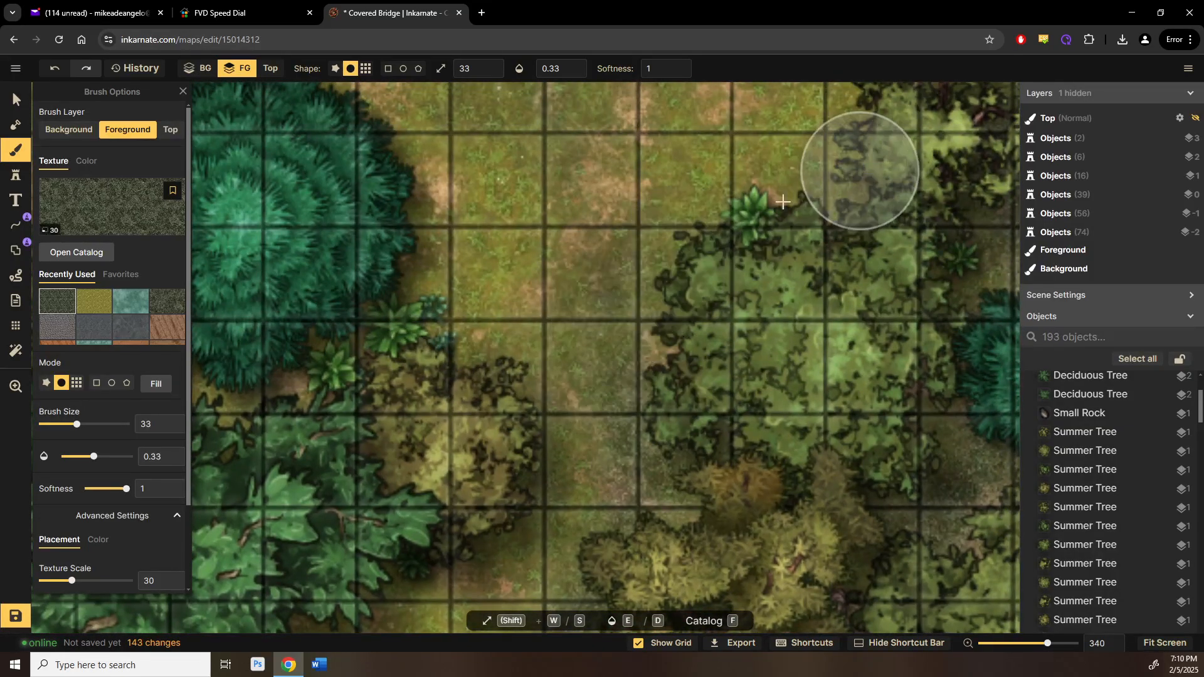
Step: Shade the northwest edge of the olive trees beside the northern cobbled road with the dark ground texture
{"action": "mouse_move", "coordinate": [782, 201]}
{"action": "left_mouse_down"}
{"action": "mouse_move", "coordinate": [685, 245]}
{"action": "mouse_move", "coordinate": [771, 191]}
{"action": "mouse_move", "coordinate": [677, 295]}
{"action": "mouse_move", "coordinate": [536, 622]}
{"action": "left_mouse_up"}
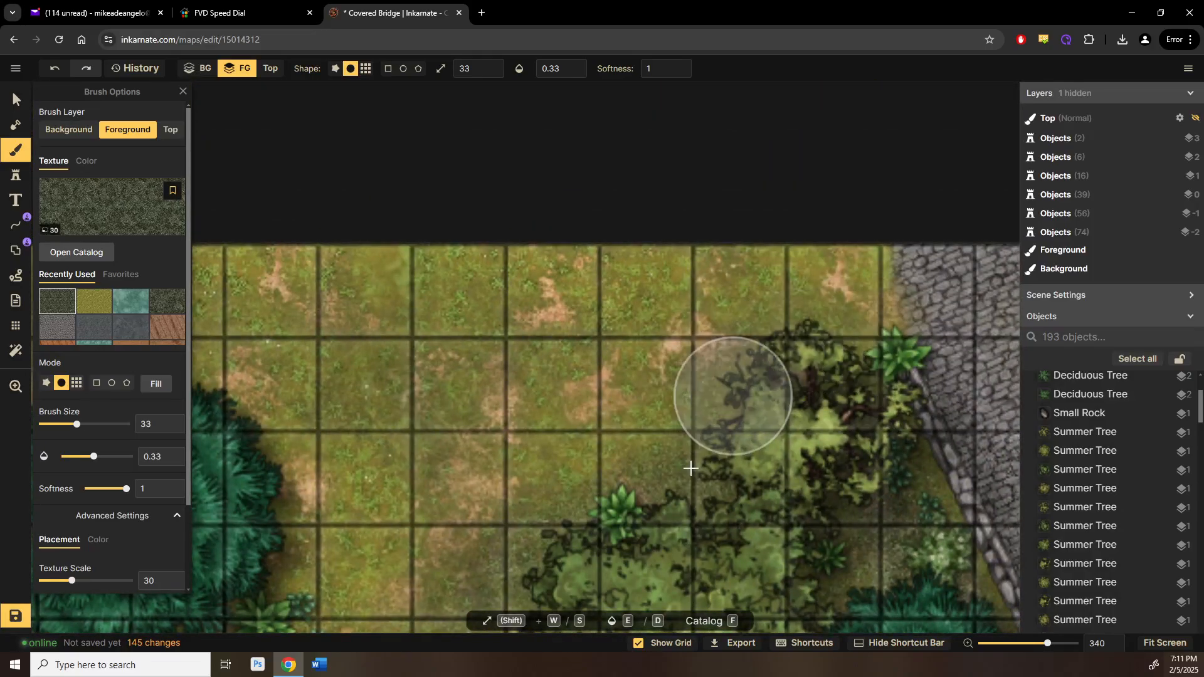
{"action": "left_click", "coordinate": [691, 468]}
{"action": "left_click", "coordinate": [868, 350]}
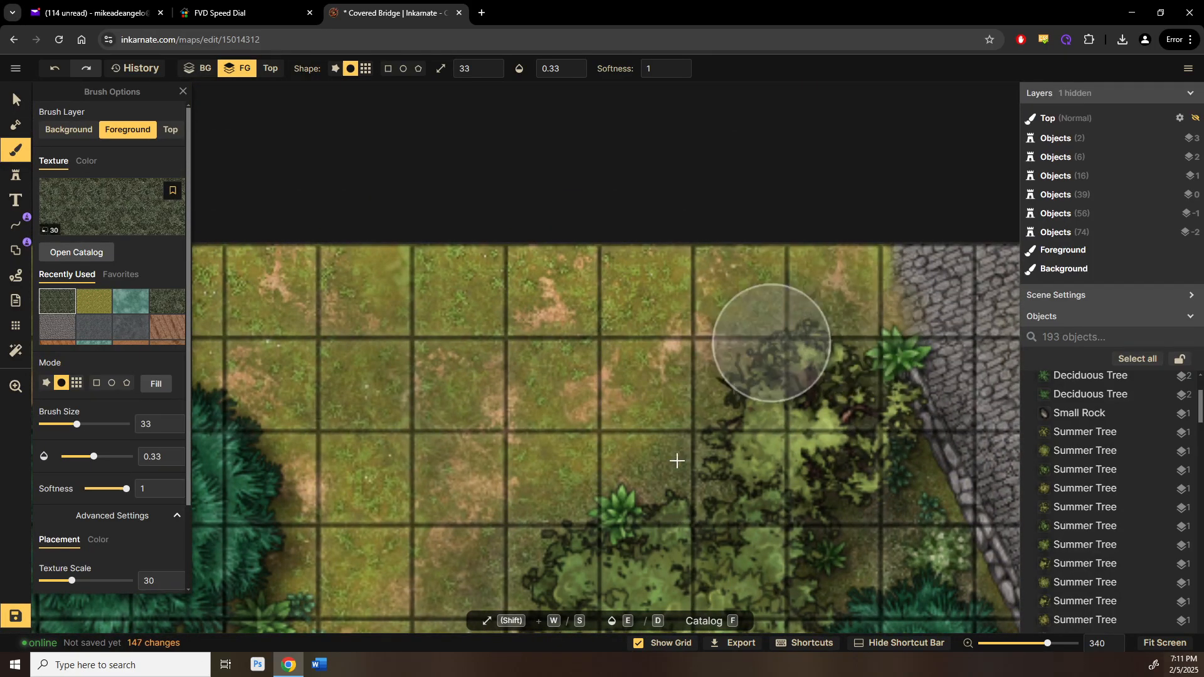
{"action": "left_click", "coordinate": [536, 553]}
Step: Shade the ground around the large teal tree in the map's northwest area with the dark texture
{"action": "mouse_move", "coordinate": [566, 494]}
{"action": "left_mouse_down"}
{"action": "mouse_move", "coordinate": [887, 326]}
{"action": "mouse_move", "coordinate": [915, 268]}
{"action": "left_mouse_up"}
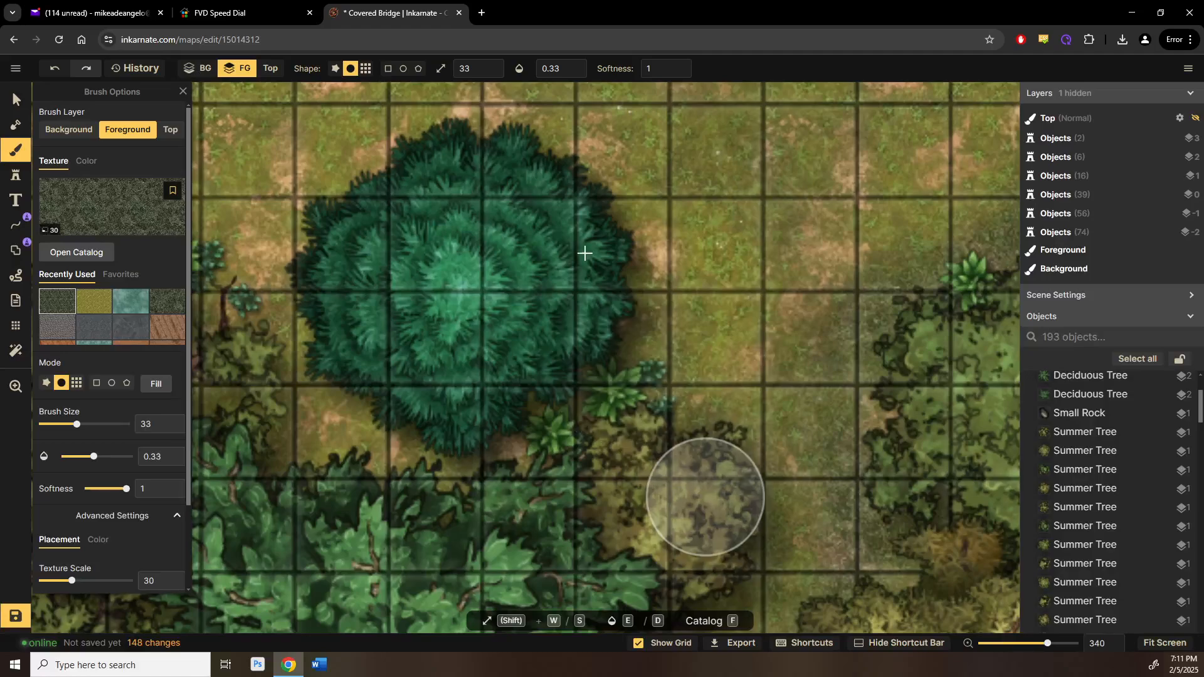
{"action": "left_click", "coordinate": [653, 232]}
{"action": "left_click", "coordinate": [451, 145]}
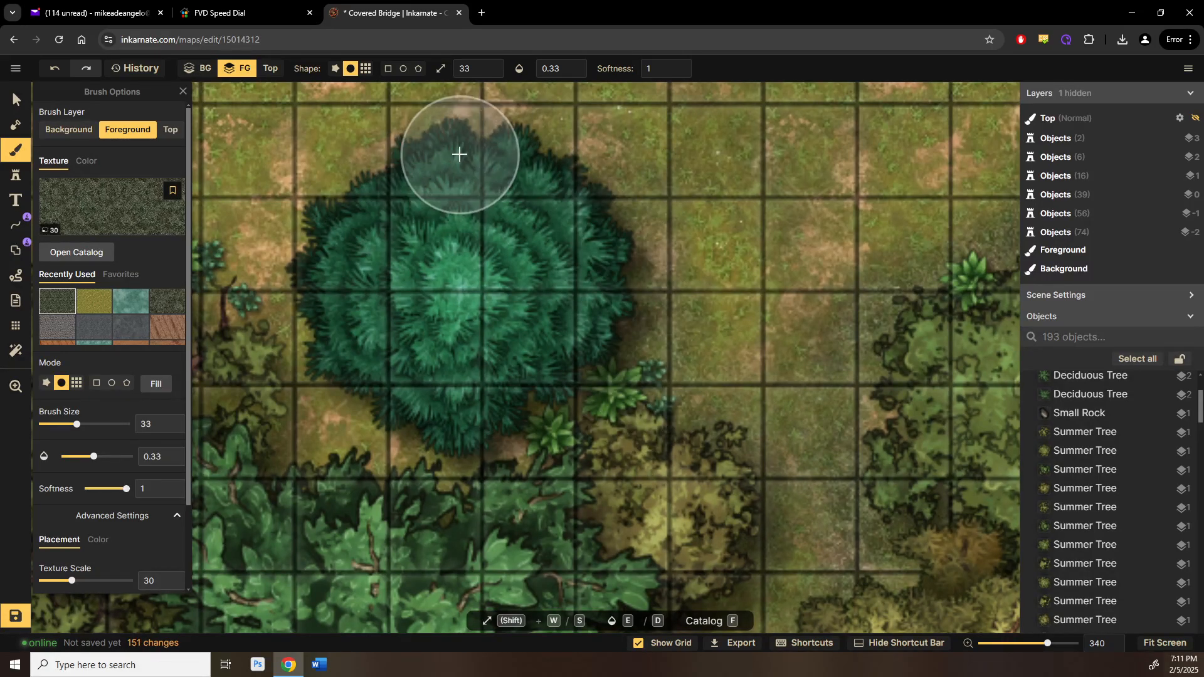
{"action": "left_click_drag", "start_coordinate": [484, 217], "coordinate": [517, 278]}
{"action": "mouse_move", "coordinate": [697, 397]}
{"action": "left_mouse_down"}
{"action": "mouse_move", "coordinate": [615, 232]}
{"action": "mouse_move", "coordinate": [363, 266]}
{"action": "mouse_move", "coordinate": [328, 321]}
{"action": "mouse_move", "coordinate": [505, 201]}
{"action": "mouse_move", "coordinate": [279, 333]}
{"action": "left_mouse_up"}
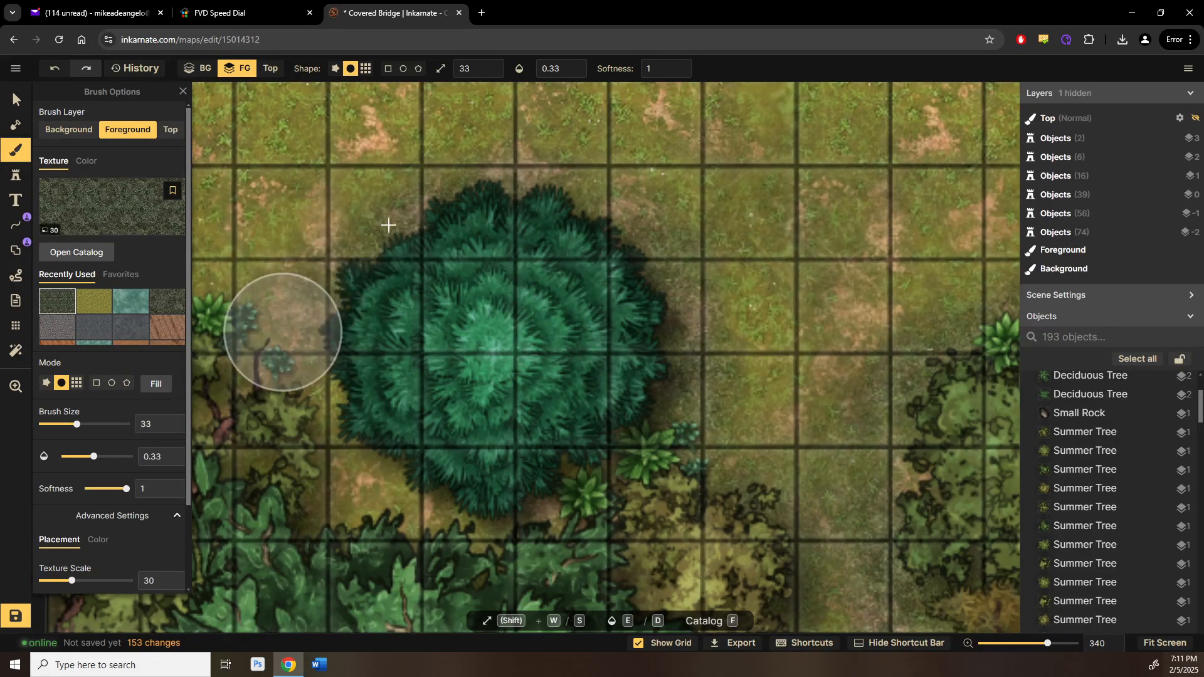
{"action": "left_click_drag", "start_coordinate": [608, 222], "coordinate": [632, 255]}
{"action": "mouse_move", "coordinate": [632, 255]}
{"action": "left_mouse_down"}
{"action": "mouse_move", "coordinate": [527, 220]}
{"action": "mouse_move", "coordinate": [352, 406]}
{"action": "mouse_move", "coordinate": [518, 533]}
{"action": "mouse_move", "coordinate": [503, 538]}
{"action": "left_mouse_up"}
Step: Shade the ground around the trees along the west edge, from the yellow-green tree south past the broad-leaved green trees
{"action": "mouse_move", "coordinate": [504, 538]}
{"action": "left_mouse_down"}
{"action": "mouse_move", "coordinate": [311, 420]}
{"action": "mouse_move", "coordinate": [439, 511]}
{"action": "mouse_move", "coordinate": [279, 443]}
{"action": "mouse_move", "coordinate": [540, 561]}
{"action": "mouse_move", "coordinate": [356, 470]}
{"action": "mouse_move", "coordinate": [873, 382]}
{"action": "left_mouse_up"}
{"action": "mouse_move", "coordinate": [813, 237]}
{"action": "left_mouse_down"}
{"action": "mouse_move", "coordinate": [774, 295]}
{"action": "mouse_move", "coordinate": [769, 381]}
{"action": "mouse_move", "coordinate": [686, 269]}
{"action": "mouse_move", "coordinate": [679, 285]}
{"action": "mouse_move", "coordinate": [558, 204]}
{"action": "mouse_move", "coordinate": [749, 253]}
{"action": "mouse_move", "coordinate": [779, 277]}
{"action": "mouse_move", "coordinate": [564, 227]}
{"action": "mouse_move", "coordinate": [830, 290]}
{"action": "mouse_move", "coordinate": [745, 244]}
{"action": "mouse_move", "coordinate": [599, 216]}
{"action": "left_mouse_up"}
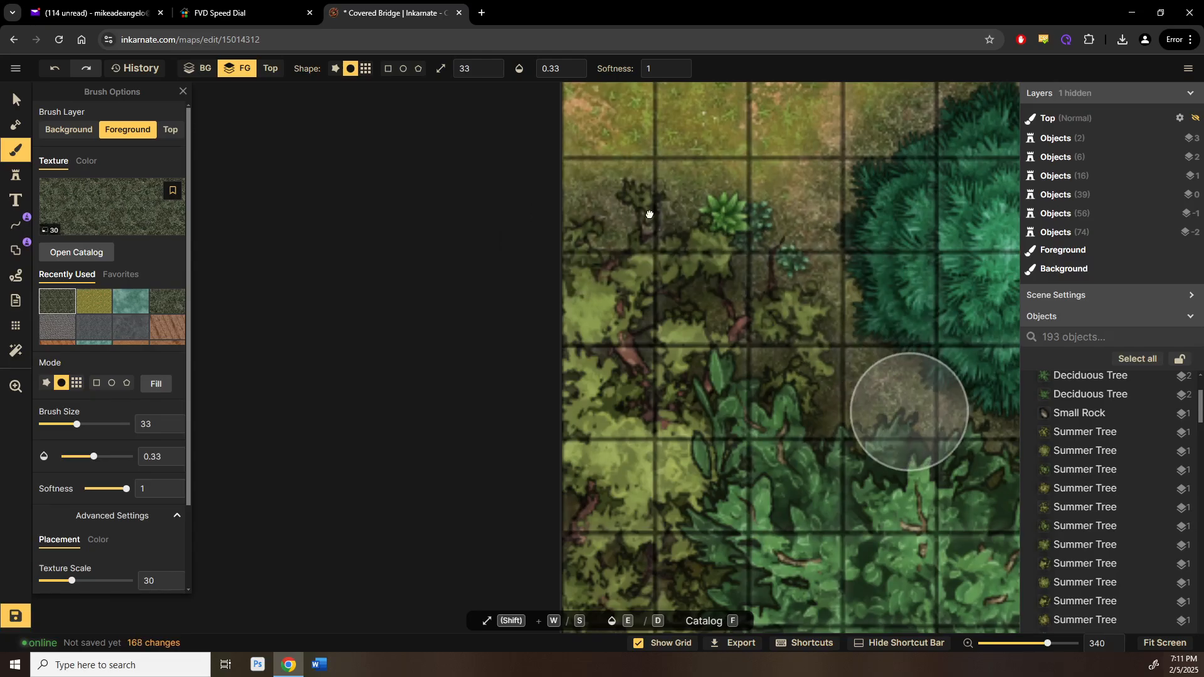
{"action": "left_click_drag", "start_coordinate": [884, 434], "coordinate": [525, 91]}
{"action": "left_click_drag", "start_coordinate": [627, 378], "coordinate": [899, 296]}
{"action": "mouse_move", "coordinate": [469, 276]}
{"action": "left_mouse_down"}
{"action": "mouse_move", "coordinate": [653, 376]}
{"action": "mouse_move", "coordinate": [586, 269]}
{"action": "mouse_move", "coordinate": [511, 213]}
{"action": "mouse_move", "coordinate": [642, 537]}
{"action": "mouse_move", "coordinate": [642, 347]}
{"action": "mouse_move", "coordinate": [613, 535]}
{"action": "mouse_move", "coordinate": [511, 288]}
{"action": "mouse_move", "coordinate": [640, 463]}
{"action": "mouse_move", "coordinate": [623, 516]}
{"action": "mouse_move", "coordinate": [637, 433]}
{"action": "mouse_move", "coordinate": [576, 122]}
{"action": "mouse_move", "coordinate": [688, 341]}
{"action": "mouse_move", "coordinate": [771, 363]}
{"action": "mouse_move", "coordinate": [599, 299]}
{"action": "mouse_move", "coordinate": [855, 312]}
{"action": "mouse_move", "coordinate": [716, 379]}
{"action": "mouse_move", "coordinate": [973, 127]}
{"action": "mouse_move", "coordinate": [943, 223]}
{"action": "mouse_move", "coordinate": [962, 174]}
{"action": "mouse_move", "coordinate": [848, 341]}
{"action": "left_mouse_up"}
{"action": "left_click_drag", "start_coordinate": [847, 341], "coordinate": [524, 542]}
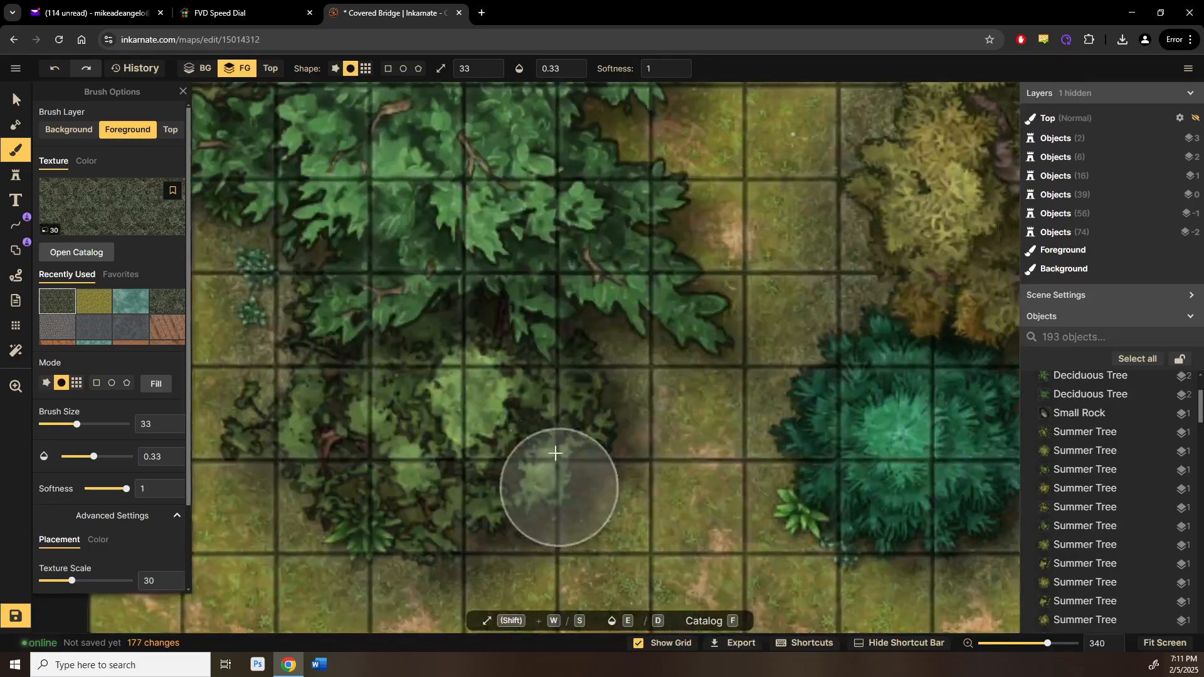
Step: Shade the ground along the south side of the dark-green tree and the neighbouring teal conifer above the fallen log
{"action": "mouse_move", "coordinate": [556, 452]}
{"action": "left_mouse_down"}
{"action": "mouse_move", "coordinate": [637, 360]}
{"action": "mouse_move", "coordinate": [631, 475]}
{"action": "left_mouse_up"}
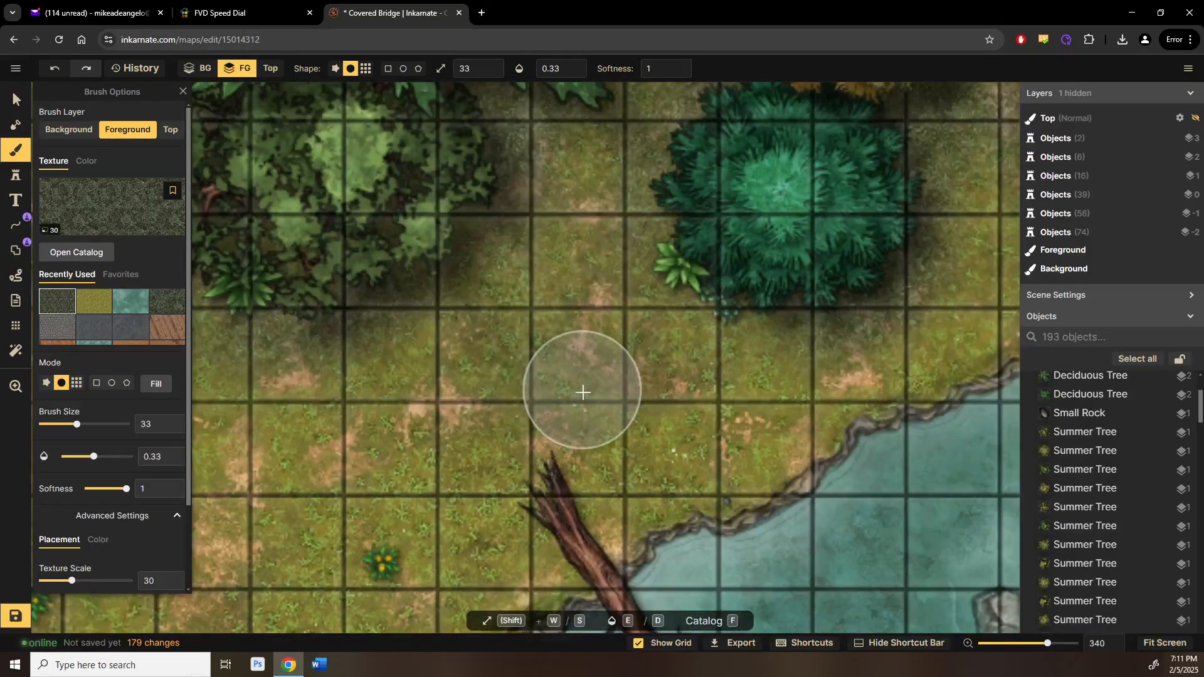
{"action": "left_click_drag", "start_coordinate": [738, 330], "coordinate": [663, 320]}
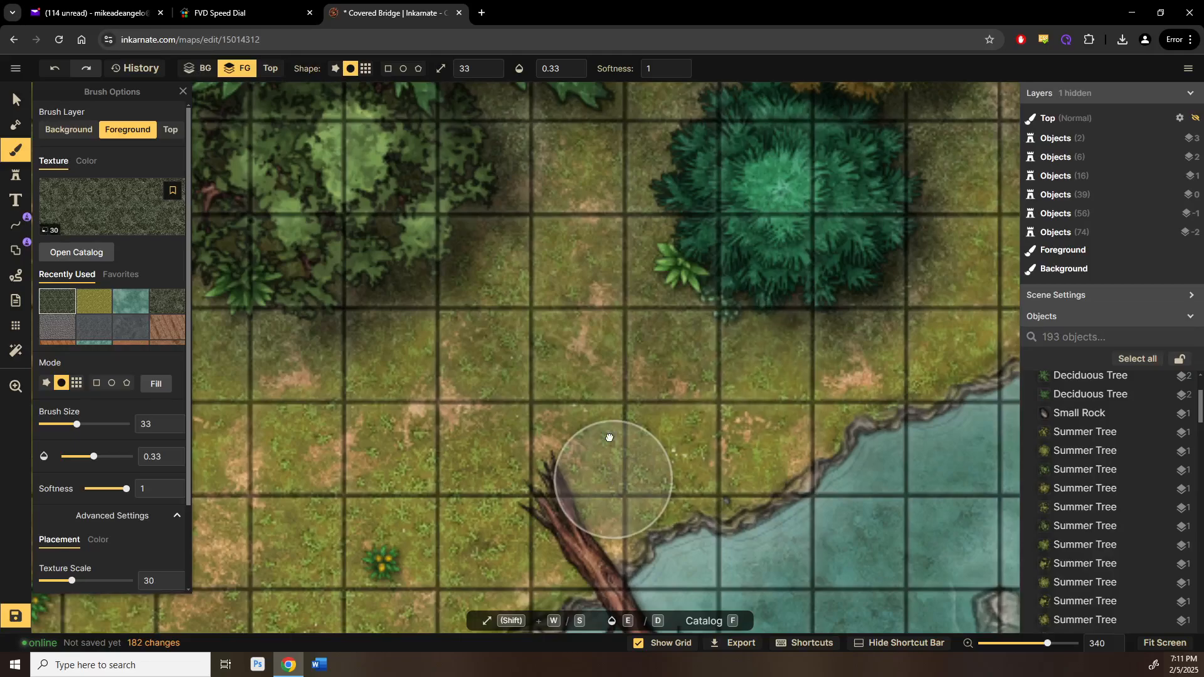
{"action": "left_click_drag", "start_coordinate": [613, 457], "coordinate": [269, 428]}
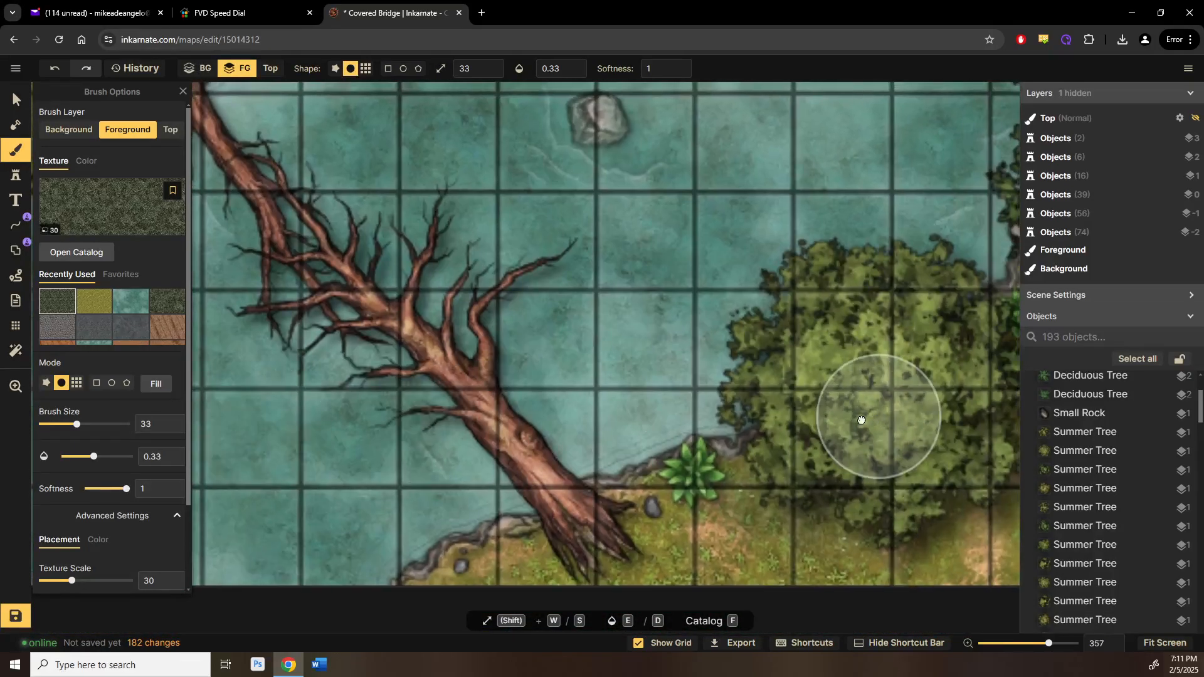
Step: Shade the ground along the south and east sides of the olive tree on the south bank, beside the fallen tree
{"action": "scroll", "coordinate": [859, 420], "scroll_direction": "up", "scroll_amount": 1}
{"action": "left_click_drag", "start_coordinate": [859, 420], "coordinate": [480, 329]}
{"action": "mouse_move", "coordinate": [447, 450]}
{"action": "left_mouse_down"}
{"action": "mouse_move", "coordinate": [616, 347]}
{"action": "mouse_move", "coordinate": [355, 387]}
{"action": "mouse_move", "coordinate": [646, 433]}
{"action": "mouse_move", "coordinate": [694, 316]}
{"action": "mouse_move", "coordinate": [869, 276]}
{"action": "mouse_move", "coordinate": [656, 301]}
{"action": "mouse_move", "coordinate": [927, 290]}
{"action": "mouse_move", "coordinate": [924, 269]}
{"action": "mouse_move", "coordinate": [893, 283]}
{"action": "left_mouse_up"}
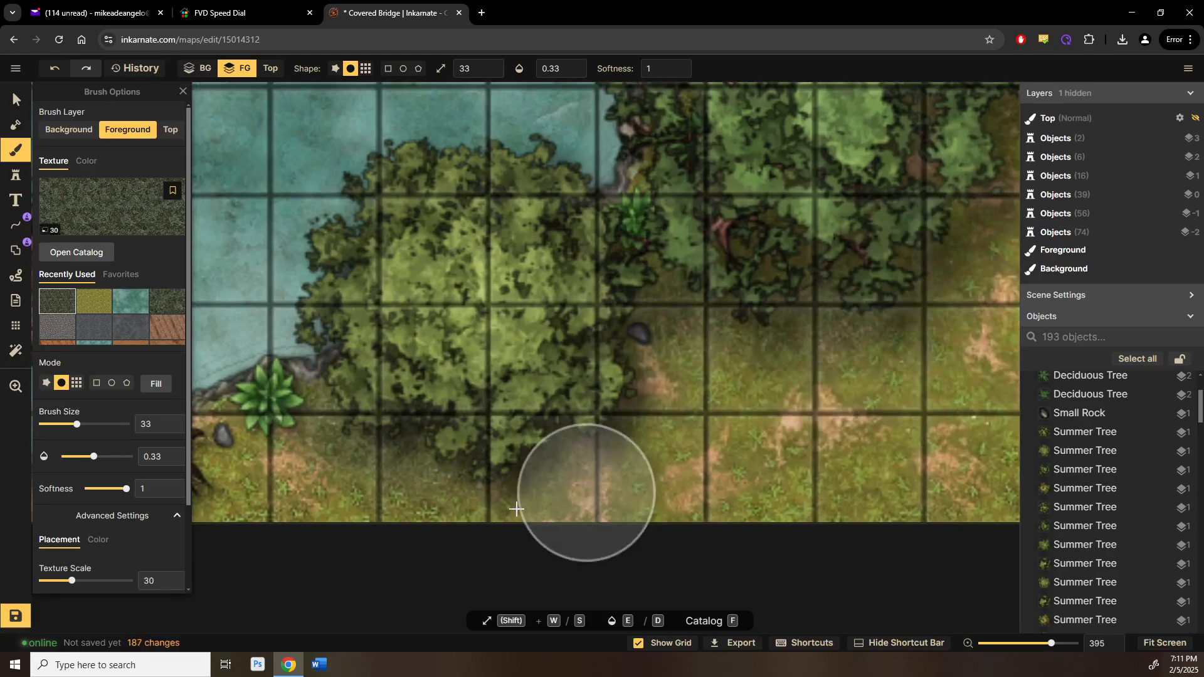
Step: Shade the ground along the south and east sides of the dark-green tree on the south bank, west of the bridge
{"action": "scroll", "coordinate": [489, 510], "scroll_direction": "up", "scroll_amount": 1}
{"action": "left_click_drag", "start_coordinate": [763, 333], "coordinate": [352, 536]}
{"action": "scroll", "coordinate": [618, 418], "scroll_direction": "down", "scroll_amount": 1}
{"action": "mouse_move", "coordinate": [621, 358]}
{"action": "left_mouse_down"}
{"action": "mouse_move", "coordinate": [548, 451]}
{"action": "mouse_move", "coordinate": [628, 239]}
{"action": "mouse_move", "coordinate": [513, 225]}
{"action": "mouse_move", "coordinate": [662, 207]}
{"action": "mouse_move", "coordinate": [596, 390]}
{"action": "mouse_move", "coordinate": [685, 258]}
{"action": "mouse_move", "coordinate": [685, 209]}
{"action": "mouse_move", "coordinate": [557, 249]}
{"action": "mouse_move", "coordinate": [675, 299]}
{"action": "left_mouse_up"}
{"action": "scroll", "coordinate": [780, 370], "scroll_direction": "down", "scroll_amount": 4}
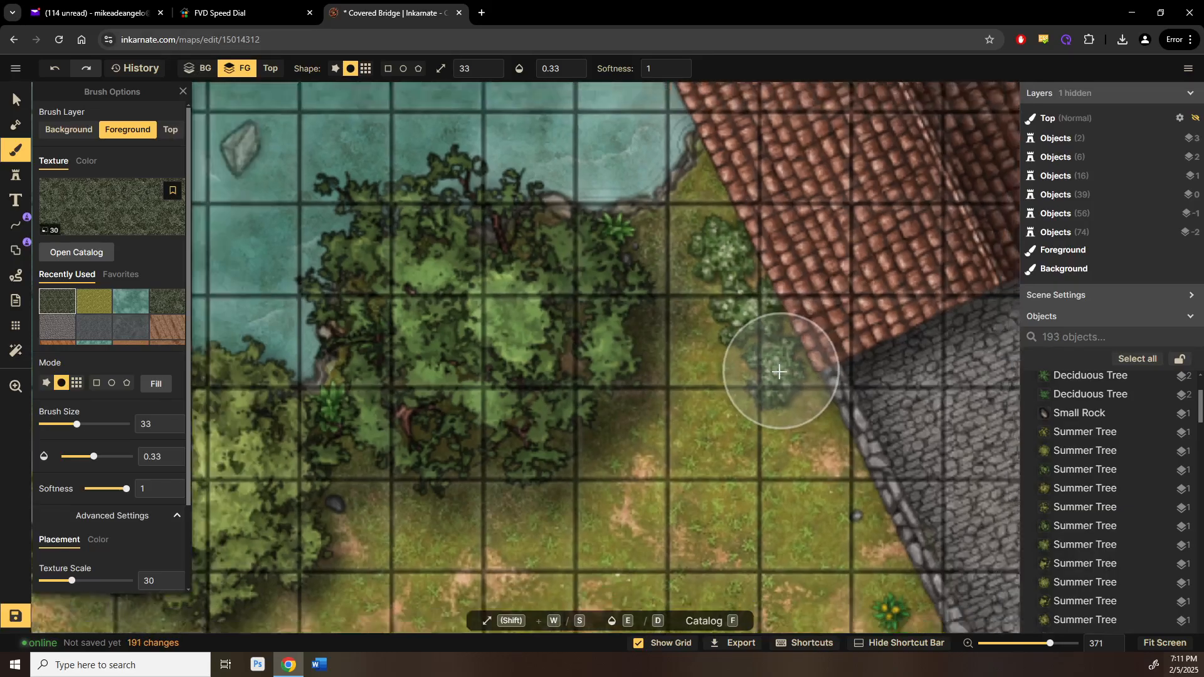
Step: Shade the ground around the large olive tree on the south bank east of the bridge, and save the map
{"action": "left_click_drag", "start_coordinate": [811, 393], "coordinate": [358, 503]}
{"action": "mouse_move", "coordinate": [805, 348]}
{"action": "left_mouse_down"}
{"action": "mouse_move", "coordinate": [671, 428]}
{"action": "mouse_move", "coordinate": [367, 498]}
{"action": "left_mouse_up"}
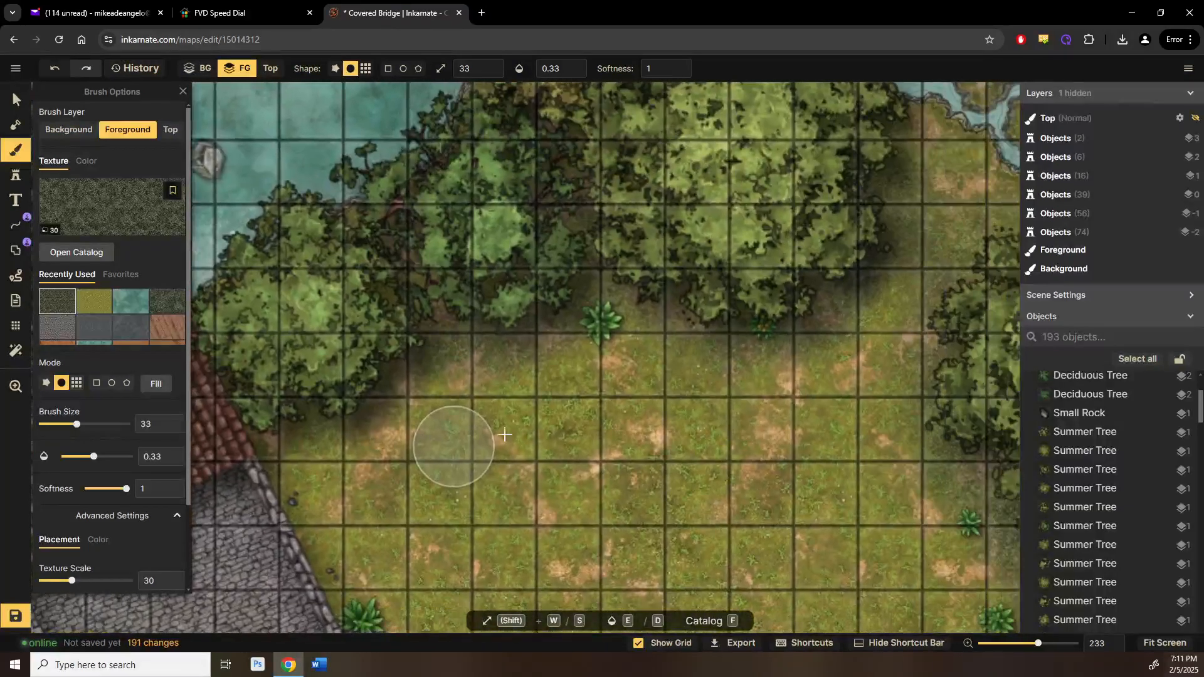
{"action": "left_click_drag", "start_coordinate": [731, 401], "coordinate": [587, 424]}
{"action": "scroll", "coordinate": [596, 429], "scroll_direction": "up", "scroll_amount": 1}
{"action": "mouse_move", "coordinate": [766, 272]}
{"action": "left_mouse_down"}
{"action": "mouse_move", "coordinate": [745, 338]}
{"action": "mouse_move", "coordinate": [683, 383]}
{"action": "left_mouse_up"}
{"action": "left_click_drag", "start_coordinate": [761, 306], "coordinate": [701, 364]}
{"action": "scroll", "coordinate": [700, 364], "scroll_direction": "down", "scroll_amount": 2}
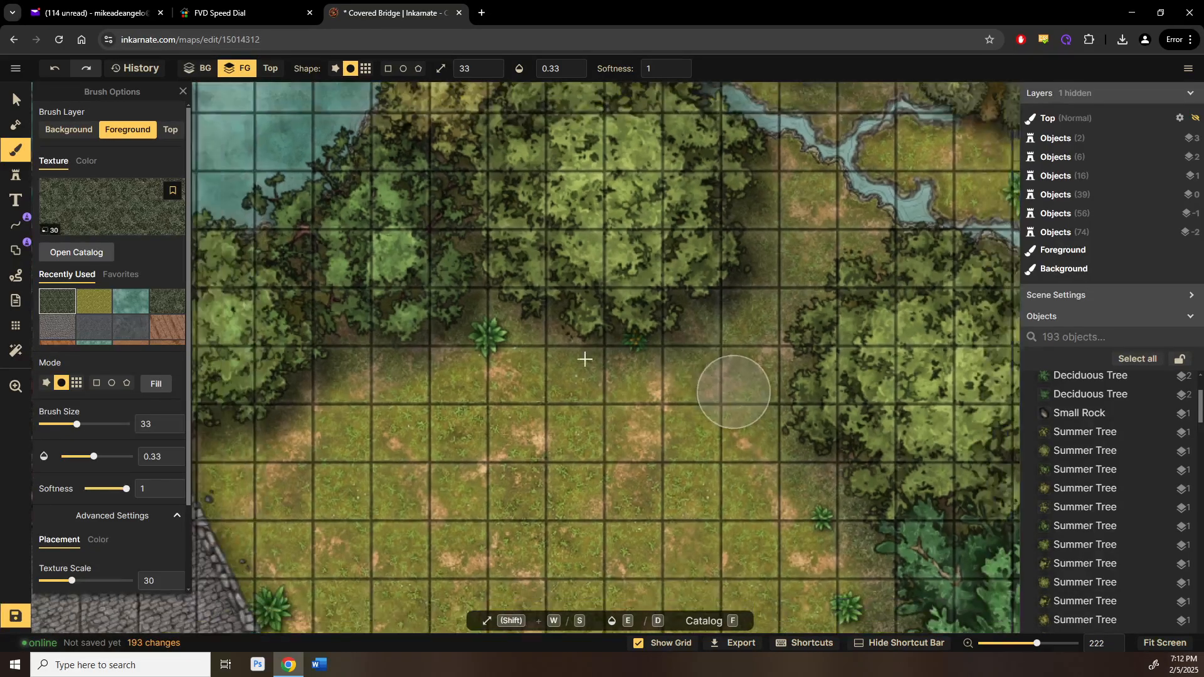
{"action": "left_click", "coordinate": [10, 612]}
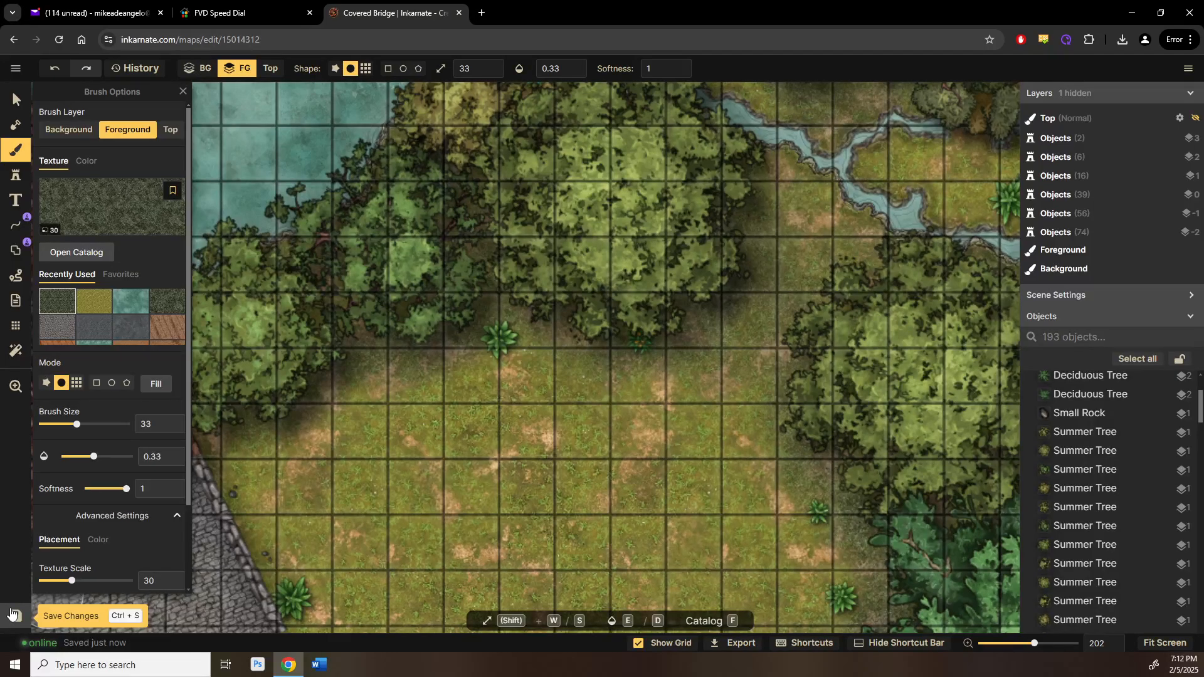
Step: Search the Fantasy Battlemaps stamp catalog for "log" and choose the single split log from the Forest pack
{"action": "left_click", "coordinate": [21, 102]}
{"action": "left_click_drag", "start_coordinate": [266, 281], "coordinate": [774, 456]}
{"action": "left_click_drag", "start_coordinate": [282, 384], "coordinate": [1034, 581]}
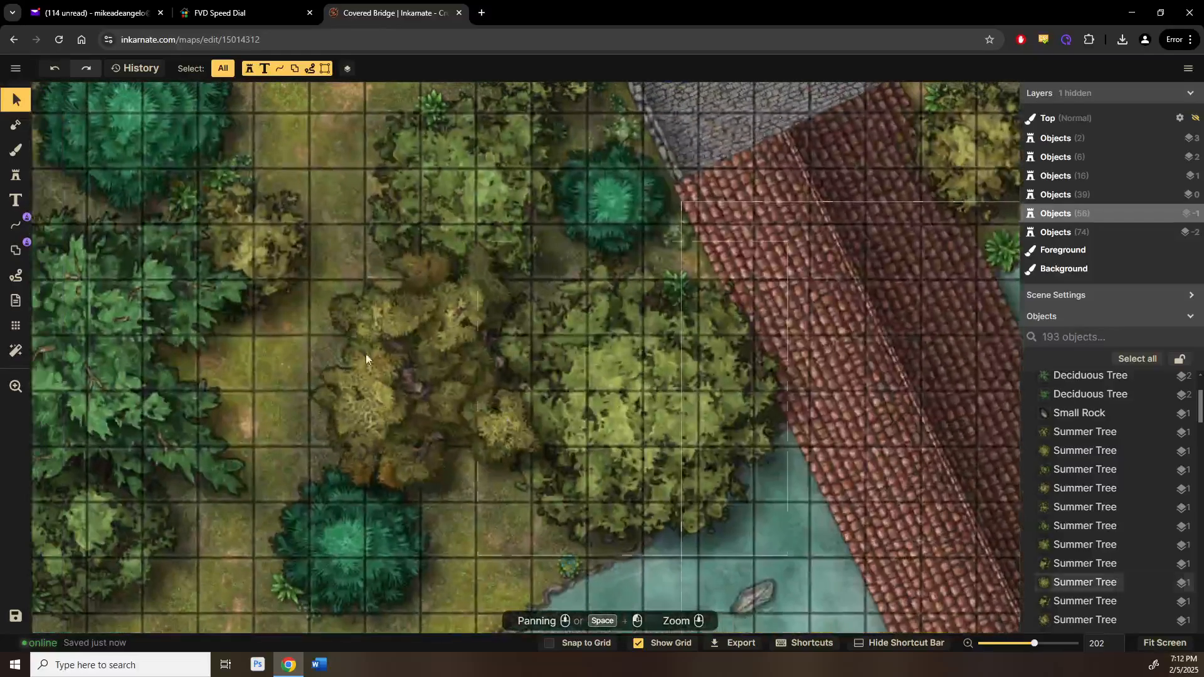
{"action": "left_click_drag", "start_coordinate": [367, 359], "coordinate": [514, 406]}
{"action": "left_click_drag", "start_coordinate": [577, 532], "coordinate": [524, 381]}
{"action": "scroll", "coordinate": [563, 433], "scroll_direction": "up", "scroll_amount": 2}
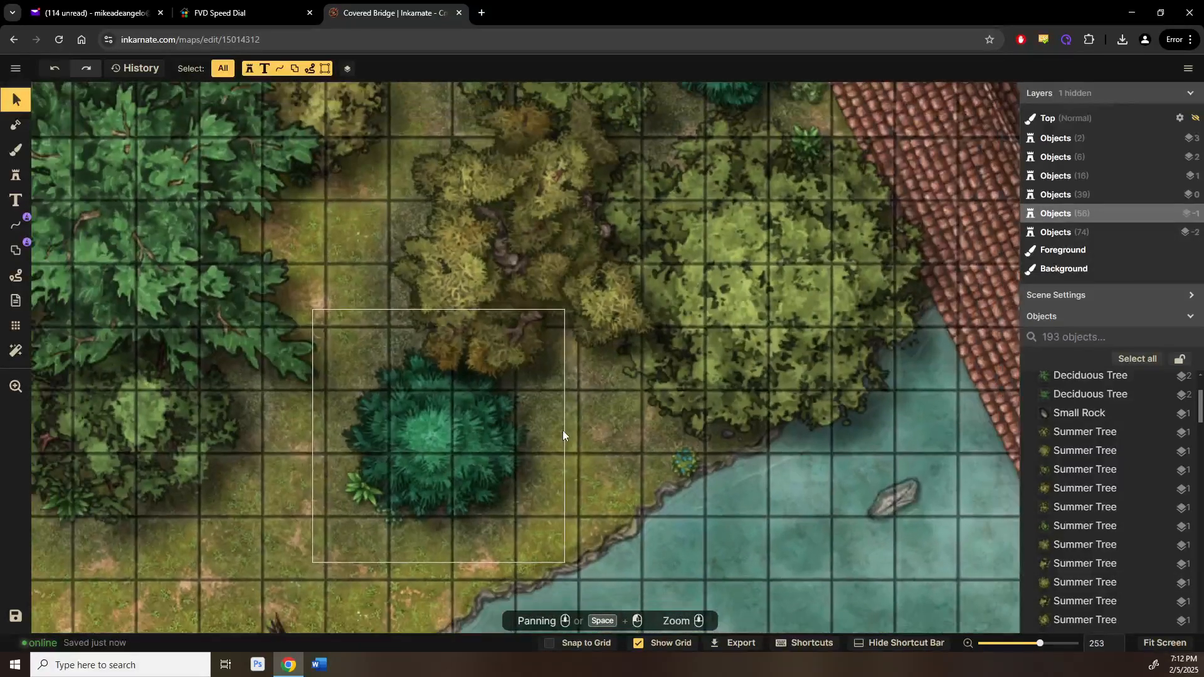
{"action": "scroll", "coordinate": [562, 433], "scroll_direction": "down", "scroll_amount": 1}
{"action": "left_click_drag", "start_coordinate": [618, 427], "coordinate": [390, 244]}
{"action": "left_click", "coordinate": [18, 178]}
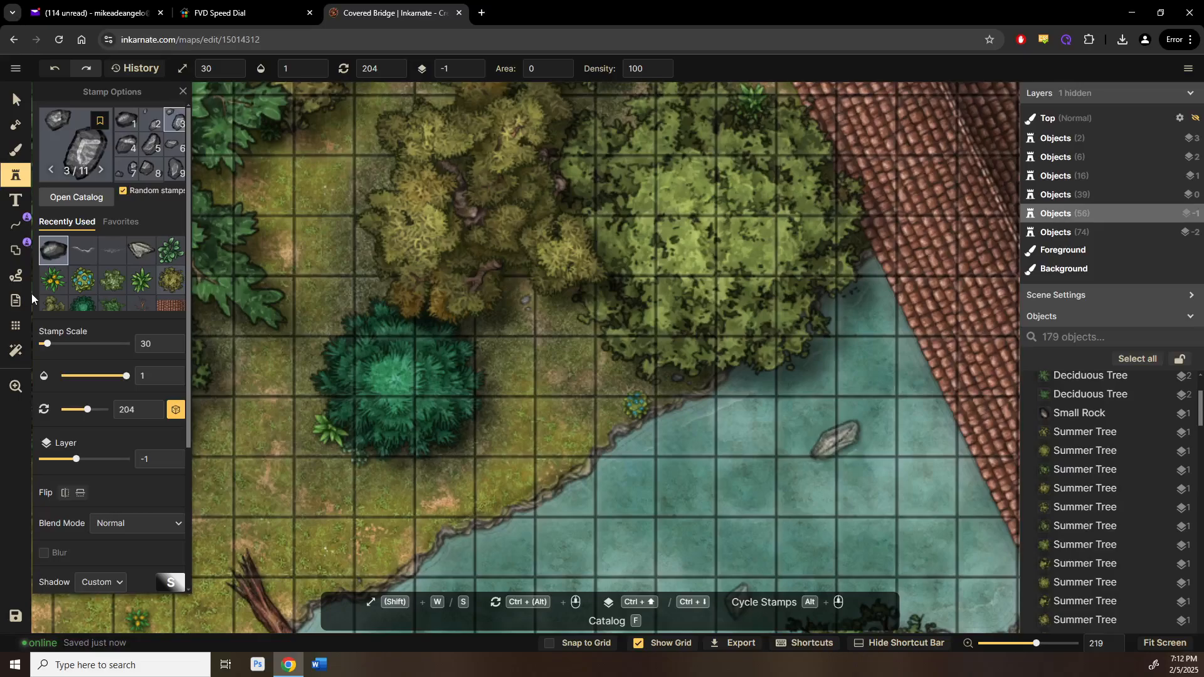
{"action": "left_click", "coordinate": [70, 197]}
{"action": "type", "text": "log"}
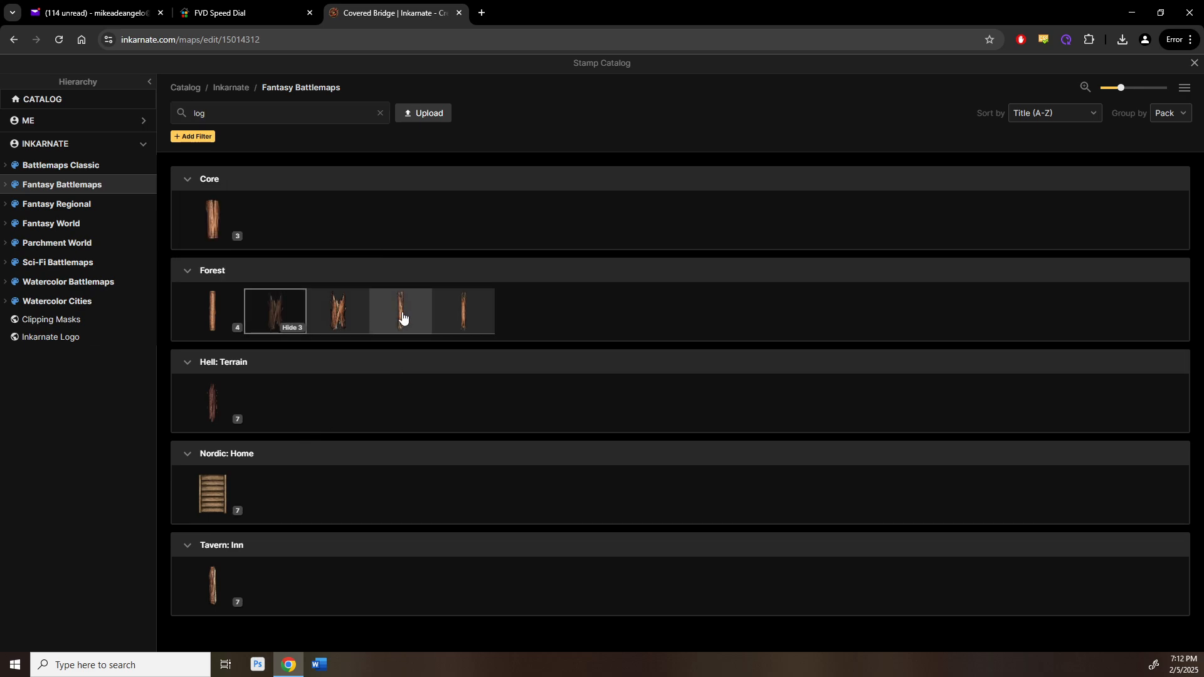
{"action": "left_click", "coordinate": [402, 318]}
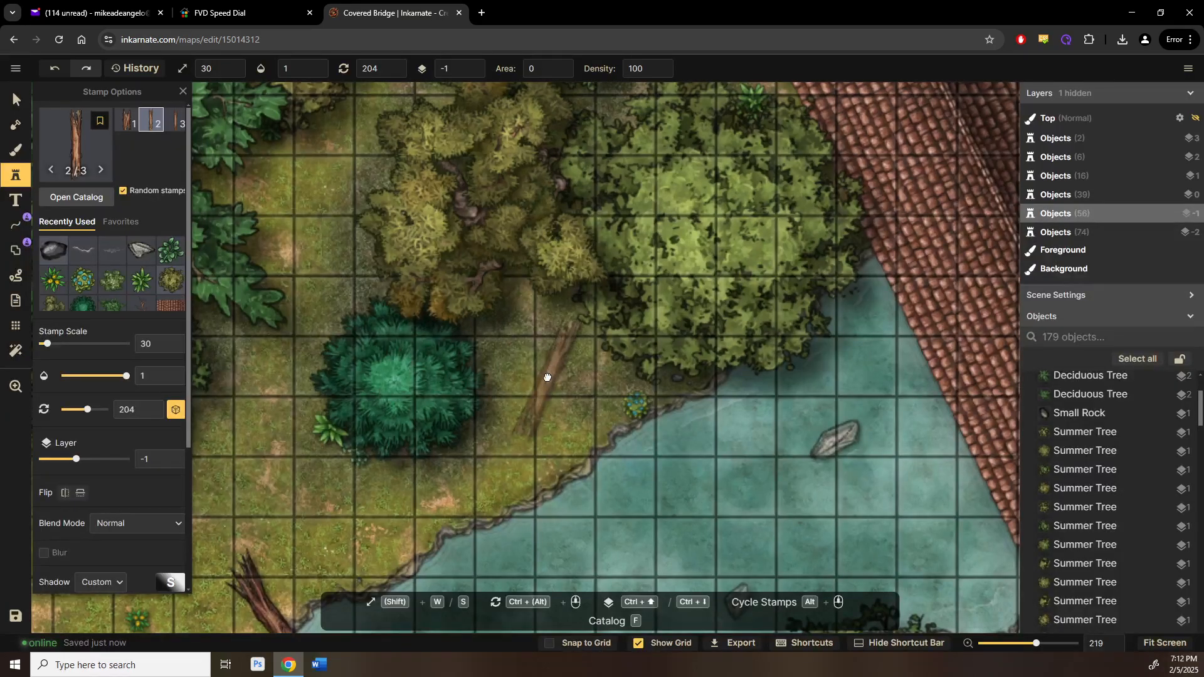
Step: Place the second split log variant at scale 30 in the clearing between the teal conifer and the large olive tree on the north bank
{"action": "scroll", "coordinate": [527, 420], "scroll_direction": "up", "scroll_amount": 3}
{"action": "scroll", "coordinate": [527, 420], "scroll_direction": "up", "scroll_amount": 4}
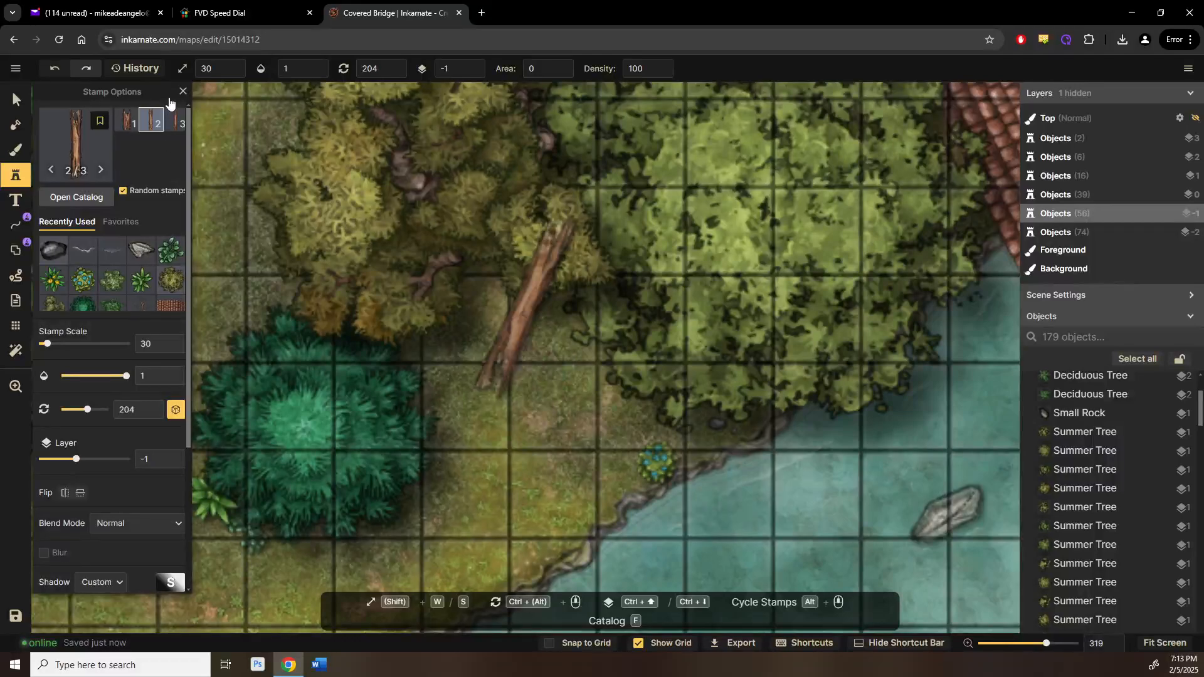
{"action": "left_click", "coordinate": [175, 122]}
{"action": "left_click", "coordinate": [134, 124]}
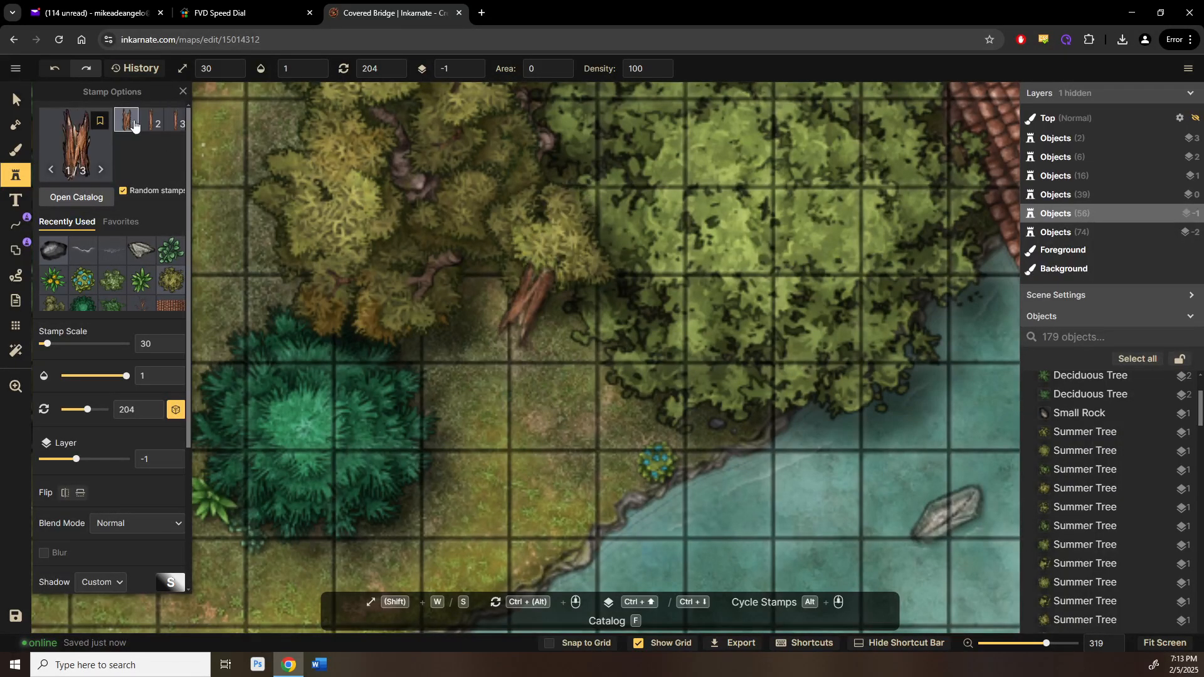
{"action": "left_click", "coordinate": [156, 124]}
{"action": "scroll", "coordinate": [504, 416], "scroll_direction": "up", "scroll_amount": 2}
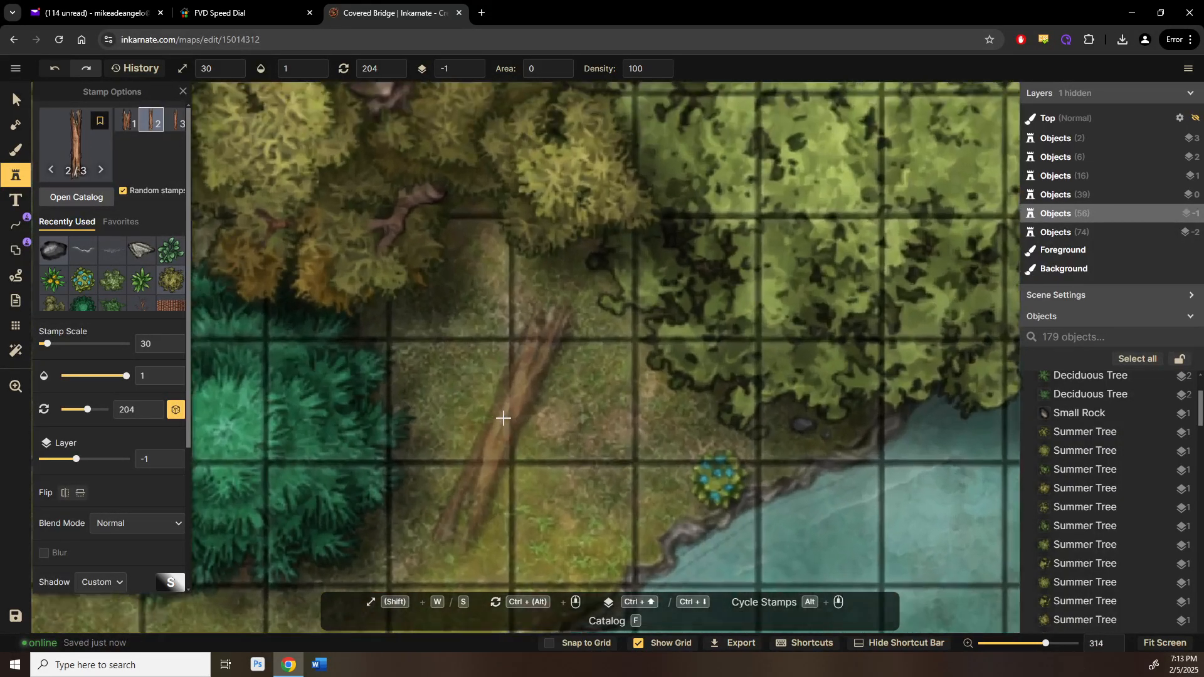
{"action": "left_click", "coordinate": [513, 386]}
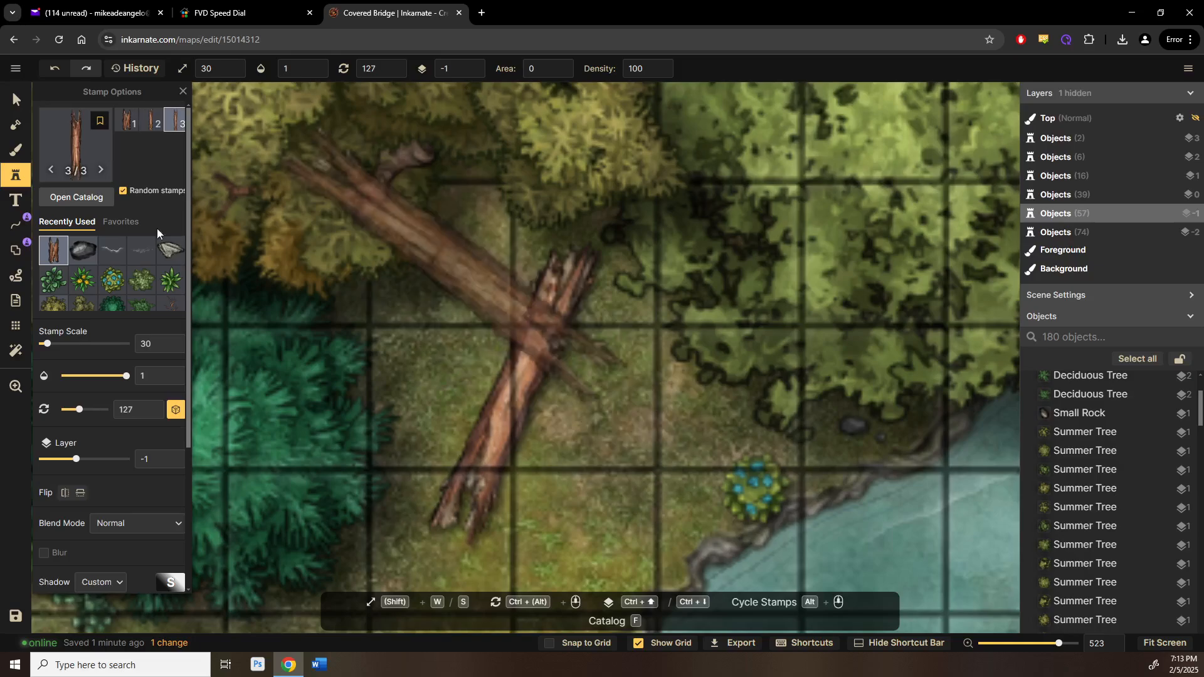
{"action": "key", "text": "Escape"}
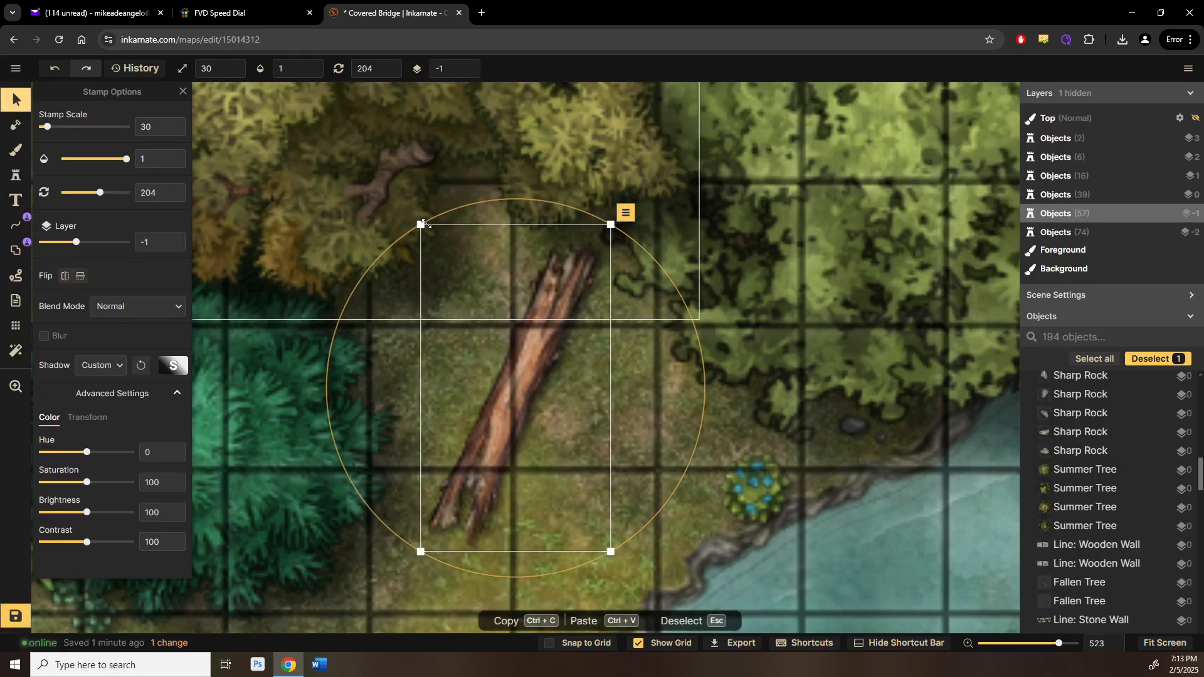
Step: Scale the split log to 22, rotate it to 232.5 degrees and move it up beneath the edge of the yellow-brown trees
{"action": "left_click_drag", "start_coordinate": [421, 222], "coordinate": [432, 344]}
{"action": "left_click_drag", "start_coordinate": [551, 295], "coordinate": [666, 328]}
{"action": "left_click_drag", "start_coordinate": [545, 407], "coordinate": [503, 289]}
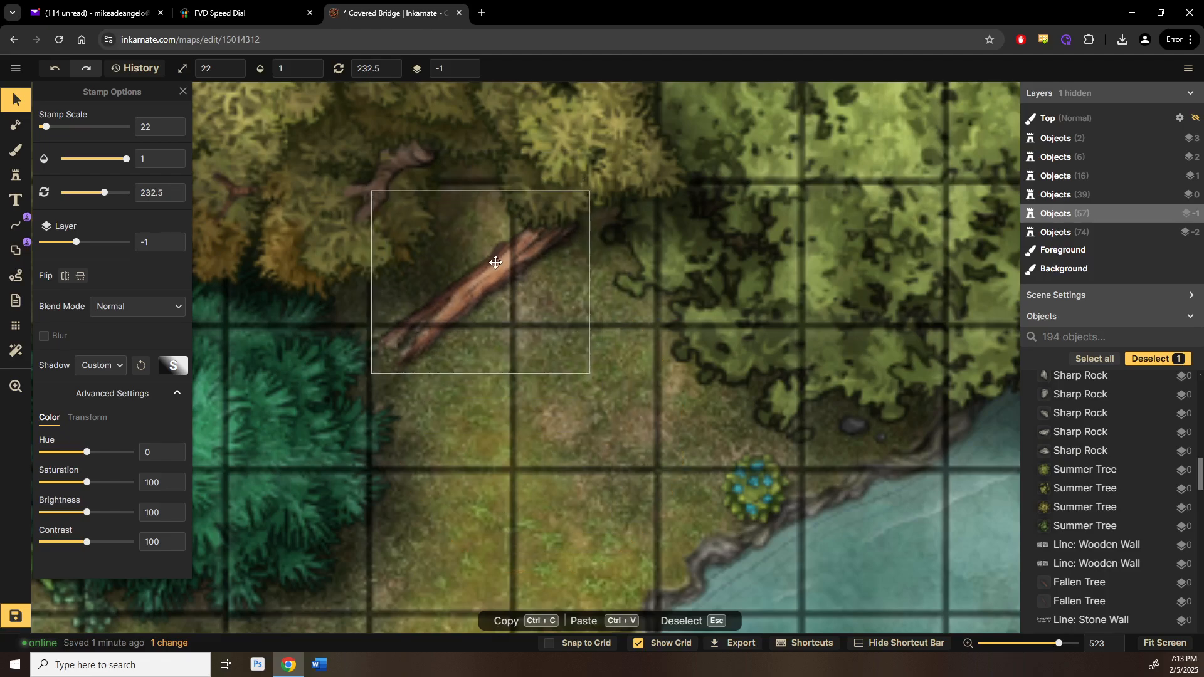
Step: Find the red fly agaric mushrooms by searching the catalog for "mush" and place three of them around the split log
{"action": "scroll", "coordinate": [493, 263], "scroll_direction": "up", "scroll_amount": 2}
{"action": "scroll", "coordinate": [485, 274], "scroll_direction": "up", "scroll_amount": 3}
{"action": "left_click", "coordinate": [15, 176]}
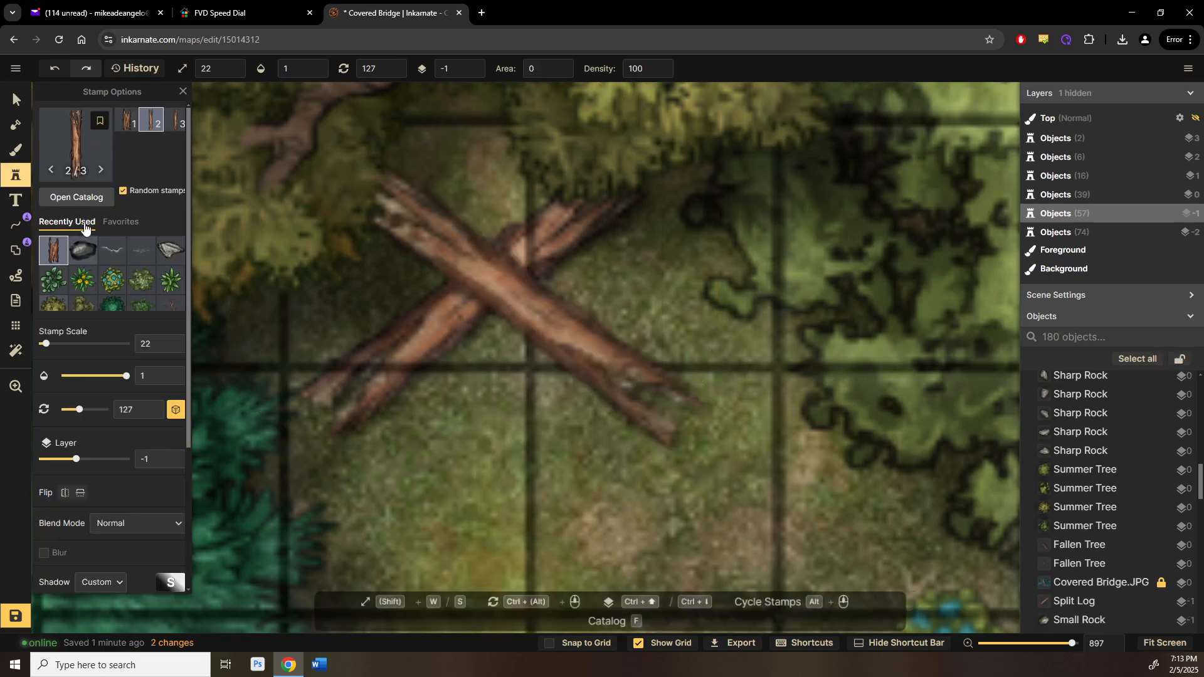
{"action": "left_click", "coordinate": [64, 198]}
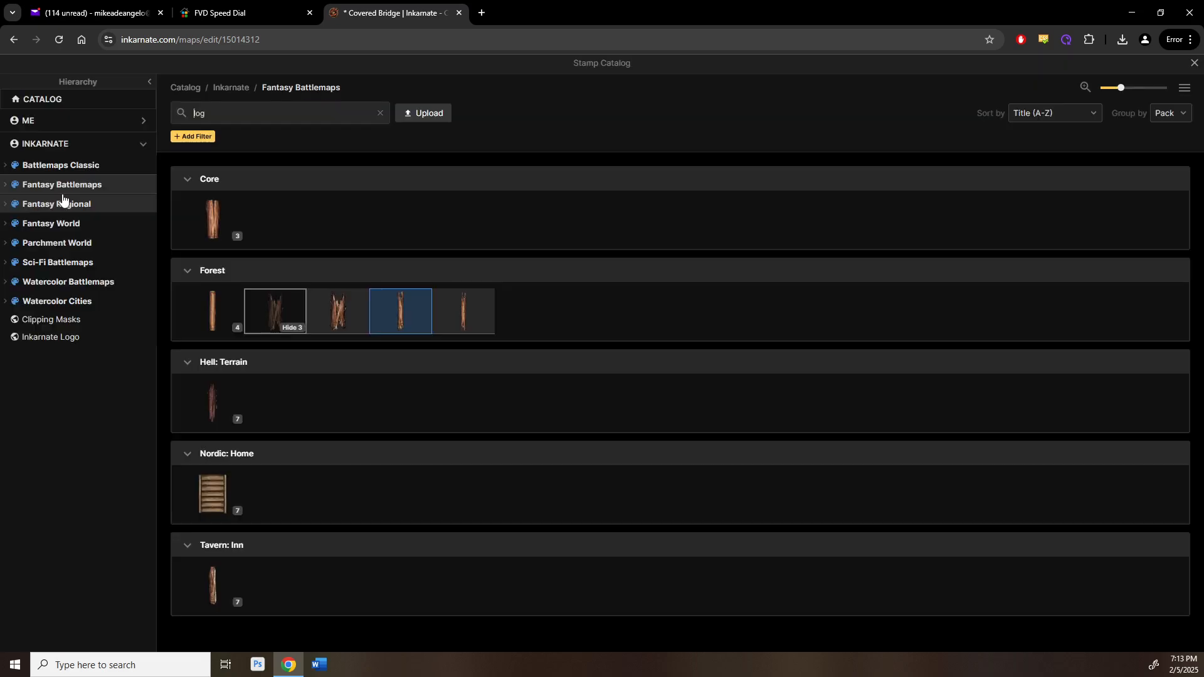
{"action": "type", "text": "mush"}
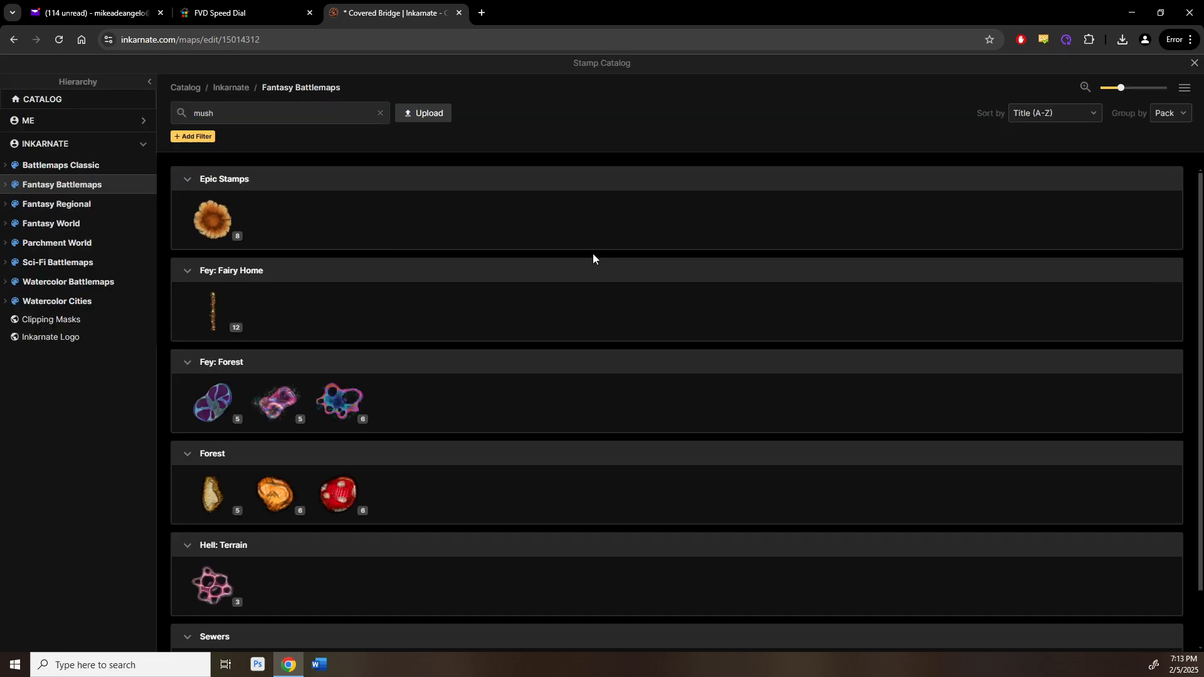
{"action": "left_click", "coordinate": [334, 485]}
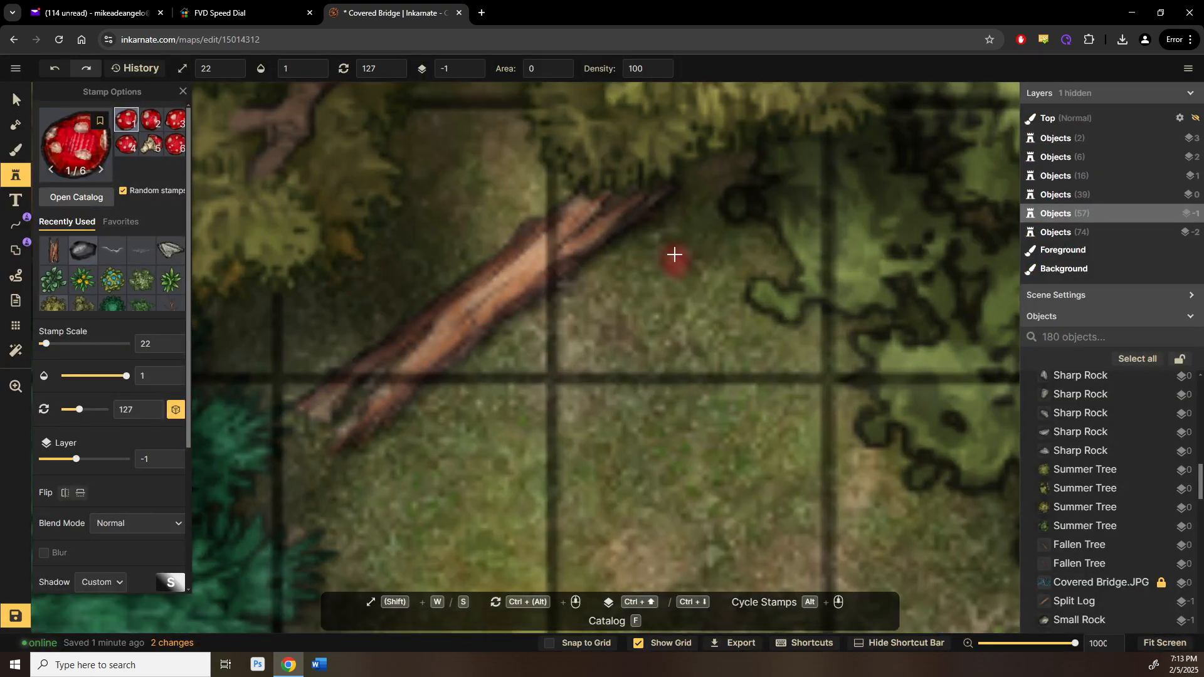
{"action": "left_click", "coordinate": [666, 247]}
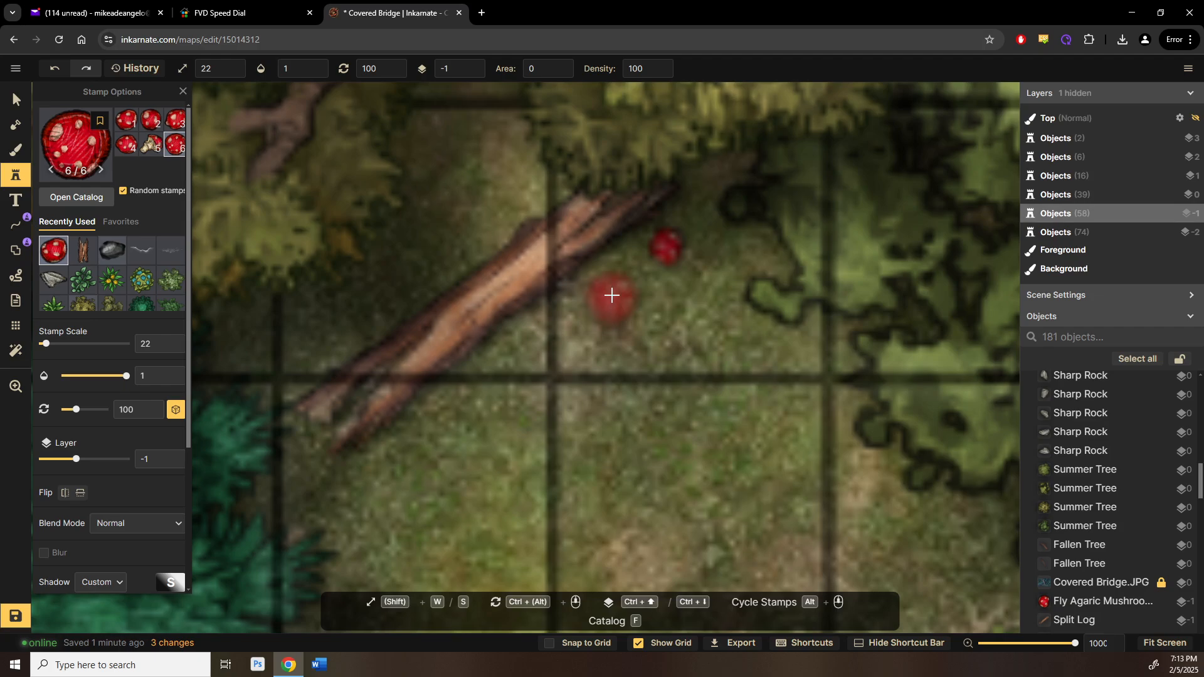
{"action": "left_click", "coordinate": [611, 294]}
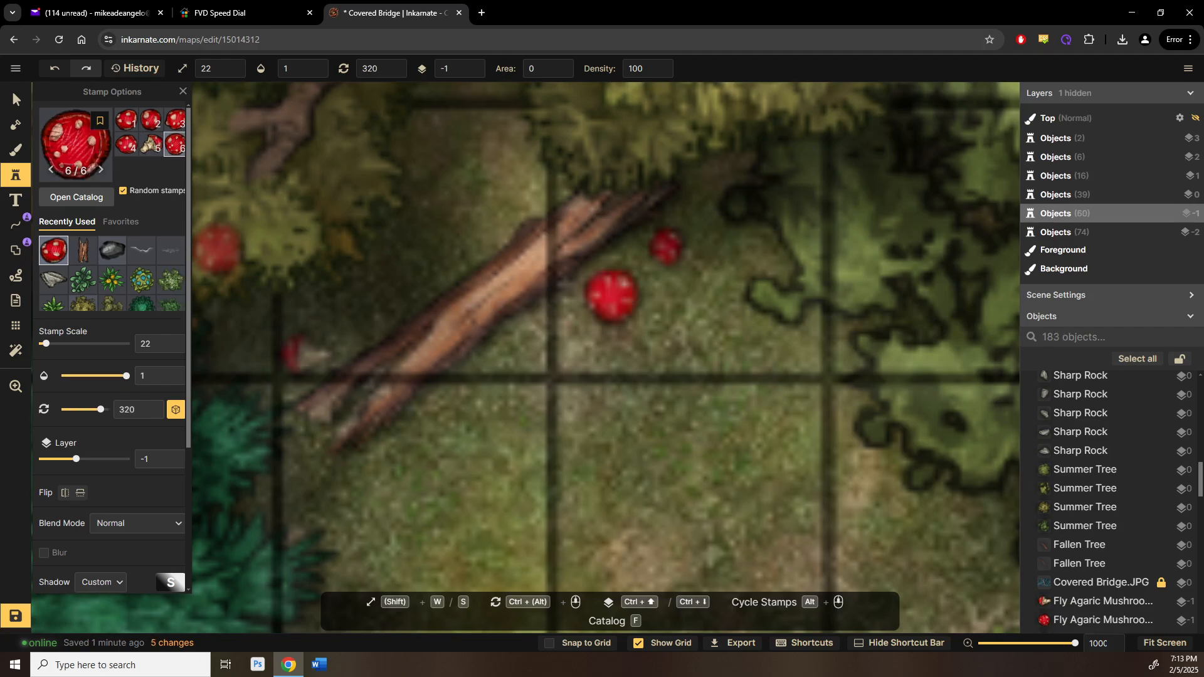
{"action": "left_click", "coordinate": [524, 303]}
Step: Select all three fly agaric mushrooms and reduce their stamp scale to 13
{"action": "left_click", "coordinate": [17, 102]}
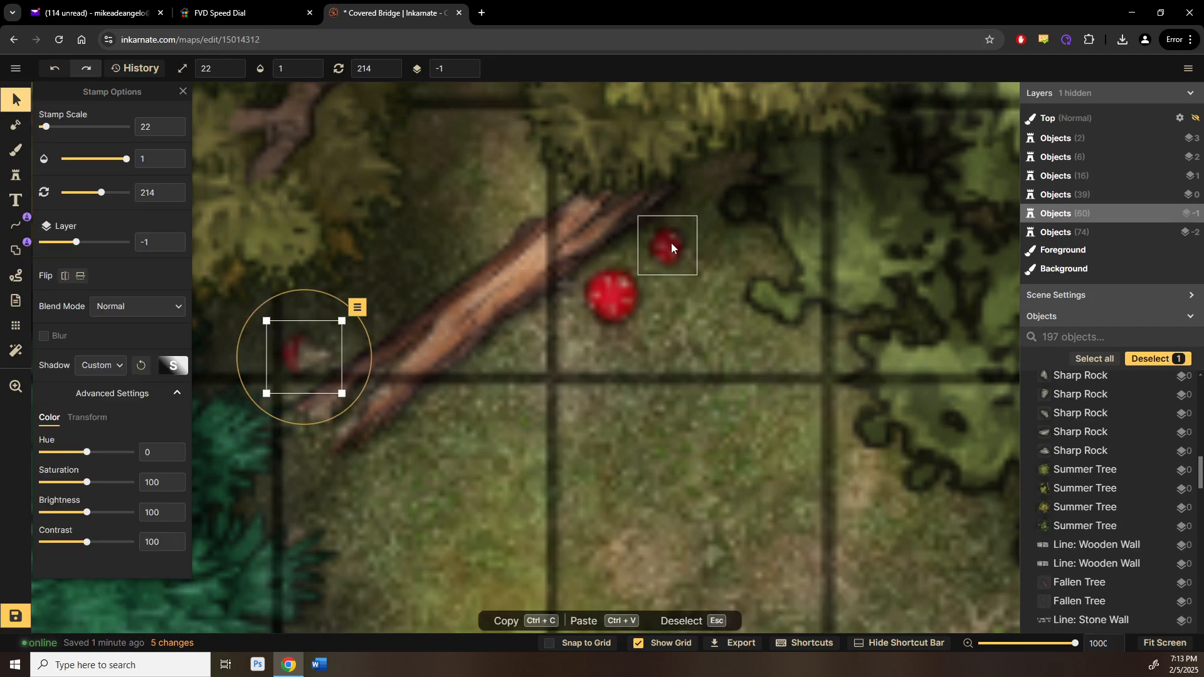
{"action": "left_click", "coordinate": [670, 243]}
{"action": "left_click", "coordinate": [627, 290], "text": "shift"}
{"action": "left_click", "coordinate": [288, 350], "text": "shift"}
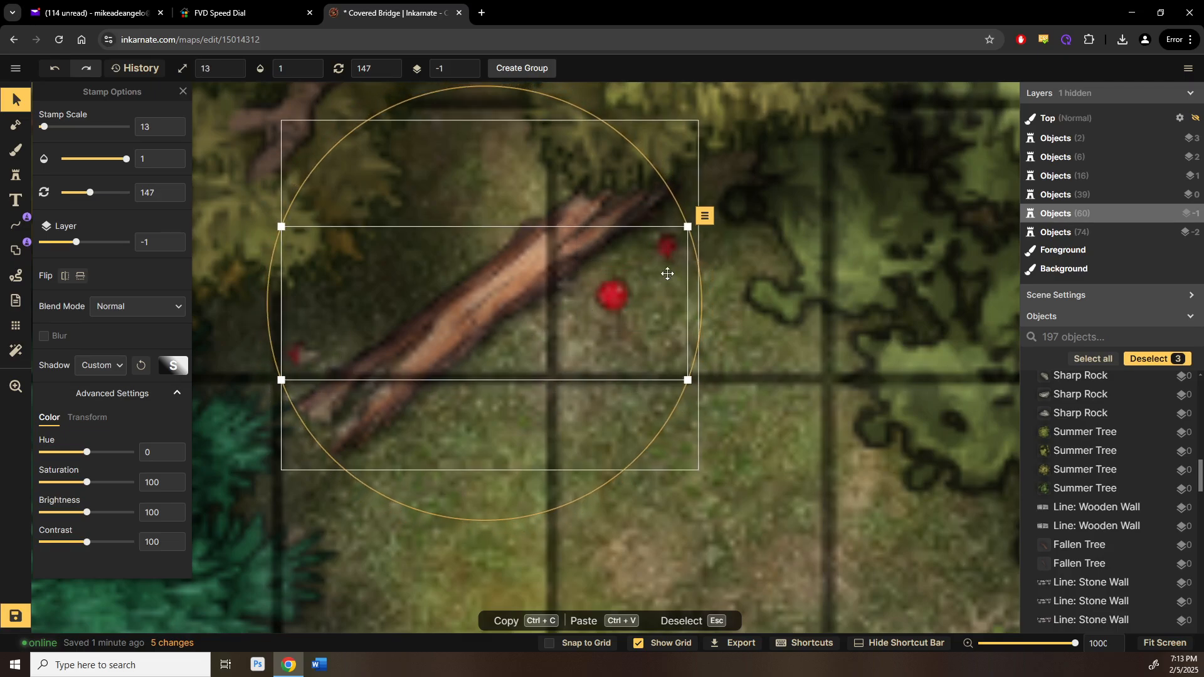
Step: Reposition the mushrooms so two sit together beside the log's upper end and one lies by its lower end
{"action": "left_click", "coordinate": [665, 248]}
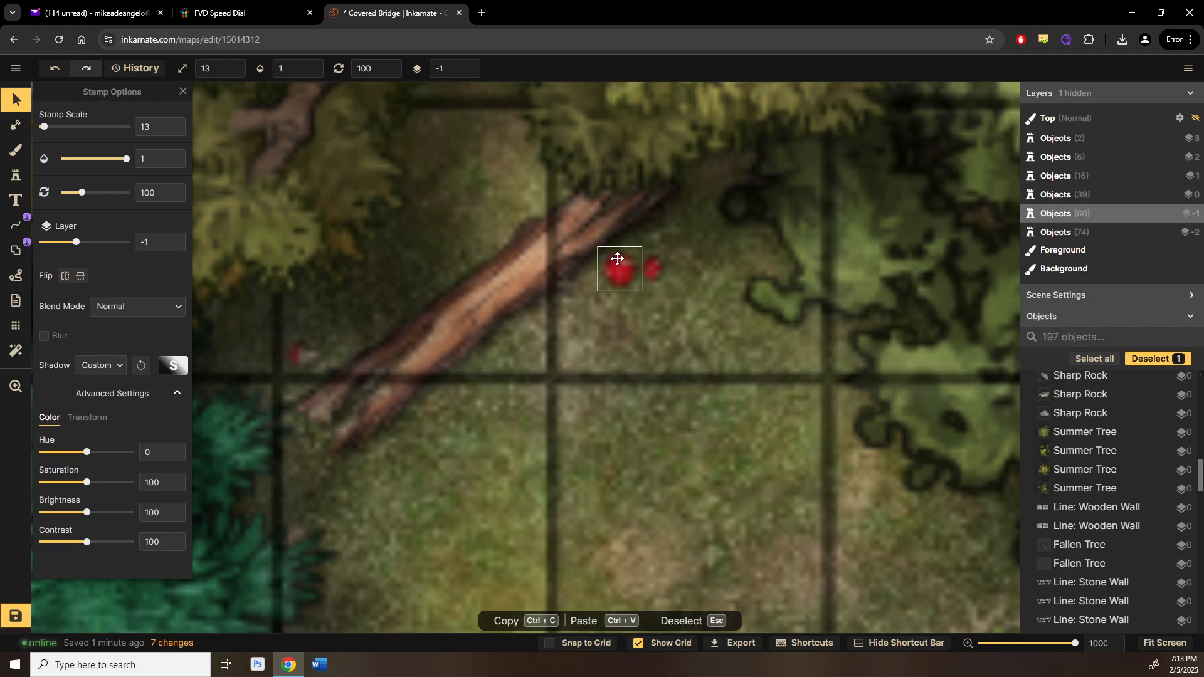
{"action": "left_click", "coordinate": [617, 257]}
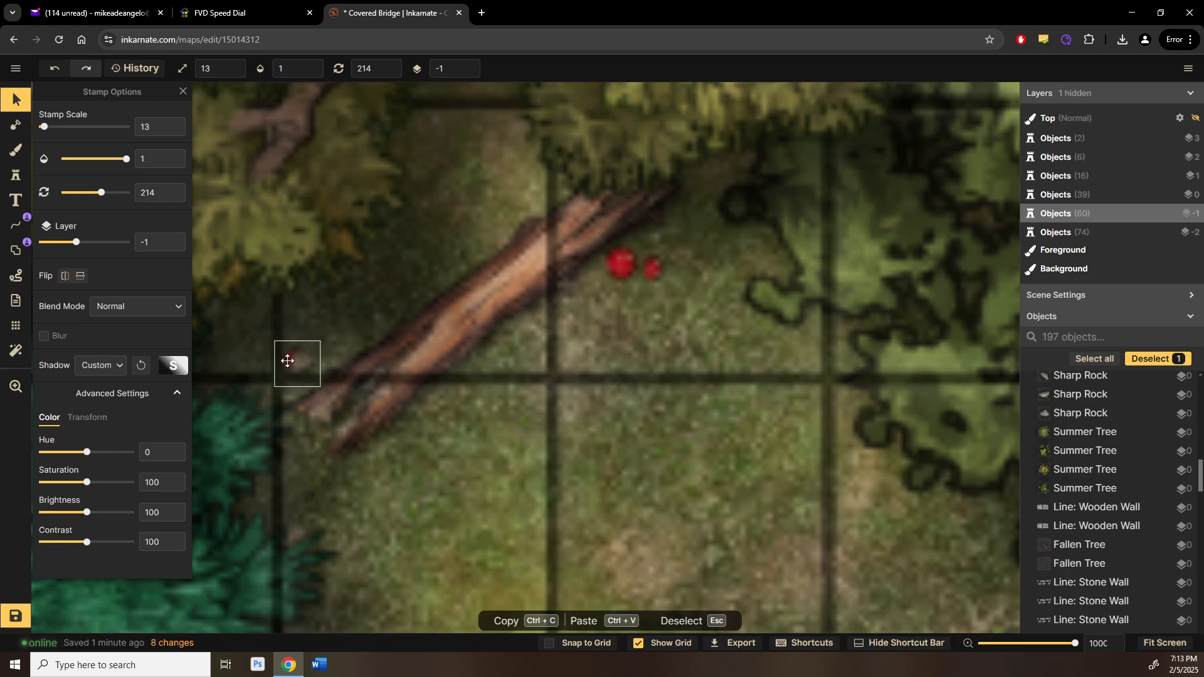
{"action": "left_click", "coordinate": [658, 437]}
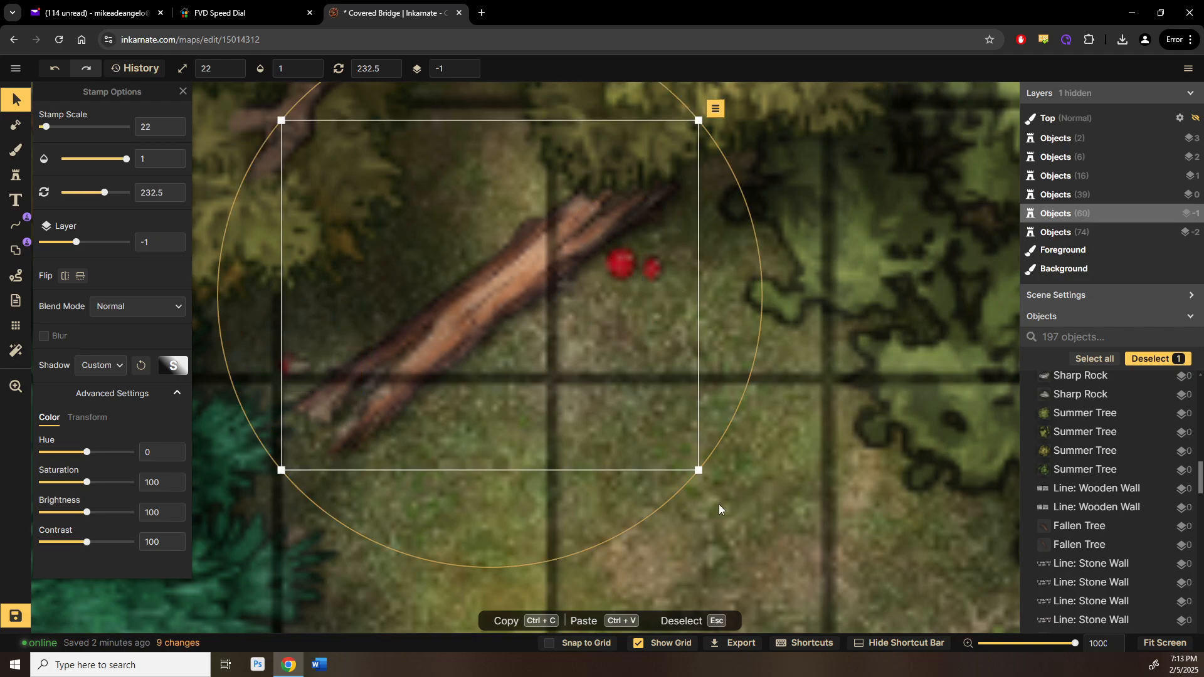
{"action": "left_click", "coordinate": [724, 513]}
Step: Reuse the small rock beside the west wall of the southern cobbled road as the stamp for placing more rocks
{"action": "scroll", "coordinate": [724, 513], "scroll_direction": "down", "scroll_amount": 2}
{"action": "scroll", "coordinate": [717, 508], "scroll_direction": "down", "scroll_amount": 5}
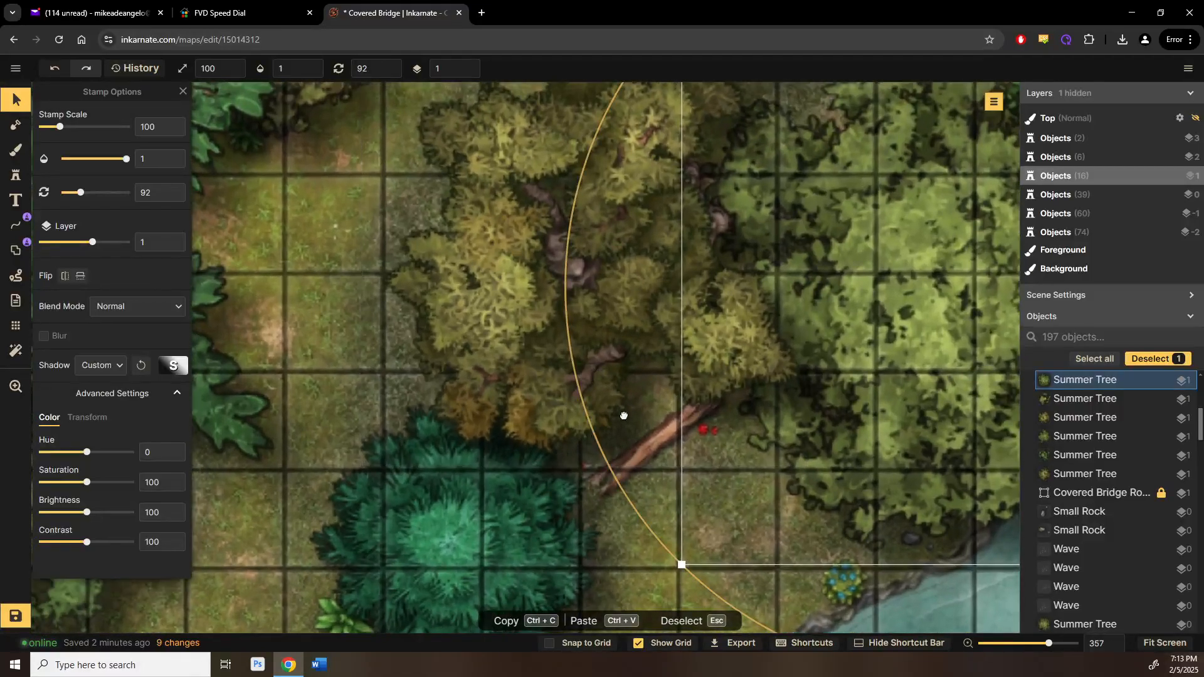
{"action": "left_click_drag", "start_coordinate": [624, 416], "coordinate": [829, 283]}
{"action": "scroll", "coordinate": [663, 435], "scroll_direction": "down", "scroll_amount": 3}
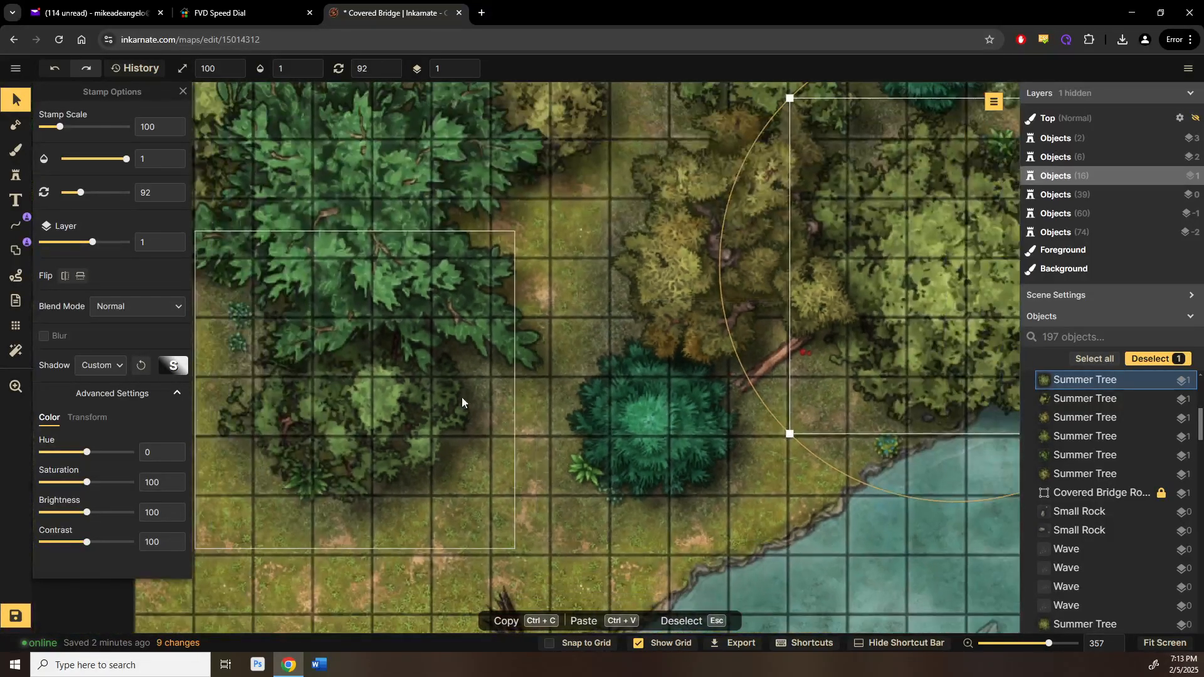
{"action": "left_click_drag", "start_coordinate": [462, 402], "coordinate": [715, 439]}
{"action": "left_click_drag", "start_coordinate": [612, 262], "coordinate": [321, 242]}
{"action": "left_click_drag", "start_coordinate": [768, 510], "coordinate": [621, 152]}
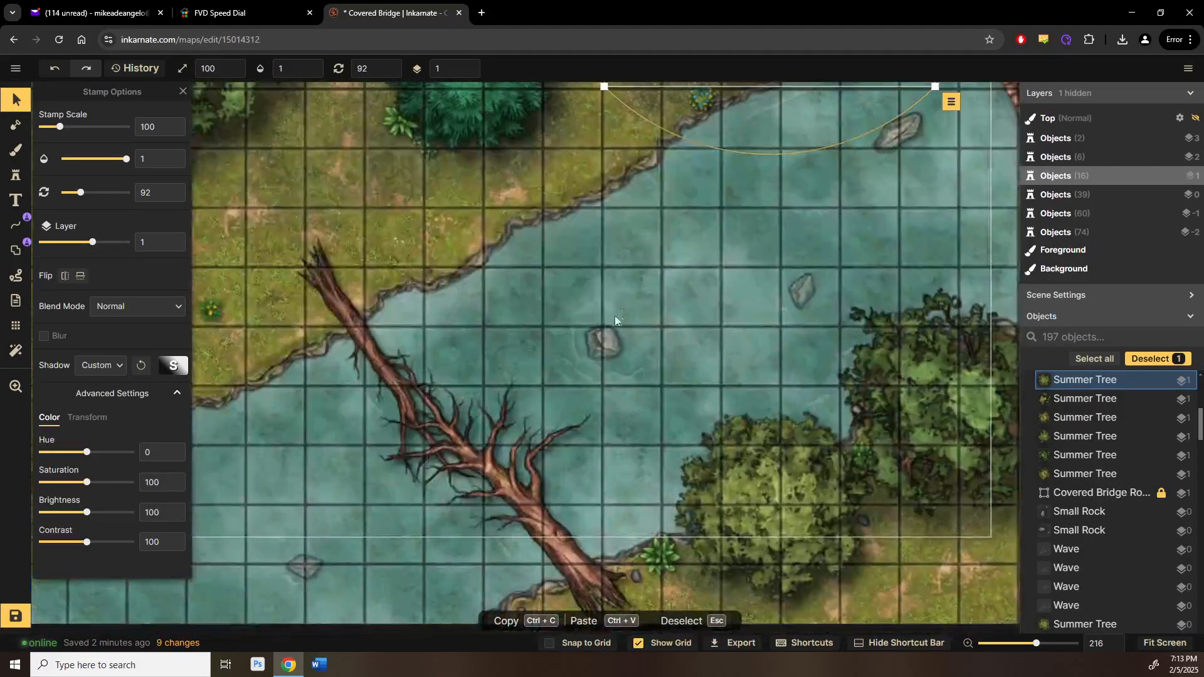
{"action": "scroll", "coordinate": [617, 319], "scroll_direction": "down", "scroll_amount": 1}
{"action": "left_click_drag", "start_coordinate": [565, 363], "coordinate": [373, 379]}
{"action": "left_click_drag", "start_coordinate": [999, 384], "coordinate": [694, 331]}
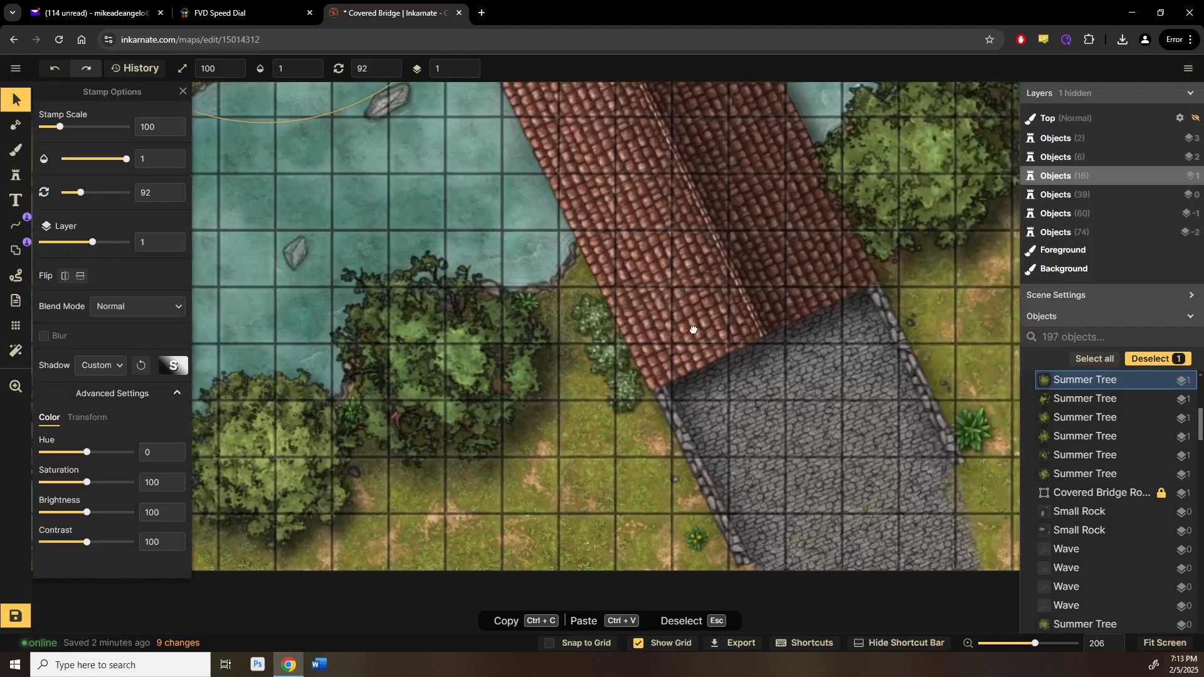
{"action": "left_click", "coordinate": [675, 479]}
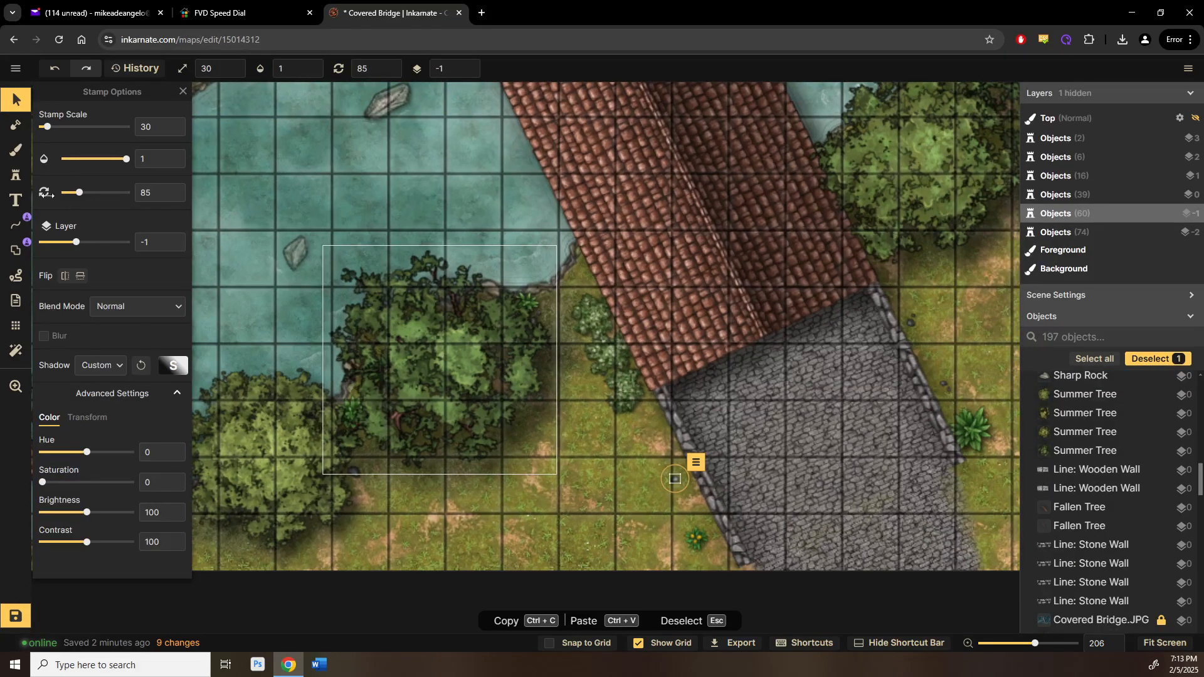
{"action": "left_click", "coordinate": [16, 175]}
Step: Place two small rocks at scale 30 on the grassy south bank beside the bridge's west edge, above the flowering bush
{"action": "left_click_drag", "start_coordinate": [659, 176], "coordinate": [393, 322]}
{"action": "scroll", "coordinate": [666, 322], "scroll_direction": "up", "scroll_amount": 2}
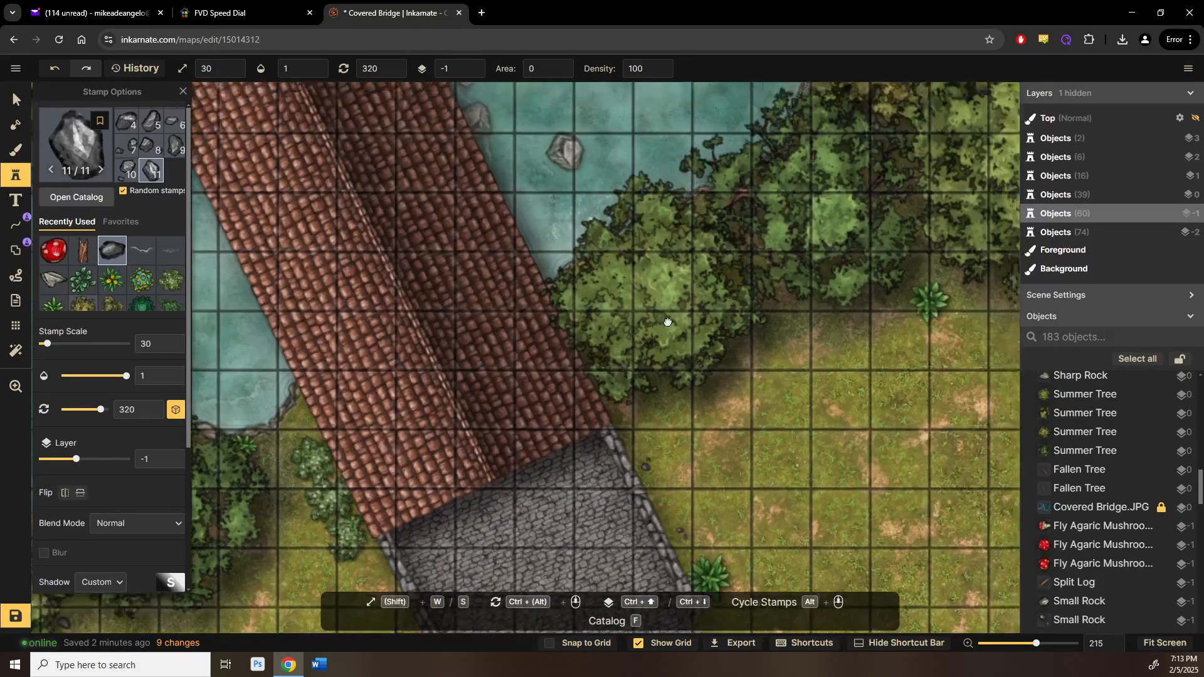
{"action": "left_click_drag", "start_coordinate": [966, 242], "coordinate": [833, 313]}
{"action": "left_click_drag", "start_coordinate": [452, 351], "coordinate": [884, 310]}
{"action": "scroll", "coordinate": [606, 476], "scroll_direction": "up", "scroll_amount": 5}
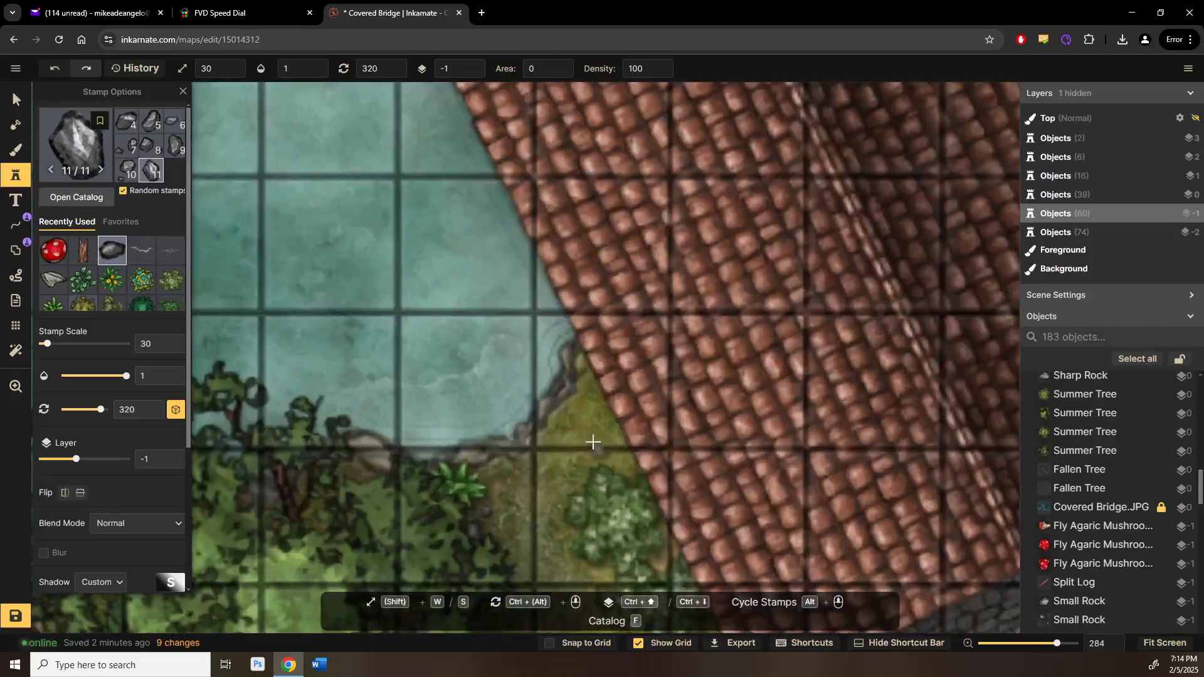
{"action": "left_click", "coordinate": [639, 427]}
{"action": "left_click", "coordinate": [552, 456]}
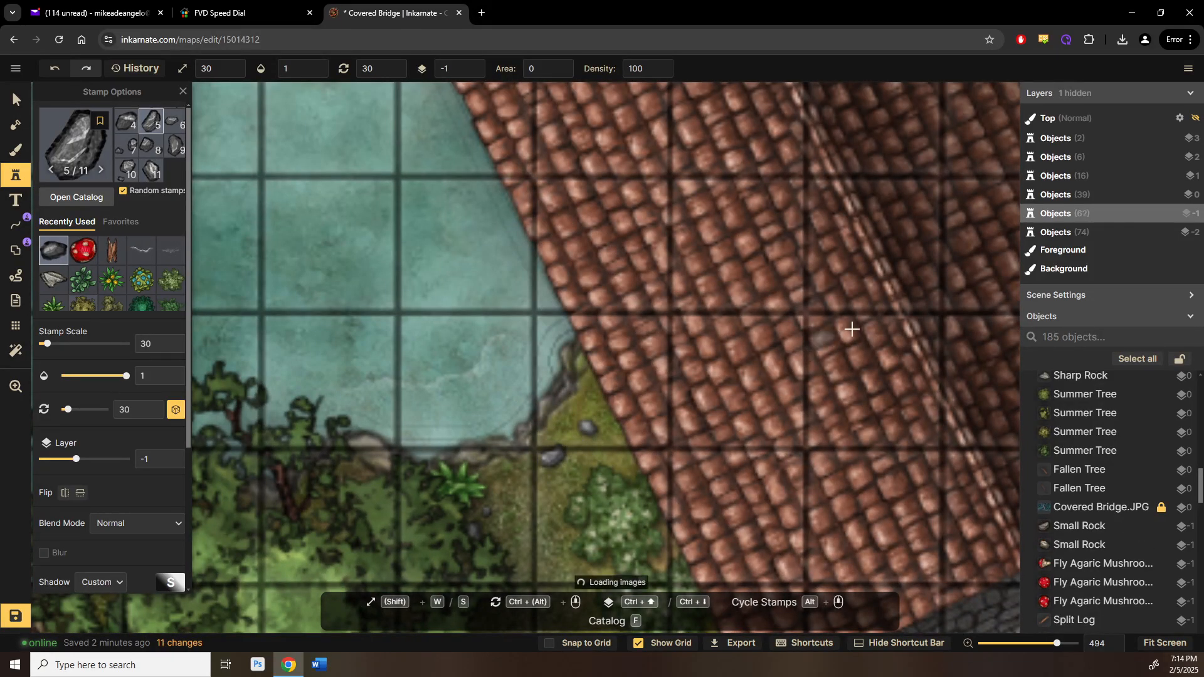
Step: Place two small rocks at scale 30 beneath the trees on the south bank east of the covered bridge
{"action": "left_click_drag", "start_coordinate": [851, 330], "coordinate": [528, 499]}
{"action": "left_click_drag", "start_coordinate": [962, 245], "coordinate": [493, 409]}
{"action": "scroll", "coordinate": [566, 340], "scroll_direction": "up", "scroll_amount": 1}
{"action": "left_click_drag", "start_coordinate": [657, 303], "coordinate": [582, 381]}
{"action": "left_click", "coordinate": [804, 330]}
{"action": "left_click_drag", "start_coordinate": [696, 397], "coordinate": [232, 555]}
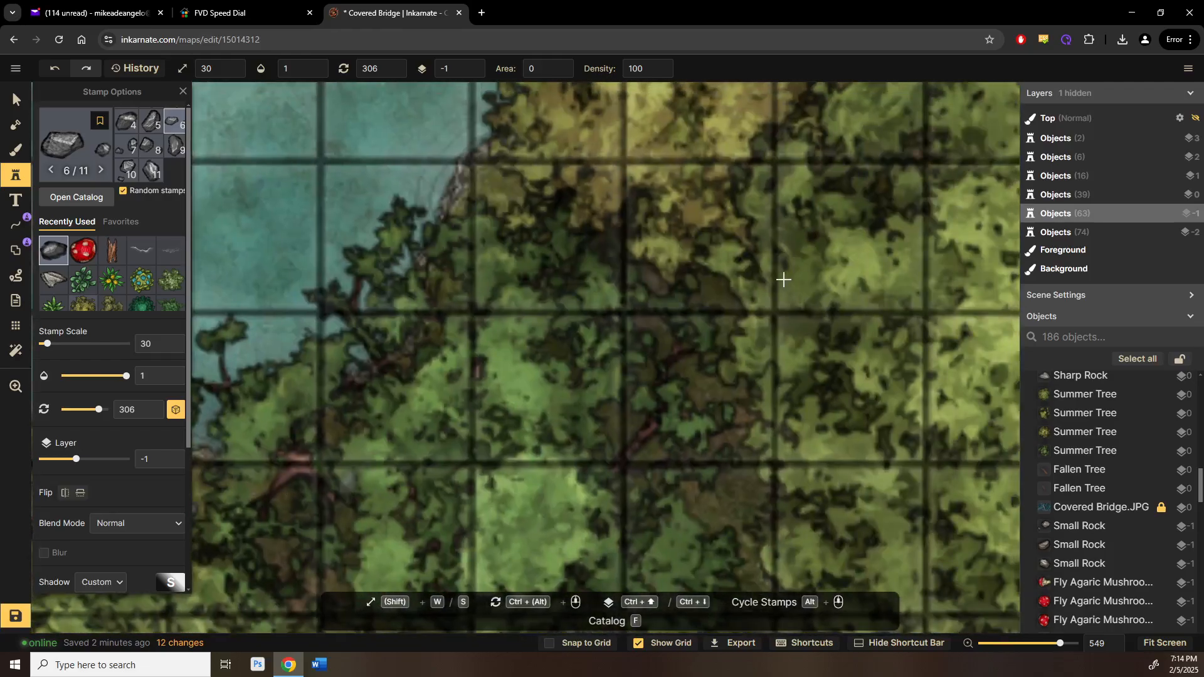
{"action": "left_click_drag", "start_coordinate": [782, 280], "coordinate": [628, 342]}
{"action": "left_click", "coordinate": [532, 464]}
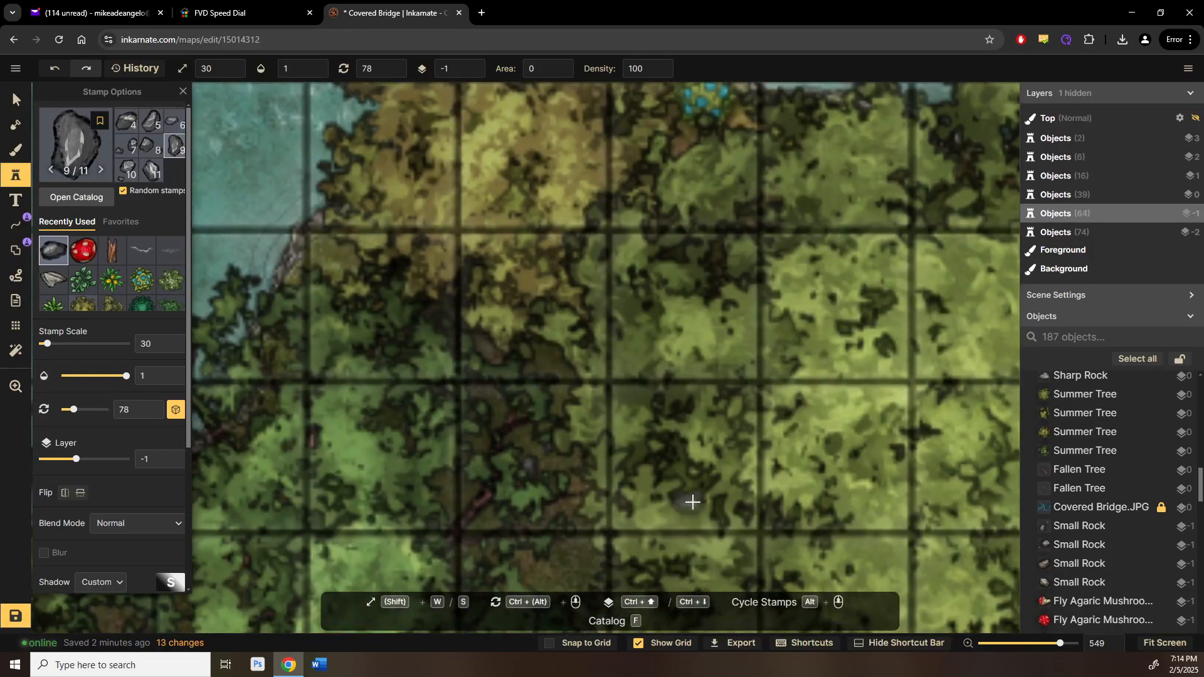
Step: Place three small rocks on the grass around the forked stream, two south of it and one inside its eastern bend
{"action": "left_click_drag", "start_coordinate": [709, 385], "coordinate": [420, 444]}
{"action": "left_click_drag", "start_coordinate": [702, 285], "coordinate": [427, 244]}
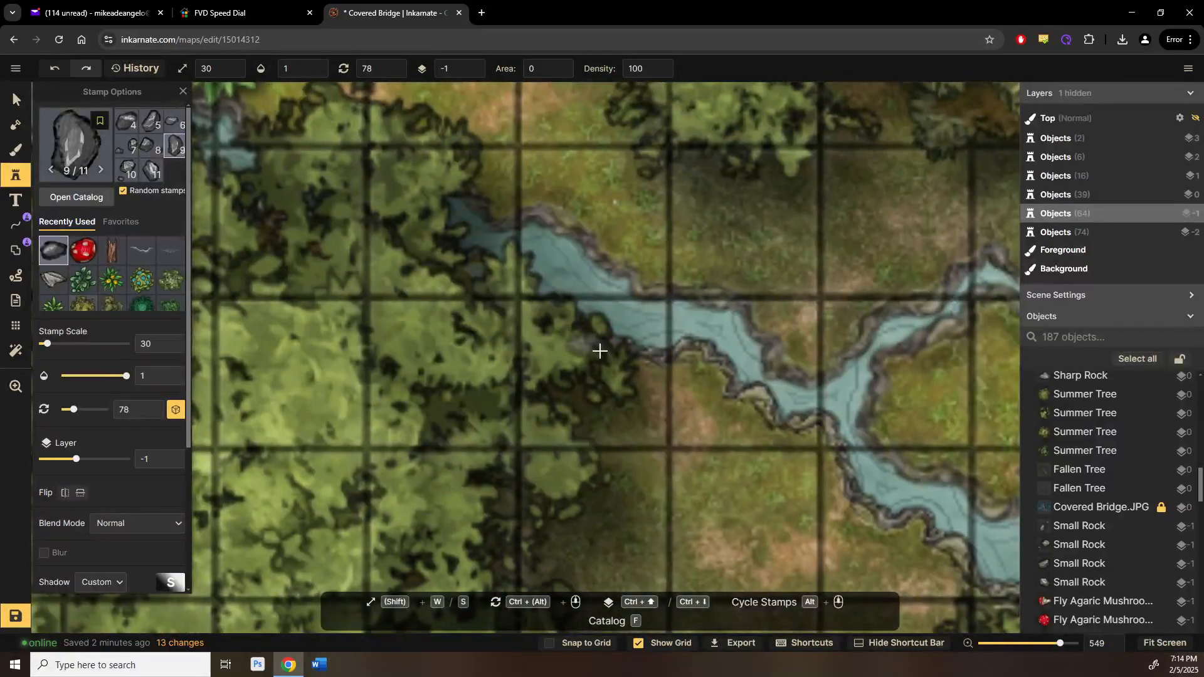
{"action": "left_click", "coordinate": [676, 386]}
{"action": "left_click", "coordinate": [793, 470]}
{"action": "left_click_drag", "start_coordinate": [829, 478], "coordinate": [604, 267]}
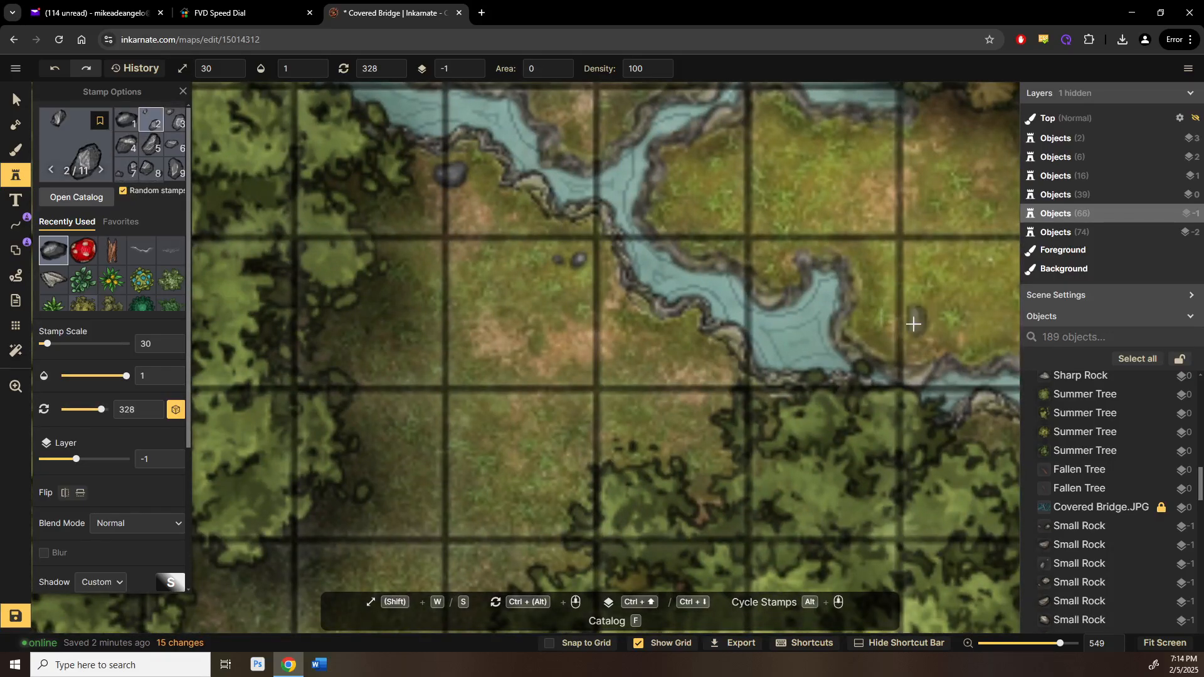
{"action": "left_click", "coordinate": [918, 327]}
Step: Place a small rock on the grass north of the stream and a pair of rocks between the riverbank plants beside the teal tree
{"action": "left_click_drag", "start_coordinate": [886, 378], "coordinate": [439, 393]}
{"action": "left_click_drag", "start_coordinate": [540, 257], "coordinate": [669, 487]}
{"action": "left_click_drag", "start_coordinate": [598, 311], "coordinate": [697, 427]}
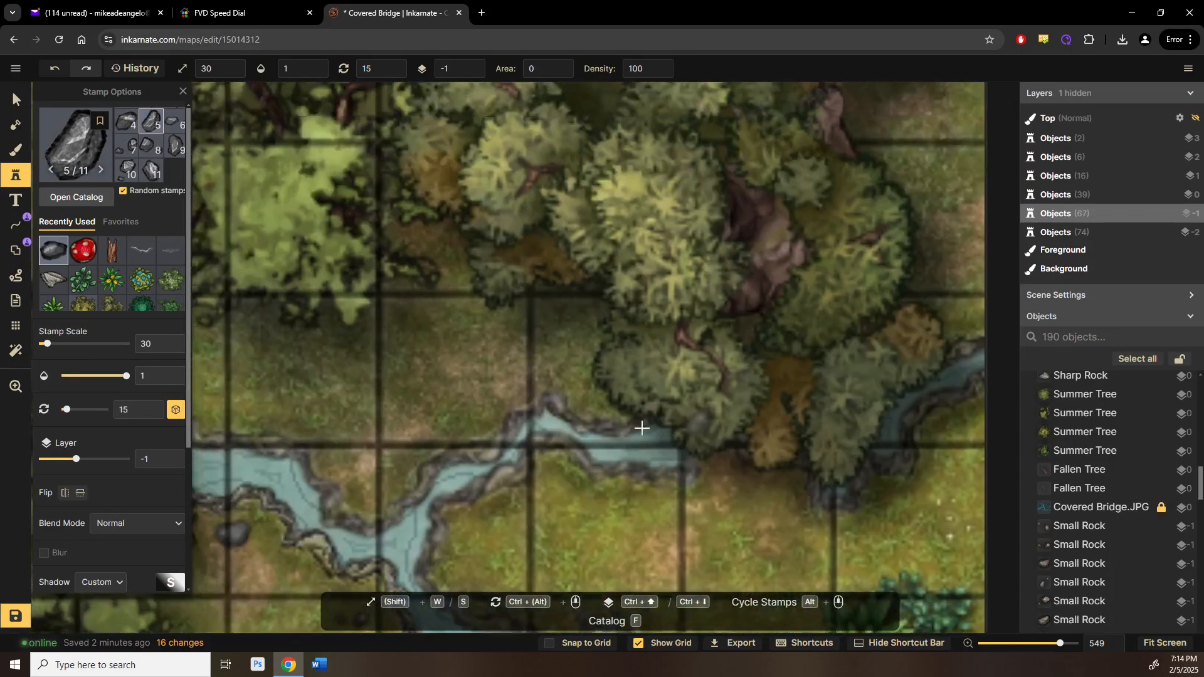
{"action": "left_click_drag", "start_coordinate": [685, 242], "coordinate": [827, 645]}
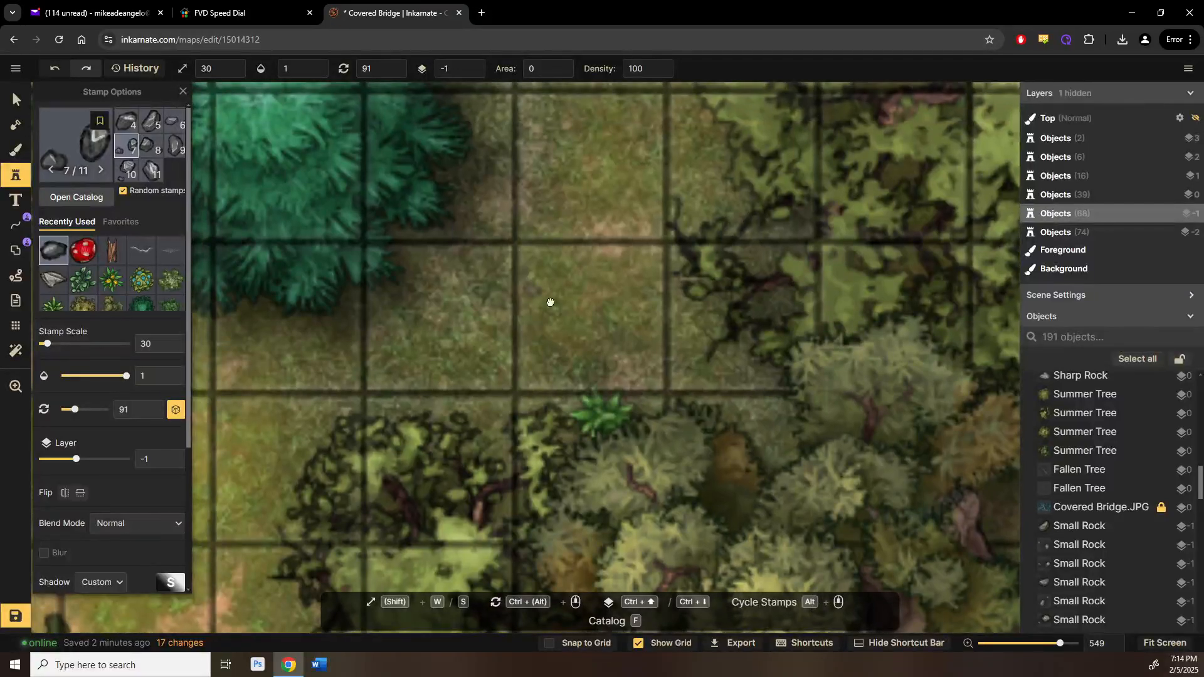
{"action": "left_click_drag", "start_coordinate": [540, 290], "coordinate": [854, 528]}
{"action": "left_click_drag", "start_coordinate": [407, 314], "coordinate": [592, 363]}
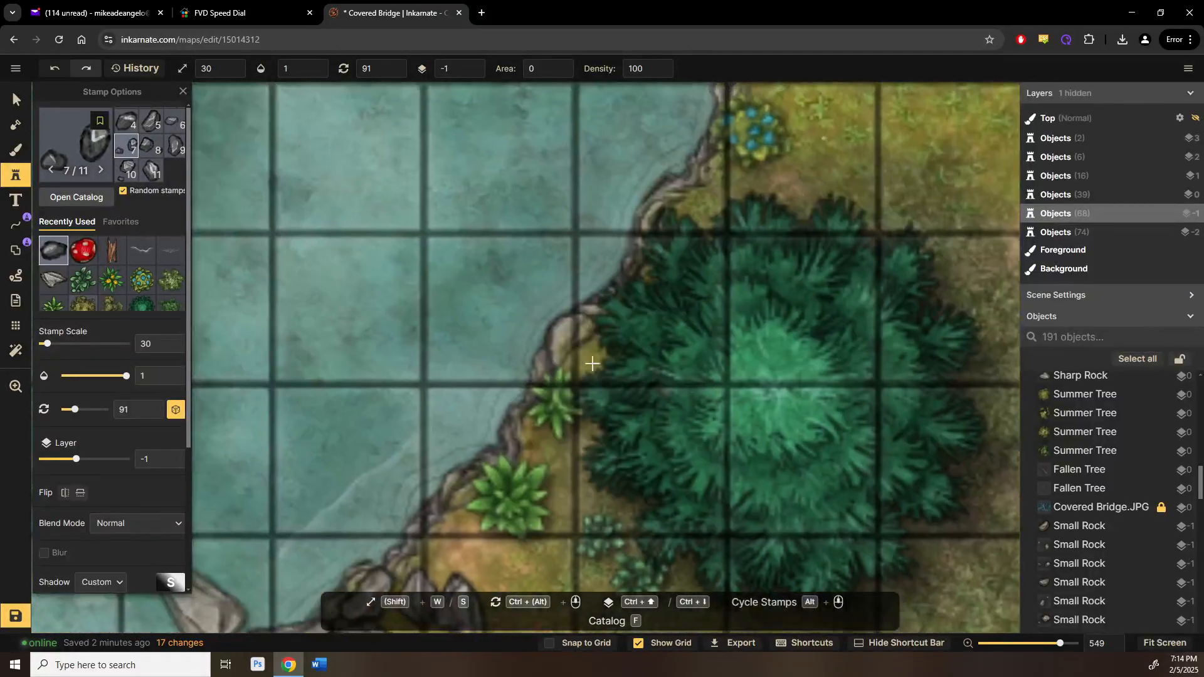
{"action": "left_click", "coordinate": [556, 462]}
{"action": "left_click_drag", "start_coordinate": [582, 311], "coordinate": [607, 338]}
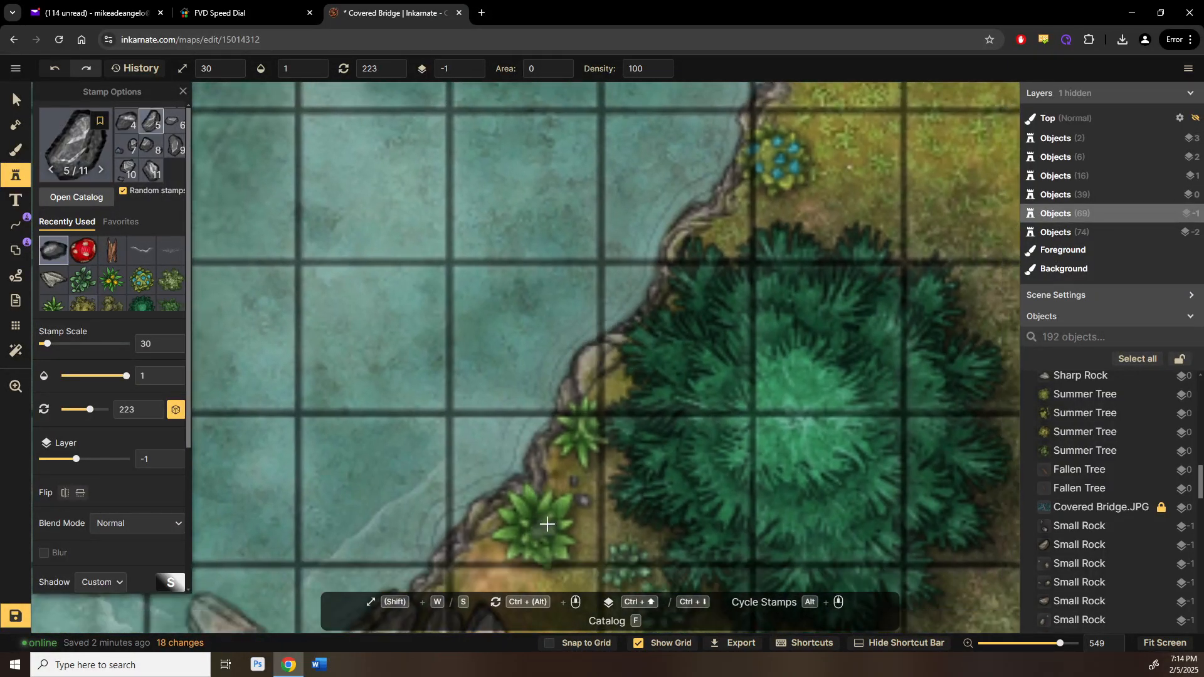
{"action": "left_click", "coordinate": [561, 518]}
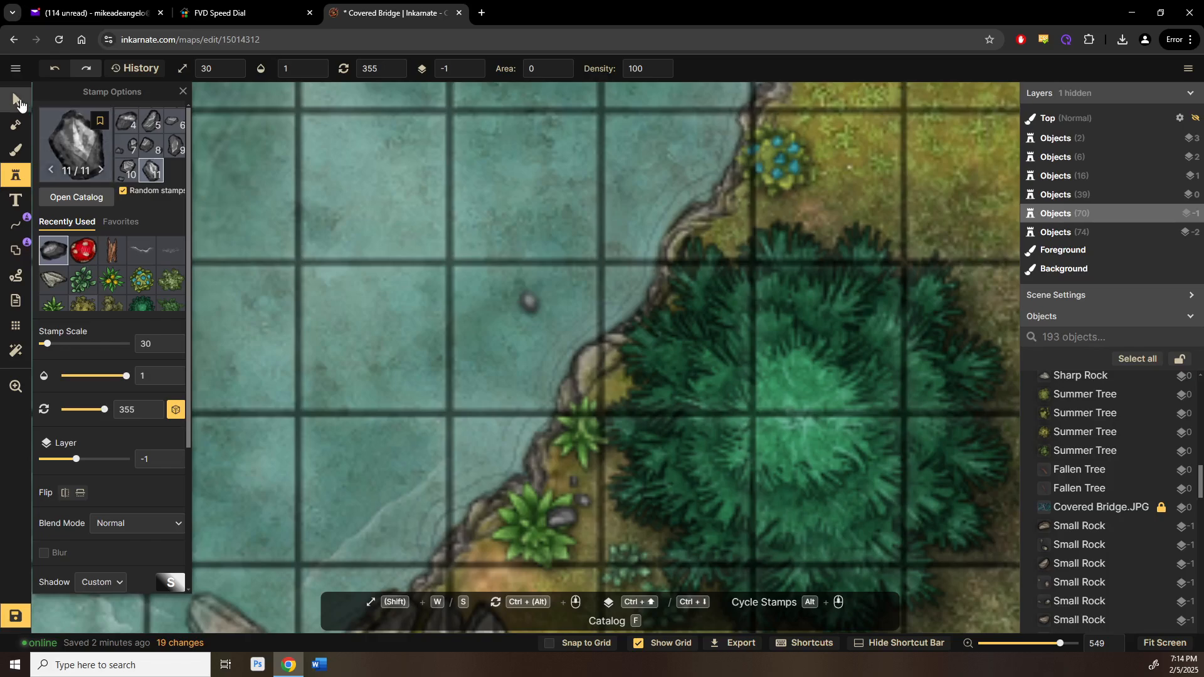
{"action": "left_click", "coordinate": [17, 100]}
{"action": "key", "text": "Delete"}
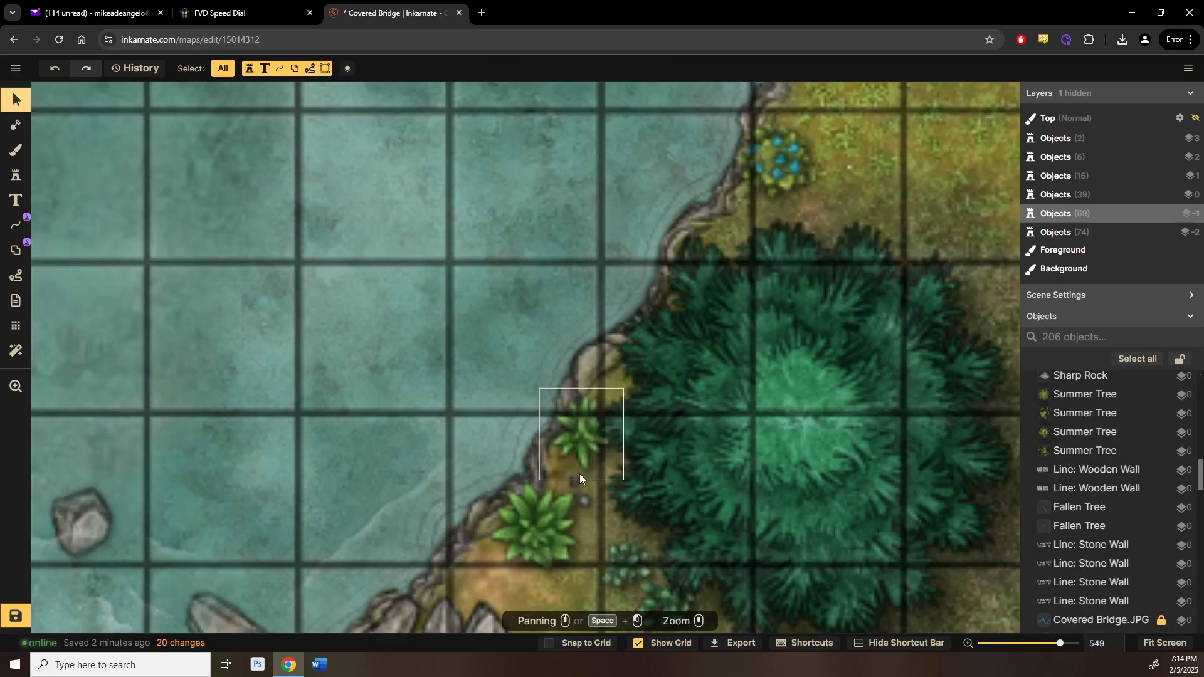
Step: Lower the rock pair beside the riverbank plants to layer -3 and reposition it between the two plants
{"action": "left_click", "coordinate": [578, 495]}
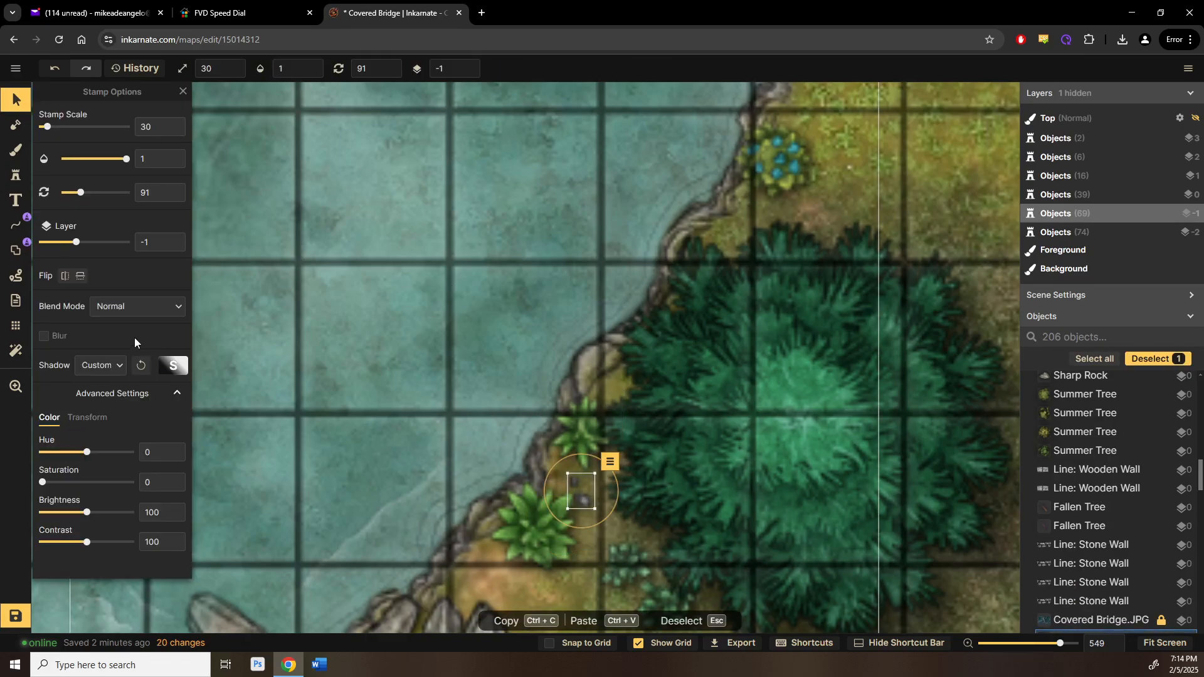
{"action": "left_click", "coordinate": [174, 247]}
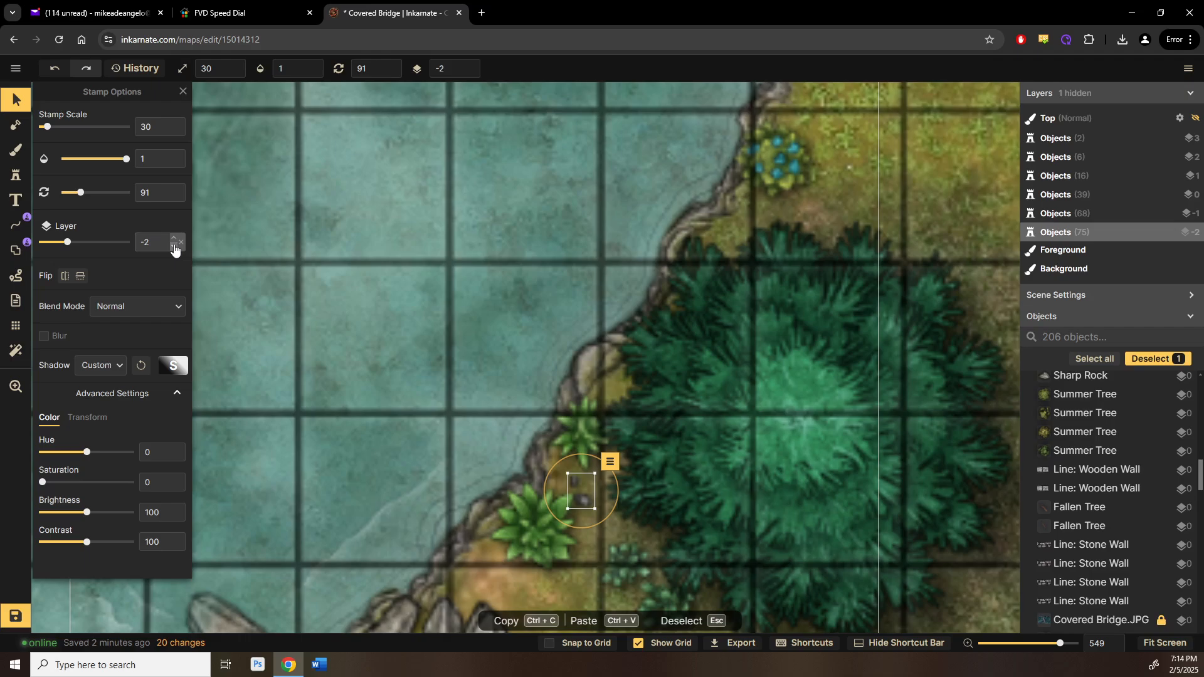
{"action": "left_click", "coordinate": [175, 247]}
{"action": "left_click", "coordinate": [594, 513]}
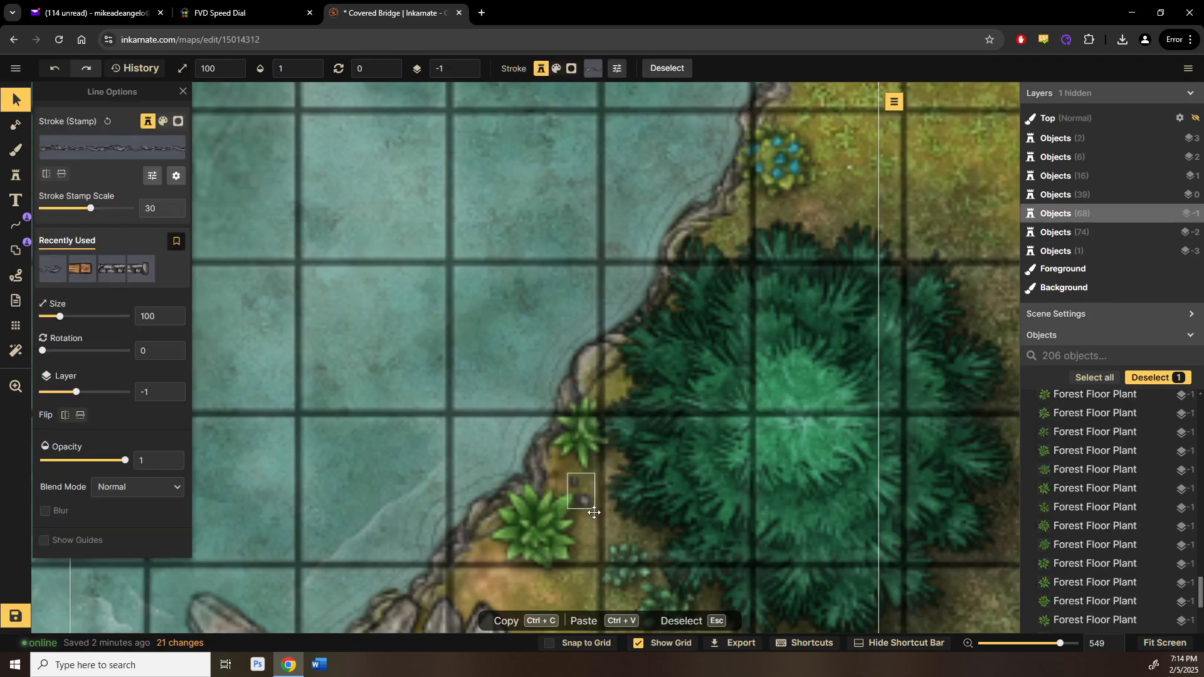
{"action": "left_click", "coordinate": [587, 506]}
{"action": "left_click_drag", "start_coordinate": [585, 505], "coordinate": [546, 524]}
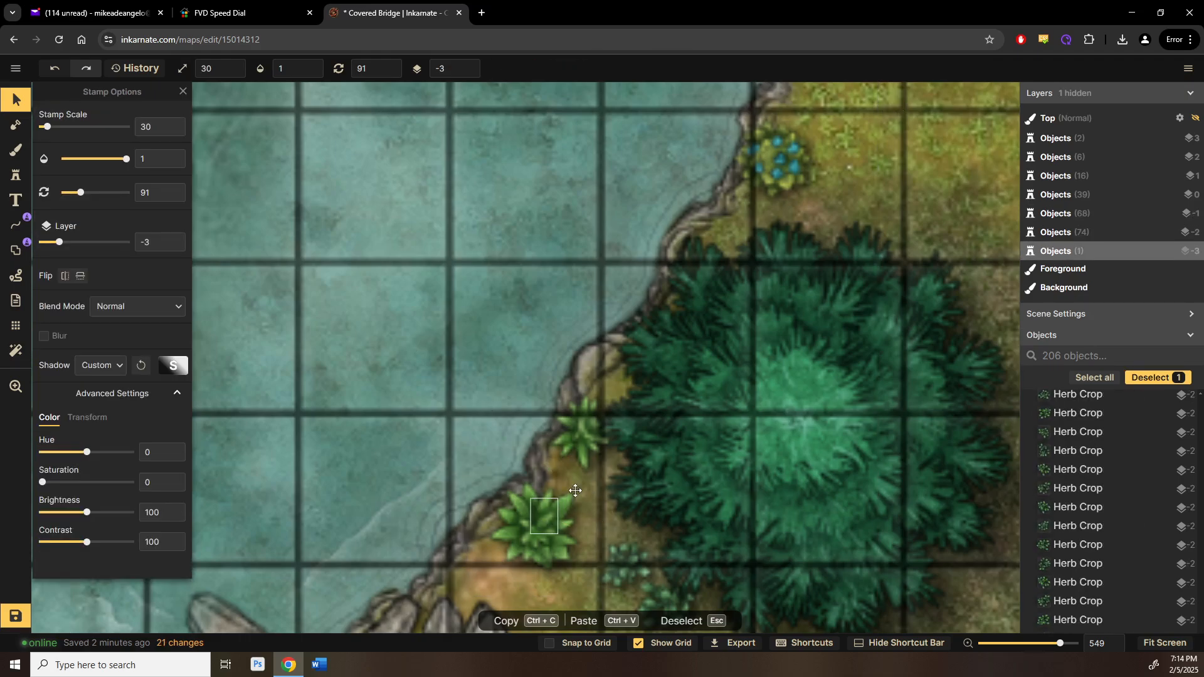
{"action": "left_click", "coordinate": [397, 347]}
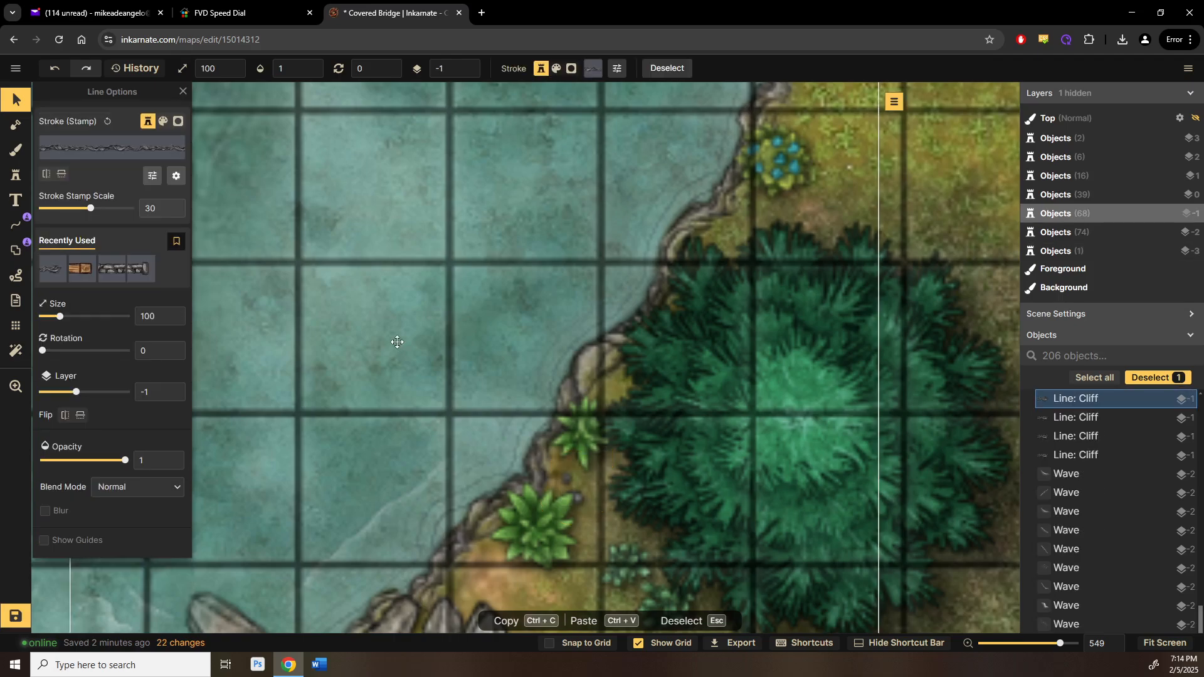
{"action": "scroll", "coordinate": [395, 341], "scroll_direction": "down", "scroll_amount": 5}
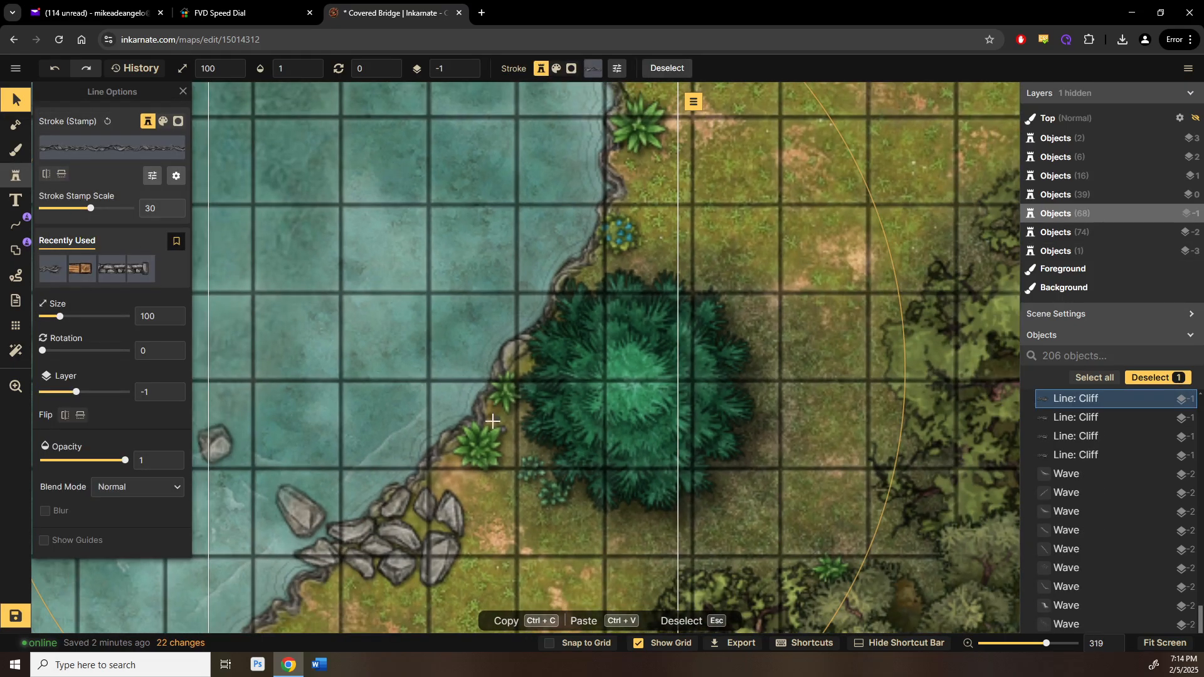
{"action": "key", "text": "Escape"}
Step: Place three small rocks at layer -3 on the opposite bank, above and below the boulder pile and farther along toward the bridge
{"action": "left_click_drag", "start_coordinate": [492, 400], "coordinate": [832, 605]}
{"action": "left_click_drag", "start_coordinate": [393, 325], "coordinate": [551, 370]}
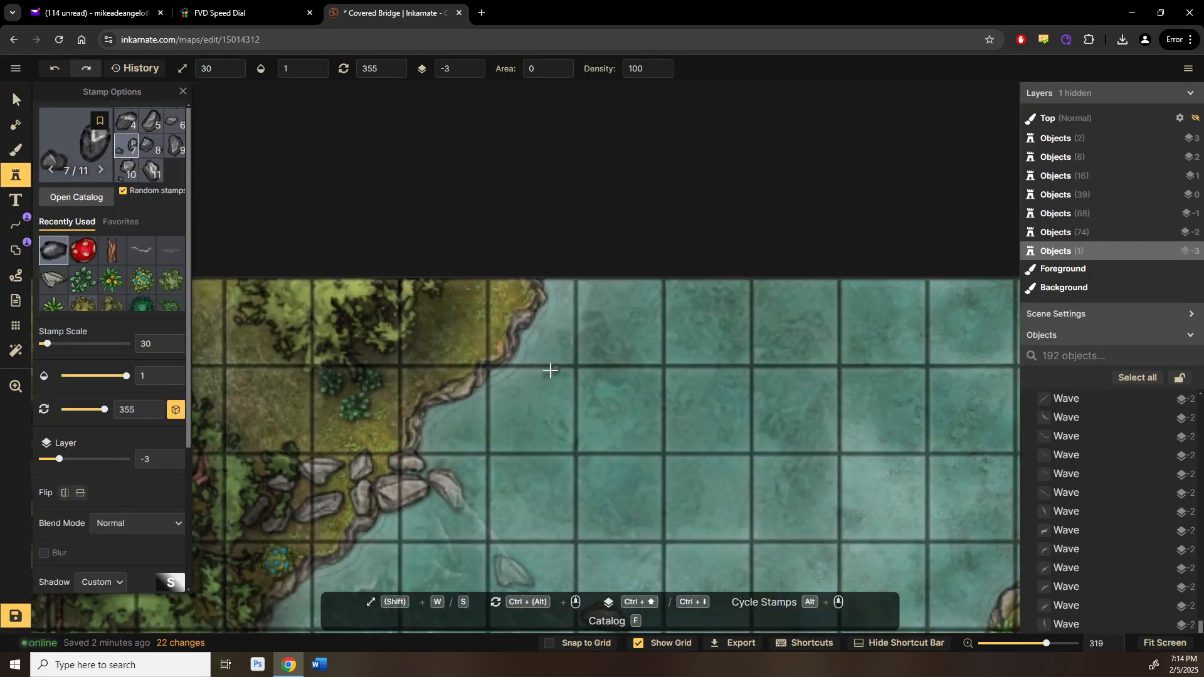
{"action": "left_click", "coordinate": [448, 359]}
{"action": "left_click", "coordinate": [524, 409]}
{"action": "left_click_drag", "start_coordinate": [650, 344], "coordinate": [946, 192]}
{"action": "left_click_drag", "start_coordinate": [533, 423], "coordinate": [636, 373]}
{"action": "left_click", "coordinate": [426, 519]}
Step: Place one small rock on the grass on each side of the northern cobbled road, just outside its stone walls
{"action": "left_click_drag", "start_coordinate": [661, 430], "coordinate": [1070, 314]}
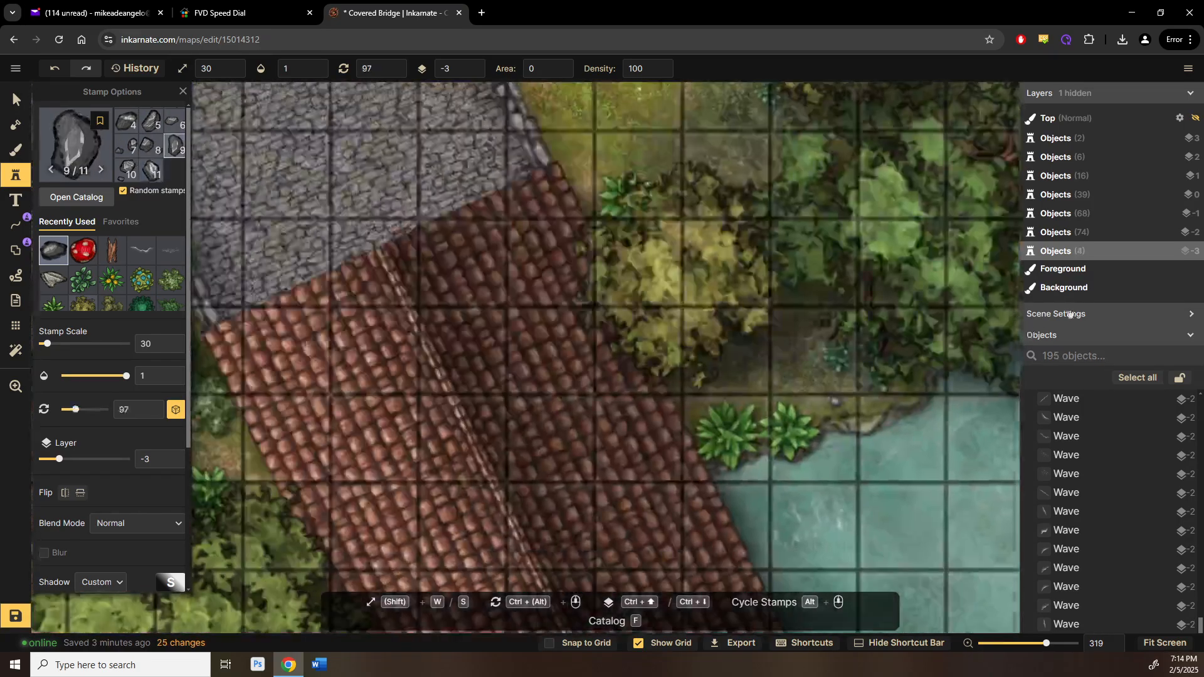
{"action": "left_click_drag", "start_coordinate": [410, 416], "coordinate": [669, 290]}
{"action": "left_click_drag", "start_coordinate": [472, 343], "coordinate": [537, 547]}
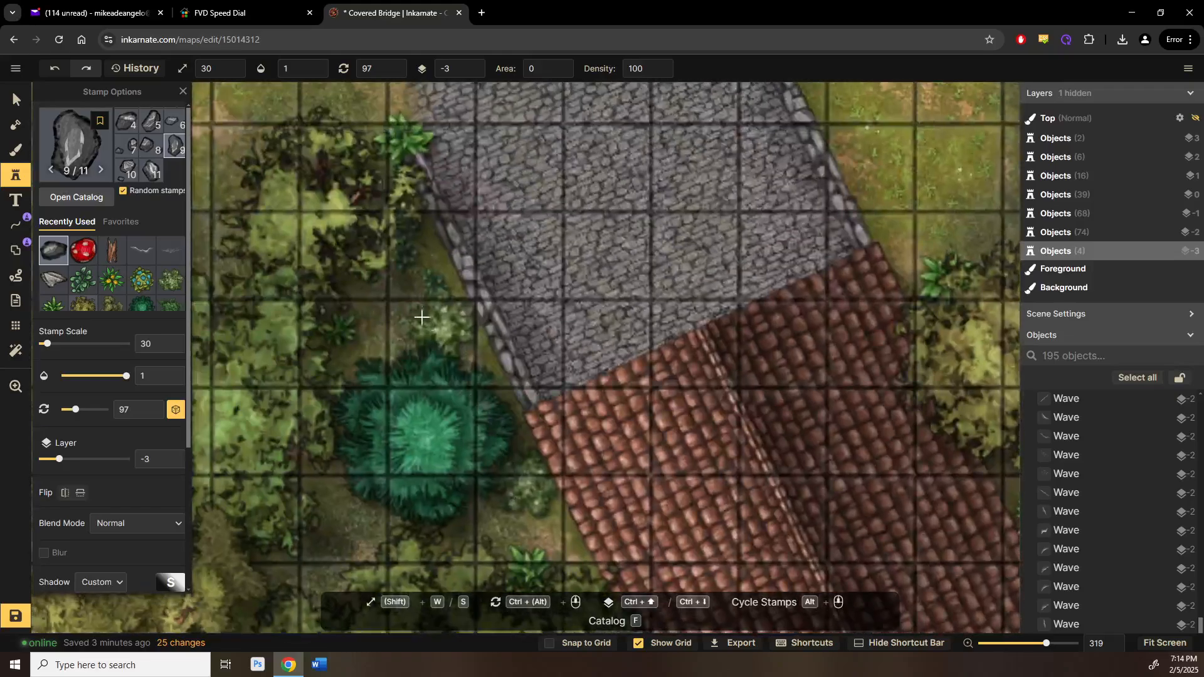
{"action": "left_click", "coordinate": [427, 250]}
{"action": "left_click_drag", "start_coordinate": [577, 282], "coordinate": [554, 354]}
{"action": "left_click", "coordinate": [408, 427]}
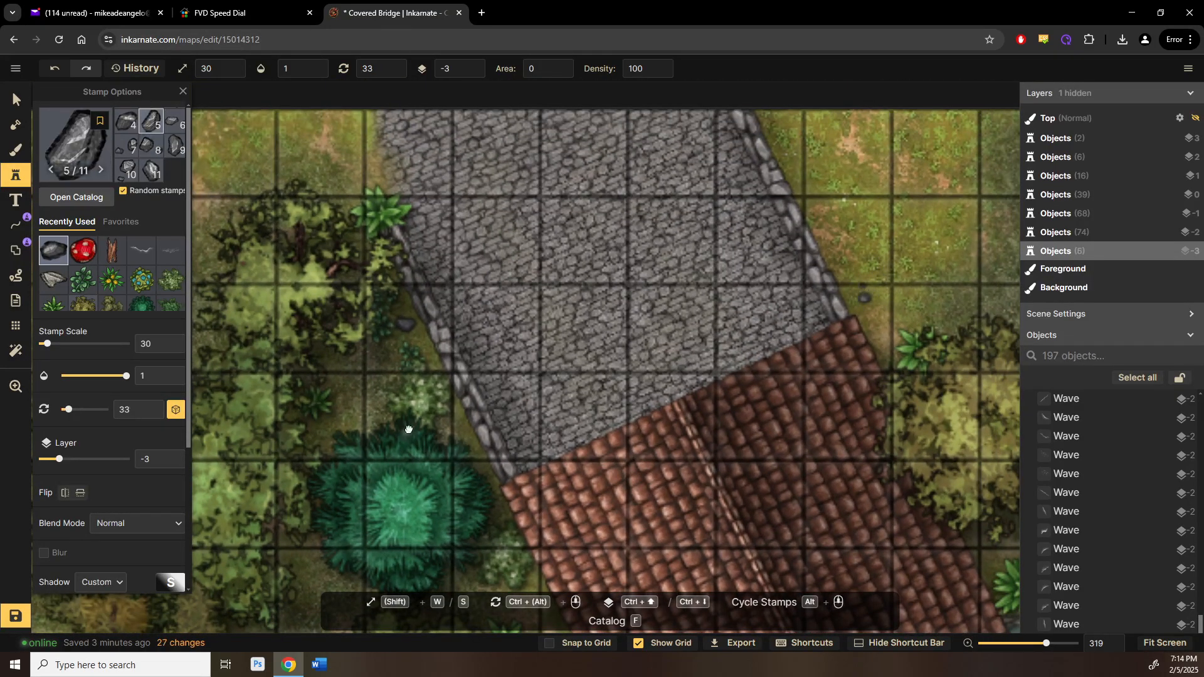
Step: Reuse the wave along the bank west of the bridge as the stamp for placing more waves
{"action": "left_click_drag", "start_coordinate": [368, 434], "coordinate": [767, 234]}
{"action": "left_click", "coordinate": [17, 100]}
{"action": "scroll", "coordinate": [242, 473], "scroll_direction": "down", "scroll_amount": 1}
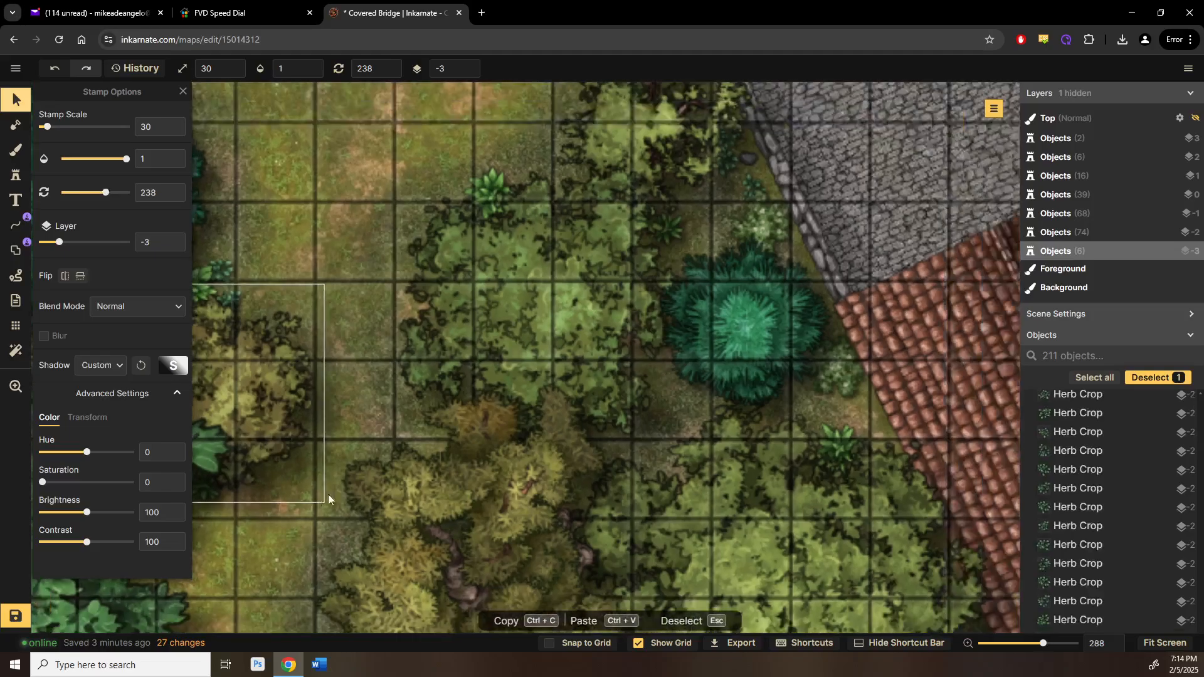
{"action": "left_click_drag", "start_coordinate": [339, 458], "coordinate": [303, 153]}
{"action": "left_click_drag", "start_coordinate": [689, 572], "coordinate": [545, 326]}
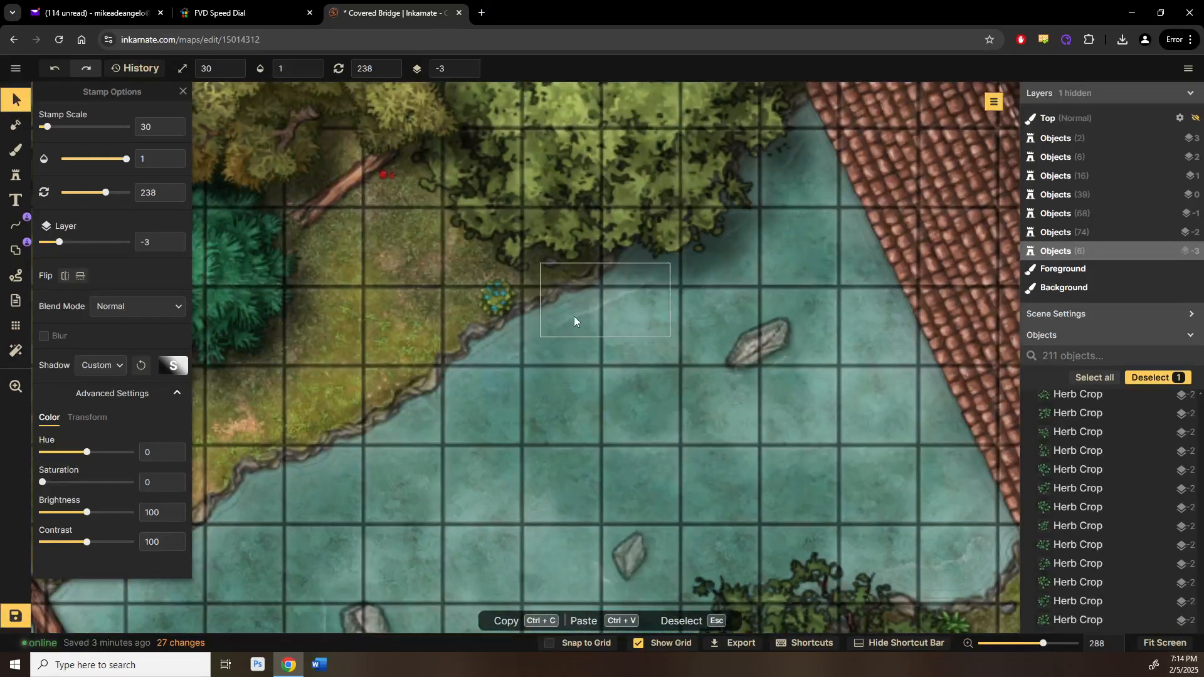
{"action": "left_click", "coordinate": [574, 321]}
{"action": "left_click", "coordinate": [20, 177]}
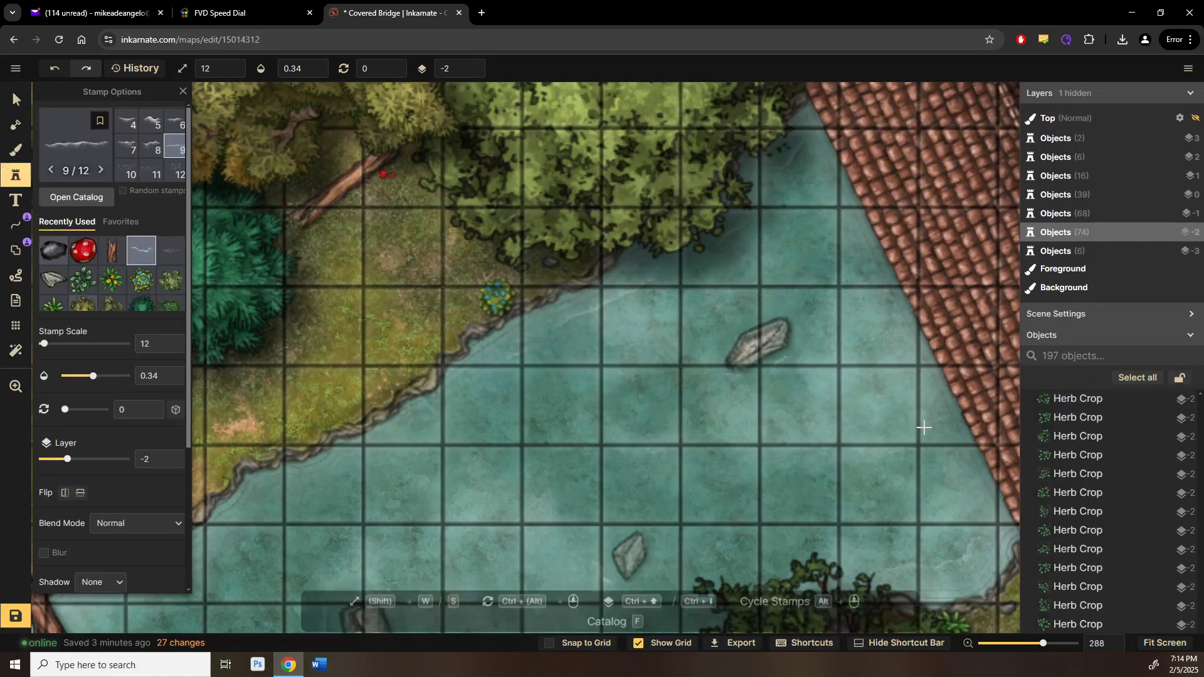
Step: Place a wave at scale 12 and opacity 0.34 in the river southwest of the line of boulders crossing it
{"action": "left_click_drag", "start_coordinate": [798, 451], "coordinate": [792, 455]}
{"action": "scroll", "coordinate": [693, 477], "scroll_direction": "up", "scroll_amount": 3}
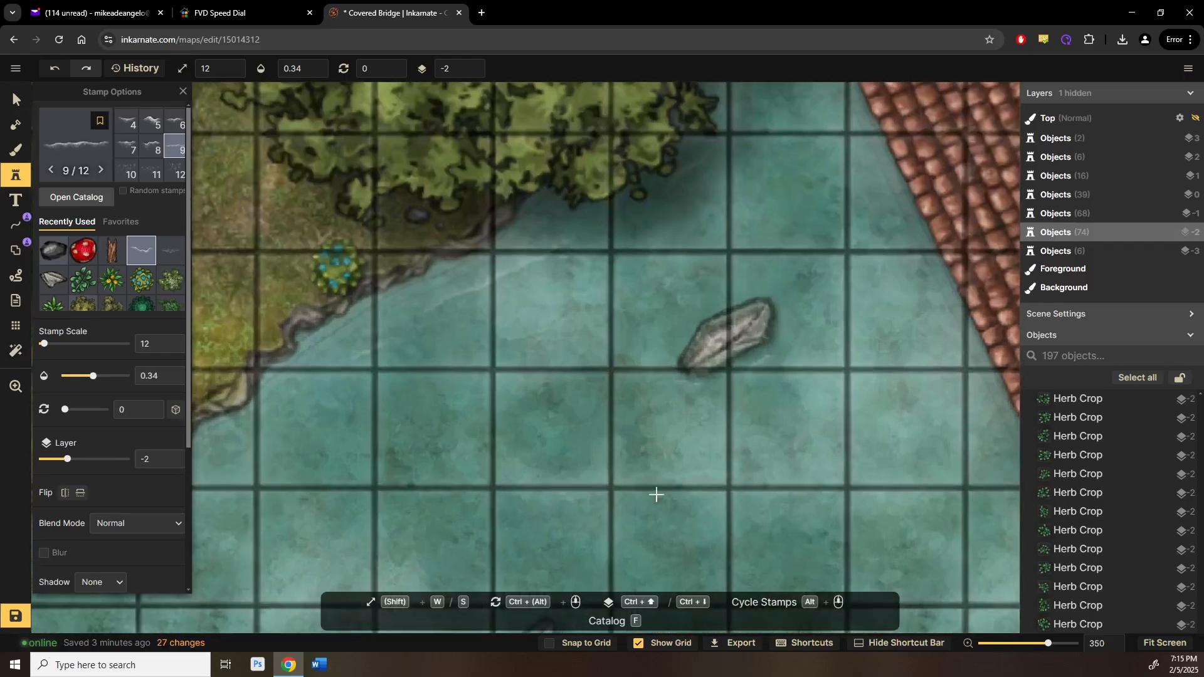
{"action": "left_click_drag", "start_coordinate": [847, 348], "coordinate": [307, 540]}
{"action": "left_click_drag", "start_coordinate": [779, 312], "coordinate": [262, 557]}
{"action": "left_click_drag", "start_coordinate": [721, 284], "coordinate": [431, 533]}
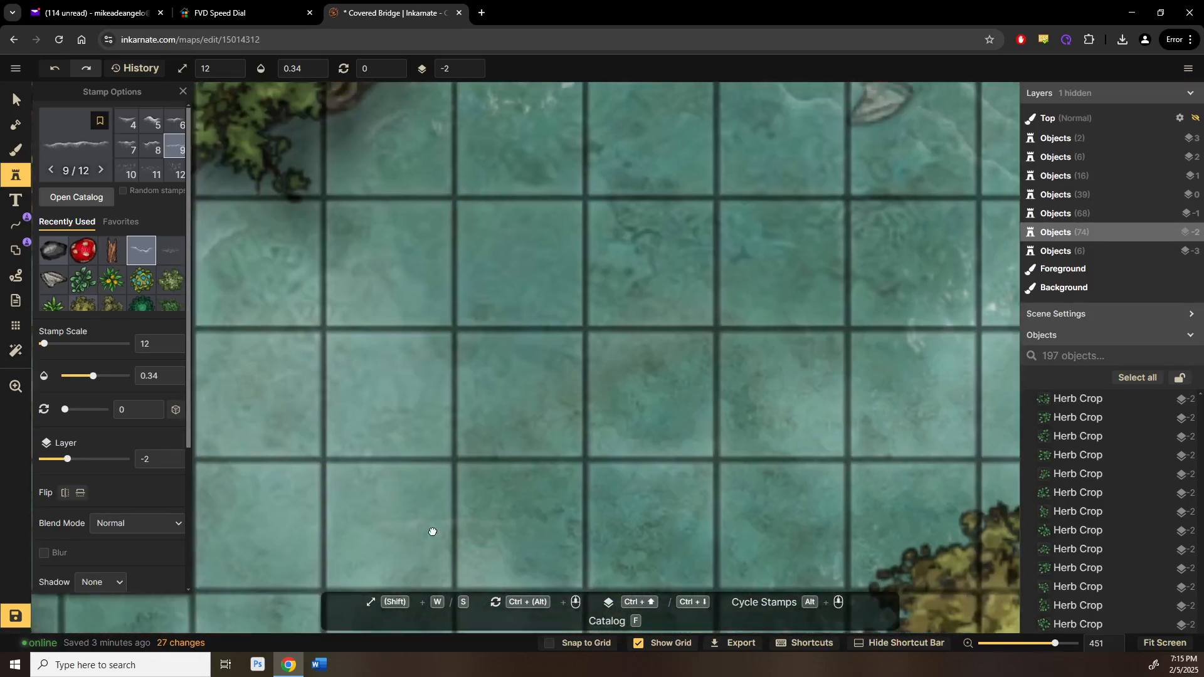
{"action": "scroll", "coordinate": [430, 533], "scroll_direction": "up", "scroll_amount": 1}
{"action": "left_click_drag", "start_coordinate": [809, 232], "coordinate": [511, 484]}
{"action": "scroll", "coordinate": [511, 483], "scroll_direction": "up", "scroll_amount": 2}
{"action": "left_click_drag", "start_coordinate": [457, 391], "coordinate": [572, 557]}
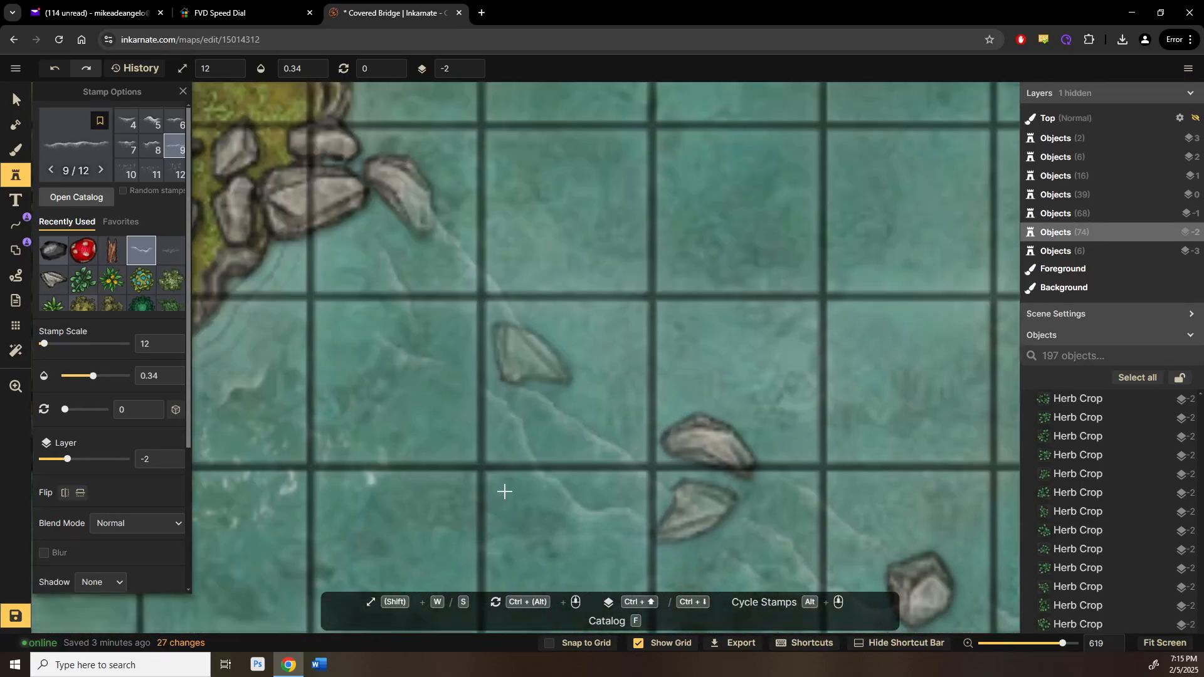
{"action": "scroll", "coordinate": [503, 492], "scroll_direction": "up", "scroll_amount": 2}
{"action": "scroll", "coordinate": [450, 481], "scroll_direction": "down", "scroll_amount": 3}
{"action": "left_click", "coordinate": [415, 519]}
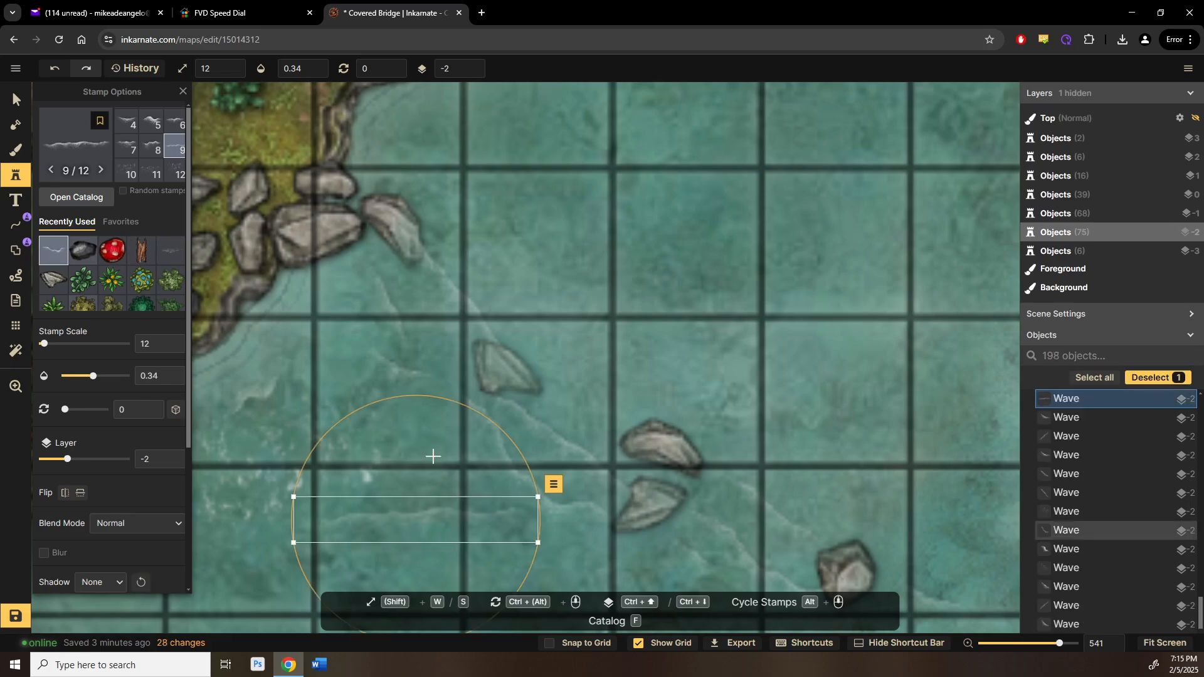
Step: Rotate the new wave to 46.5, shift it toward the boulders and enlarge its scale to 15
{"action": "left_click_drag", "start_coordinate": [403, 399], "coordinate": [495, 427]}
{"action": "key", "text": "s"}
{"action": "key", "text": "s"}
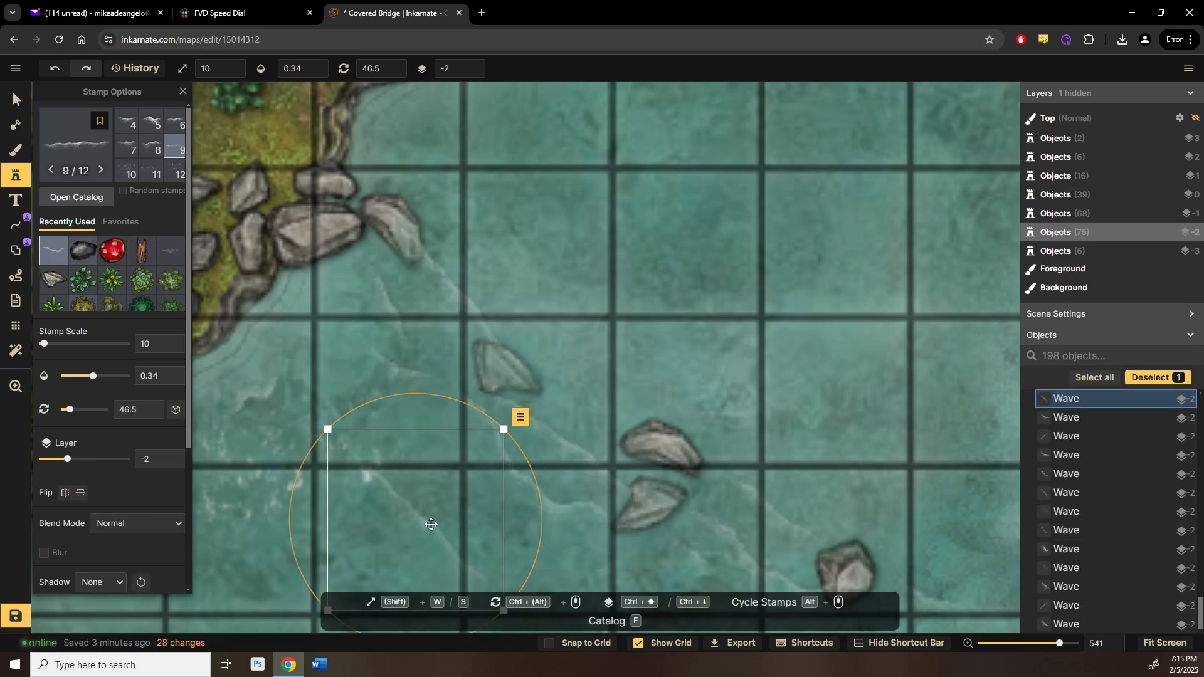
{"action": "left_click_drag", "start_coordinate": [428, 526], "coordinate": [384, 317]}
{"action": "key", "text": "w"}
{"action": "key", "text": "w"}
{"action": "key", "text": "w"}
{"action": "key", "text": "w"}
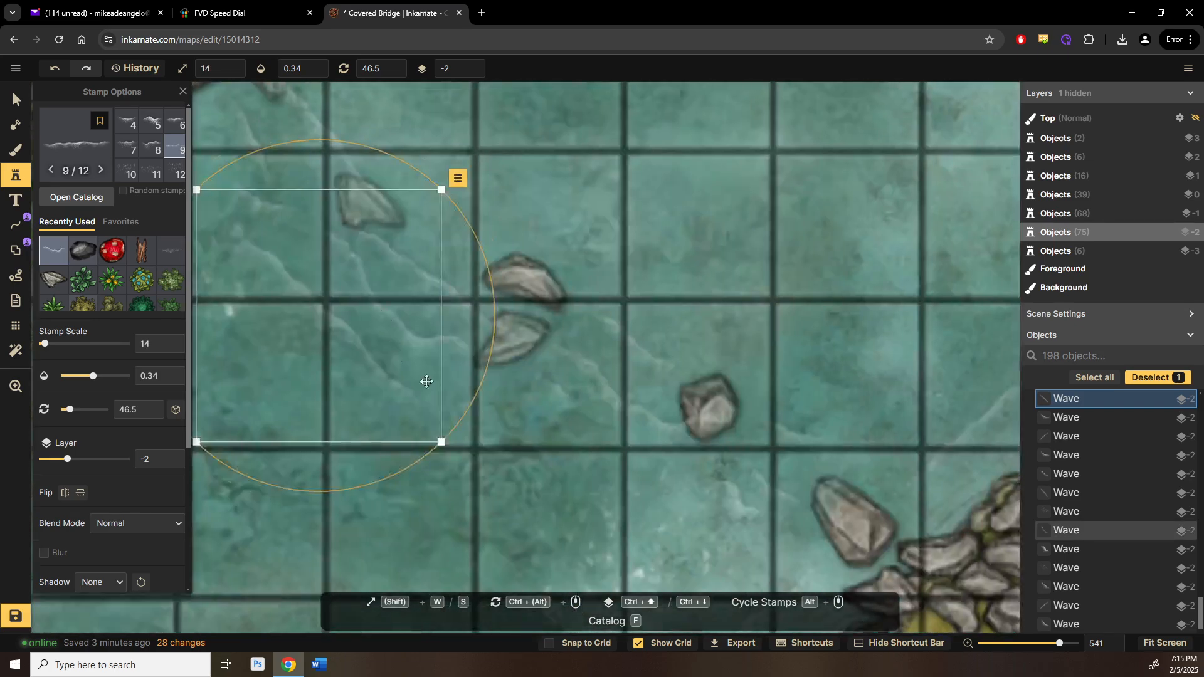
{"action": "key", "text": "w"}
{"action": "left_click_drag", "start_coordinate": [570, 487], "coordinate": [470, 365]}
{"action": "left_click", "coordinate": [471, 365]}
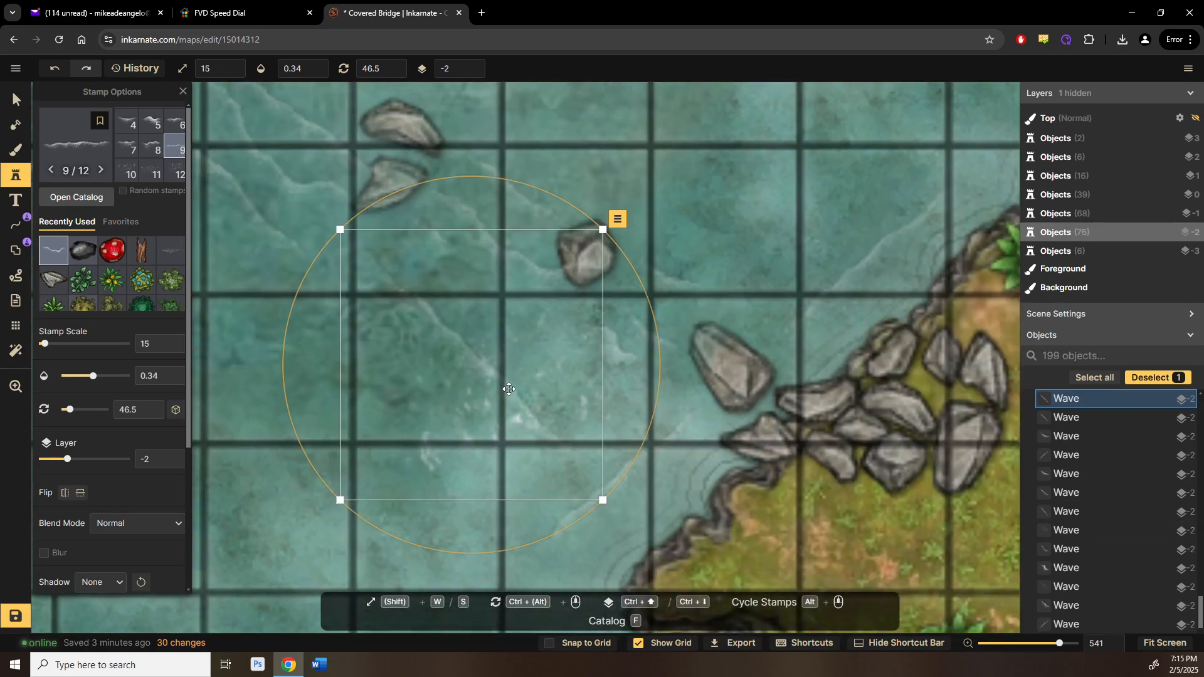
{"action": "key", "text": "Delete"}
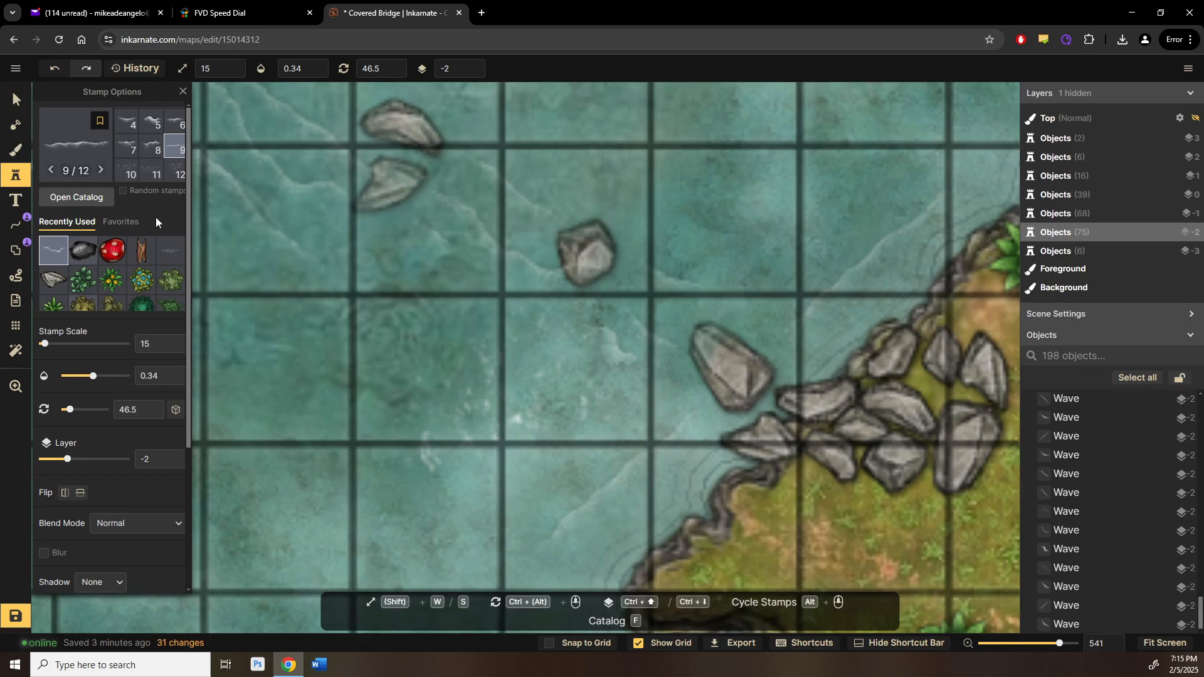
Step: Enable random stamps and place two waves at scale 15 and rotation 46.5 in the river southwest of the boulder line
{"action": "left_click", "coordinate": [158, 156]}
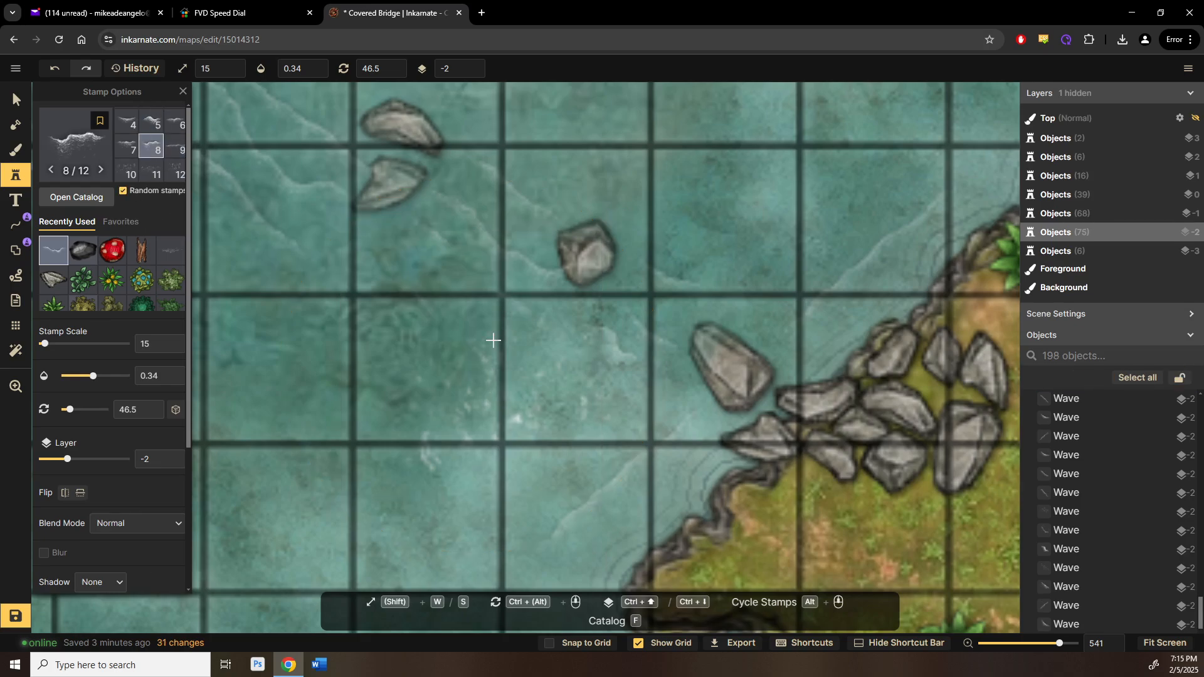
{"action": "left_click", "coordinate": [363, 267]}
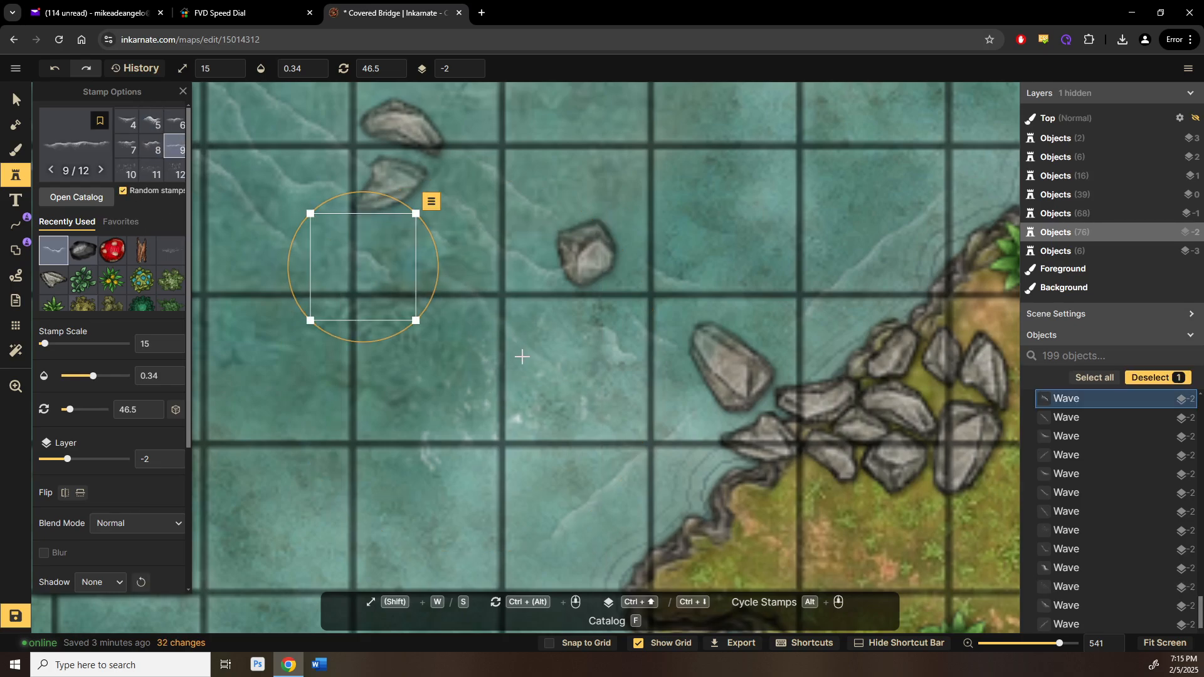
{"action": "left_click", "coordinate": [522, 357]}
Step: Place a wave rotated to 31 beside the northwesternmost river boulders, on their northeast side
{"action": "left_click_drag", "start_coordinate": [534, 443], "coordinate": [620, 526]}
{"action": "left_click_drag", "start_coordinate": [454, 414], "coordinate": [597, 535]}
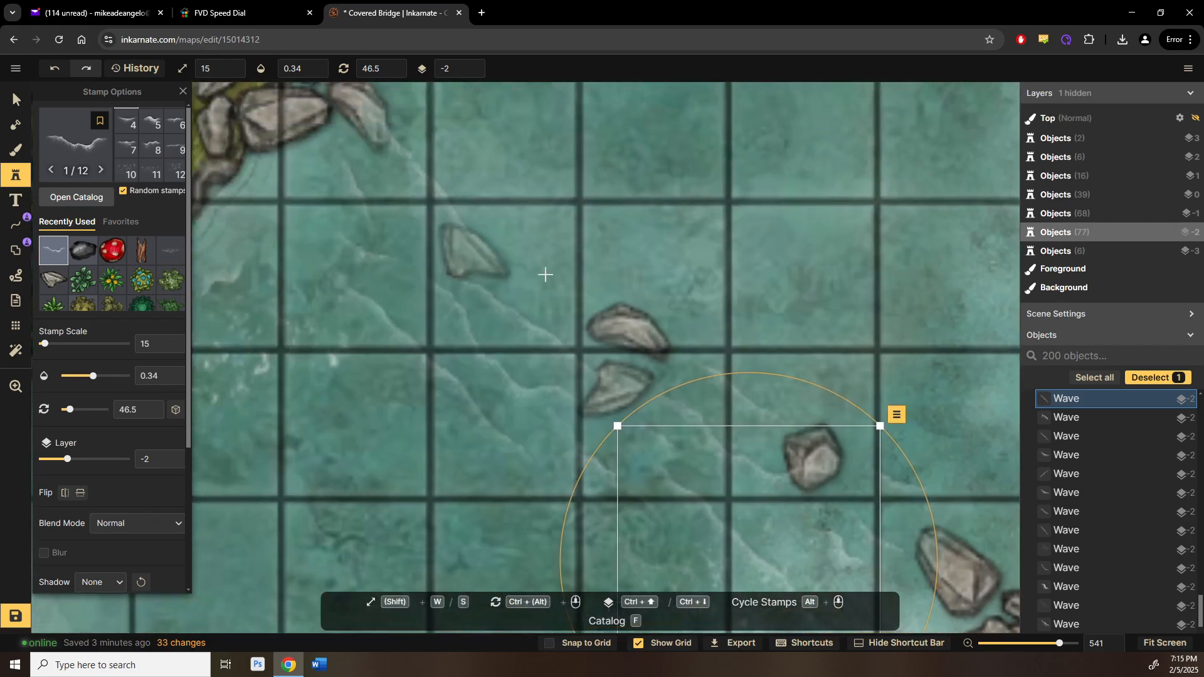
{"action": "scroll", "coordinate": [539, 263], "scroll_direction": "down", "scroll_amount": 2}
{"action": "left_click_drag", "start_coordinate": [530, 247], "coordinate": [524, 414]}
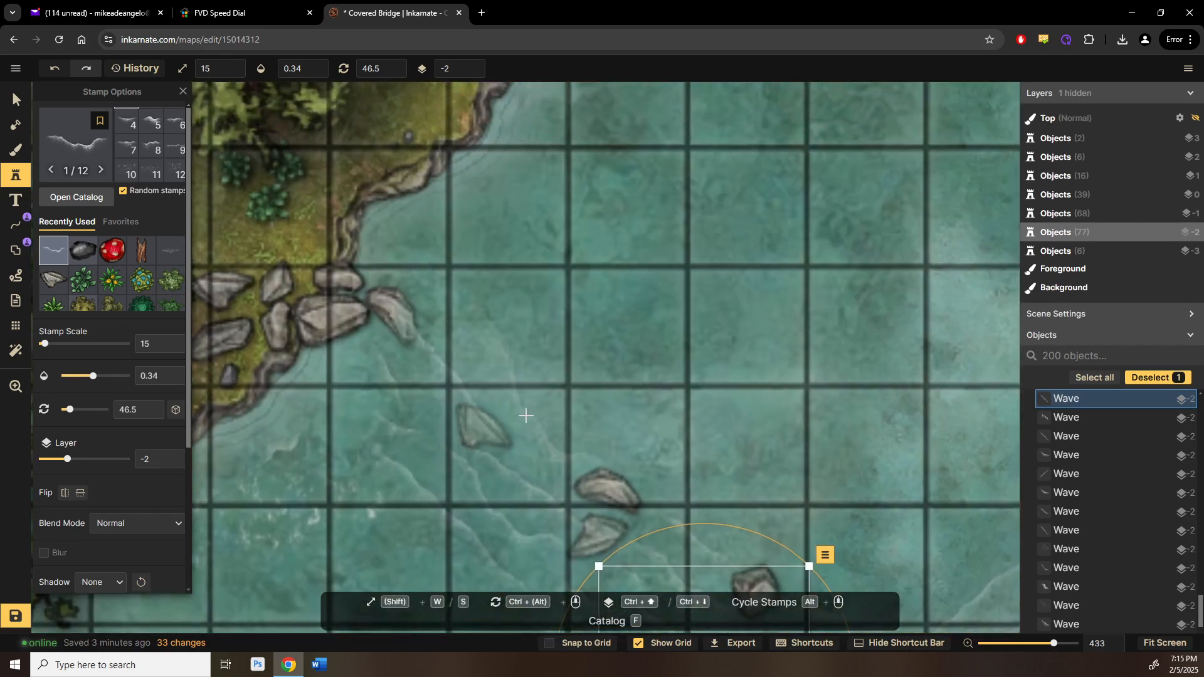
{"action": "left_click", "coordinate": [479, 314]}
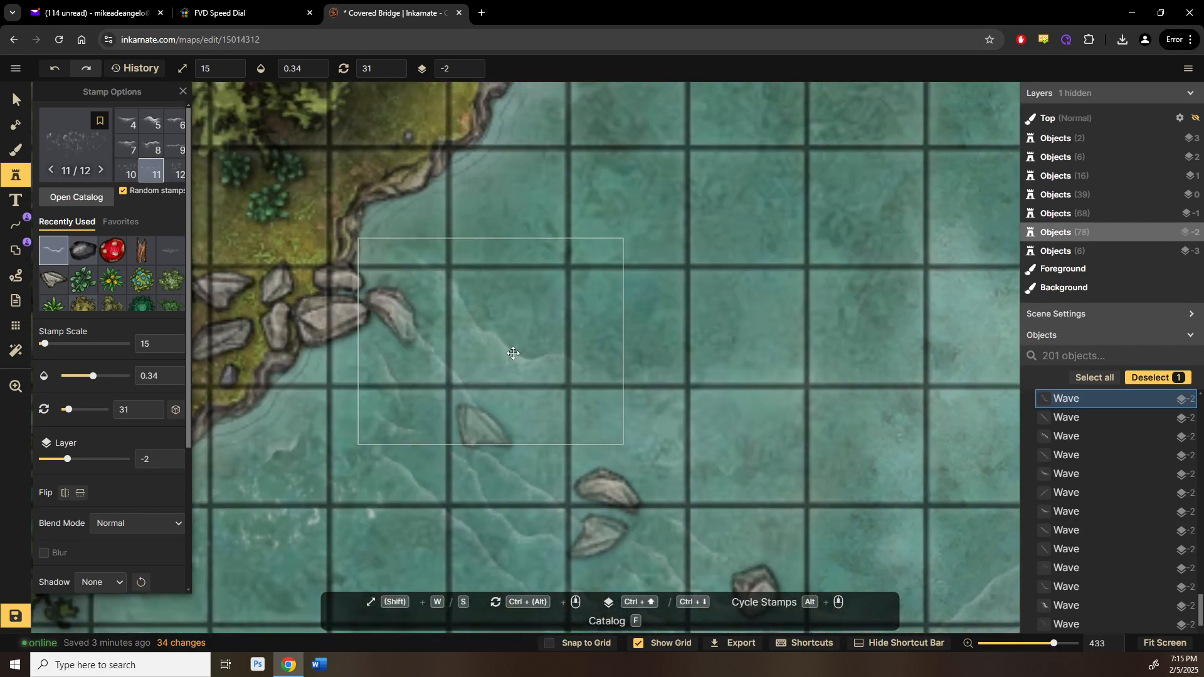
{"action": "left_click_drag", "start_coordinate": [560, 325], "coordinate": [407, 228]}
Step: Place two small waves at rotation 31 in the water northeast of the middle boulders and adjust their positions
{"action": "left_click", "coordinate": [535, 359]}
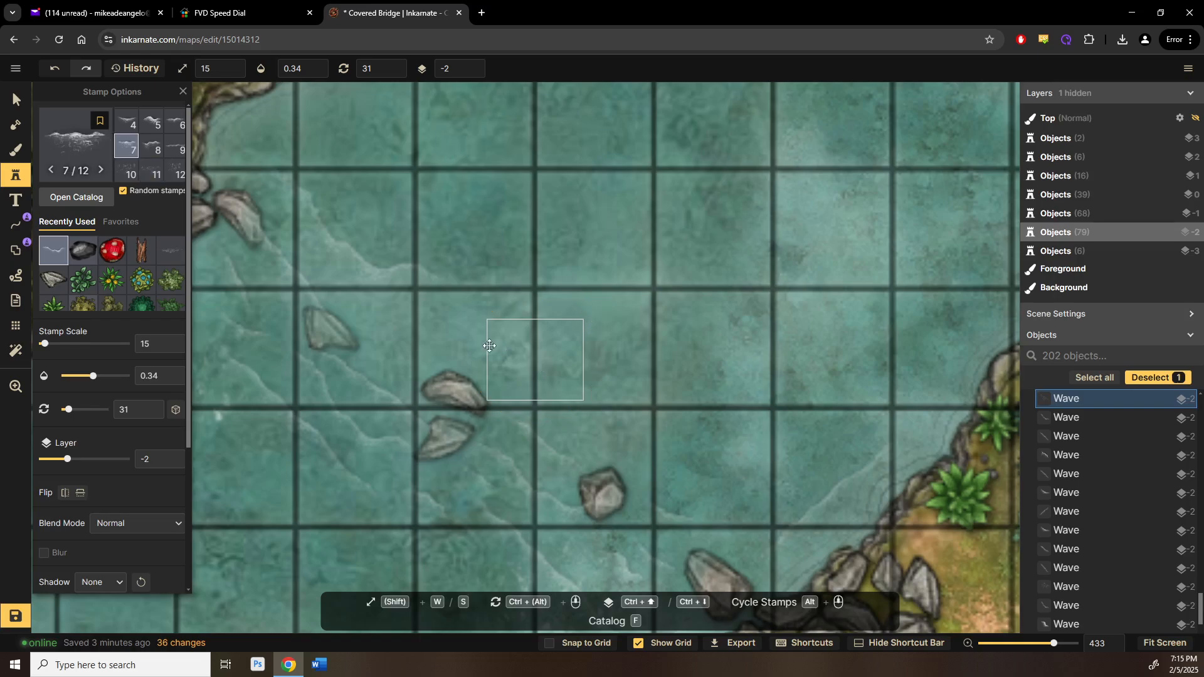
{"action": "left_click_drag", "start_coordinate": [400, 357], "coordinate": [399, 360]}
{"action": "left_click", "coordinate": [555, 344]}
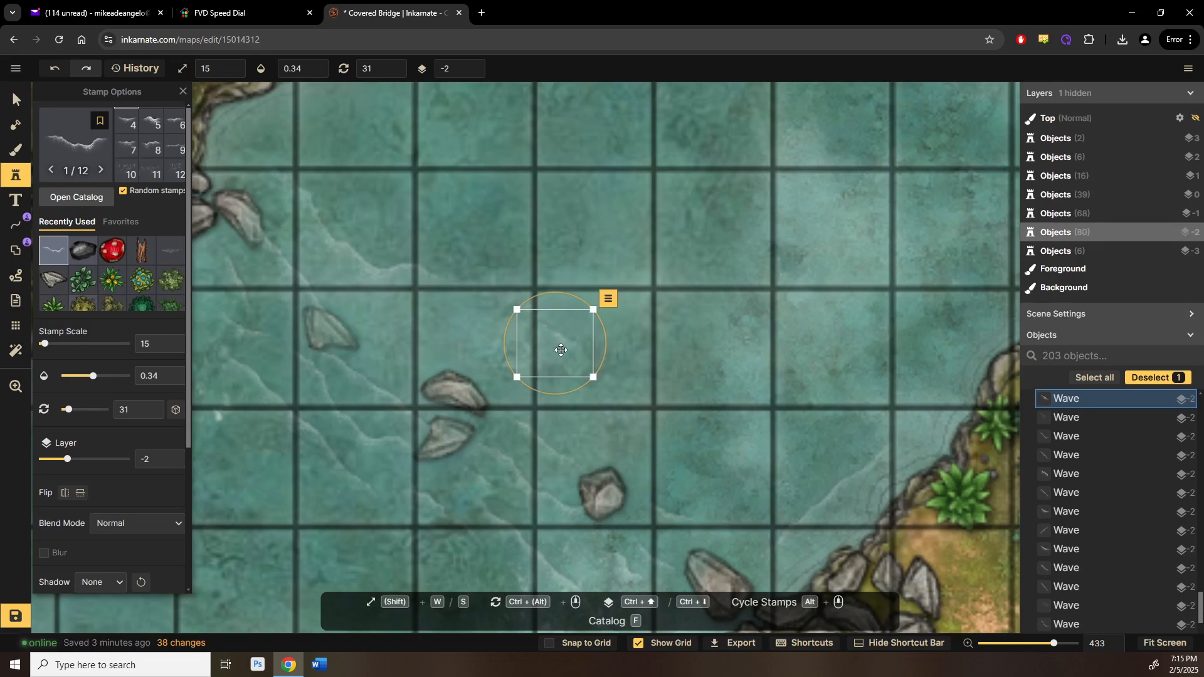
{"action": "left_click_drag", "start_coordinate": [559, 347], "coordinate": [434, 341]}
Step: Place a large wave between the single middle boulder and the eastern bank, and set its rotation to 1
{"action": "left_click", "coordinate": [551, 352]}
{"action": "left_click_drag", "start_coordinate": [551, 352], "coordinate": [700, 477]}
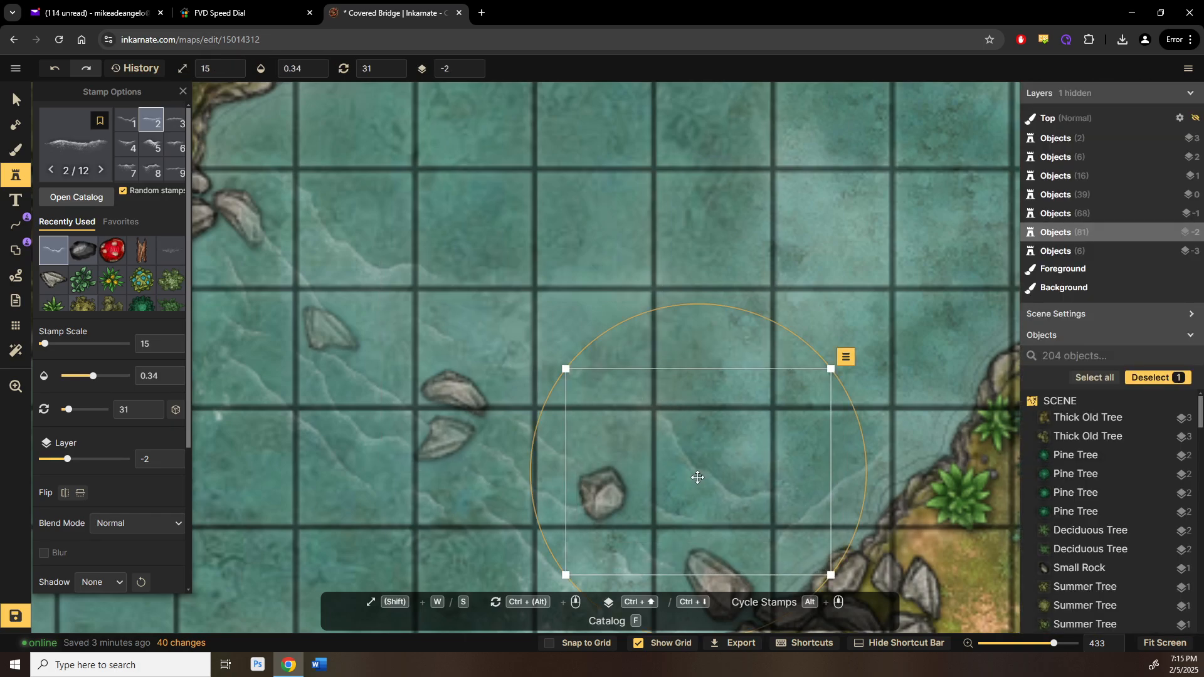
{"action": "scroll", "coordinate": [698, 477], "scroll_direction": "down", "scroll_amount": 6}
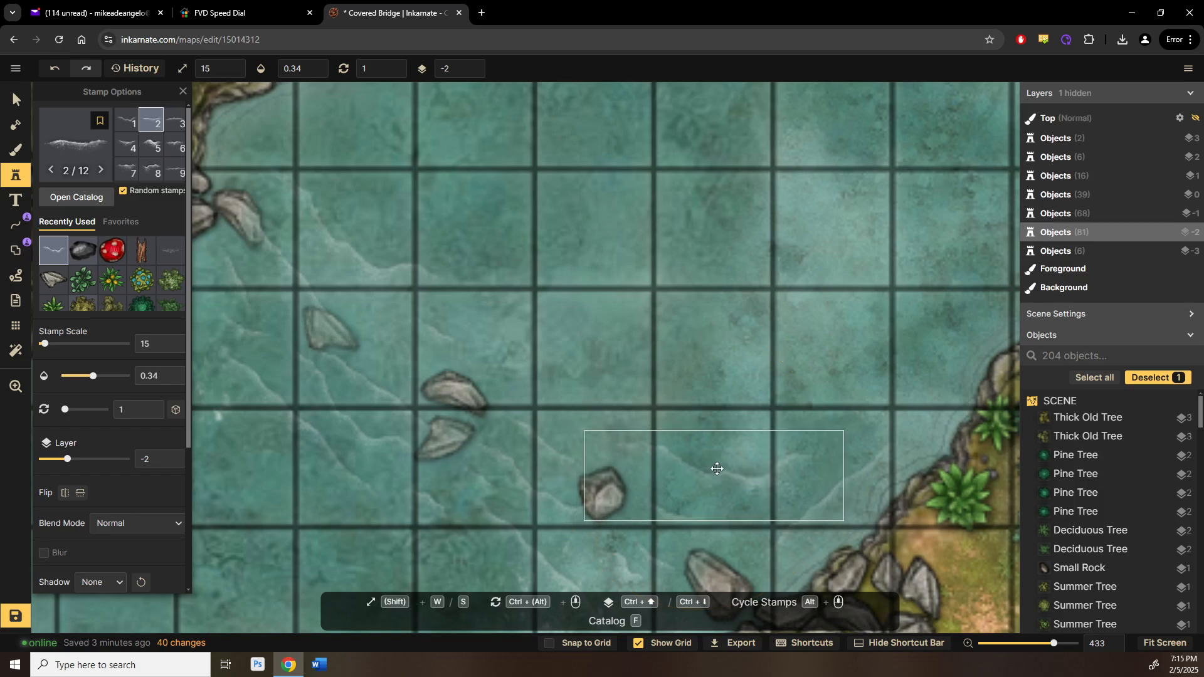
Step: Add three more waves at rotation 31 northeast of the boulder line, using variant 9 for the last one
{"action": "left_click", "coordinate": [584, 349]}
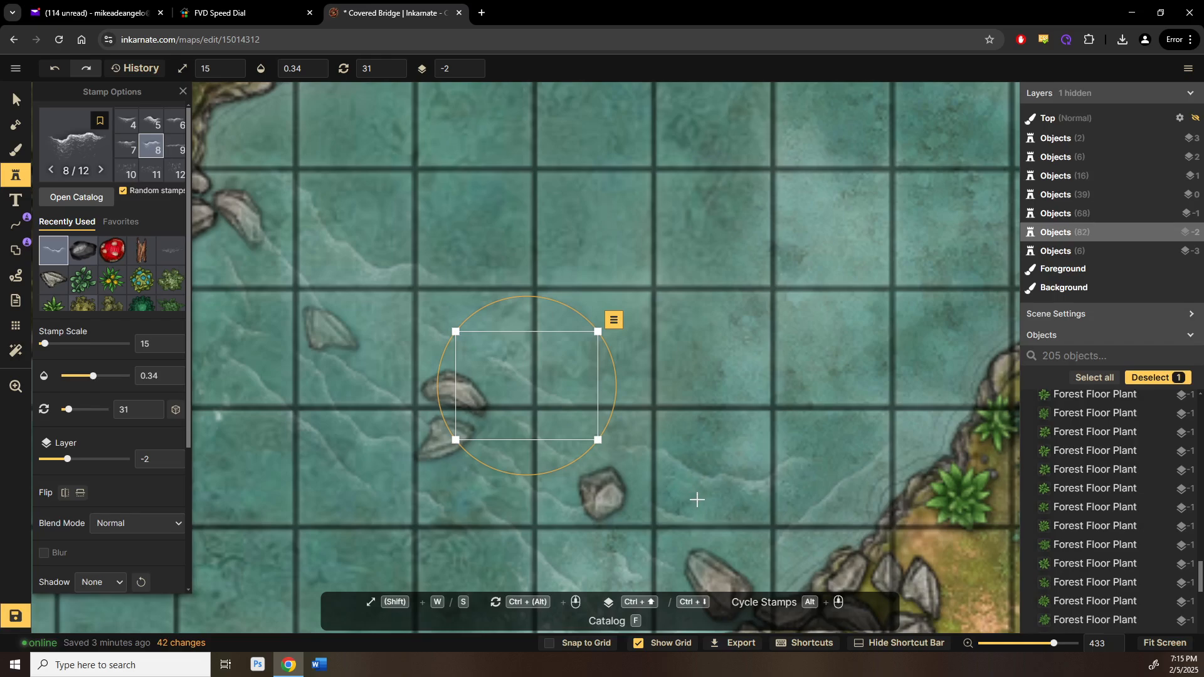
{"action": "left_click", "coordinate": [724, 512]}
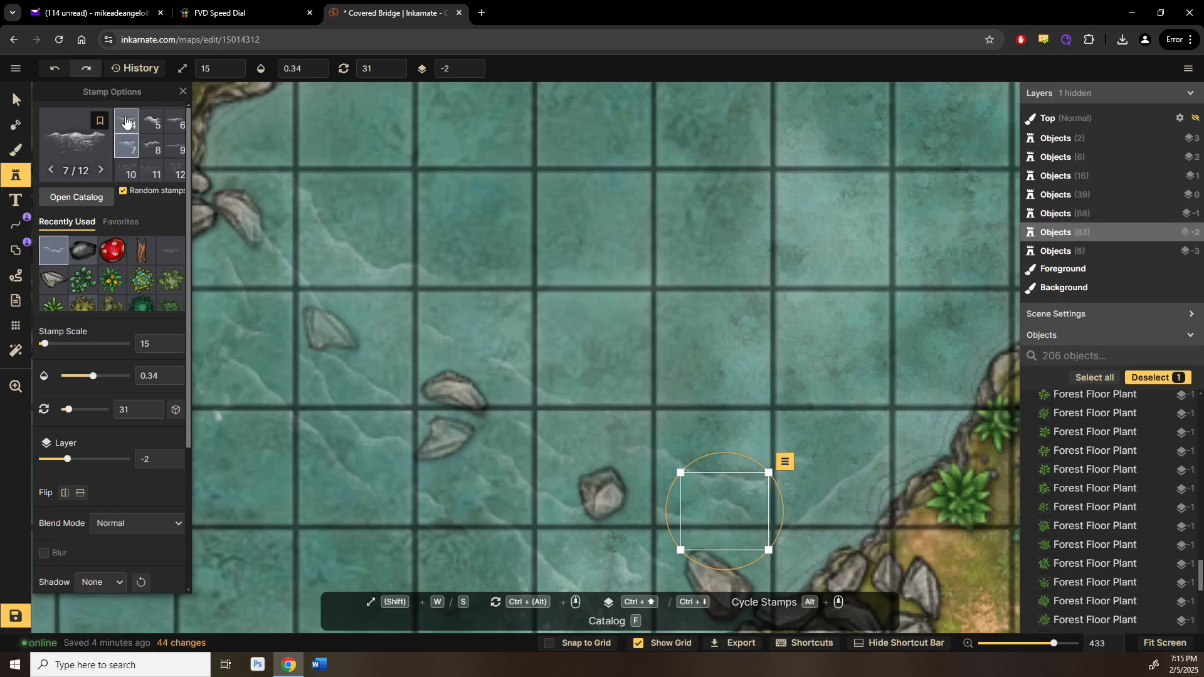
{"action": "left_click", "coordinate": [184, 149]}
{"action": "left_click", "coordinate": [602, 360]}
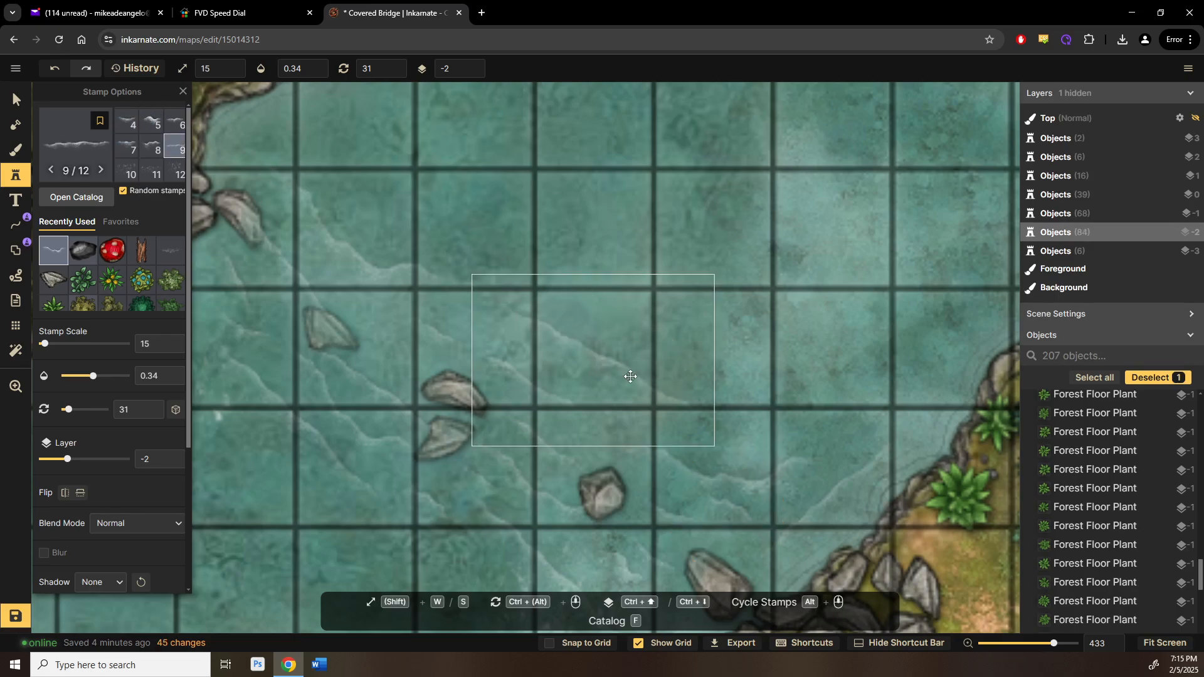
Step: Place two waves at scale 15 and rotation 31 around the boulders beside the covered bridge's eastern edge
{"action": "left_click_drag", "start_coordinate": [459, 337], "coordinate": [781, 116]}
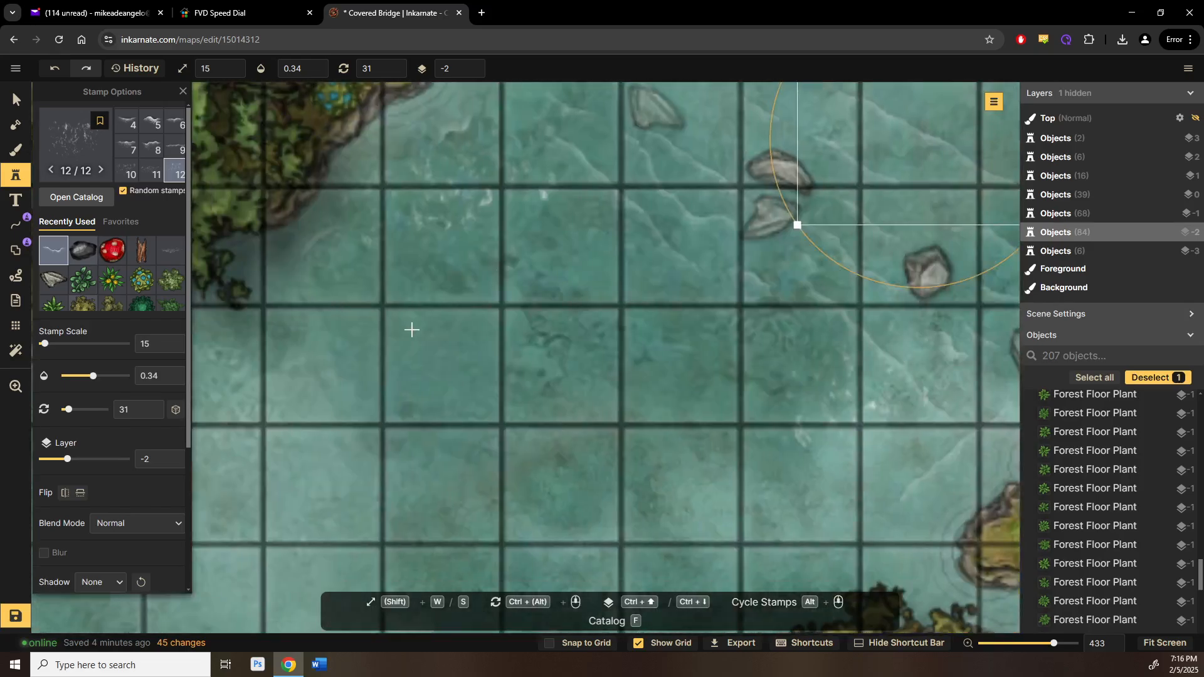
{"action": "left_click_drag", "start_coordinate": [388, 352], "coordinate": [660, 178]}
{"action": "left_click_drag", "start_coordinate": [377, 427], "coordinate": [629, 301]}
{"action": "scroll", "coordinate": [499, 367], "scroll_direction": "down", "scroll_amount": 3}
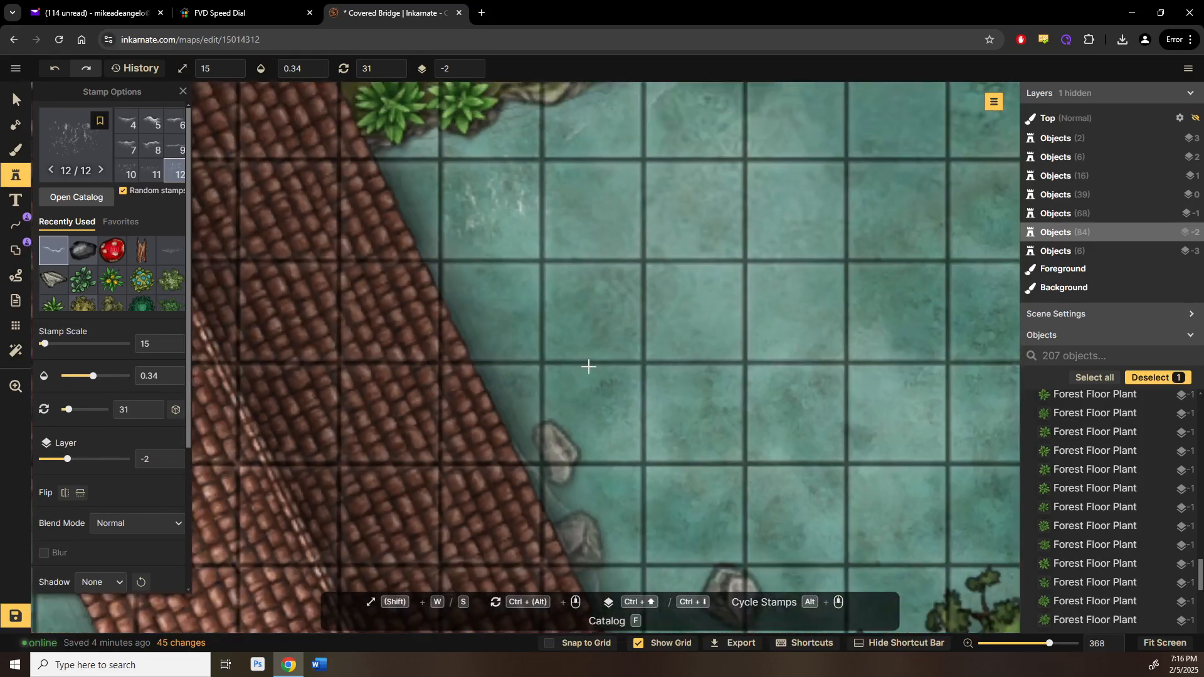
{"action": "left_click", "coordinate": [539, 378]}
{"action": "left_click_drag", "start_coordinate": [537, 375], "coordinate": [559, 450]}
{"action": "left_click", "coordinate": [572, 407]}
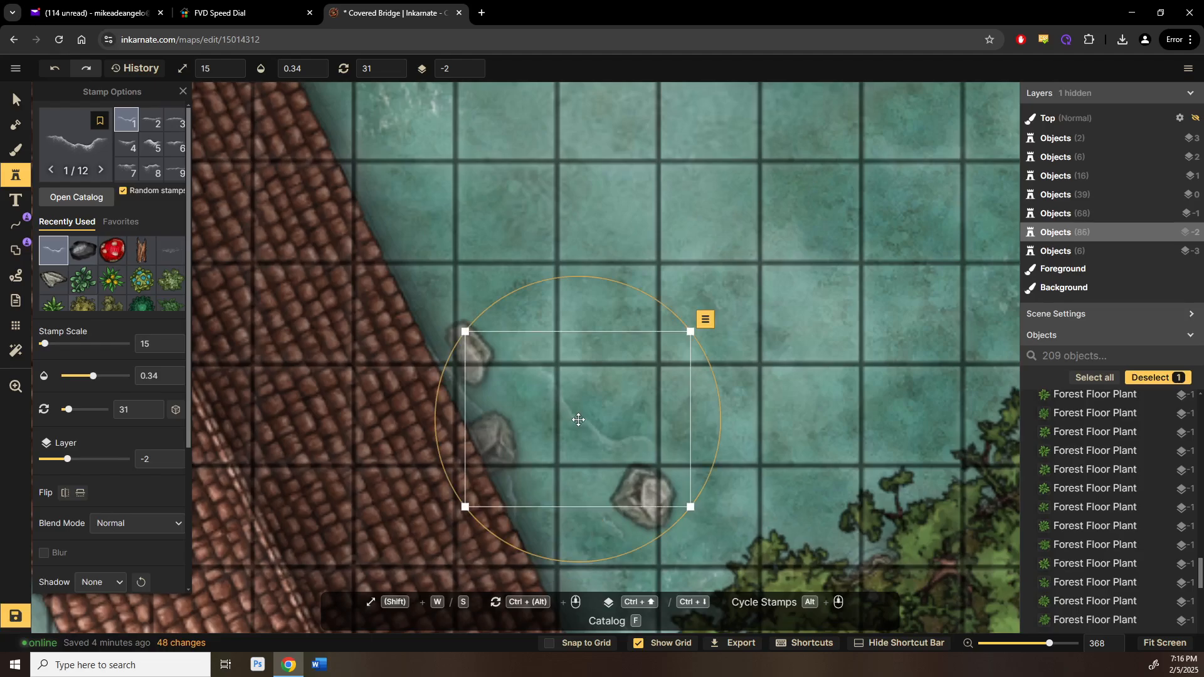
Step: Place two waves rotated to 61 along the bridge's eastern edge, just north of the boulders
{"action": "left_click", "coordinate": [422, 216]}
{"action": "left_click_drag", "start_coordinate": [418, 212], "coordinate": [465, 327]}
{"action": "scroll", "coordinate": [483, 293], "scroll_direction": "up", "scroll_amount": 2}
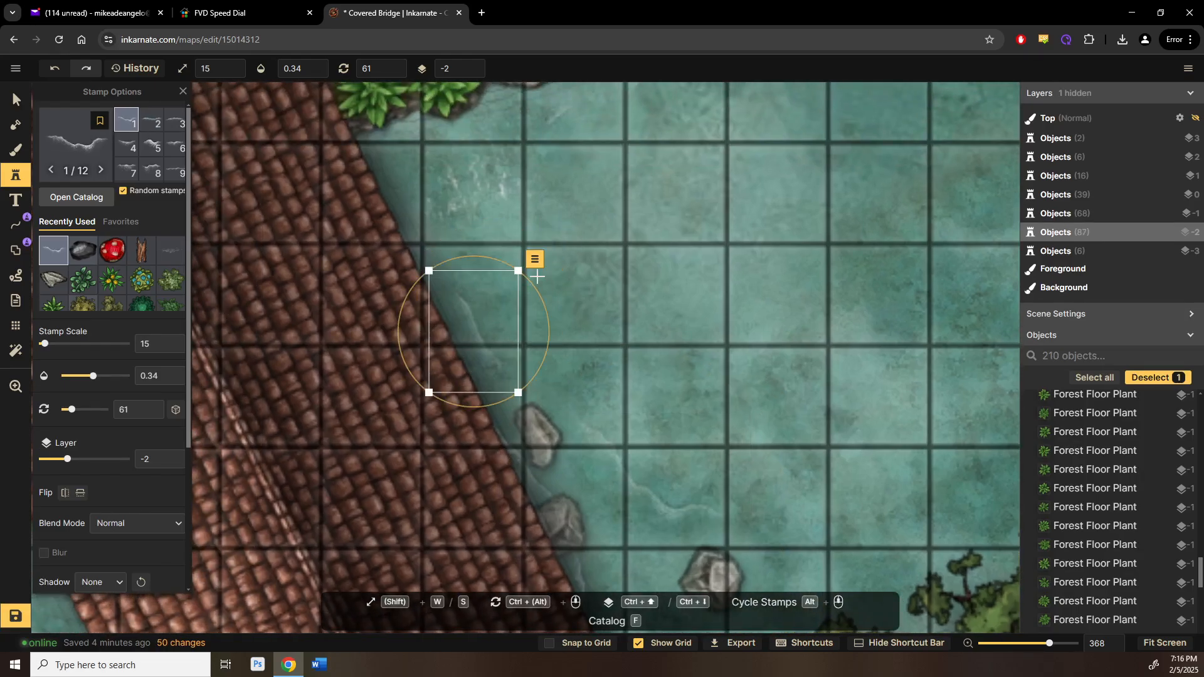
{"action": "left_click_drag", "start_coordinate": [540, 296], "coordinate": [548, 397]}
{"action": "left_click_drag", "start_coordinate": [598, 439], "coordinate": [511, 327]}
{"action": "left_click", "coordinate": [536, 341]}
Step: Place two waves along the bridge's western edge near the overhanging tree, rotating the first to 76 and the second to 66.5
{"action": "left_click_drag", "start_coordinate": [478, 366], "coordinate": [849, 172]}
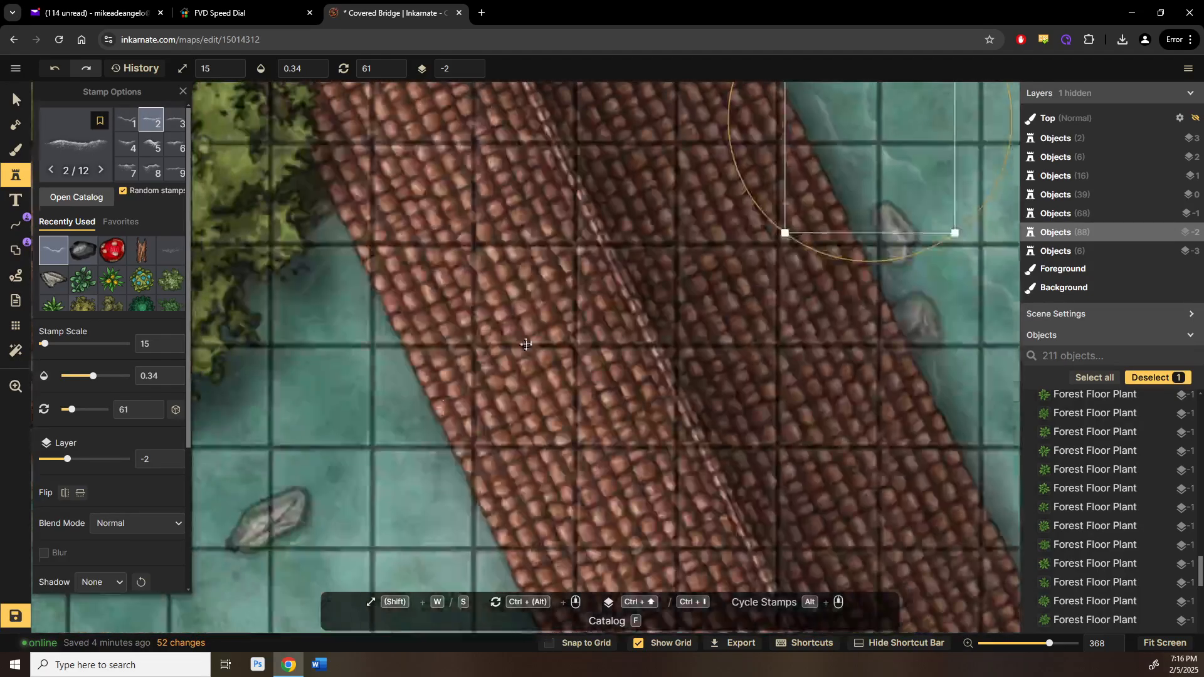
{"action": "left_click_drag", "start_coordinate": [473, 405], "coordinate": [586, 335]}
{"action": "left_click", "coordinate": [448, 285]}
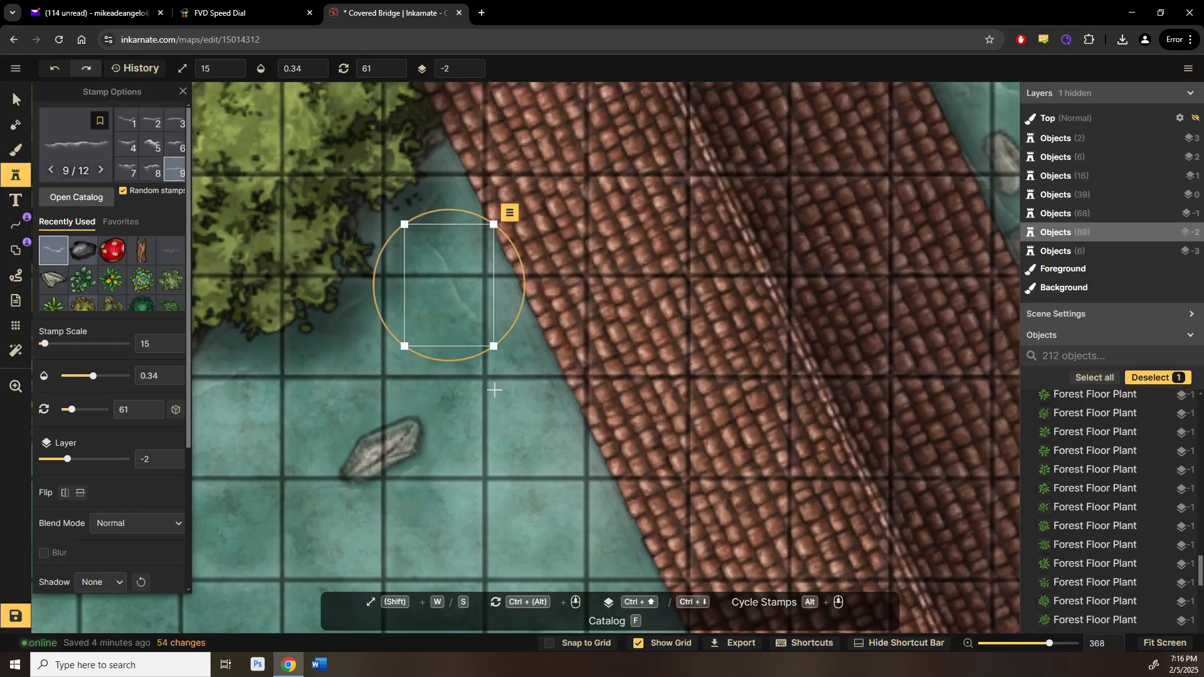
{"action": "scroll", "coordinate": [538, 392], "scroll_direction": "up", "scroll_amount": 3, "text": "ctrl"}
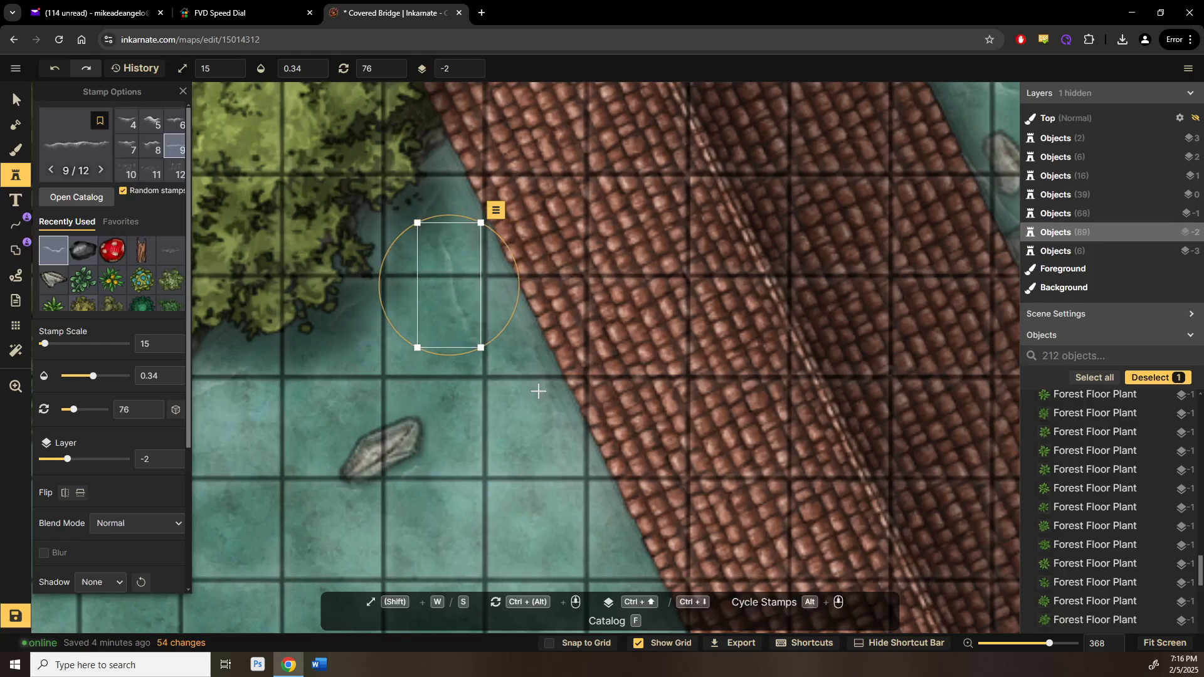
{"action": "left_click", "coordinate": [541, 386]}
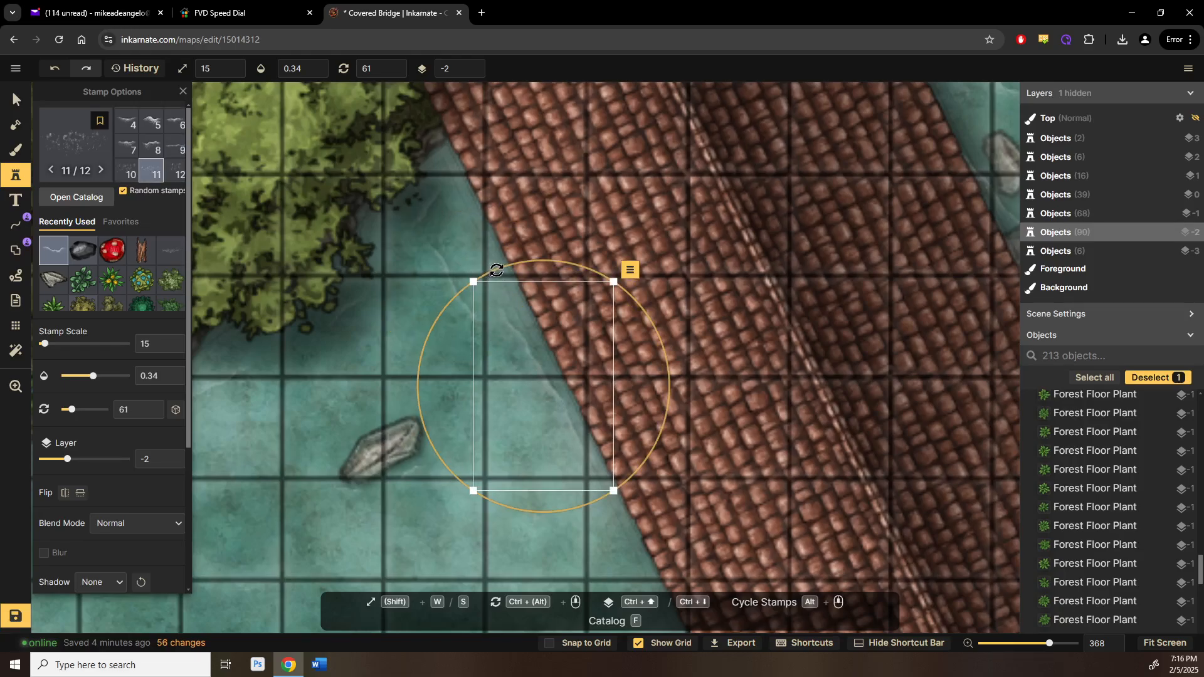
{"action": "left_click_drag", "start_coordinate": [496, 270], "coordinate": [504, 270]}
Step: Place three small waves at rotation 66.5 farther south along the bridge's western edge, keeping them close to the roof
{"action": "left_click_drag", "start_coordinate": [611, 501], "coordinate": [552, 344]}
{"action": "left_click", "coordinate": [560, 457]}
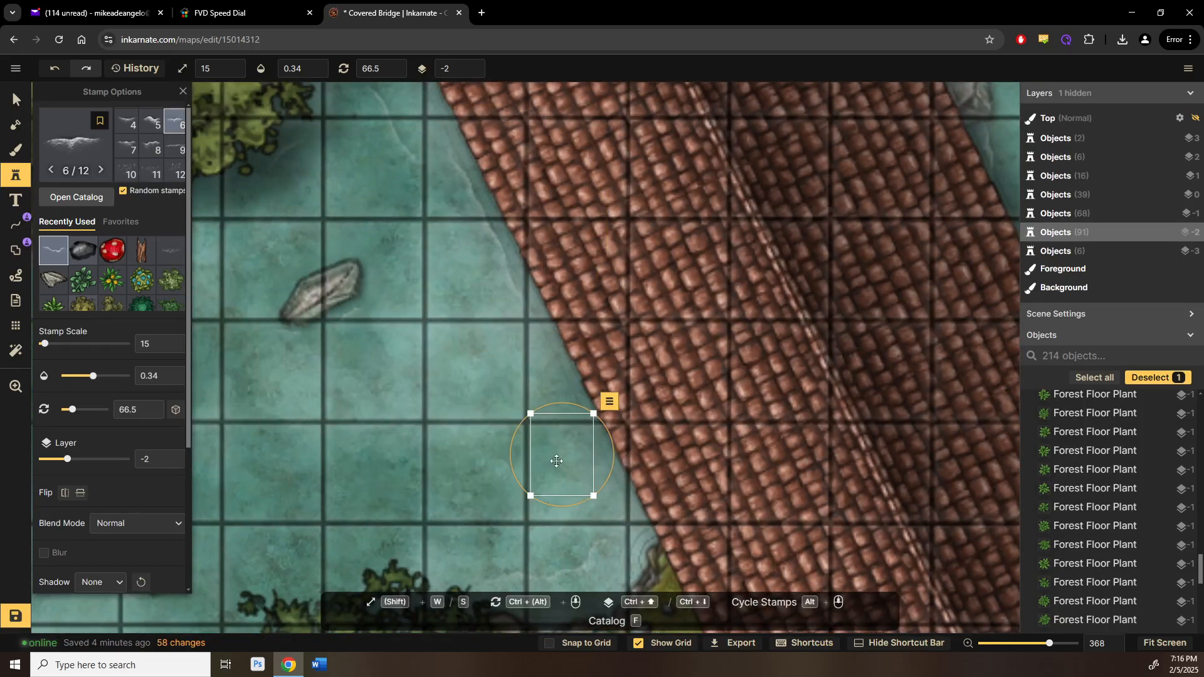
{"action": "left_click_drag", "start_coordinate": [571, 469], "coordinate": [577, 465]}
{"action": "left_click", "coordinate": [554, 366]}
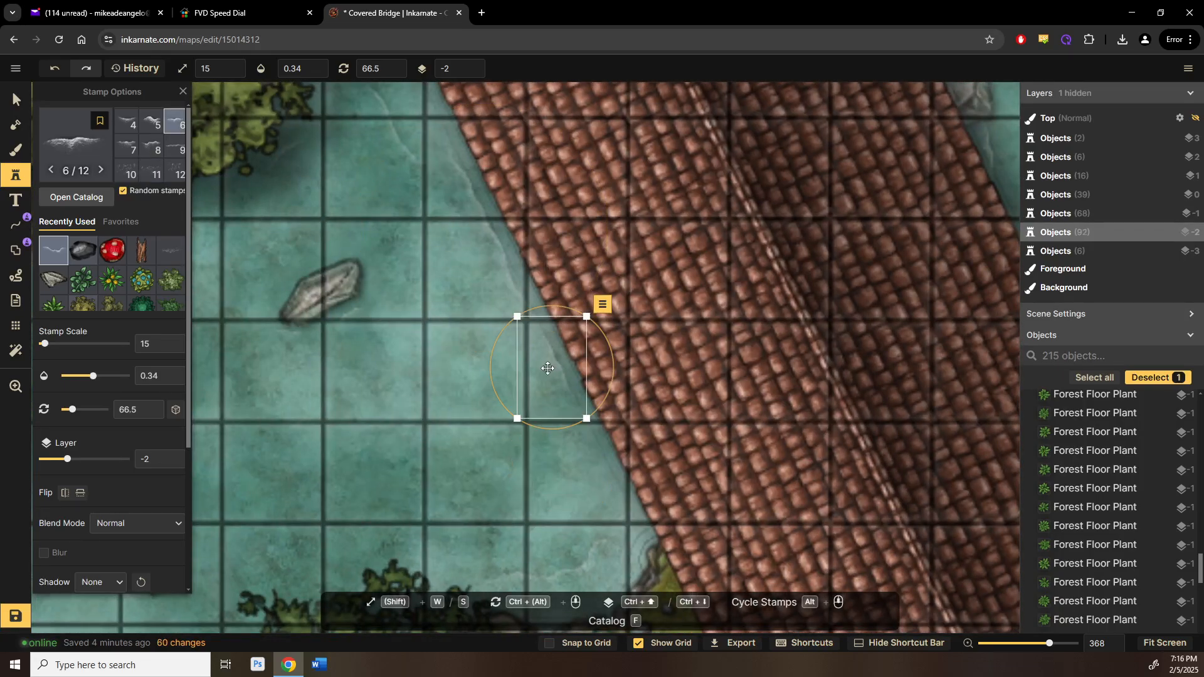
{"action": "left_click", "coordinate": [614, 508]}
{"action": "left_click_drag", "start_coordinate": [614, 507], "coordinate": [610, 478]}
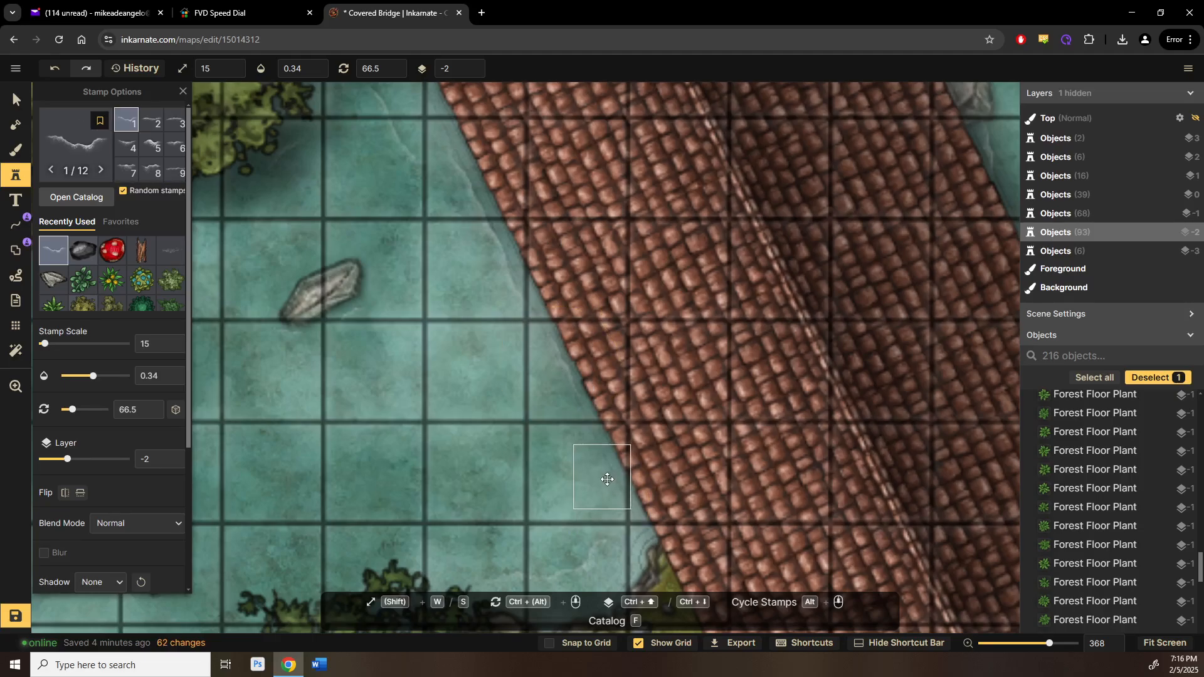
Step: Set up the brush with the teal water texture on the background layer and reduce its size to 13
{"action": "left_click_drag", "start_coordinate": [506, 370], "coordinate": [417, 509]}
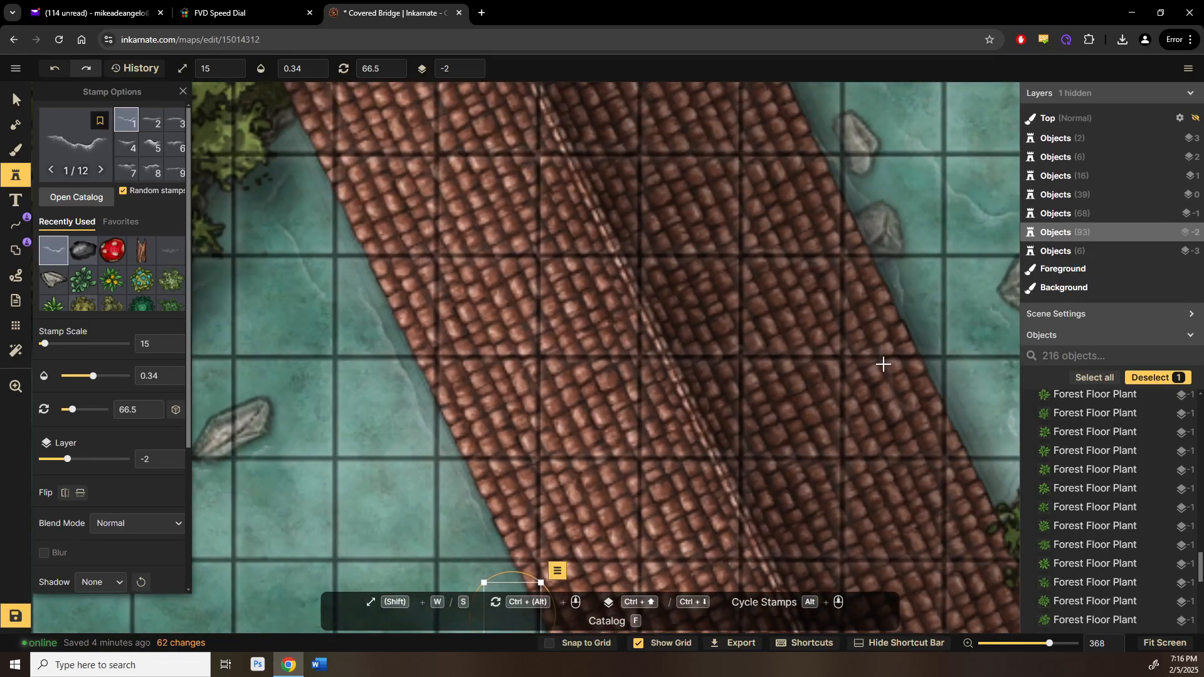
{"action": "left_click_drag", "start_coordinate": [884, 364], "coordinate": [671, 428]}
{"action": "scroll", "coordinate": [826, 439], "scroll_direction": "up", "scroll_amount": 5}
{"action": "left_click_drag", "start_coordinate": [795, 452], "coordinate": [674, 360]}
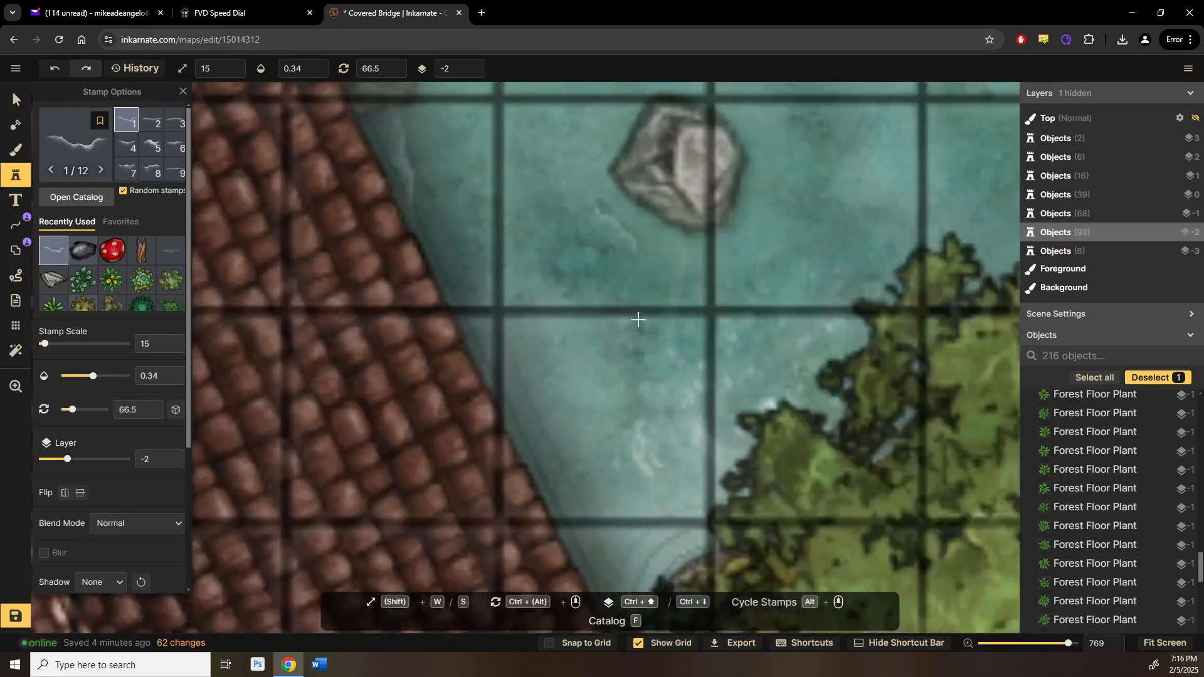
{"action": "left_click_drag", "start_coordinate": [637, 320], "coordinate": [613, 292]}
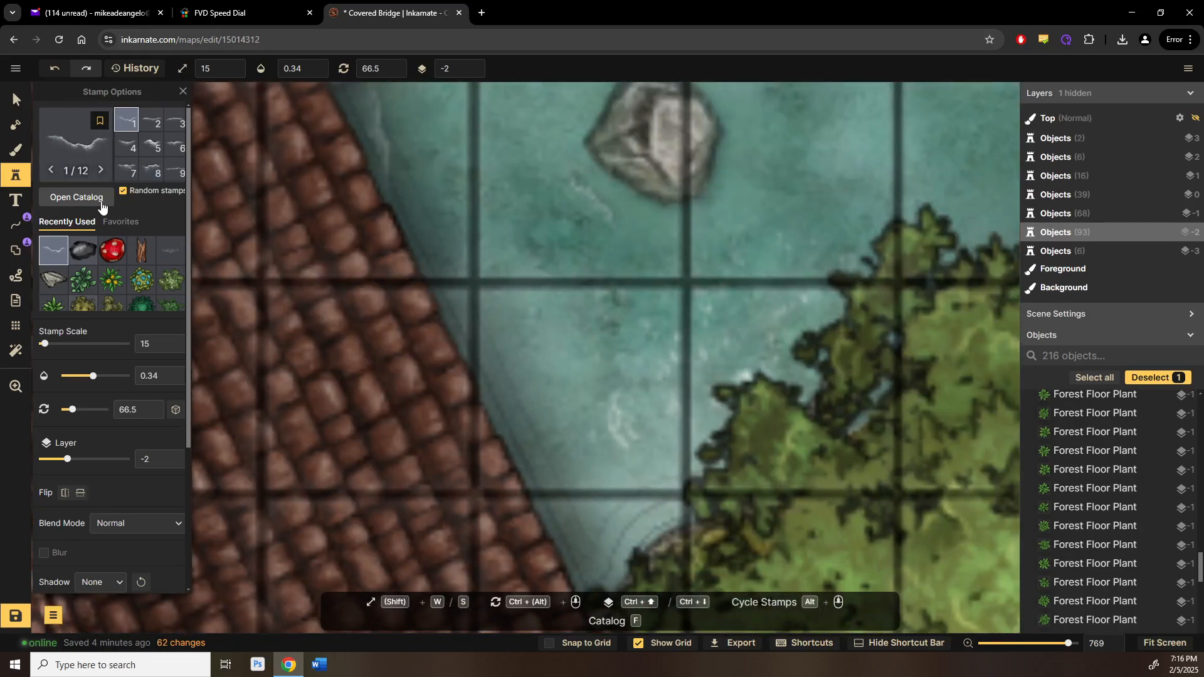
{"action": "left_click", "coordinate": [16, 149]}
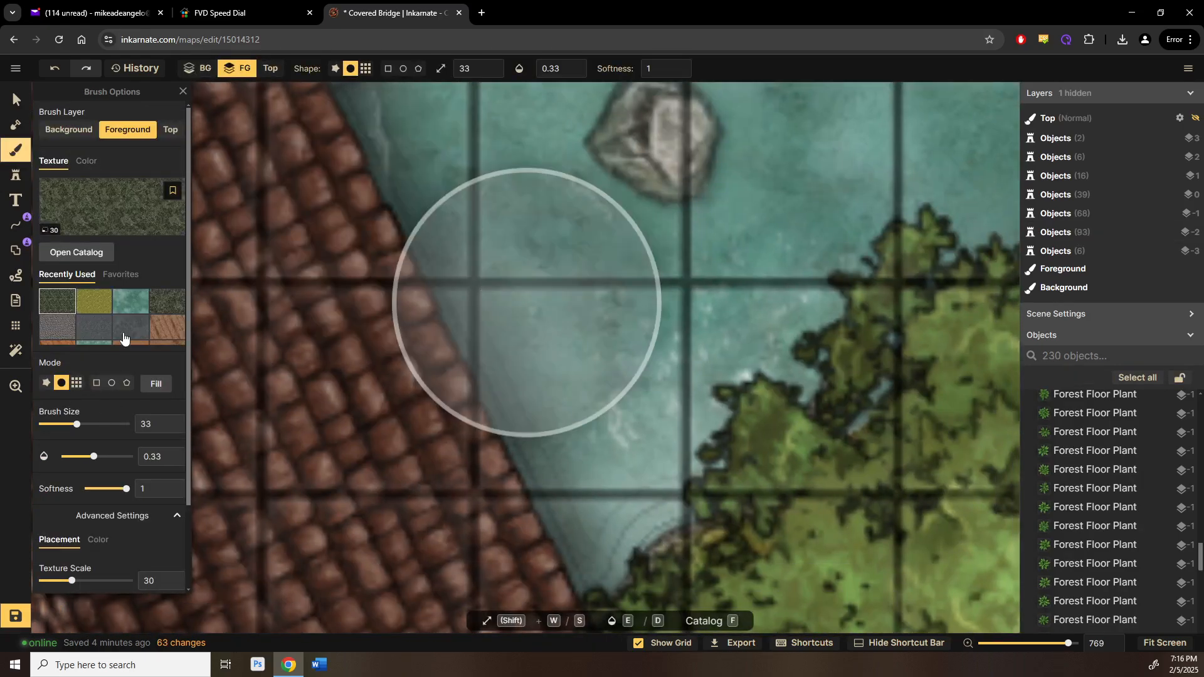
{"action": "left_click", "coordinate": [129, 301]}
{"action": "key", "text": "a"}
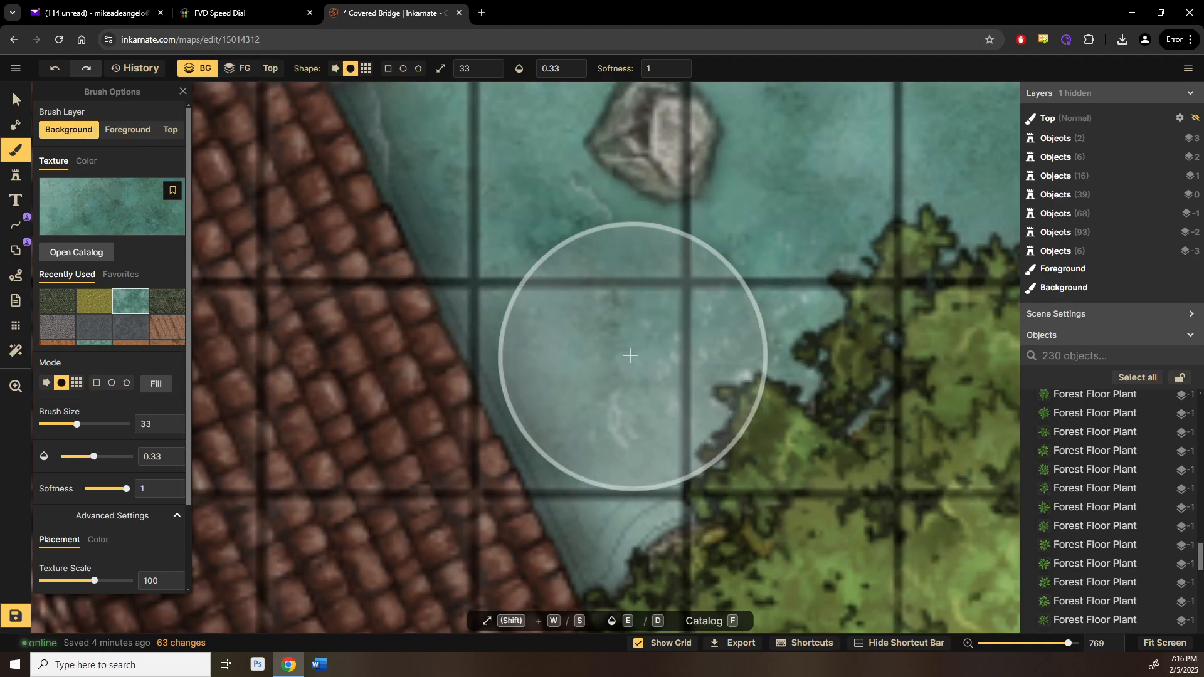
{"action": "key", "text": "s"}
{"action": "key", "text": "s"}
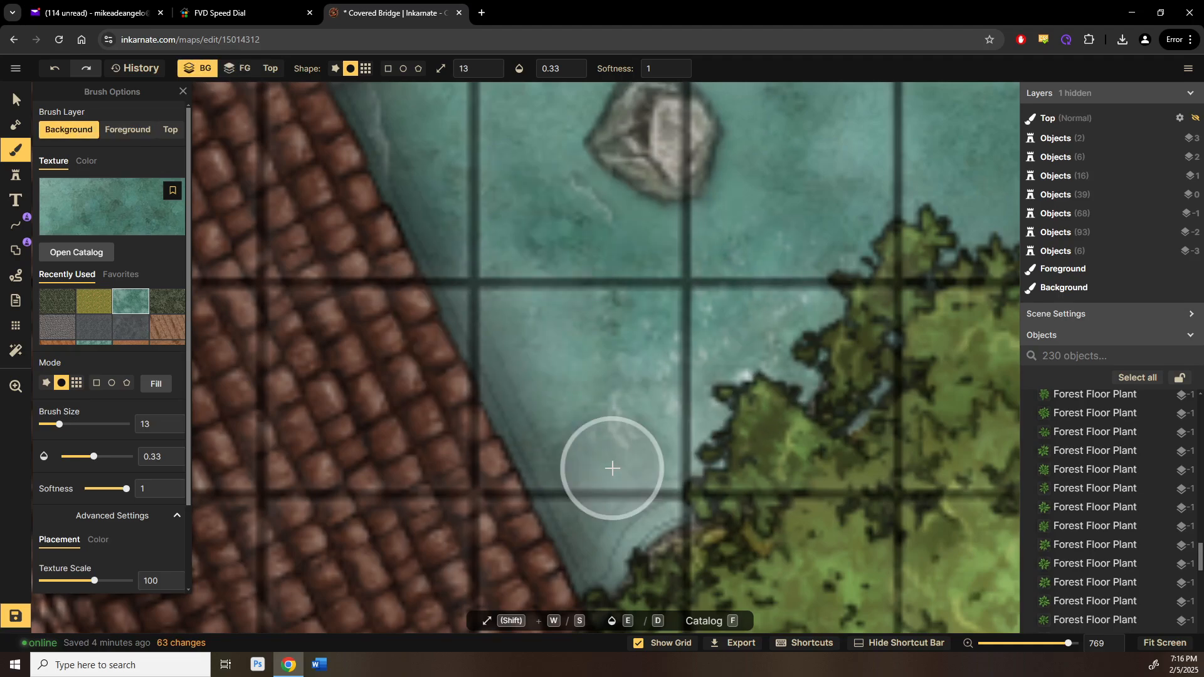
Step: Paint the water along the bridge's southeastern edge at opacity 0.33, and repaint it at opacity 1
{"action": "mouse_move", "coordinate": [617, 421]}
{"action": "left_mouse_down"}
{"action": "mouse_move", "coordinate": [566, 300]}
{"action": "mouse_move", "coordinate": [526, 303]}
{"action": "left_mouse_up"}
{"action": "left_click", "coordinate": [175, 454]}
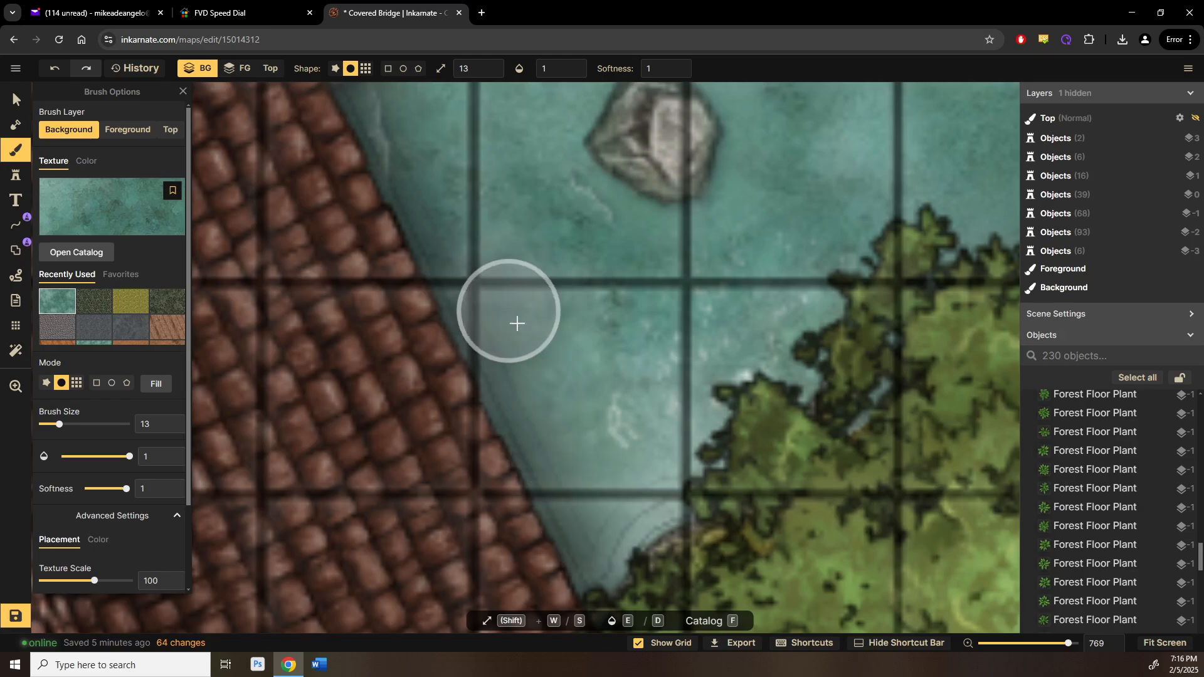
{"action": "mouse_move", "coordinate": [570, 409]}
{"action": "left_mouse_down"}
{"action": "mouse_move", "coordinate": [635, 494]}
{"action": "mouse_move", "coordinate": [613, 530]}
{"action": "mouse_move", "coordinate": [649, 487]}
{"action": "mouse_move", "coordinate": [600, 481]}
{"action": "left_mouse_up"}
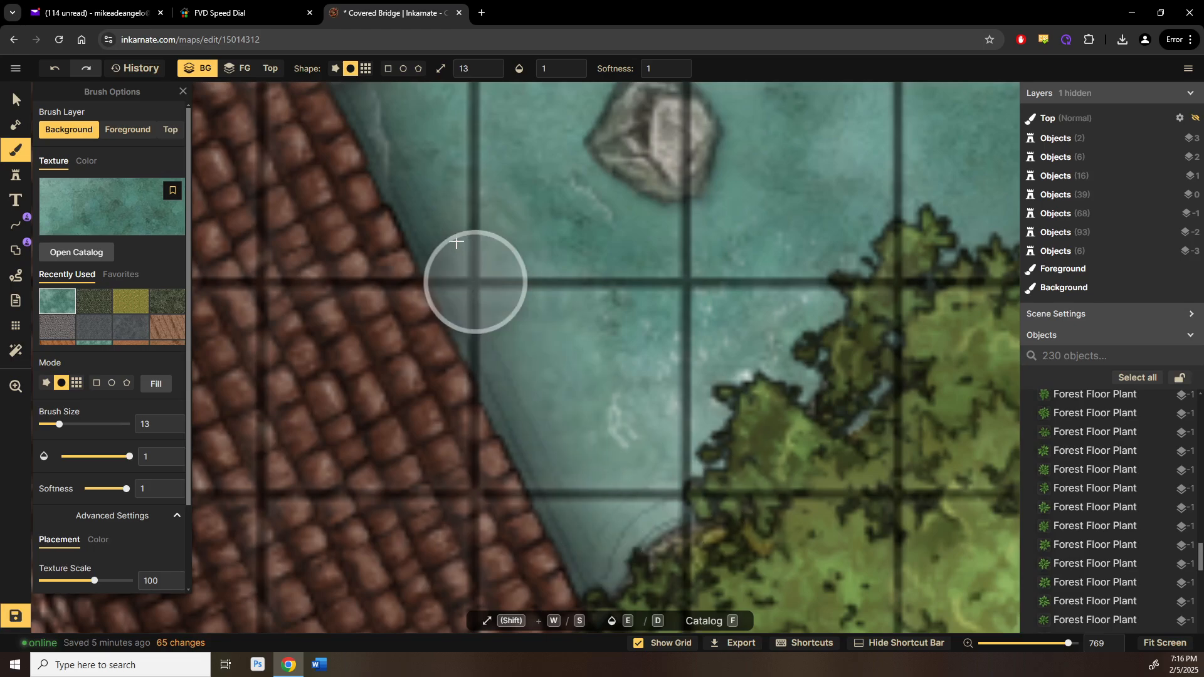
{"action": "mouse_move", "coordinate": [488, 365]}
{"action": "left_mouse_down"}
{"action": "mouse_move", "coordinate": [436, 228]}
{"action": "mouse_move", "coordinate": [586, 542]}
{"action": "mouse_move", "coordinate": [421, 238]}
{"action": "left_mouse_up"}
Step: Open the mask effect options to examine the outline, shadow and ripple settings
{"action": "scroll", "coordinate": [545, 449], "scroll_direction": "down", "scroll_amount": 2}
{"action": "scroll", "coordinate": [545, 449], "scroll_direction": "down", "scroll_amount": 3}
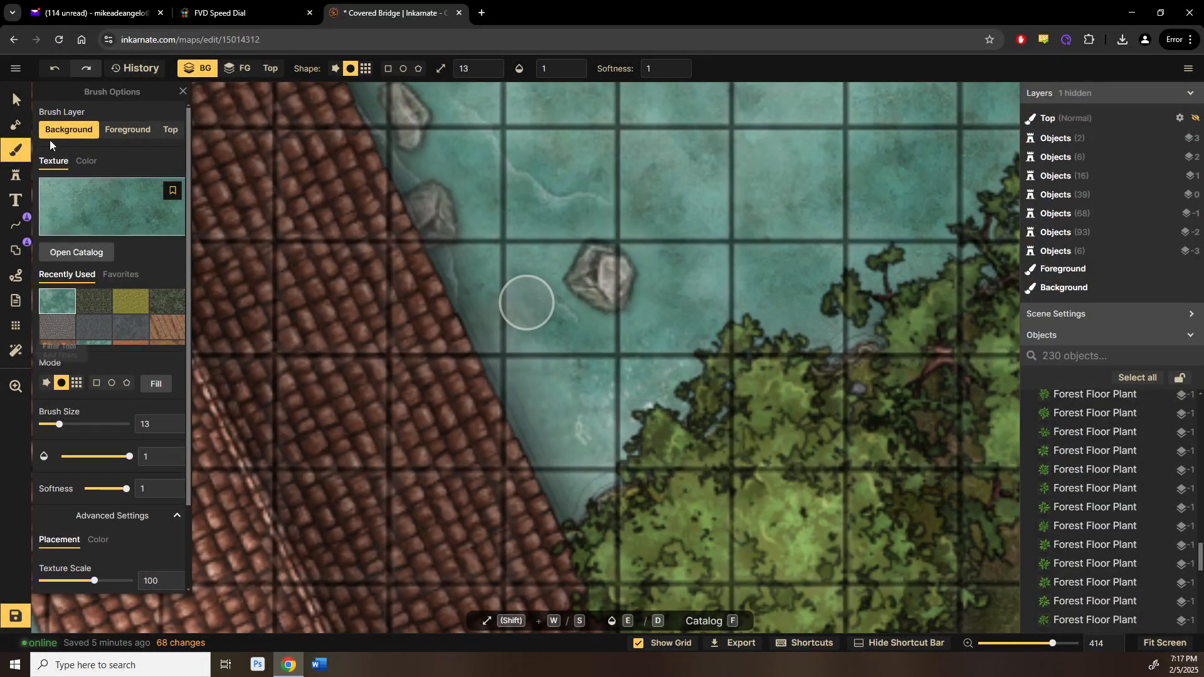
{"action": "left_click", "coordinate": [22, 130]}
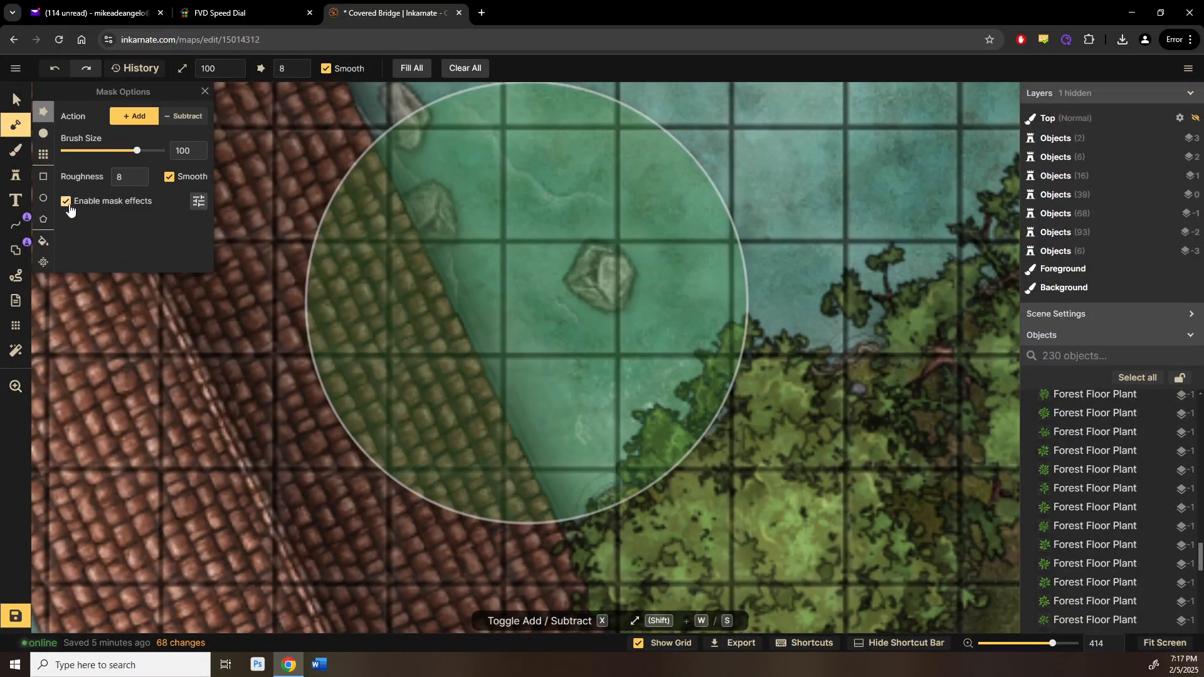
{"action": "left_click", "coordinate": [199, 202]}
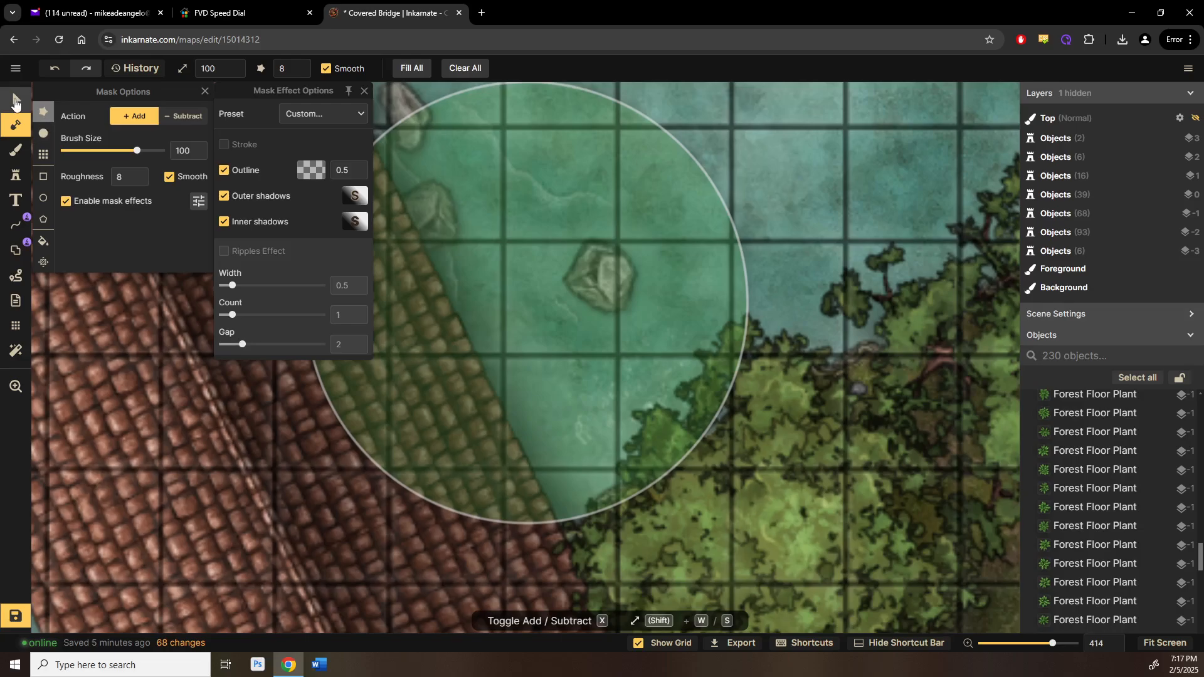
Step: Select the stamp-stroke line on layer -1 at the river bank east of the bridge
{"action": "left_click", "coordinate": [16, 105]}
{"action": "left_click", "coordinate": [787, 306]}
{"action": "scroll", "coordinate": [786, 306], "scroll_direction": "down", "scroll_amount": 5}
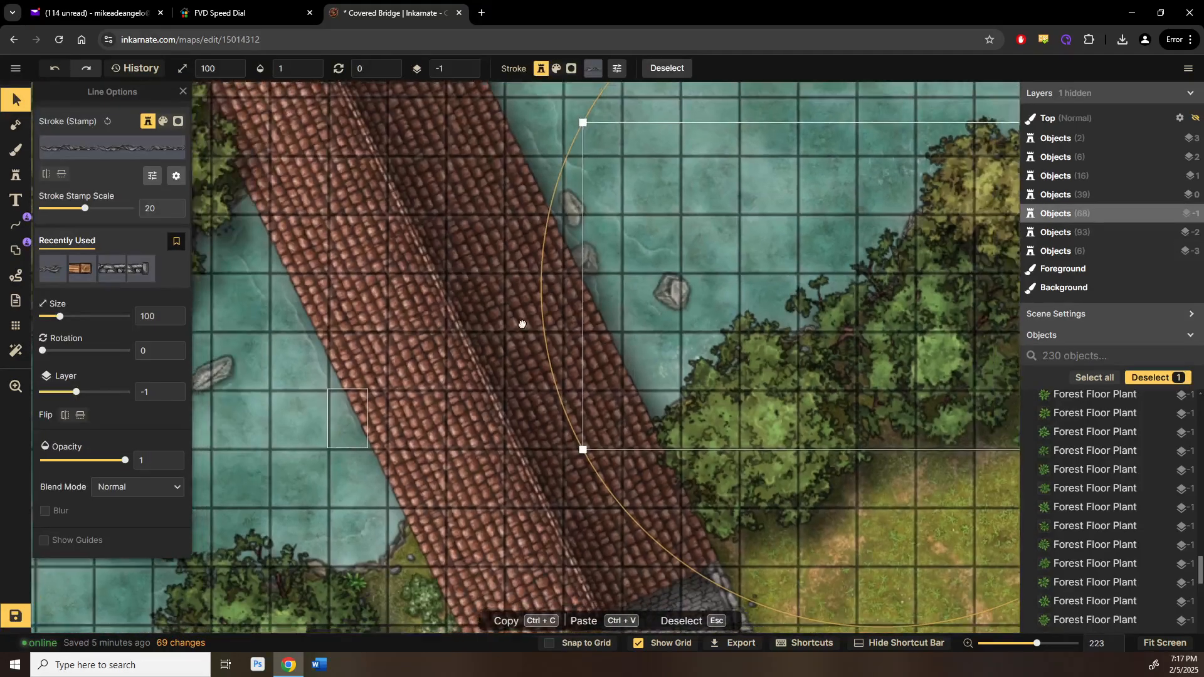
Step: Place a wave stamp at scale 15 and opacity 0.34 beside the boulder west of the bridge, and adjust its rotation to 127
{"action": "left_click_drag", "start_coordinate": [277, 428], "coordinate": [521, 324]}
{"action": "scroll", "coordinate": [522, 352], "scroll_direction": "down", "scroll_amount": 1}
{"action": "left_click_drag", "start_coordinate": [470, 395], "coordinate": [596, 455]}
{"action": "scroll", "coordinate": [640, 386], "scroll_direction": "up", "scroll_amount": 4}
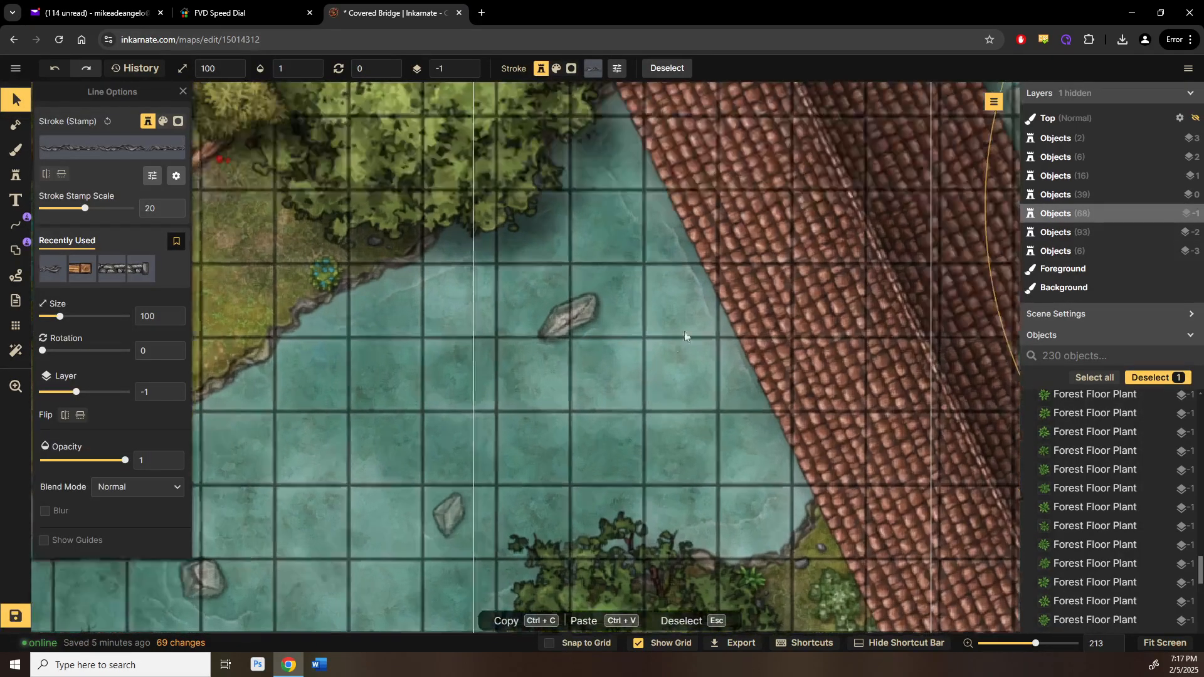
{"action": "left_click", "coordinate": [717, 285]}
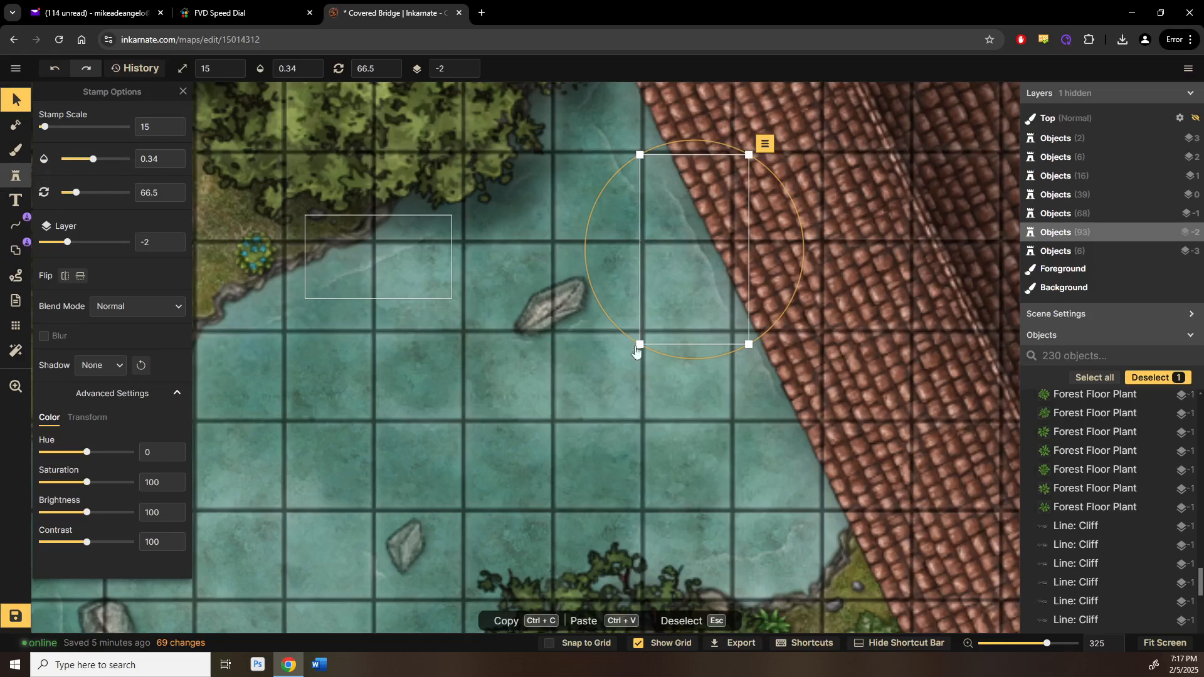
{"action": "scroll", "coordinate": [584, 372], "scroll_direction": "up", "scroll_amount": 5, "text": "alt"}
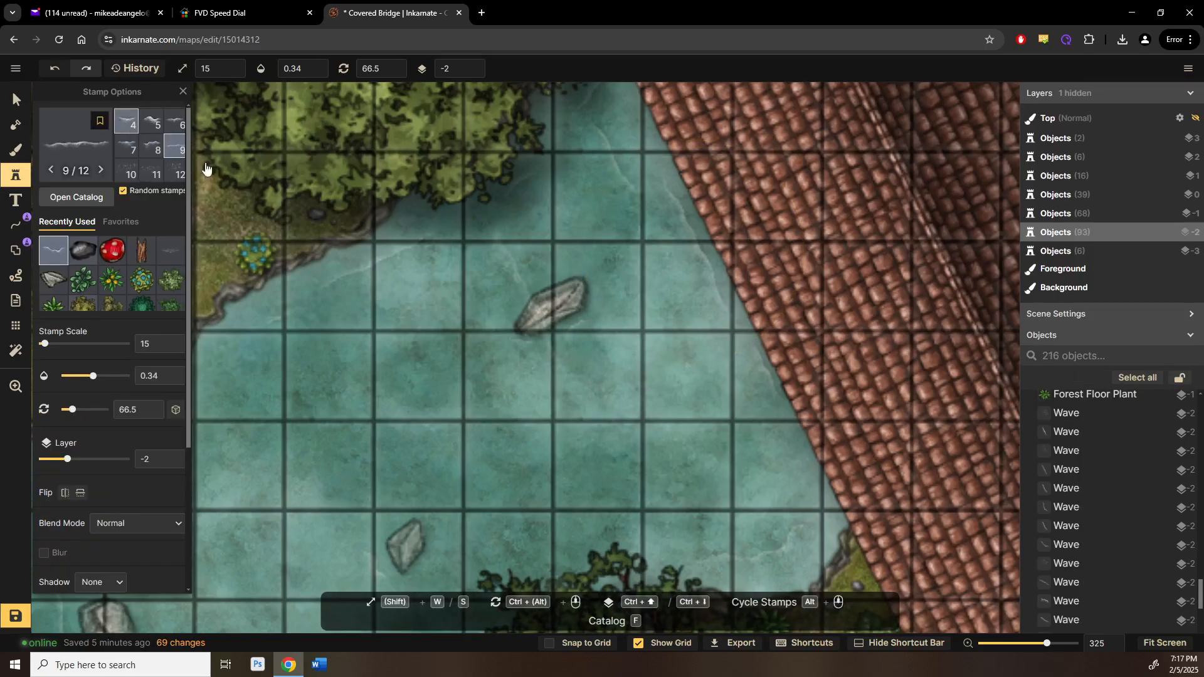
{"action": "left_click", "coordinate": [503, 294]}
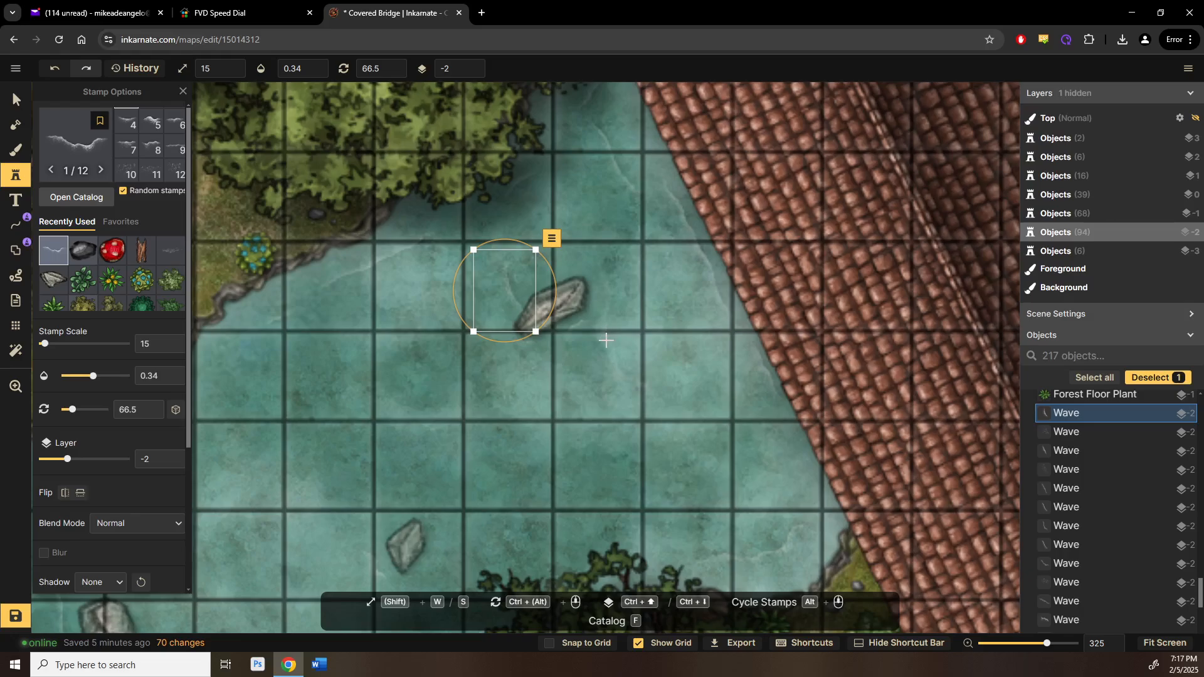
{"action": "scroll", "coordinate": [606, 338], "scroll_direction": "up", "scroll_amount": 4, "text": "ctrl"}
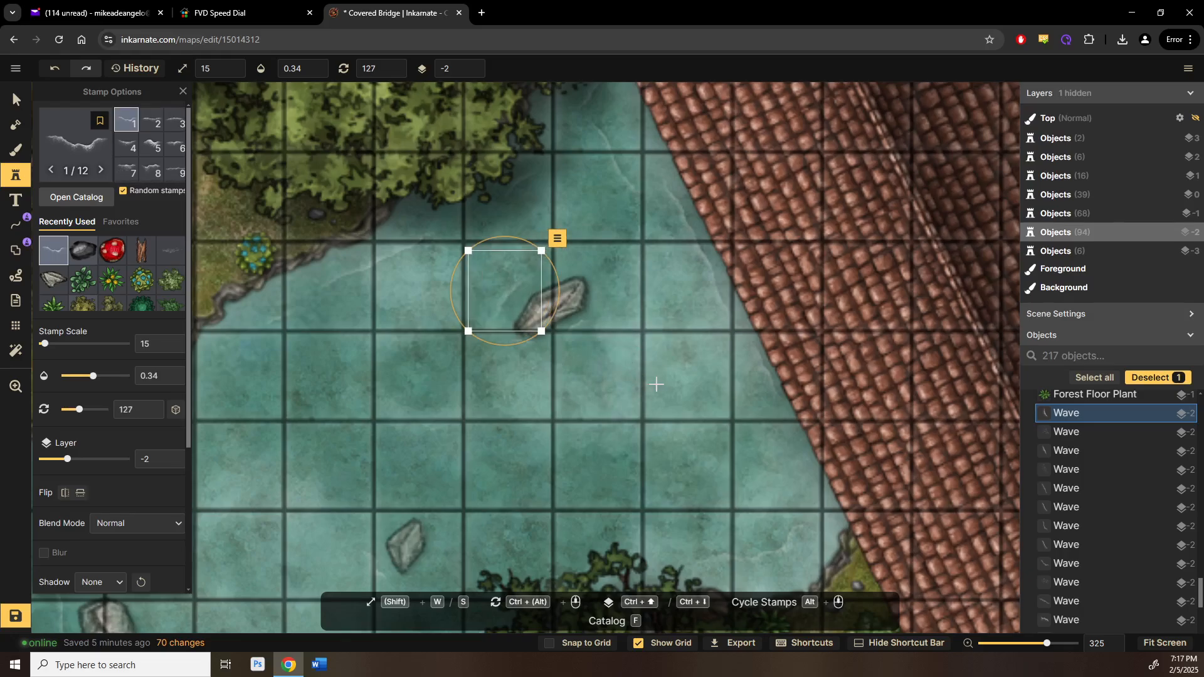
Step: Place three more wave stamps in the water between the boulder and the bridge's western edge
{"action": "left_click", "coordinate": [657, 383]}
{"action": "left_click_drag", "start_coordinate": [669, 382], "coordinate": [758, 431]}
{"action": "left_click", "coordinate": [640, 352]}
{"action": "left_click_drag", "start_coordinate": [640, 352], "coordinate": [709, 356]}
{"action": "left_click", "coordinate": [635, 279]}
{"action": "left_click_drag", "start_coordinate": [620, 270], "coordinate": [611, 252]}
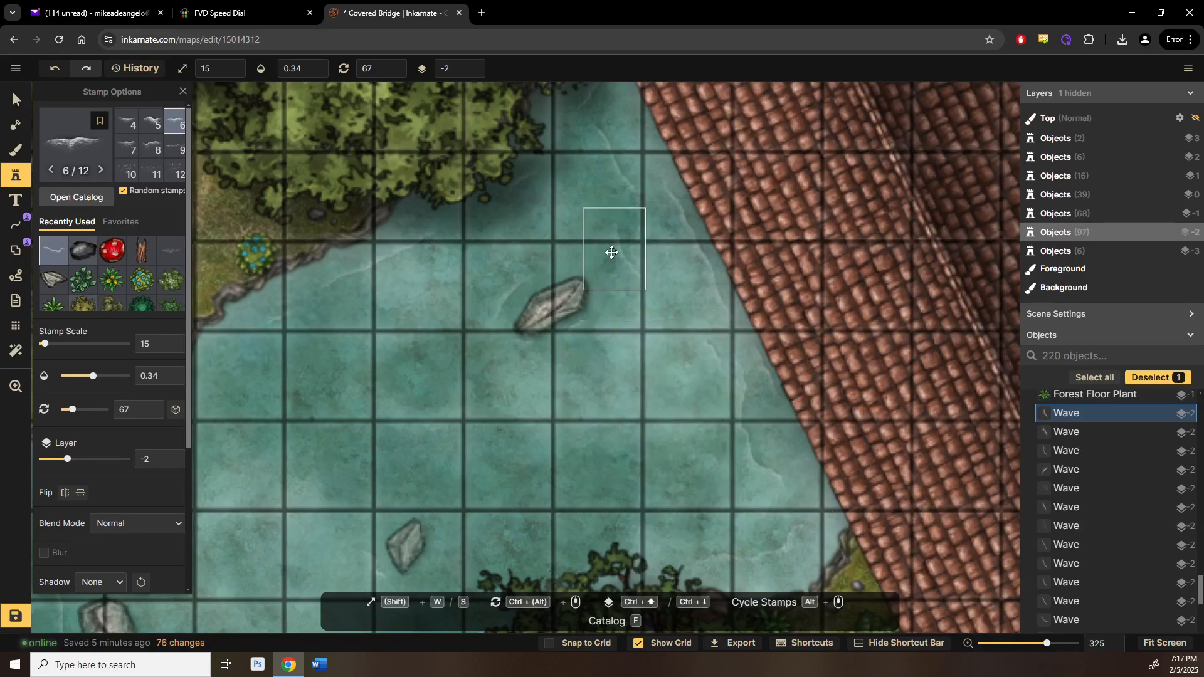
Step: Look over the river on both sides of the bridge and open the stamp catalog
{"action": "scroll", "coordinate": [707, 443], "scroll_direction": "down", "scroll_amount": 5}
{"action": "left_click_drag", "start_coordinate": [712, 446], "coordinate": [372, 539]}
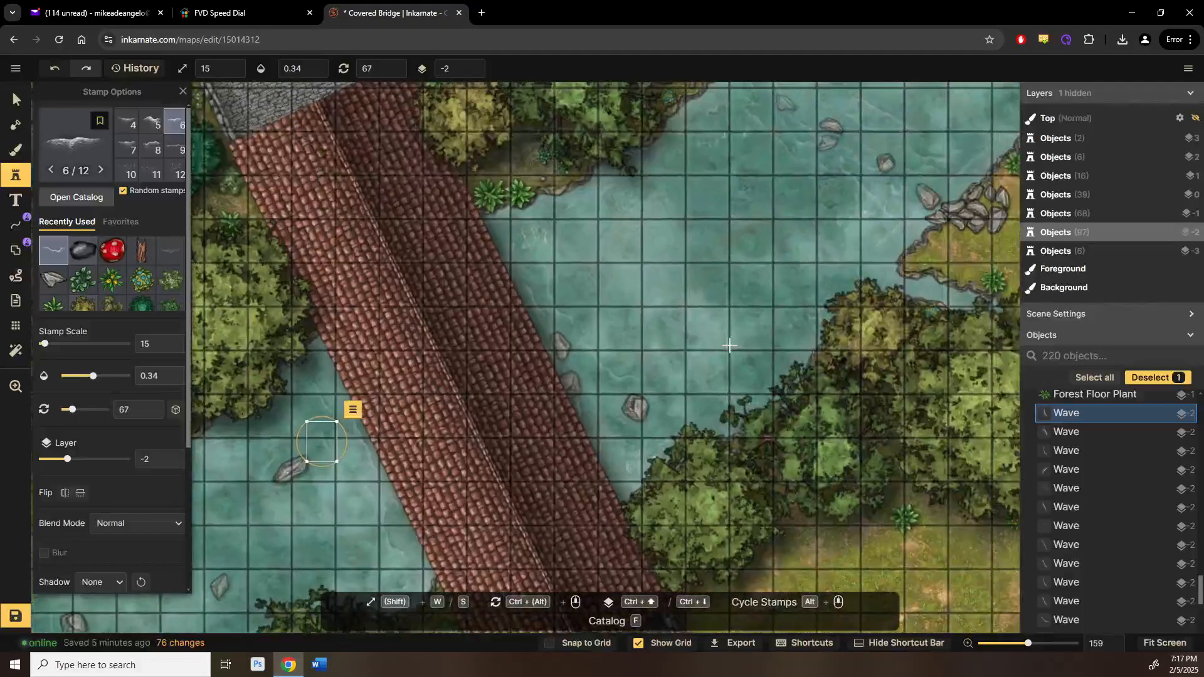
{"action": "scroll", "coordinate": [729, 345], "scroll_direction": "down", "scroll_amount": 1}
{"action": "left_click_drag", "start_coordinate": [735, 331], "coordinate": [628, 428]}
{"action": "scroll", "coordinate": [628, 427], "scroll_direction": "up", "scroll_amount": 2}
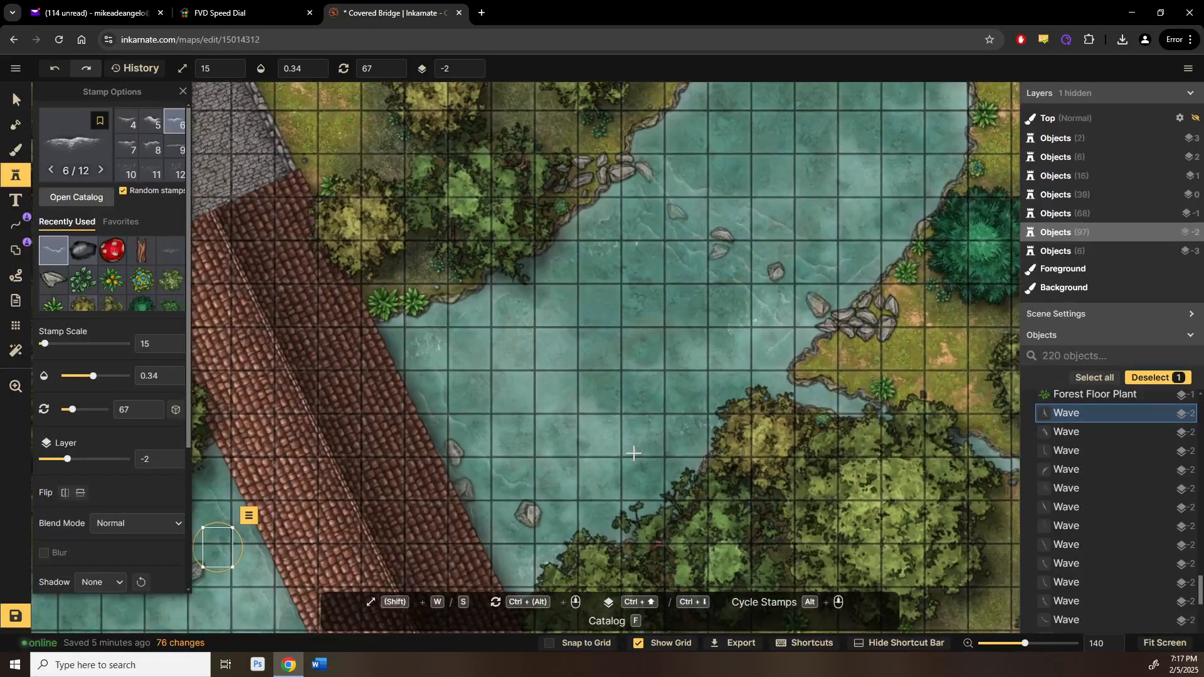
{"action": "scroll", "coordinate": [633, 453], "scroll_direction": "down", "scroll_amount": 2}
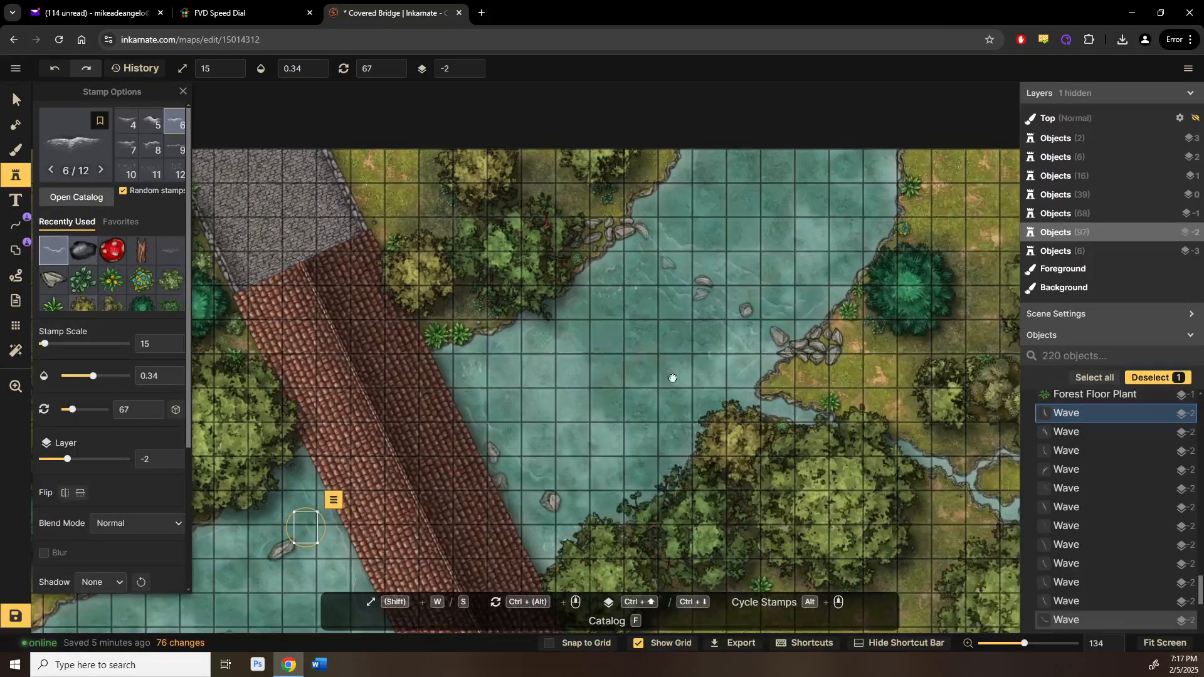
{"action": "left_click_drag", "start_coordinate": [268, 566], "coordinate": [624, 319]}
{"action": "left_click_drag", "start_coordinate": [582, 408], "coordinate": [446, 468]}
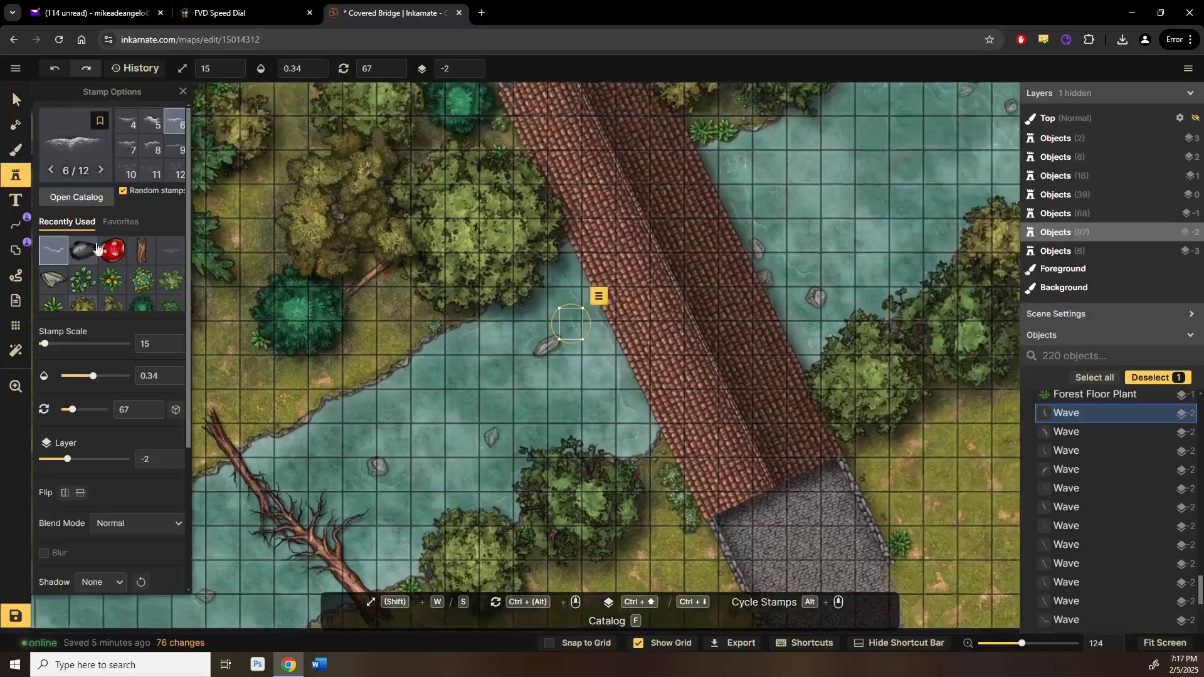
{"action": "left_click", "coordinate": [73, 200]}
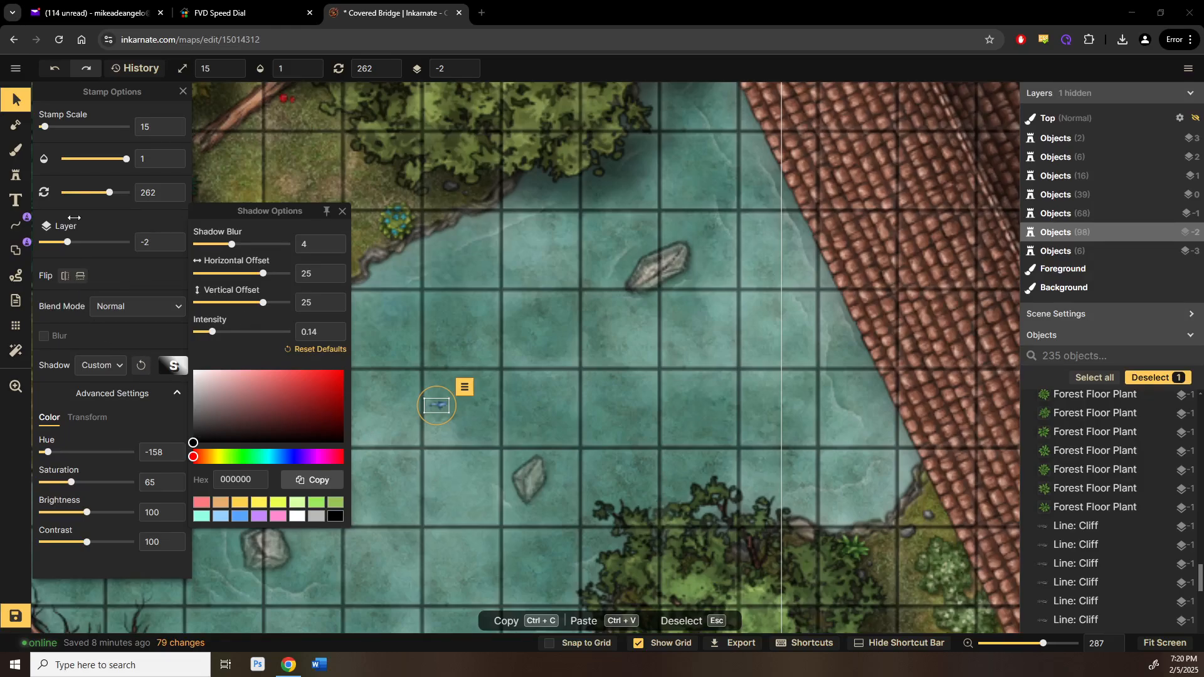
Step: Reduce the river koi's opacity to 0.44 and ready the Stamp tool for placing more koi with that opacity
{"action": "left_click", "coordinate": [96, 161]}
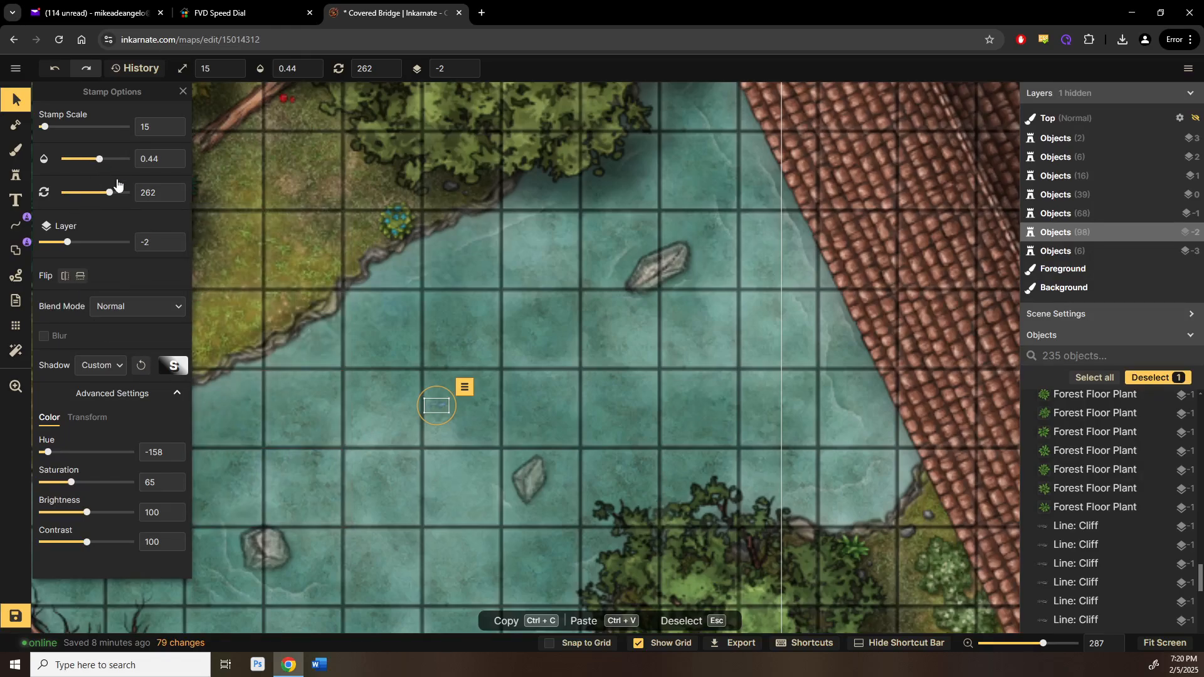
{"action": "left_click", "coordinate": [17, 174]}
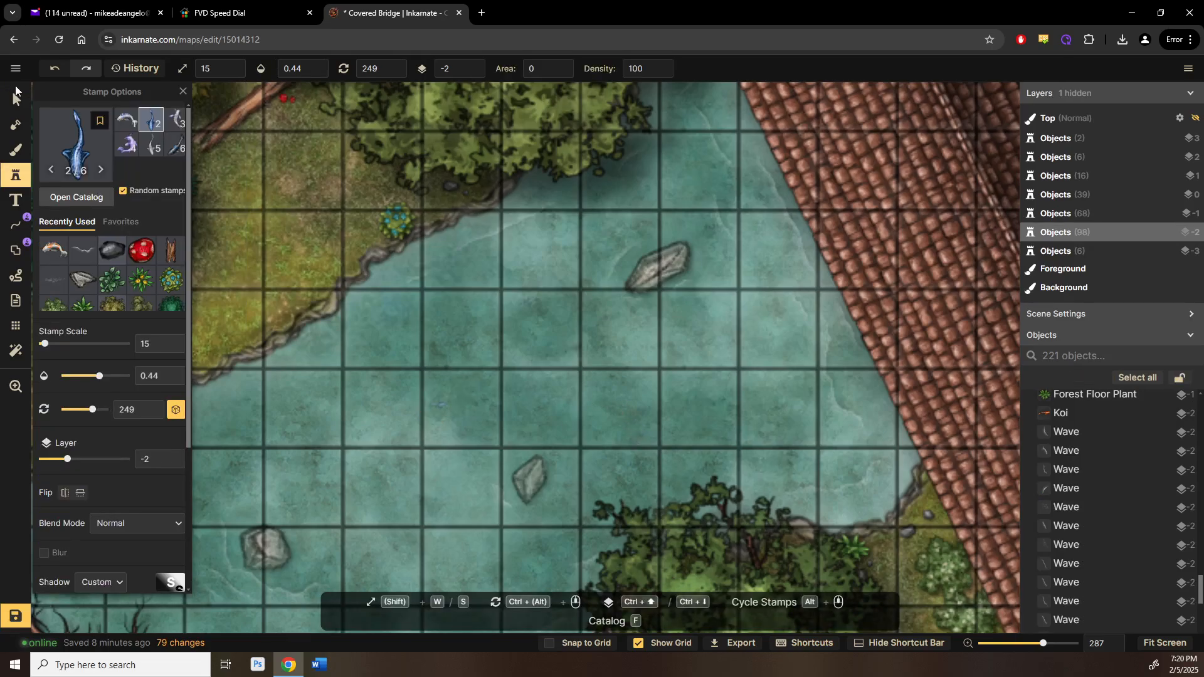
{"action": "left_click", "coordinate": [16, 94]}
{"action": "left_click", "coordinate": [439, 408]}
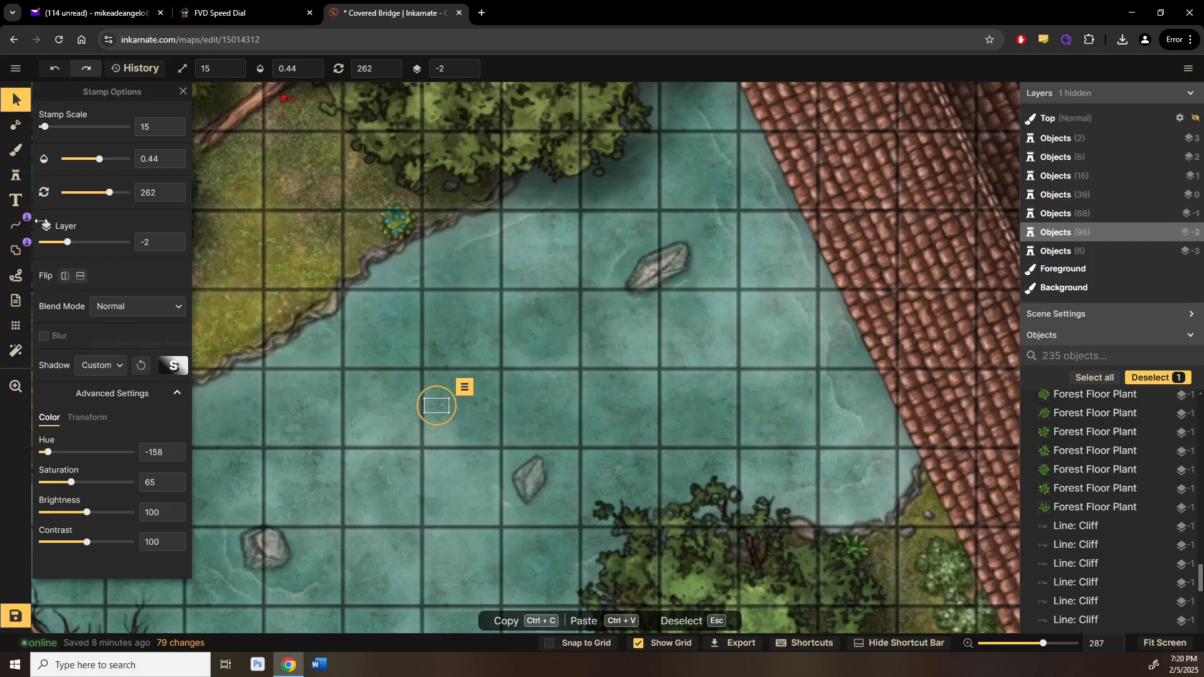
{"action": "left_click", "coordinate": [16, 177]}
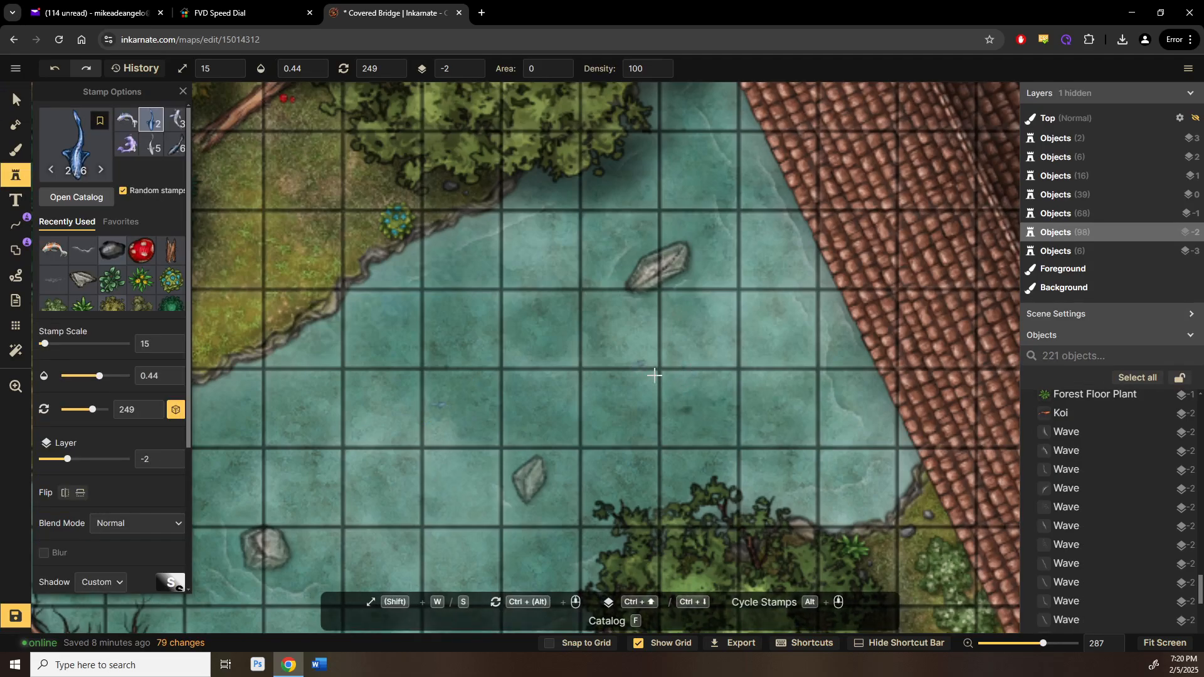
Step: Place four koi along the river from west of the bridge, past the fallen tree, to the map's southwestern corner
{"action": "left_click", "coordinate": [638, 365]}
{"action": "left_click_drag", "start_coordinate": [546, 366], "coordinate": [776, 293]}
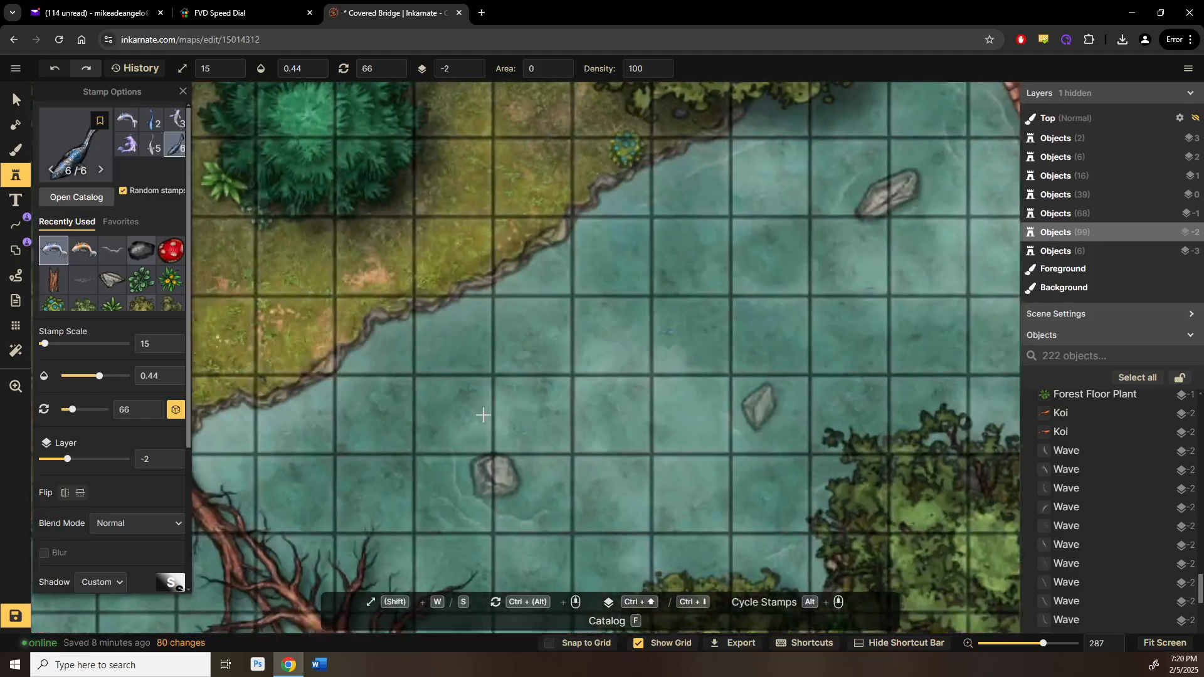
{"action": "left_click_drag", "start_coordinate": [474, 419], "coordinate": [745, 310]}
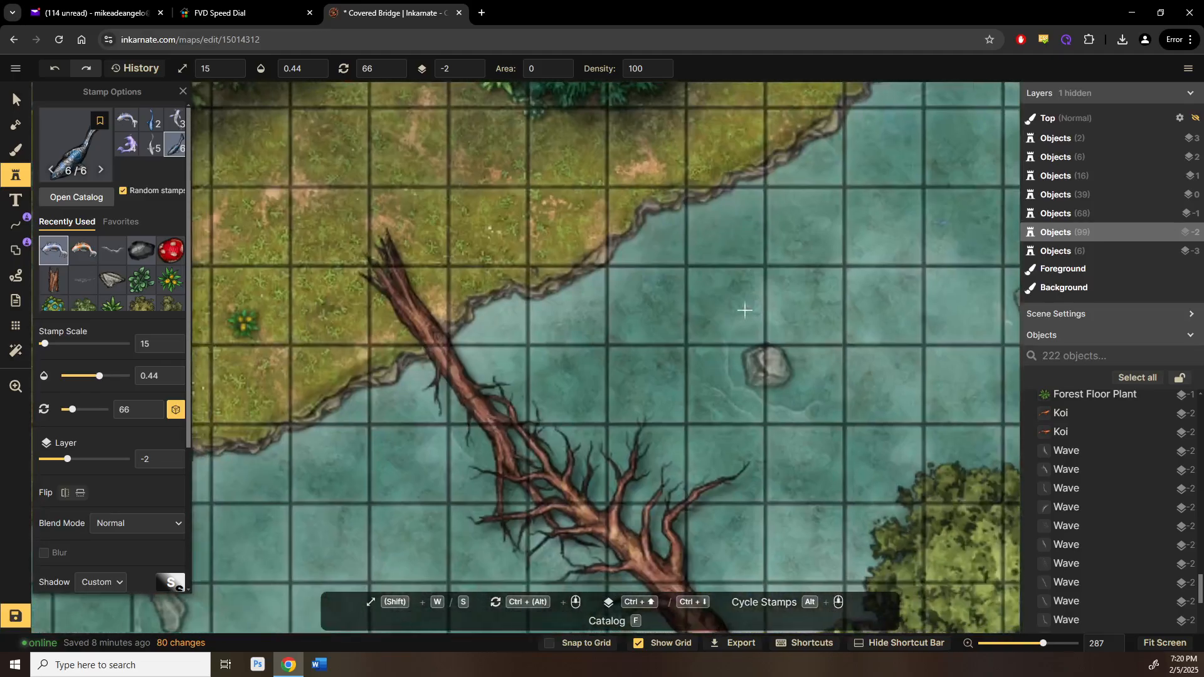
{"action": "left_click", "coordinate": [549, 362]}
{"action": "left_click_drag", "start_coordinate": [379, 452], "coordinate": [632, 309]}
{"action": "left_click_drag", "start_coordinate": [470, 462], "coordinate": [572, 377]}
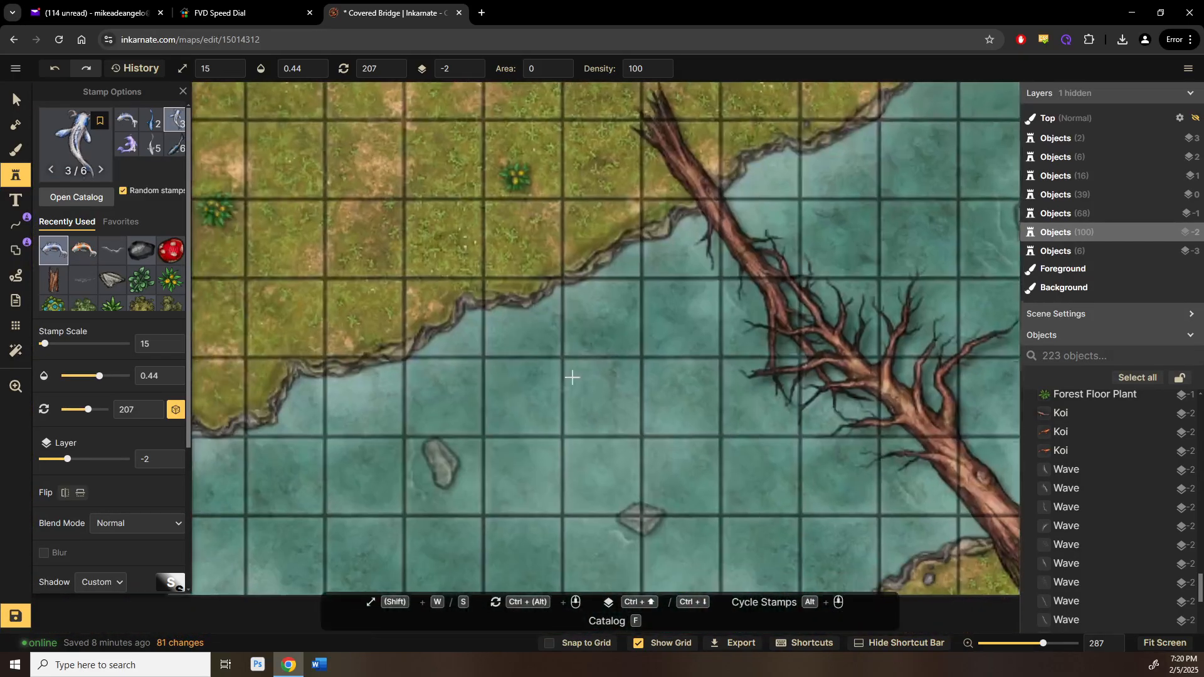
{"action": "left_click", "coordinate": [511, 440]}
{"action": "left_click_drag", "start_coordinate": [326, 518], "coordinate": [540, 437]}
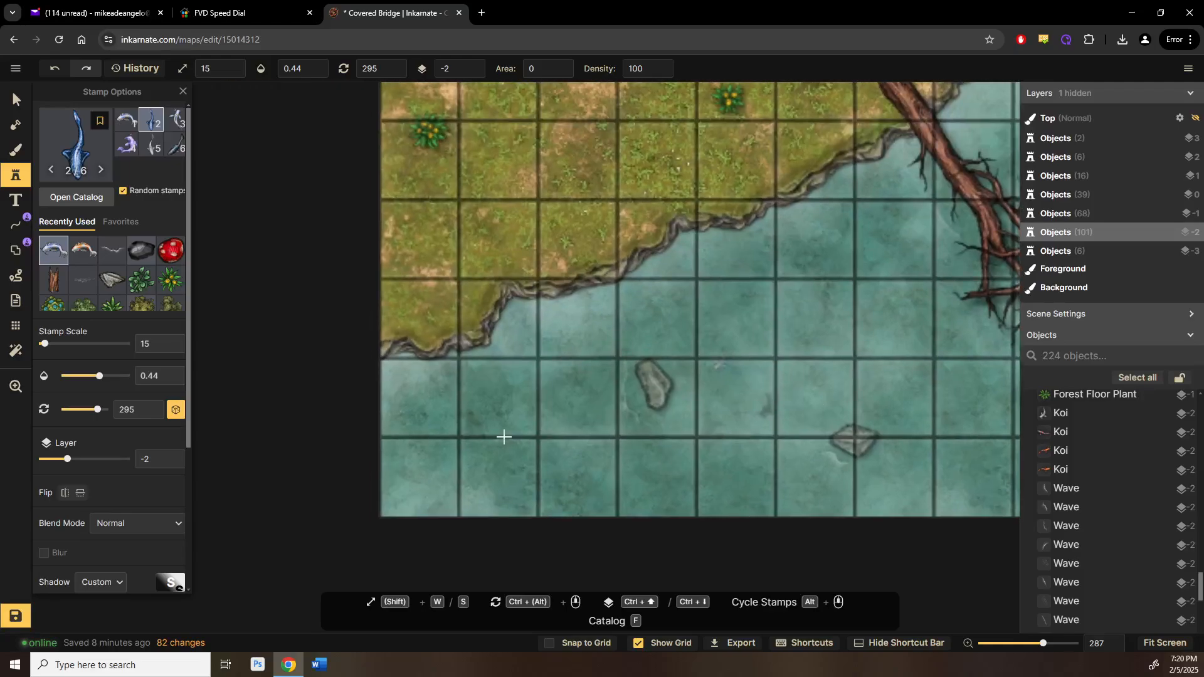
{"action": "left_click", "coordinate": [489, 427]}
Step: Place two koi in the water between the fallen tree and the bridge's western edge
{"action": "left_click_drag", "start_coordinate": [756, 316], "coordinate": [269, 514]}
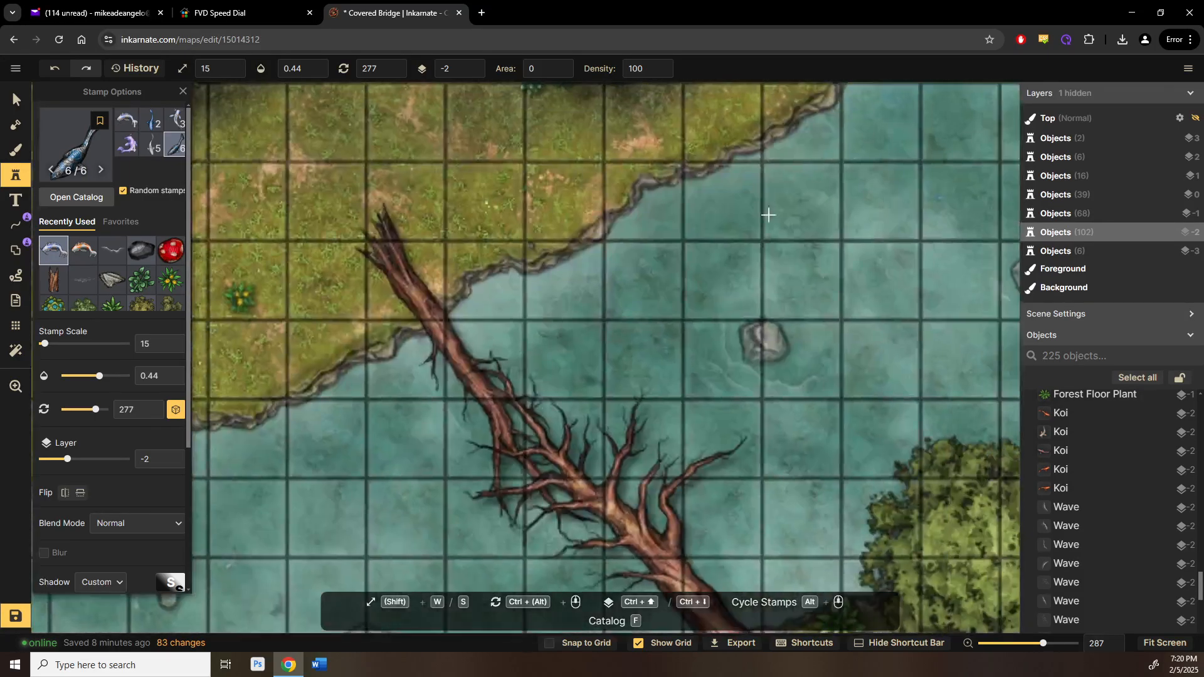
{"action": "left_click_drag", "start_coordinate": [736, 144], "coordinate": [376, 105]}
{"action": "left_click", "coordinate": [462, 514]}
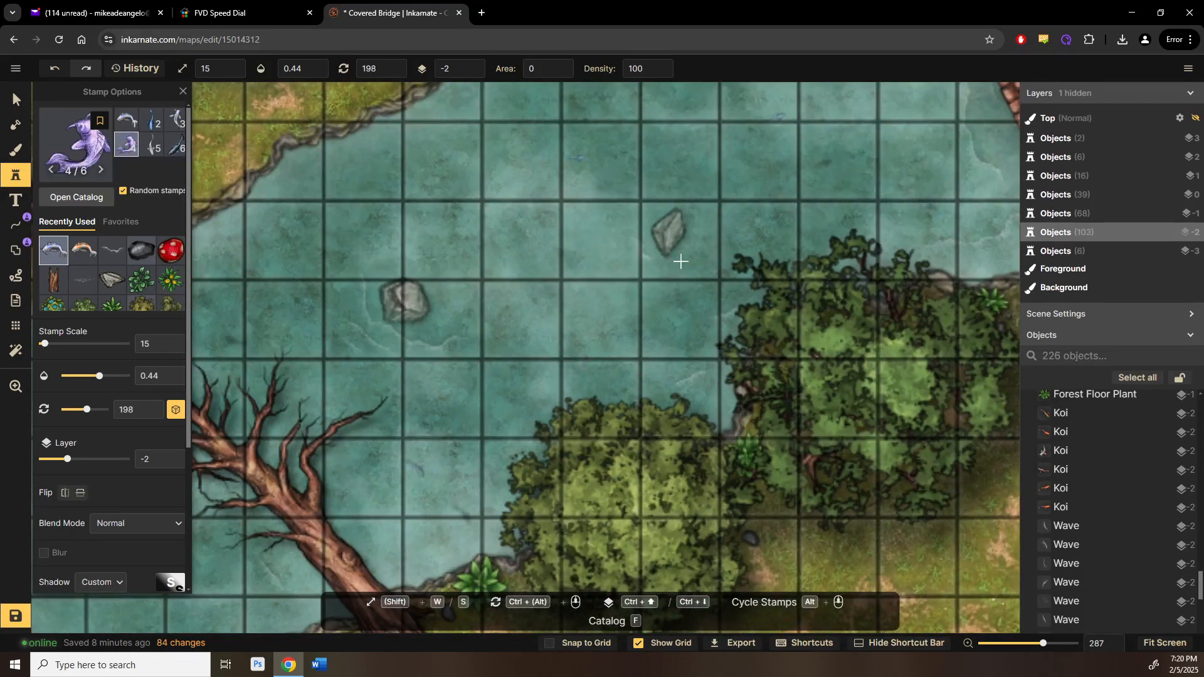
{"action": "left_click_drag", "start_coordinate": [704, 276], "coordinate": [442, 481]}
{"action": "left_click", "coordinate": [730, 373]}
{"action": "left_click_drag", "start_coordinate": [688, 330], "coordinate": [554, 446]}
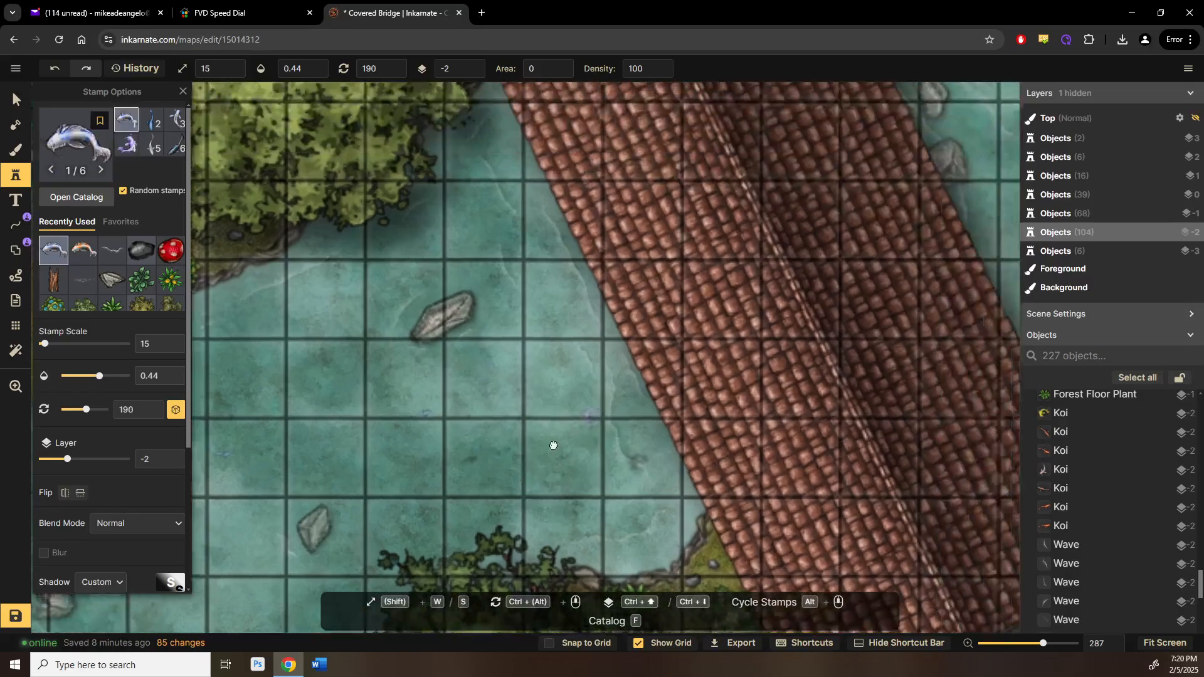
Step: Place two koi in the open water east of the bridge
{"action": "left_click_drag", "start_coordinate": [680, 336], "coordinate": [364, 536]}
{"action": "scroll", "coordinate": [671, 300], "scroll_direction": "up", "scroll_amount": 1}
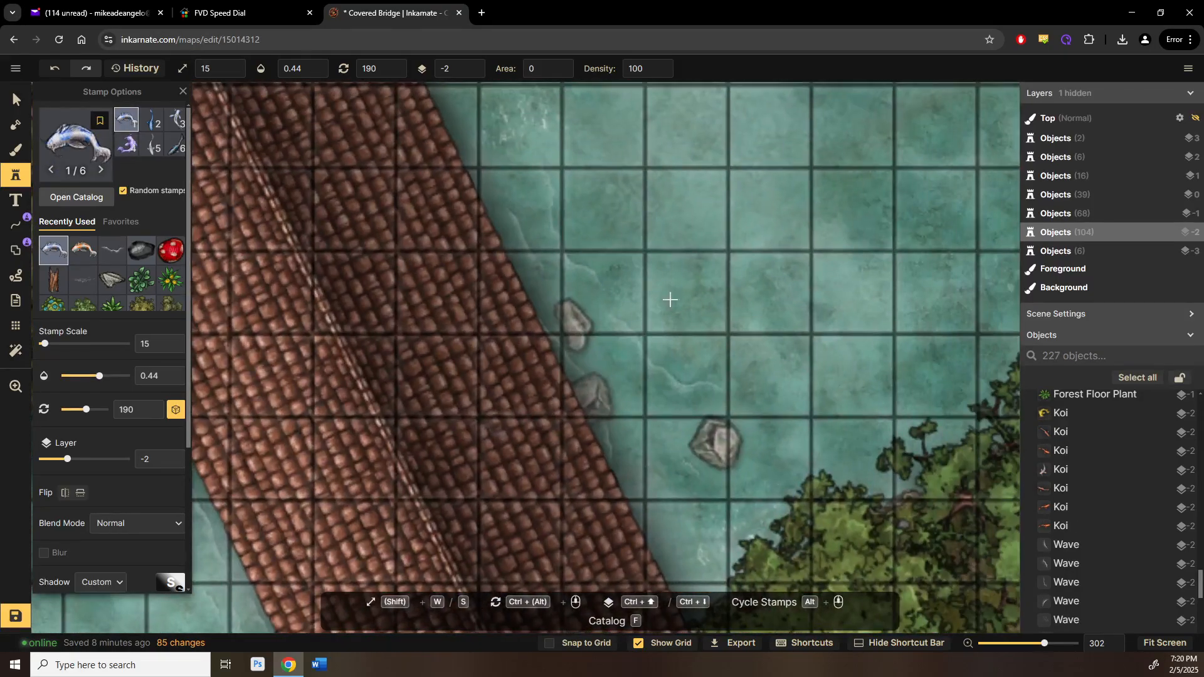
{"action": "left_click", "coordinate": [771, 298]}
{"action": "left_click_drag", "start_coordinate": [796, 201], "coordinate": [607, 404]}
{"action": "left_click", "coordinate": [608, 229]}
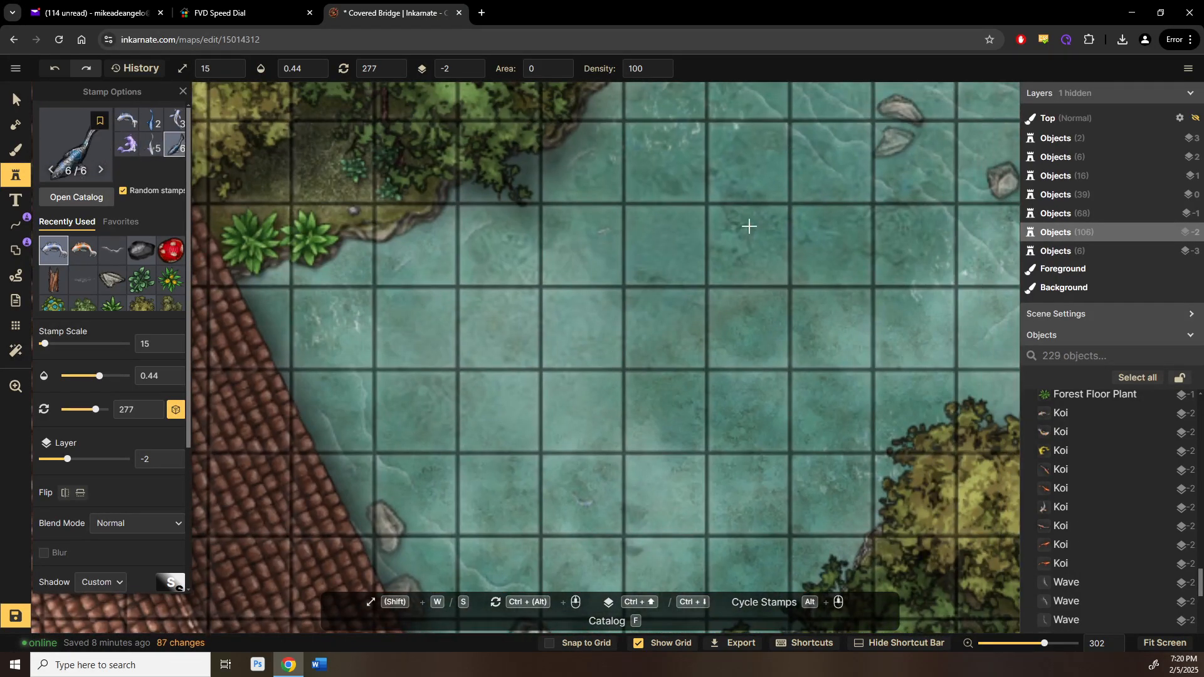
Step: Place three koi around and north of the river boulders, up to the map's northern edge
{"action": "left_click_drag", "start_coordinate": [749, 227], "coordinate": [578, 379]}
{"action": "left_click", "coordinate": [753, 314]}
{"action": "left_click_drag", "start_coordinate": [785, 242], "coordinate": [634, 388]}
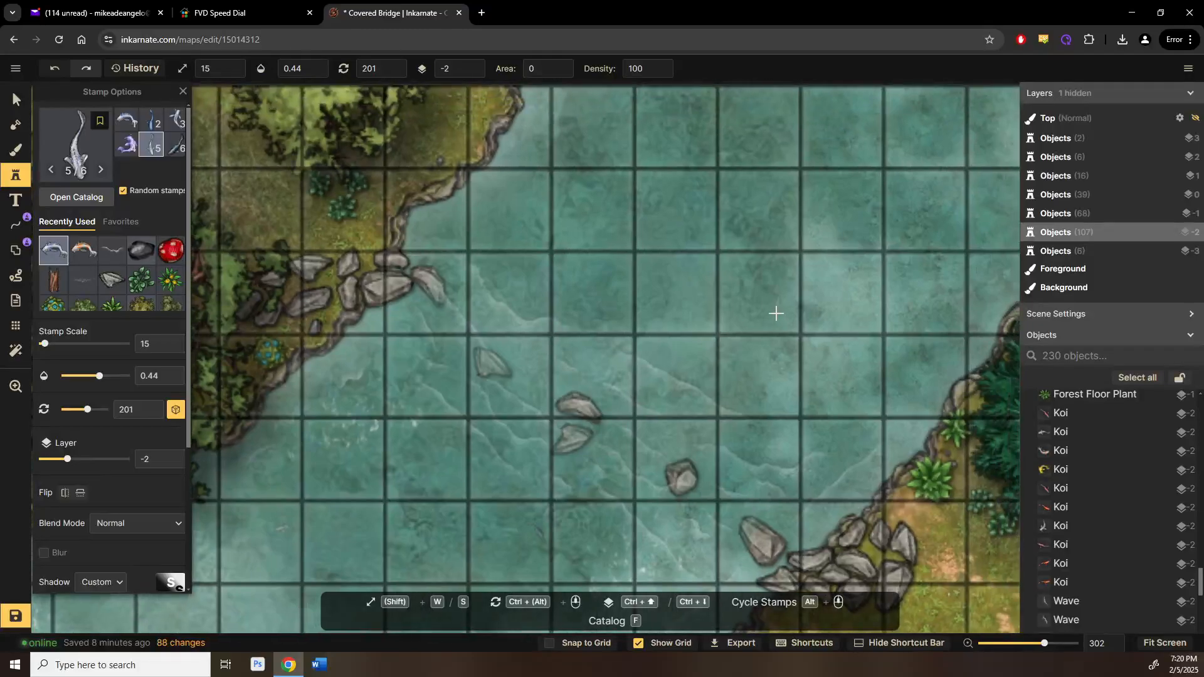
{"action": "left_click", "coordinate": [848, 247]}
{"action": "left_click_drag", "start_coordinate": [776, 239], "coordinate": [595, 321]}
{"action": "left_click", "coordinate": [725, 250]}
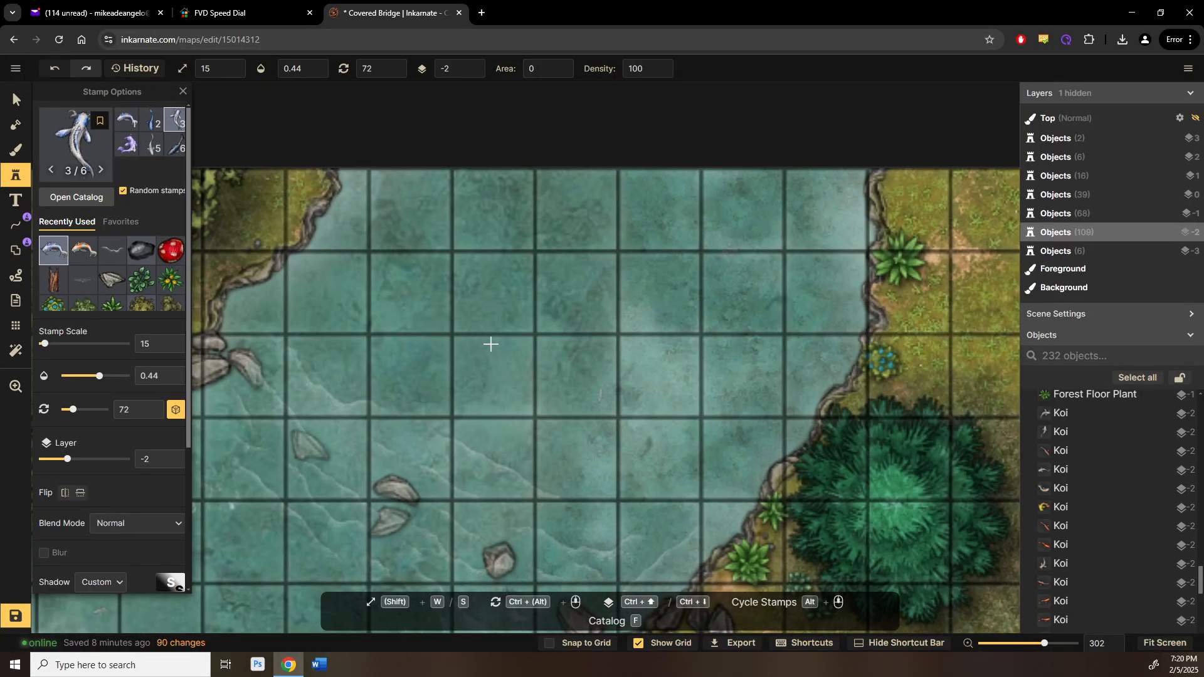
Step: Search the scene objects for "koi" and select all the matching stamps
{"action": "left_click", "coordinate": [16, 99]}
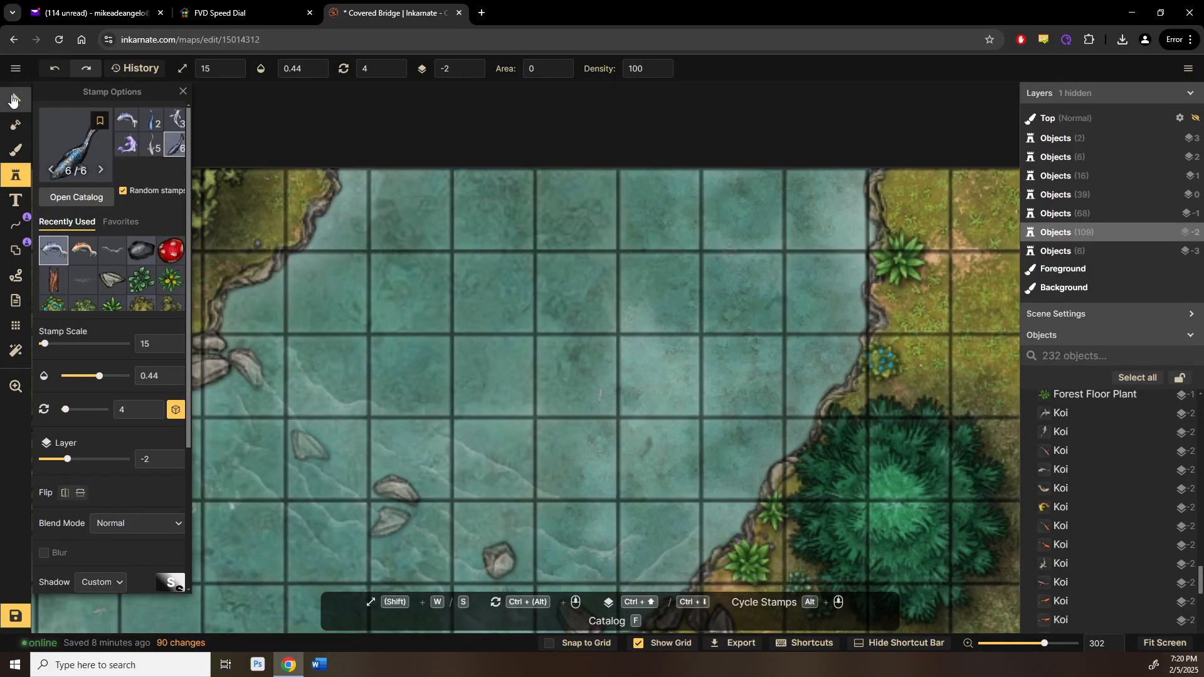
{"action": "left_click", "coordinate": [1070, 357]}
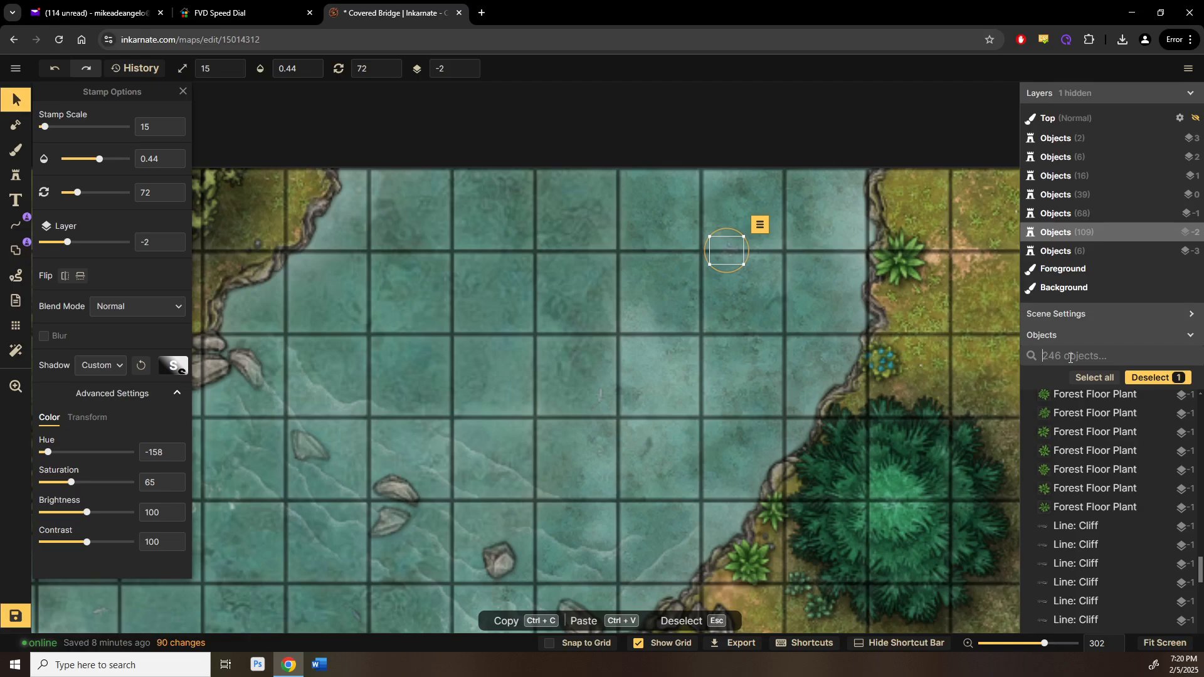
{"action": "type", "text": "koi"}
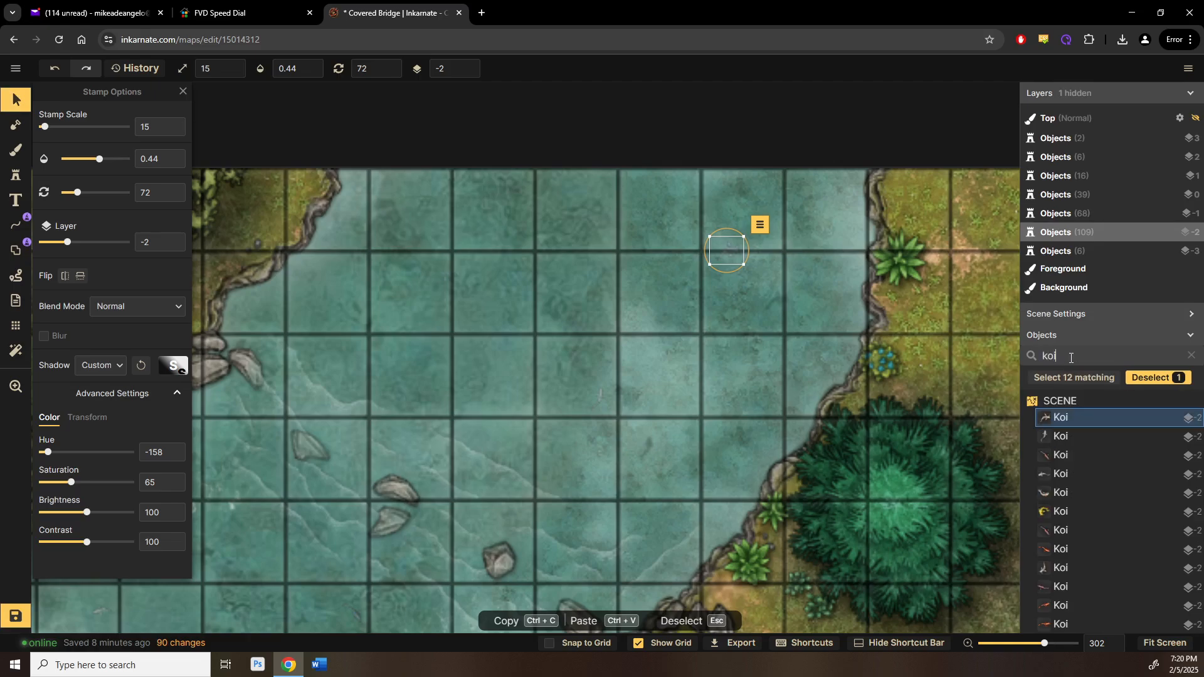
{"action": "scroll", "coordinate": [1060, 527], "scroll_direction": "down", "scroll_amount": 2}
{"action": "left_click", "coordinate": [1067, 516], "text": "shift"}
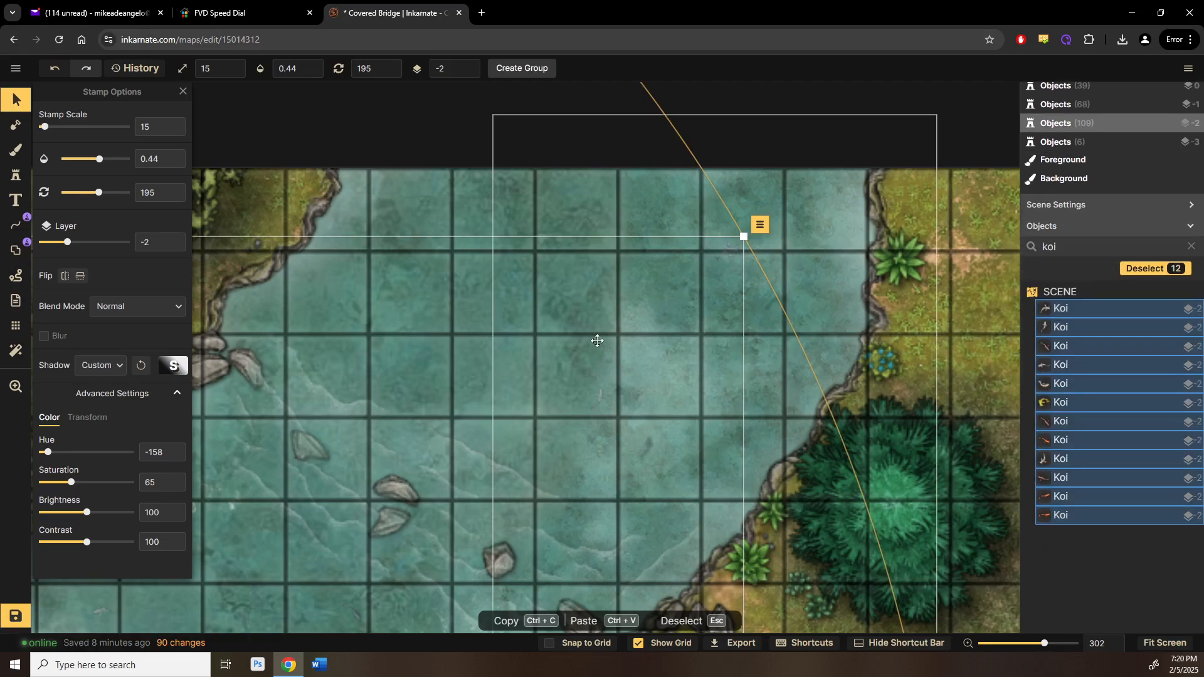
Step: Set the selected koi's shadow to horizontal and vertical offsets of 25 and an intensity of 0.15
{"action": "left_click", "coordinate": [167, 370]}
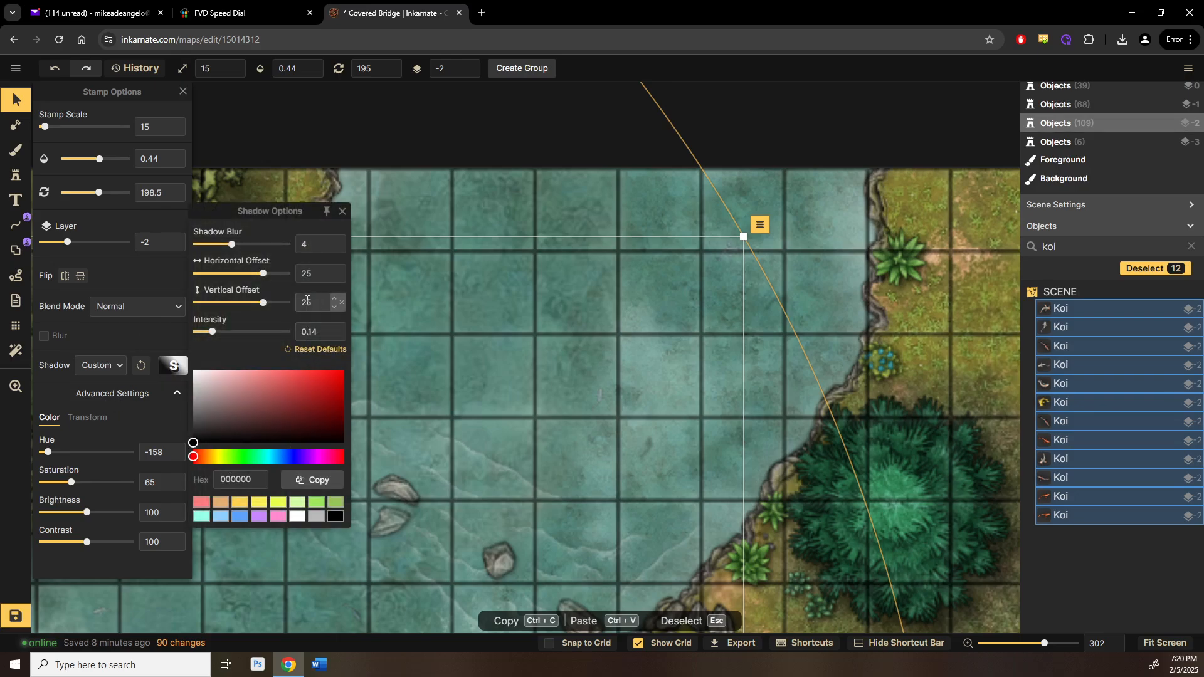
{"action": "double_click", "coordinate": [302, 268]}
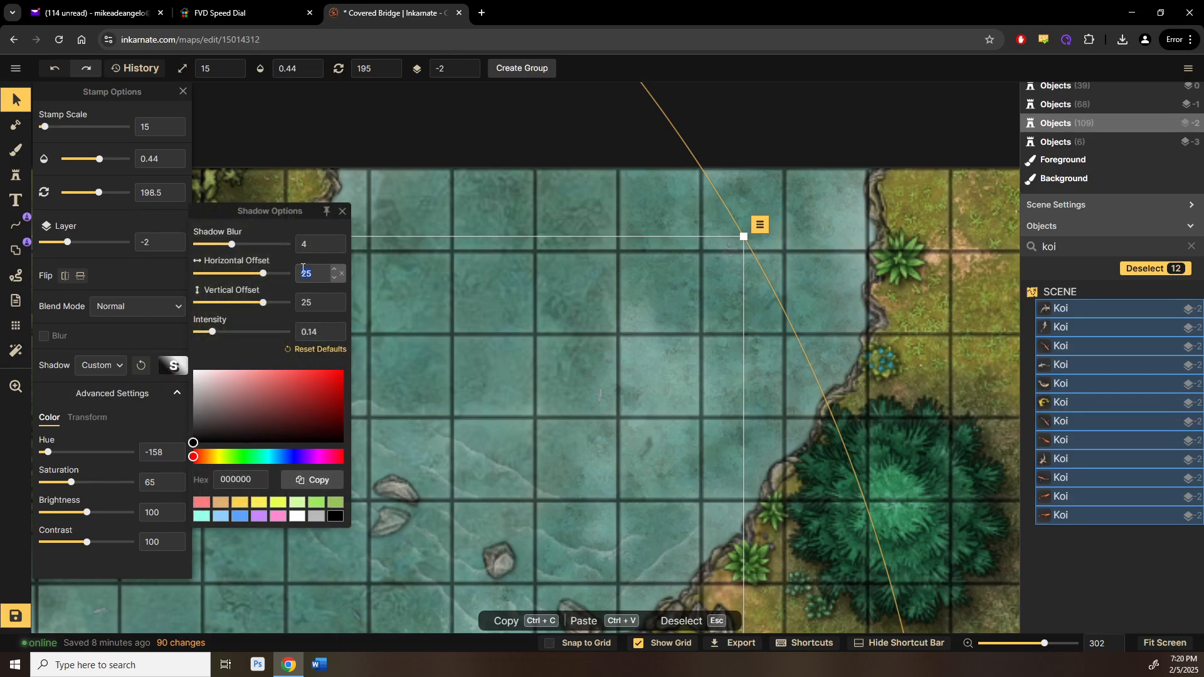
{"action": "double_click", "coordinate": [301, 302]}
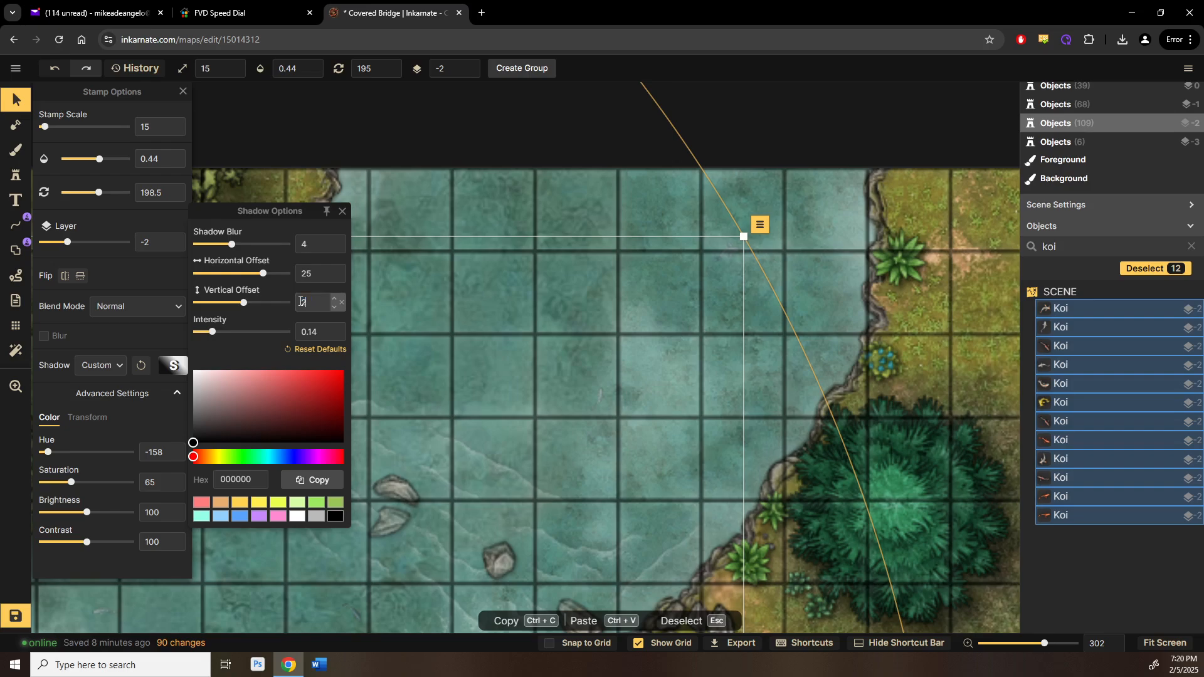
{"action": "left_click", "coordinate": [324, 331]}
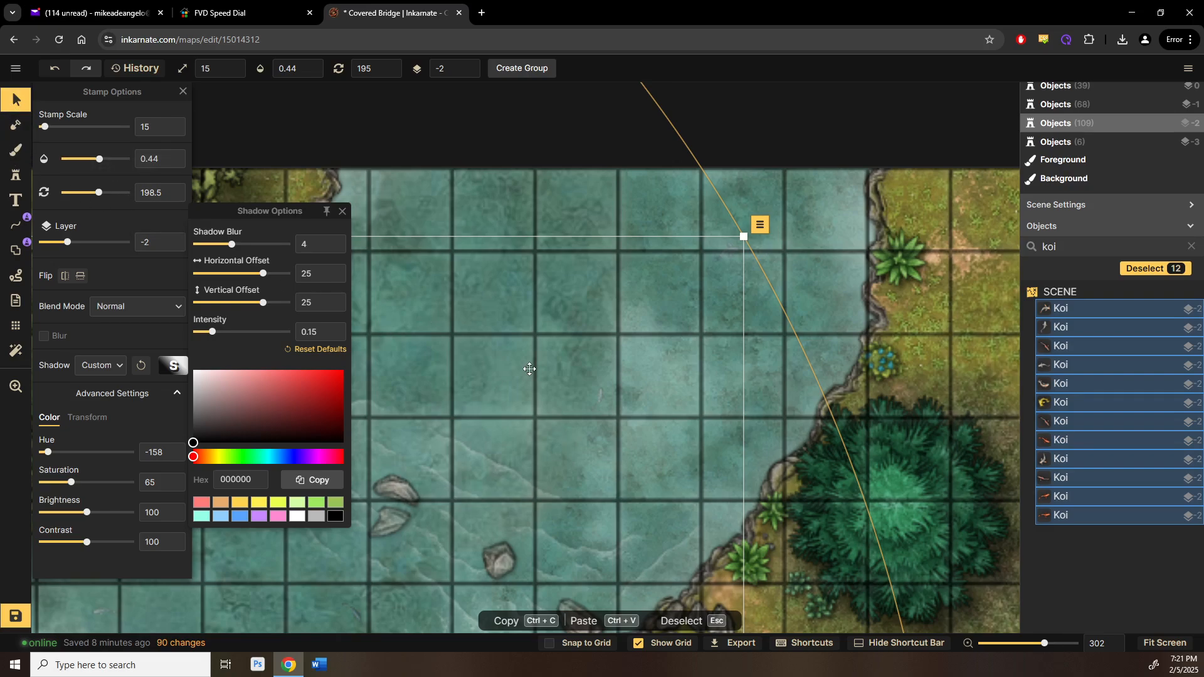
{"action": "left_click", "coordinate": [16, 100]}
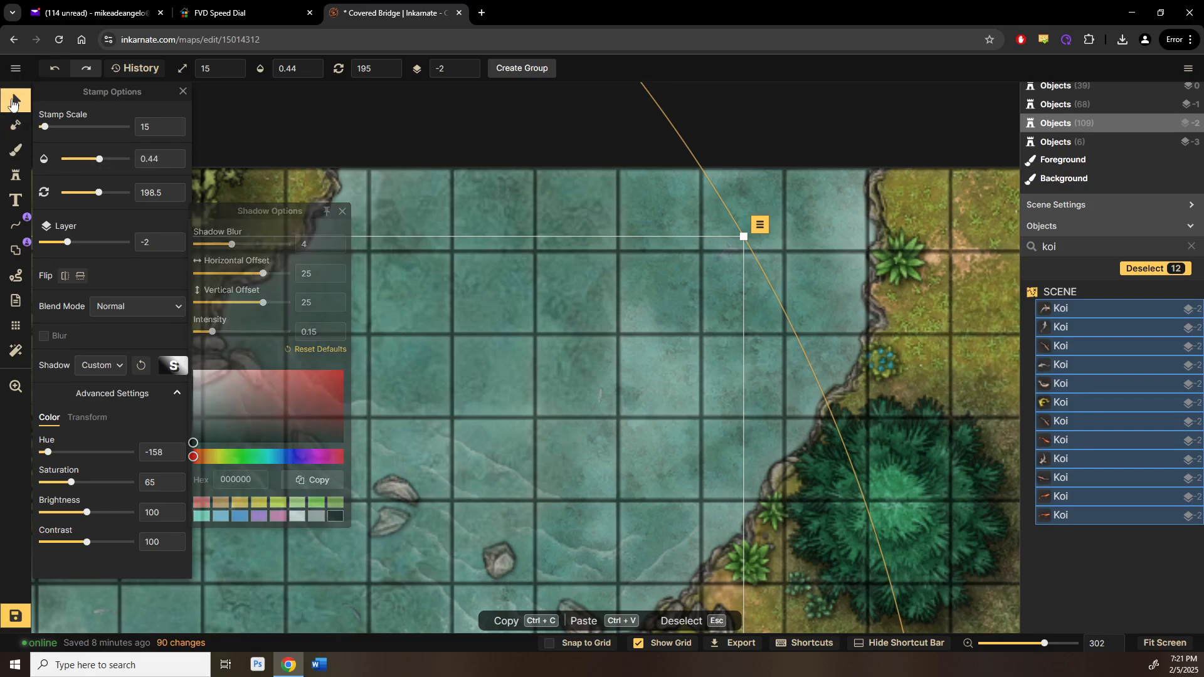
Step: Deselect the koi and examine the river from the map's northern edge down to the fallen tree
{"action": "left_click", "coordinate": [988, 257]}
{"action": "scroll", "coordinate": [785, 314], "scroll_direction": "down", "scroll_amount": 4}
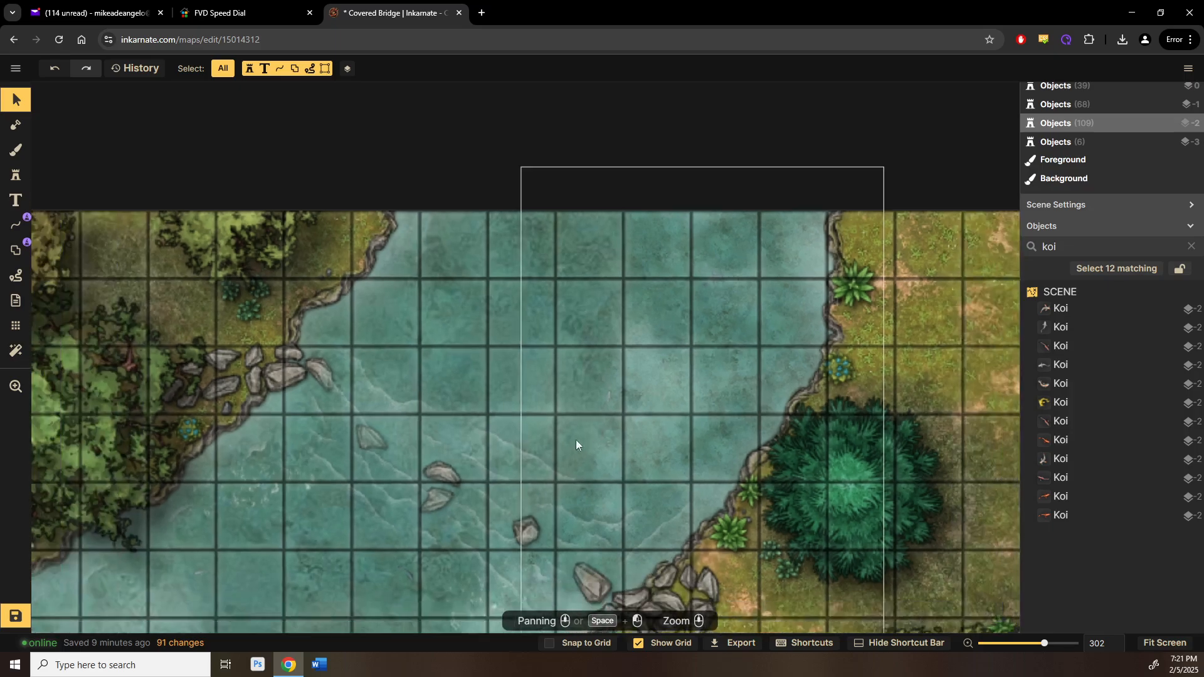
{"action": "scroll", "coordinate": [500, 415], "scroll_direction": "up", "scroll_amount": 3}
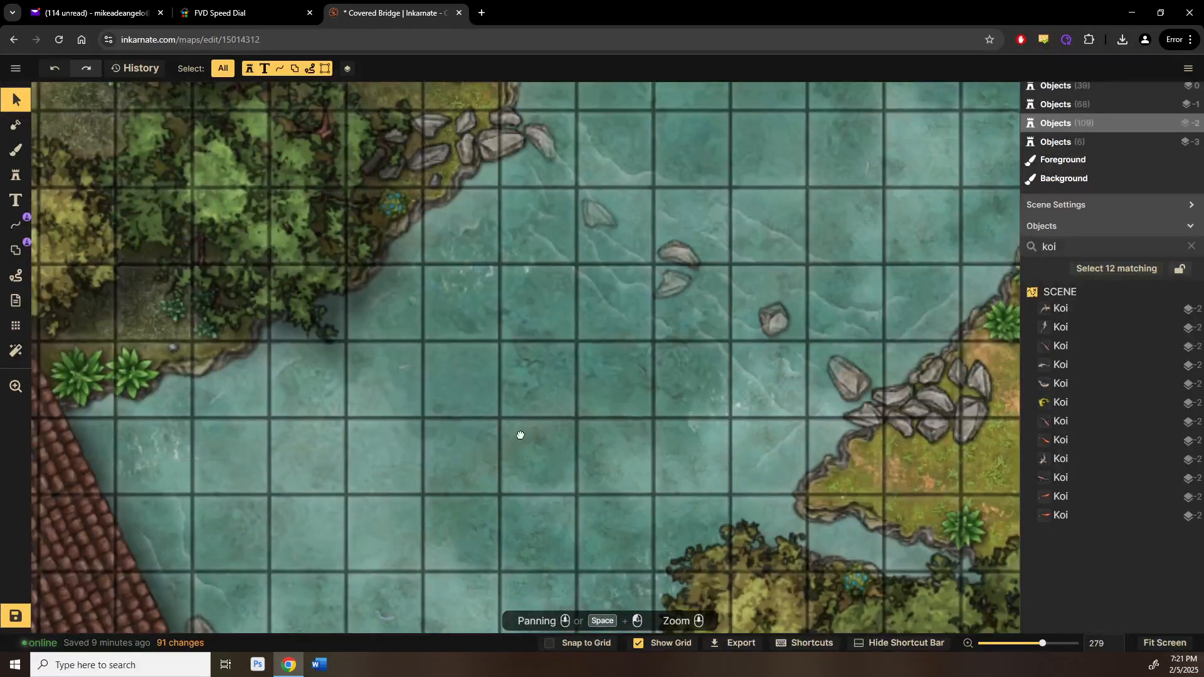
{"action": "left_click_drag", "start_coordinate": [518, 430], "coordinate": [609, 317]}
{"action": "mouse_move", "coordinate": [472, 409]}
{"action": "left_mouse_down"}
{"action": "mouse_move", "coordinate": [580, 324]}
{"action": "mouse_move", "coordinate": [941, 191]}
{"action": "left_mouse_up"}
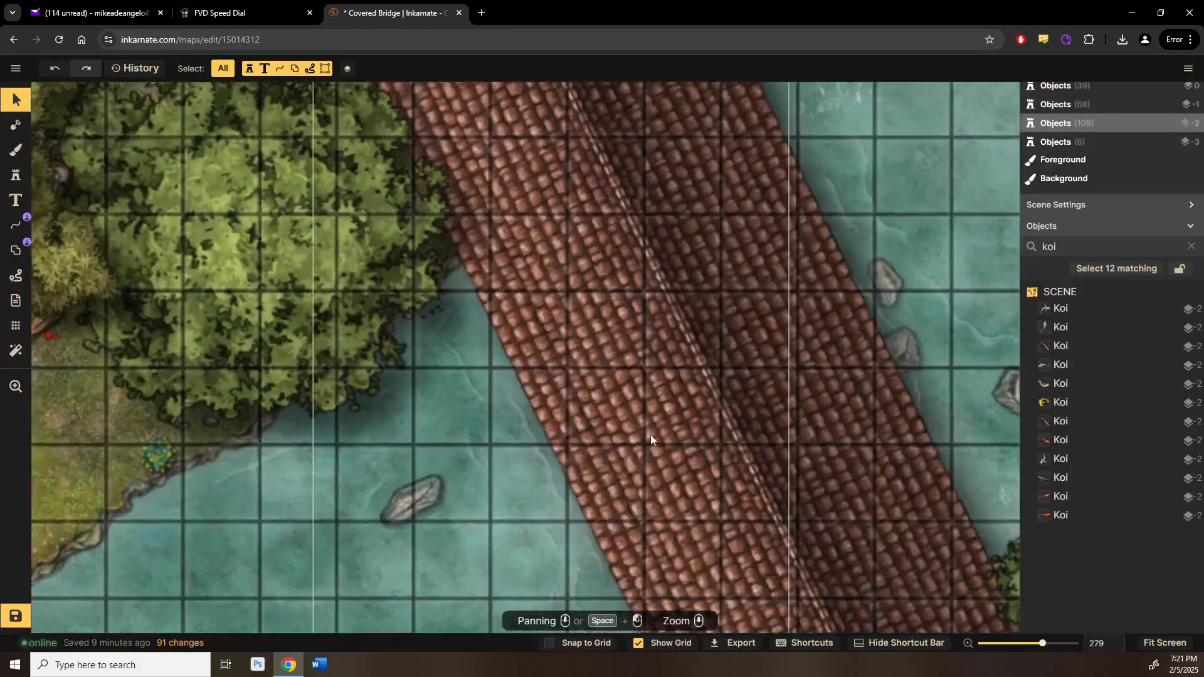
{"action": "scroll", "coordinate": [650, 434], "scroll_direction": "down", "scroll_amount": 2}
{"action": "mouse_move", "coordinate": [649, 435]}
{"action": "left_mouse_down"}
{"action": "mouse_move", "coordinate": [690, 220]}
{"action": "mouse_move", "coordinate": [928, 143]}
{"action": "left_mouse_up"}
{"action": "left_click_drag", "start_coordinate": [581, 339], "coordinate": [683, 242]}
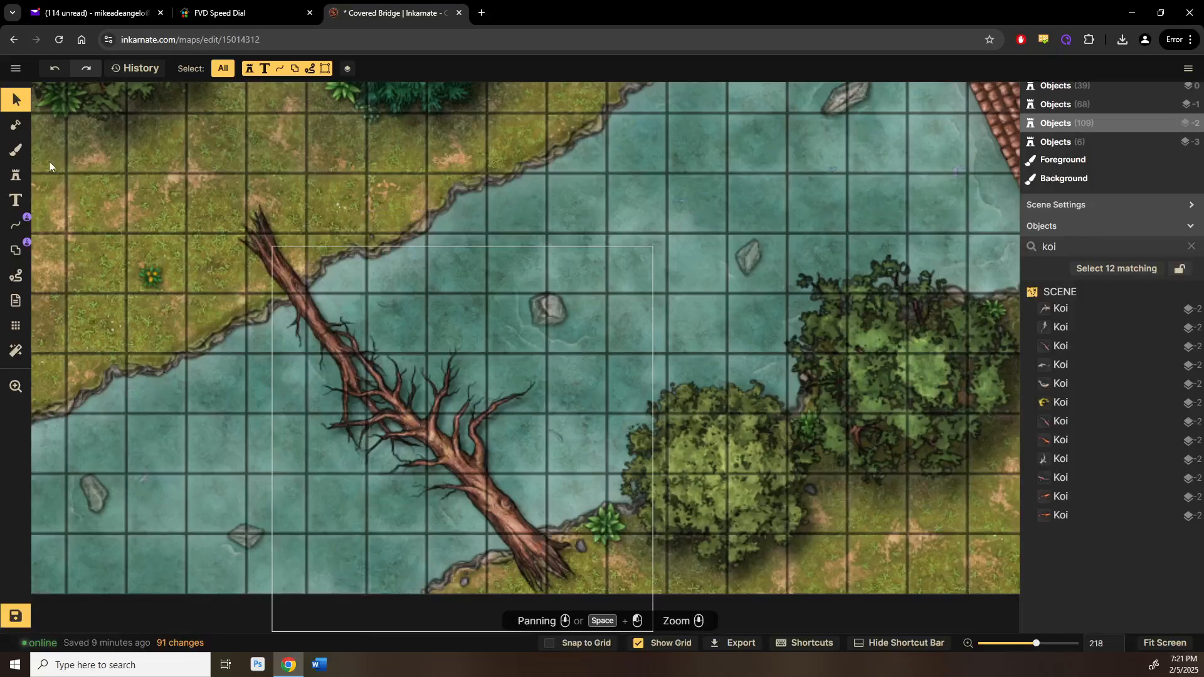
Step: Search the stamp catalog for "lily" and choose the pink-flowered lily pad from the Sea: Ocean & Life set
{"action": "left_click", "coordinate": [16, 175]}
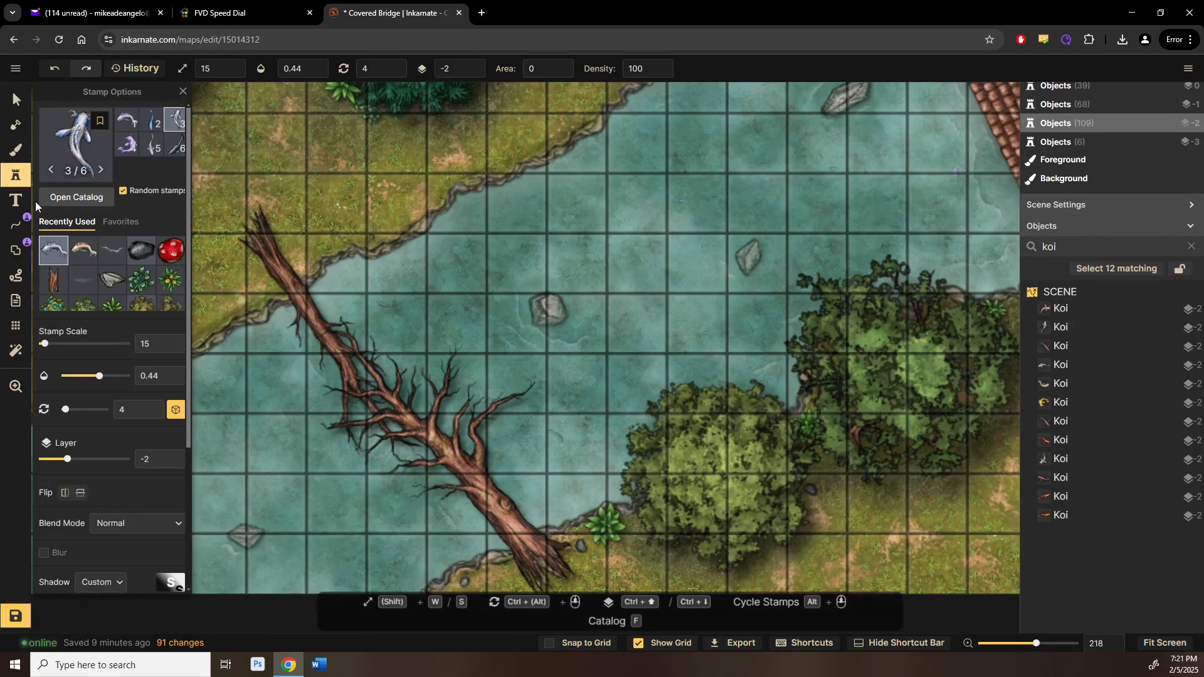
{"action": "left_click", "coordinate": [70, 198]}
{"action": "type", "text": "lily"}
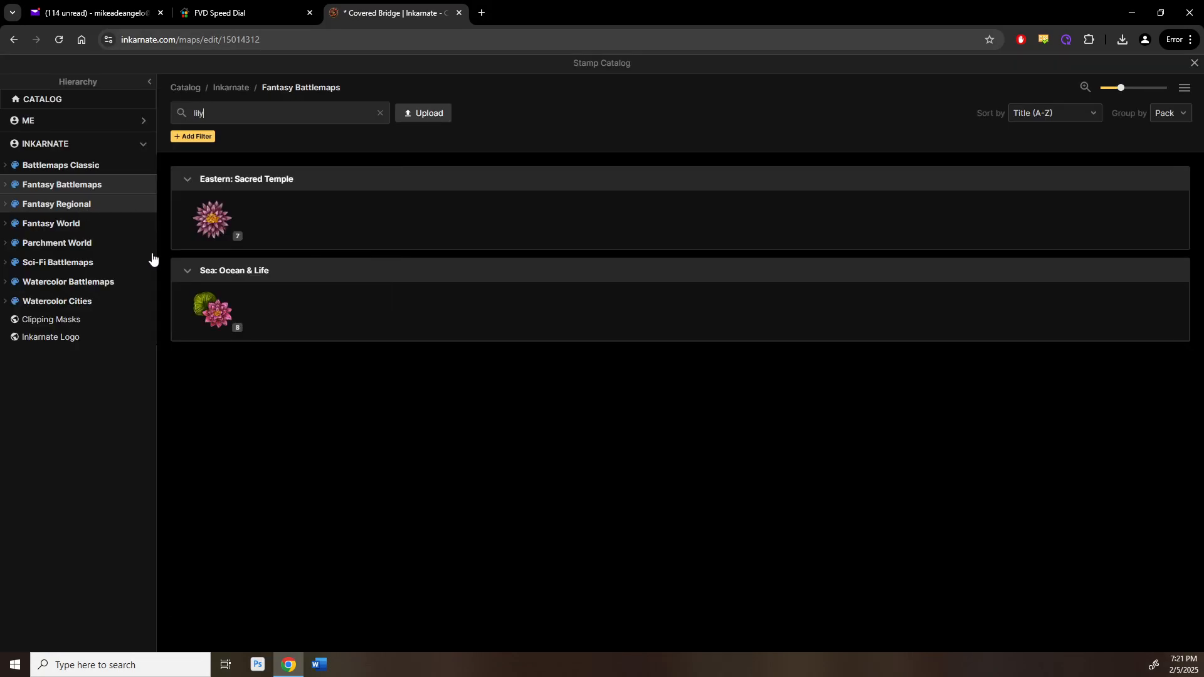
{"action": "left_click", "coordinate": [215, 318]}
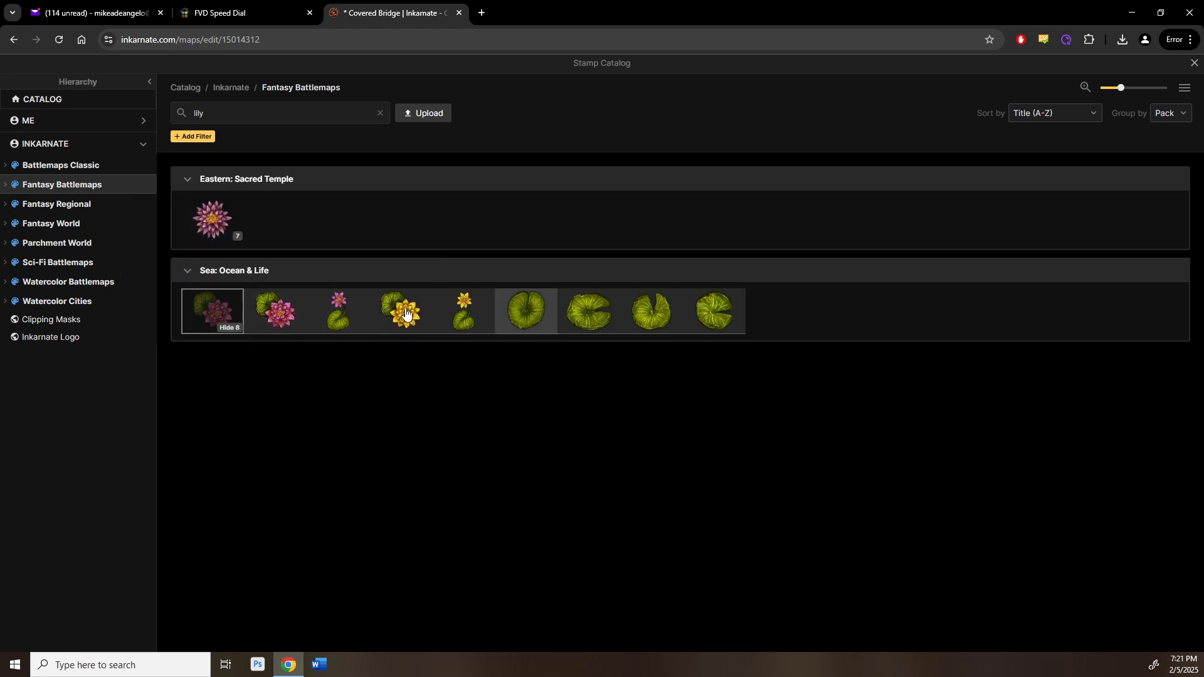
Step: Place a pink-flowered lily pad against the lower trunk of the fallen tree and set its opacity to 1
{"action": "scroll", "coordinate": [518, 473], "scroll_direction": "up", "scroll_amount": 5}
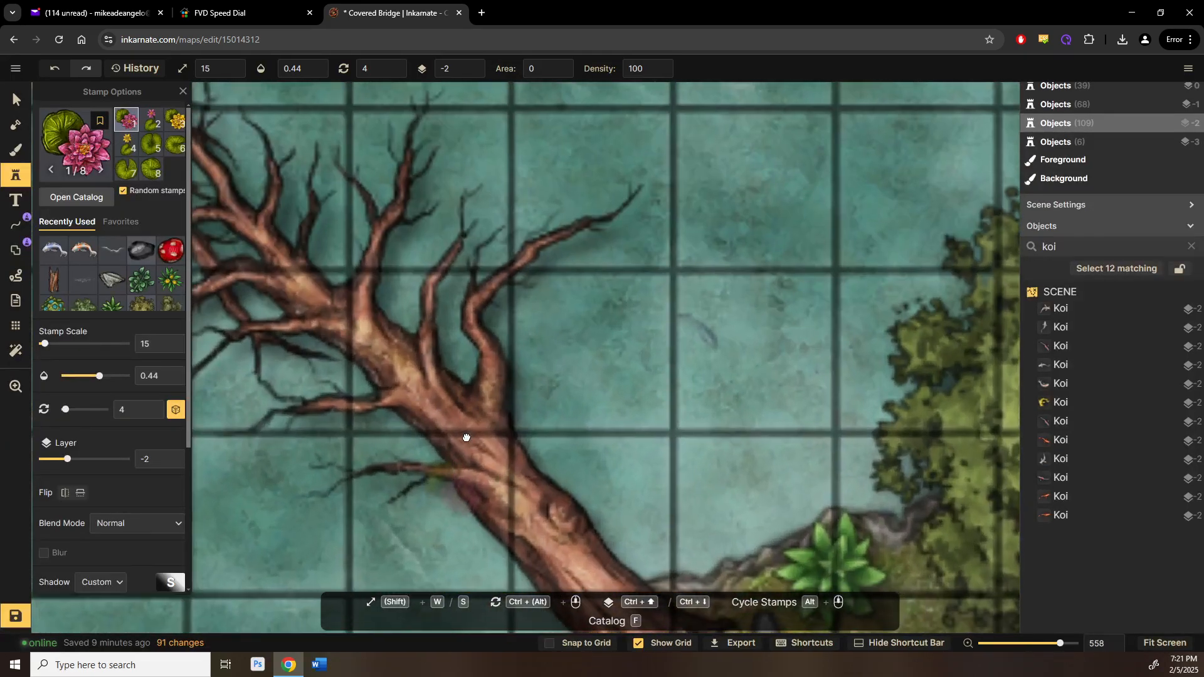
{"action": "left_click_drag", "start_coordinate": [466, 437], "coordinate": [490, 298]}
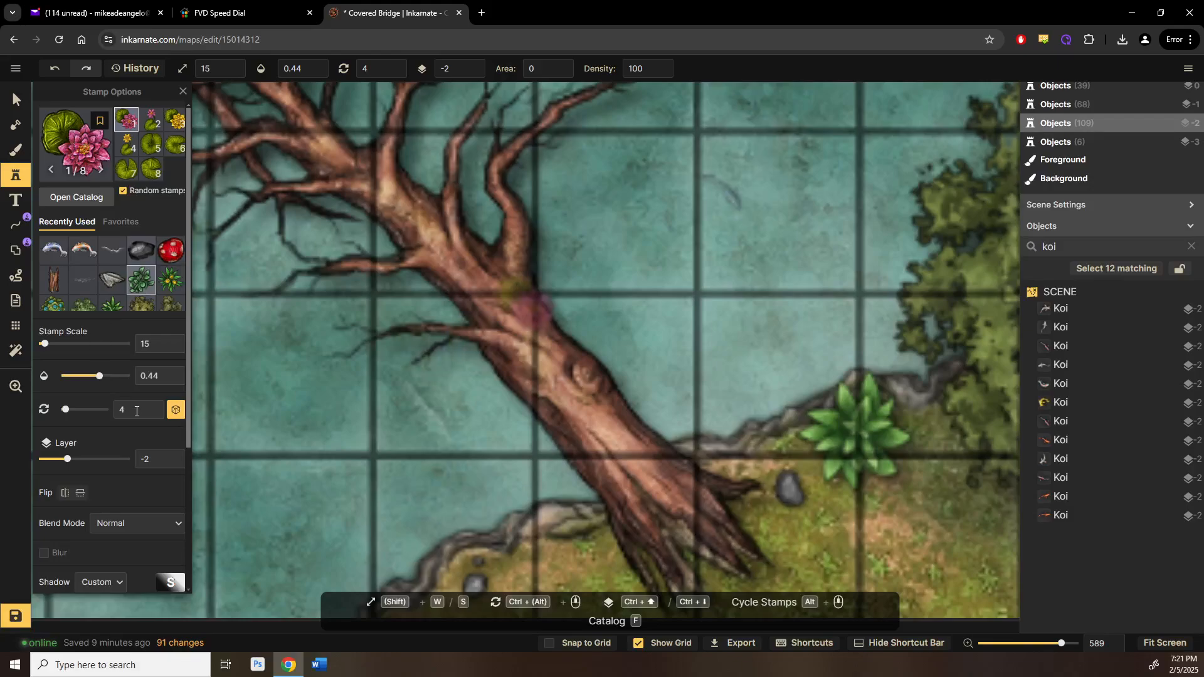
{"action": "left_click", "coordinate": [480, 389]}
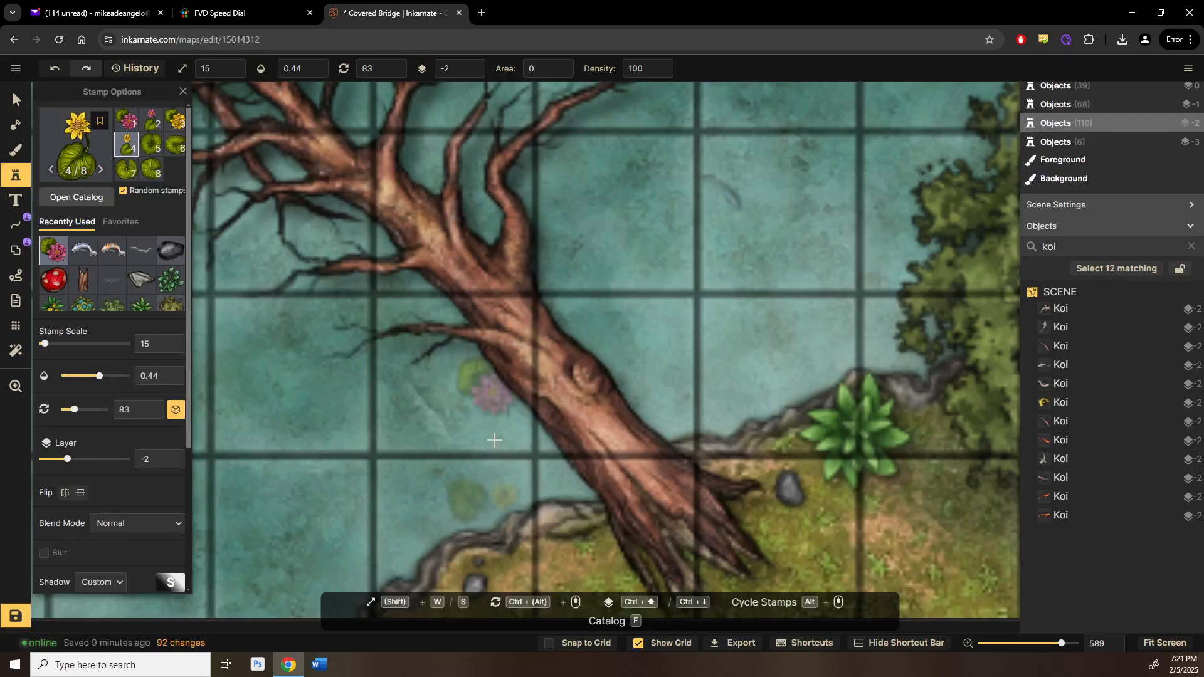
{"action": "left_click", "coordinate": [21, 99]}
{"action": "left_click", "coordinate": [482, 387]}
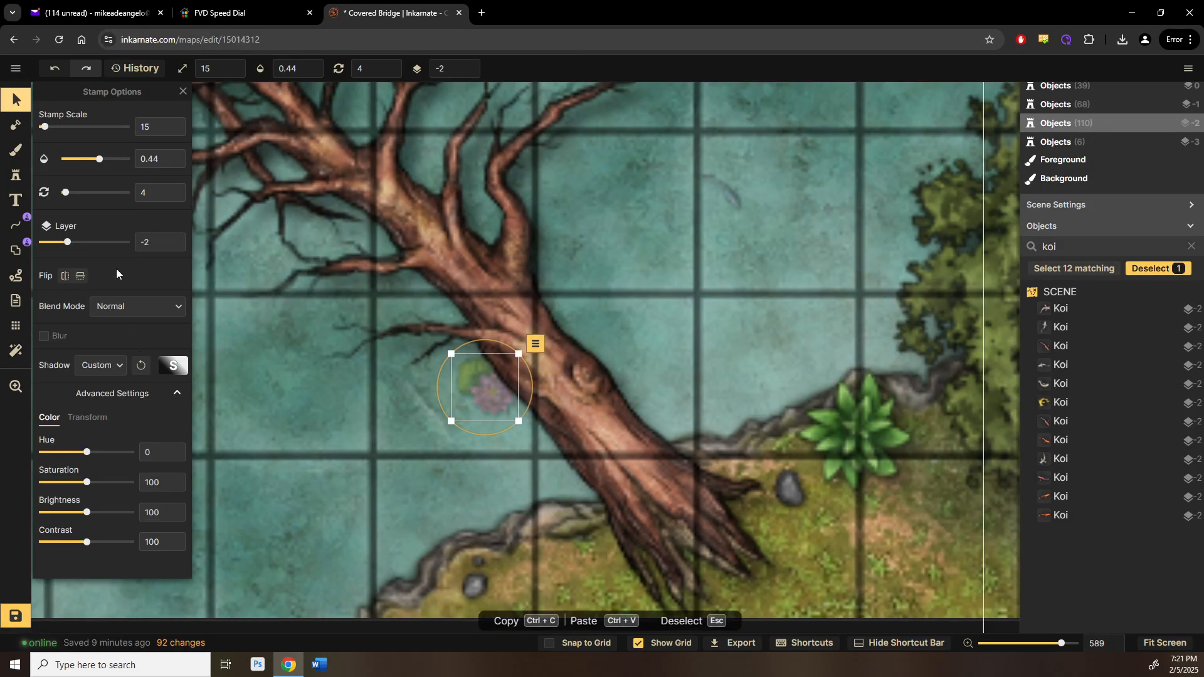
{"action": "left_click_drag", "start_coordinate": [99, 158], "coordinate": [199, 161]}
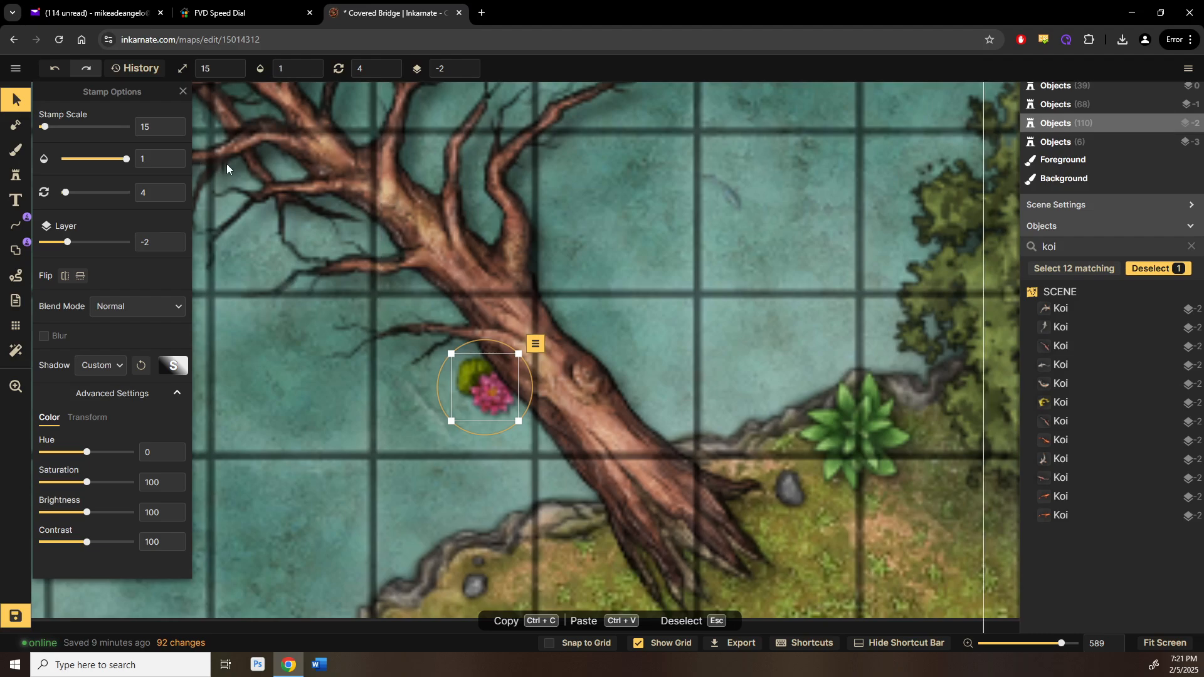
Step: Place four more lily stamps, mixing flowers and bare pads, along the river side of the fallen tree's lower trunk
{"action": "left_click", "coordinate": [24, 178]}
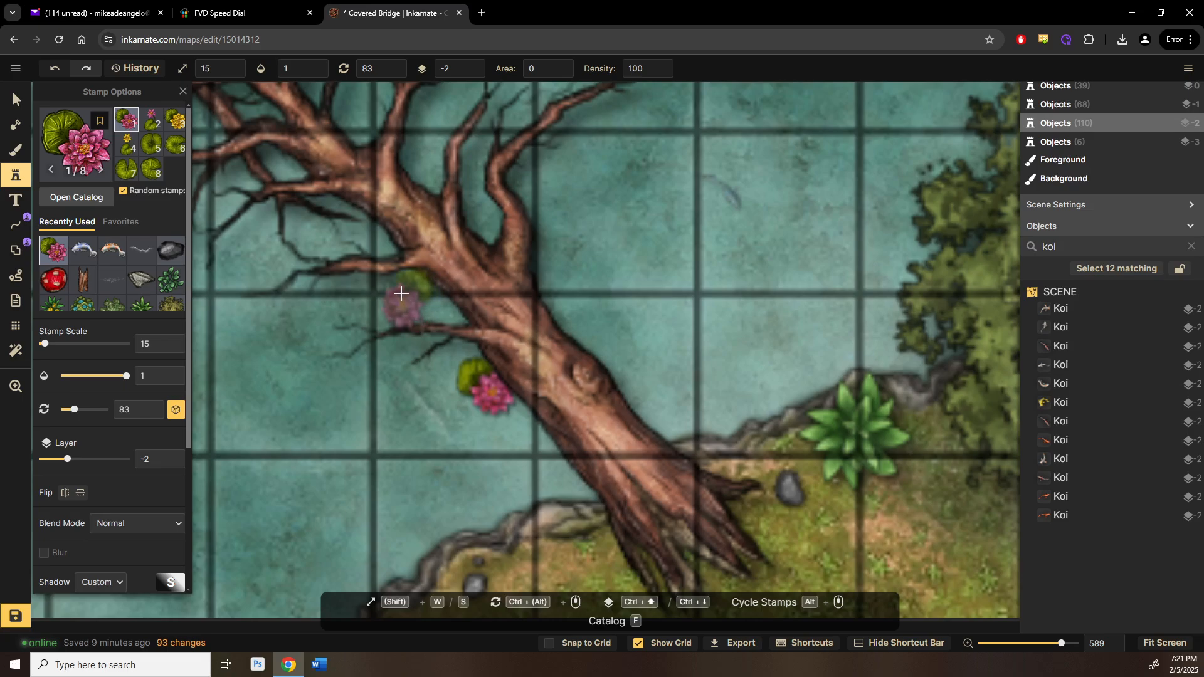
{"action": "left_click", "coordinate": [397, 289]}
{"action": "scroll", "coordinate": [446, 406], "scroll_direction": "up", "scroll_amount": 2}
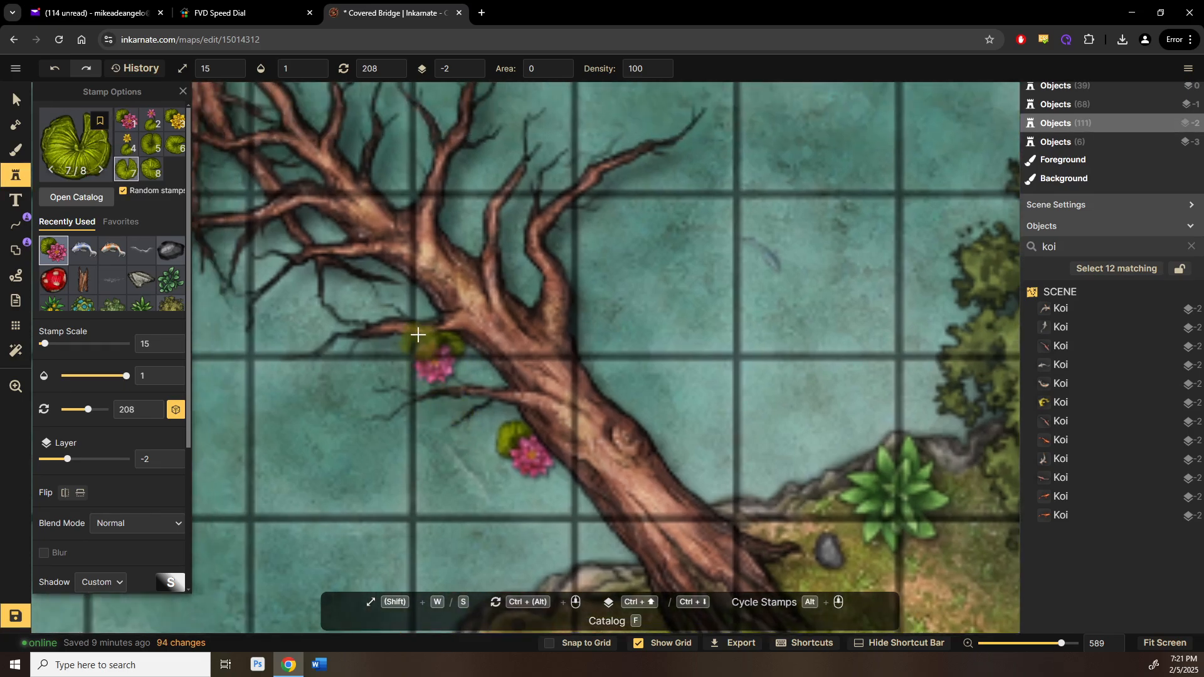
{"action": "left_click", "coordinate": [421, 308]}
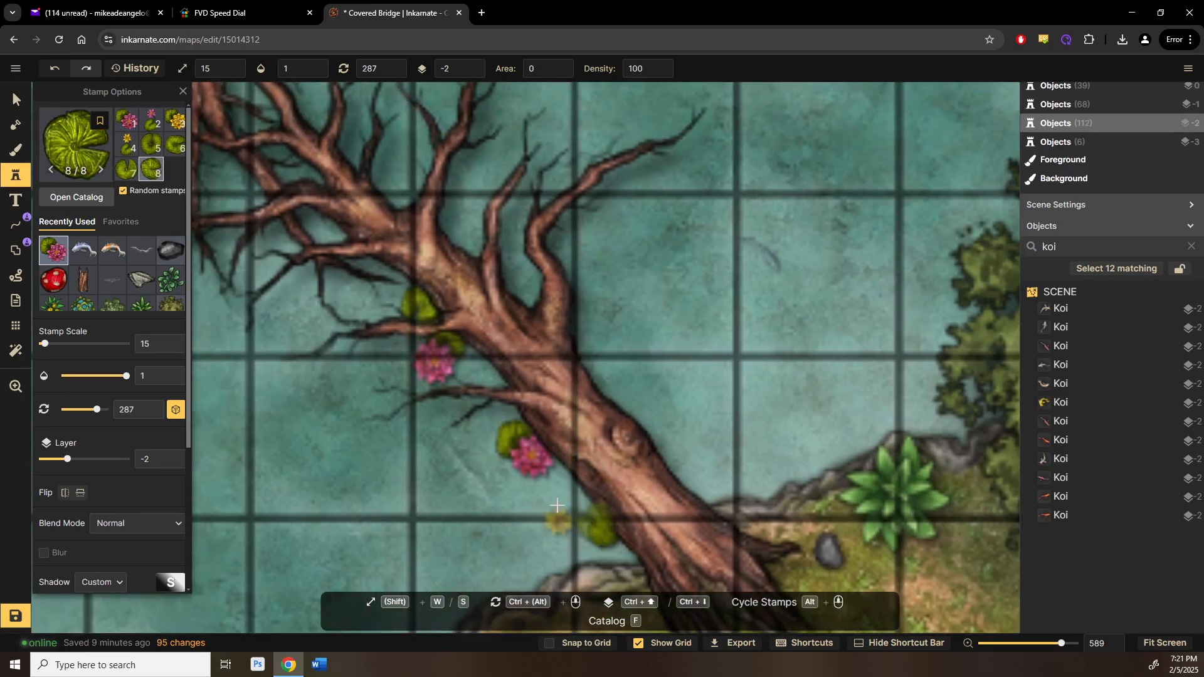
{"action": "left_click", "coordinate": [602, 533]}
{"action": "left_click", "coordinate": [552, 517]}
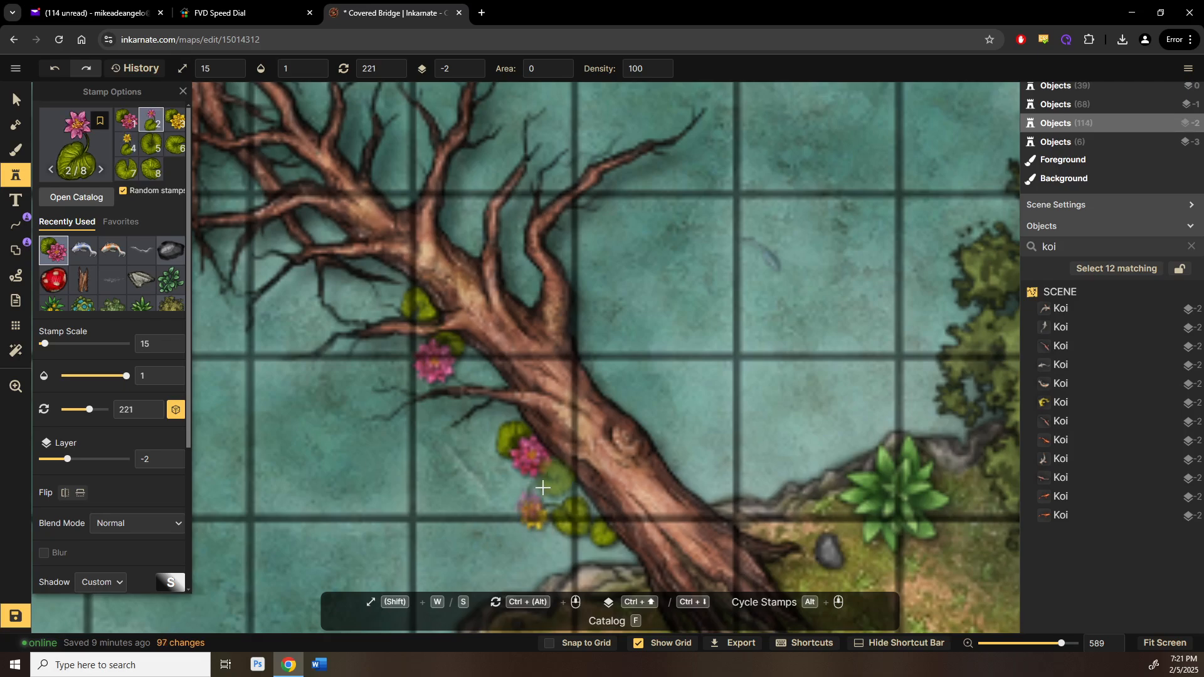
Step: Place a pink lily, a yellow lily and two bare pads down the western side of the fallen tree's upper trunk
{"action": "left_click_drag", "start_coordinate": [484, 417], "coordinate": [615, 554]}
{"action": "left_click_drag", "start_coordinate": [377, 353], "coordinate": [557, 533]}
{"action": "left_click", "coordinate": [376, 277]}
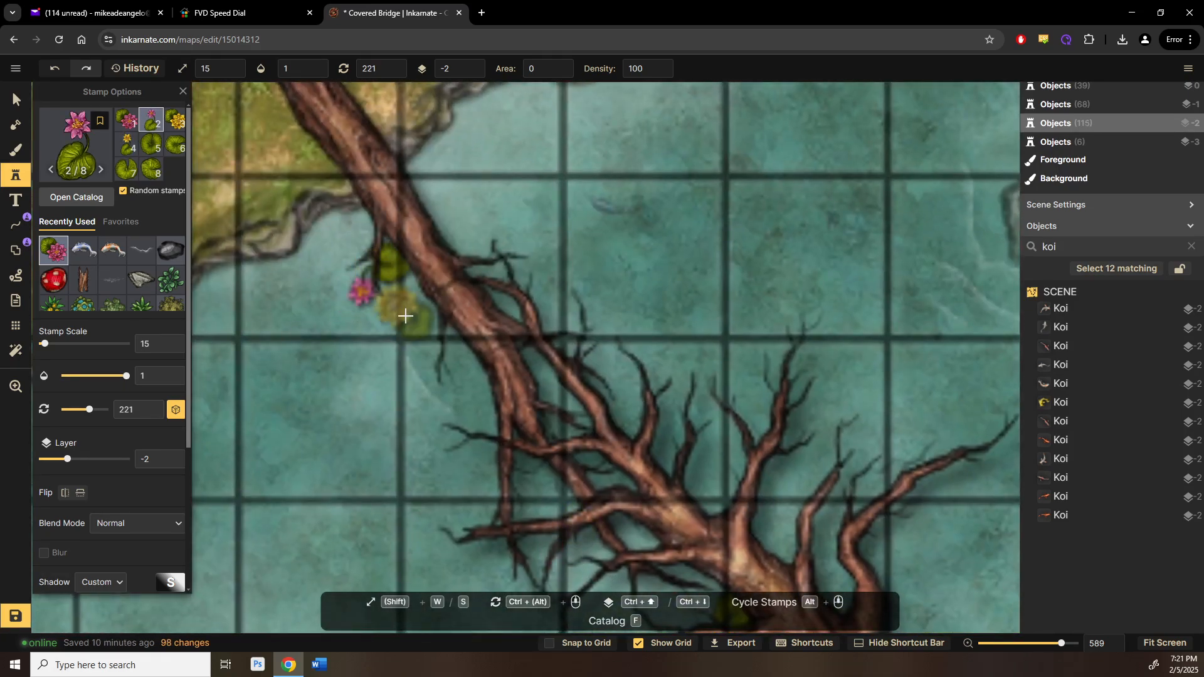
{"action": "left_click", "coordinate": [412, 310]}
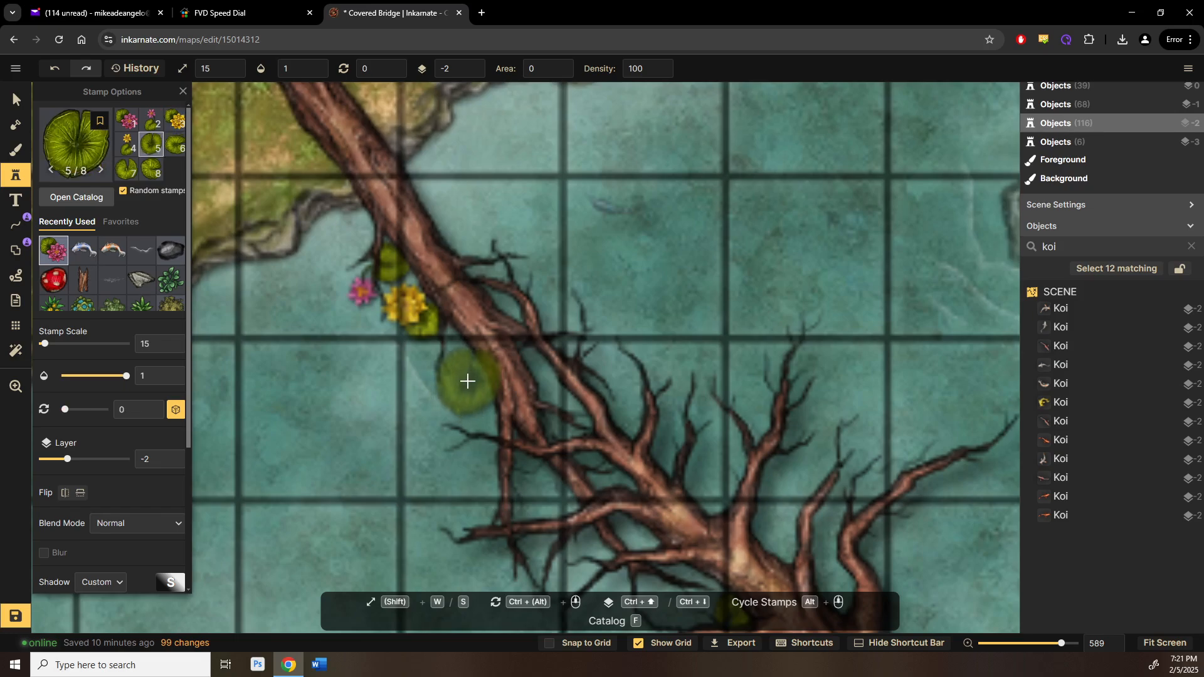
{"action": "left_click", "coordinate": [467, 403]}
{"action": "left_click_drag", "start_coordinate": [470, 430], "coordinate": [424, 317]}
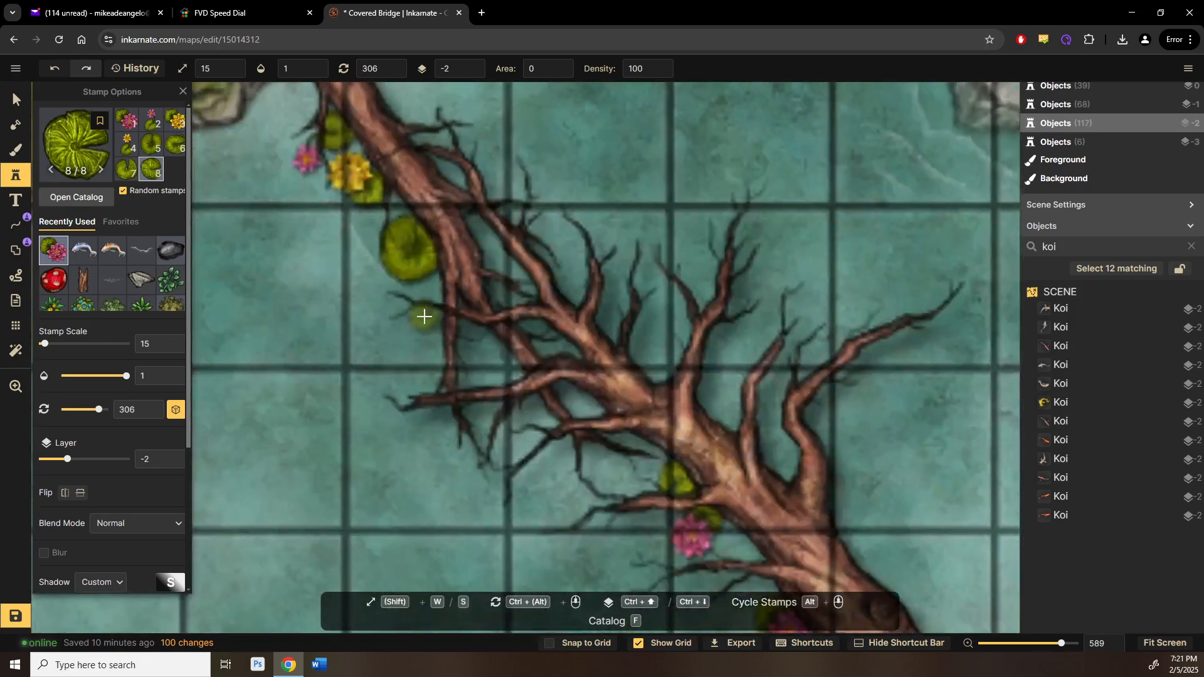
{"action": "left_click", "coordinate": [432, 341]}
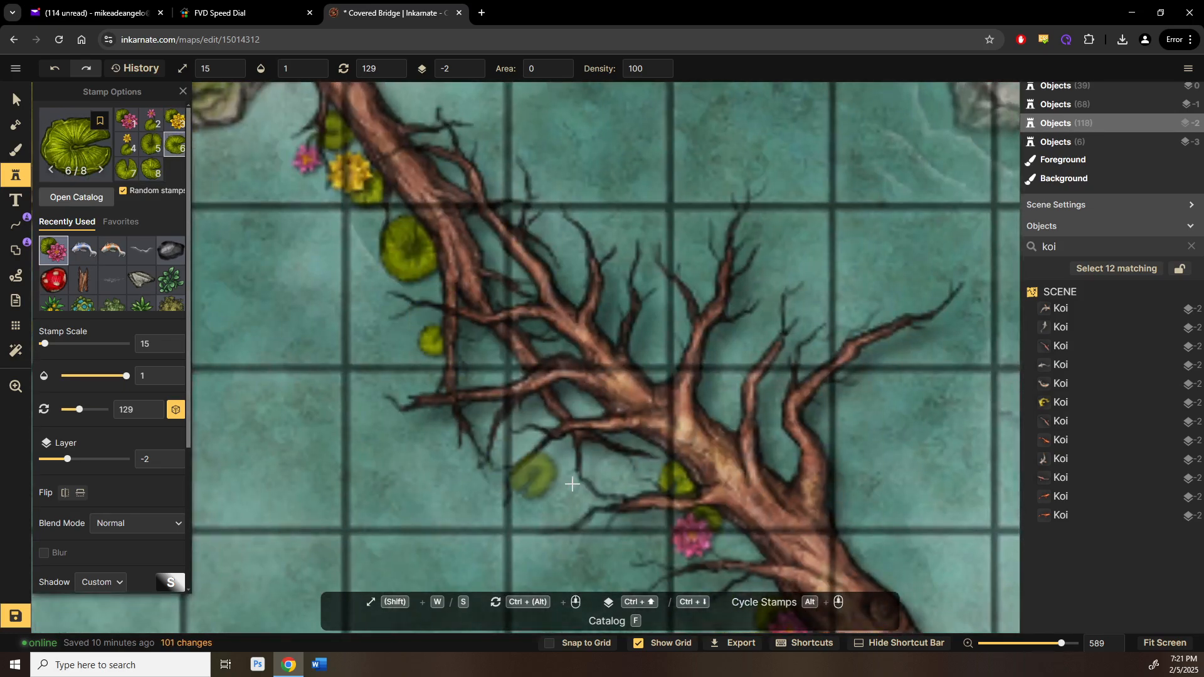
Step: Add a bare lily pad and a pink-flowered one around the small branch on the fallen tree's lower trunk
{"action": "left_click_drag", "start_coordinate": [540, 440], "coordinate": [467, 373]}
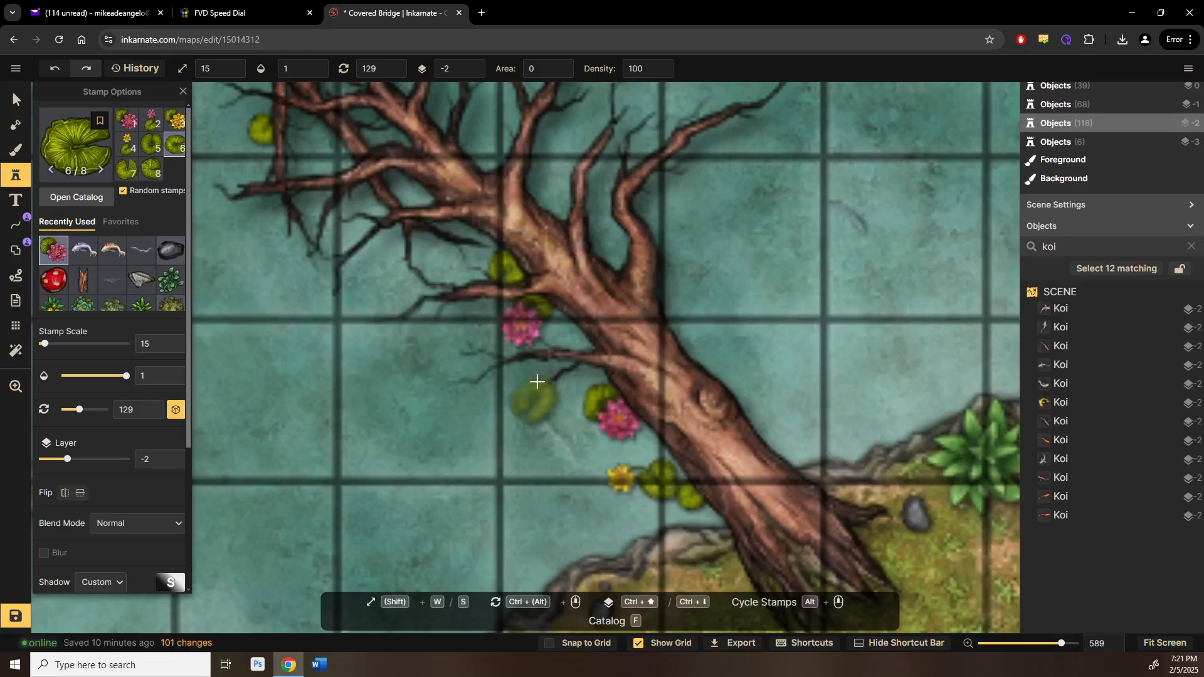
{"action": "left_click", "coordinate": [544, 372]}
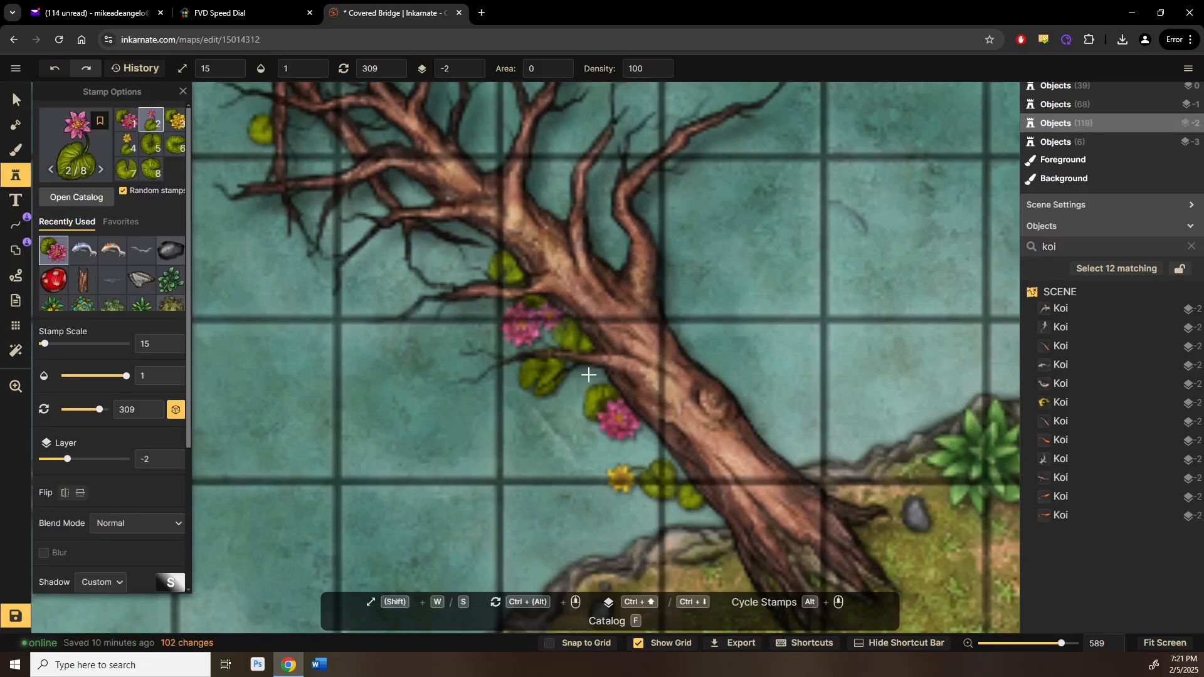
{"action": "left_click", "coordinate": [566, 330]}
Step: Fill out the upper-trunk lily cluster with a small pad, a yellow-flowered lily and a large pad
{"action": "left_click_drag", "start_coordinate": [413, 390], "coordinate": [540, 548]}
{"action": "left_click_drag", "start_coordinate": [389, 264], "coordinate": [504, 452]}
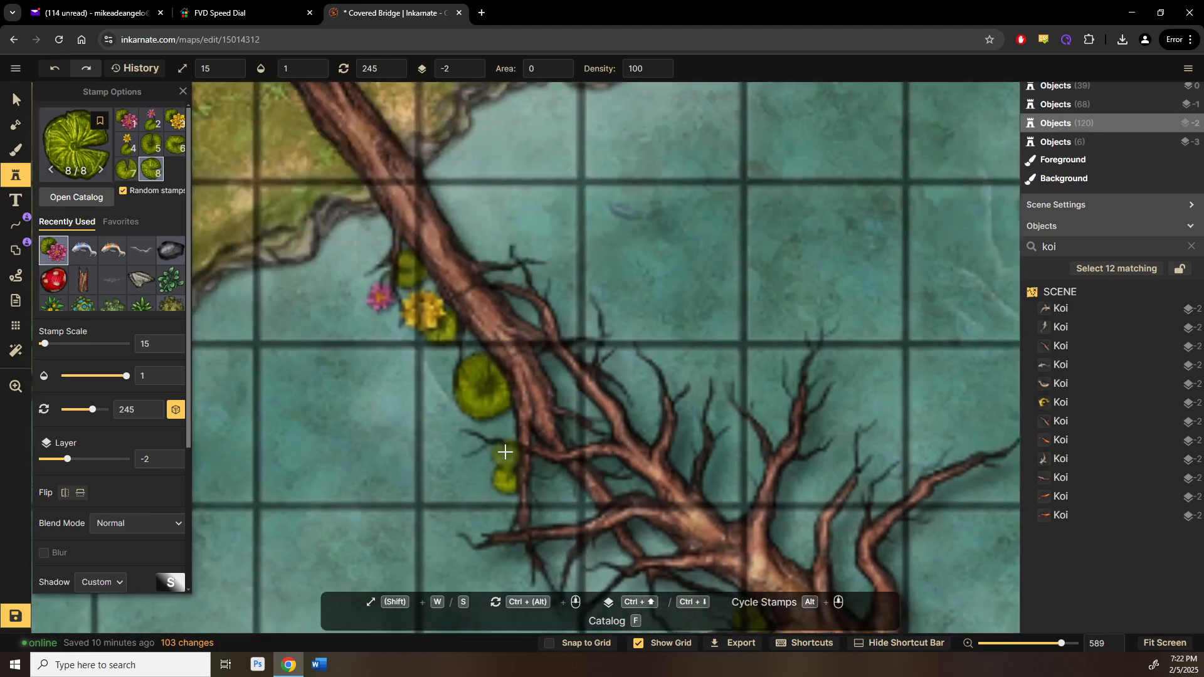
{"action": "left_click", "coordinate": [440, 360]}
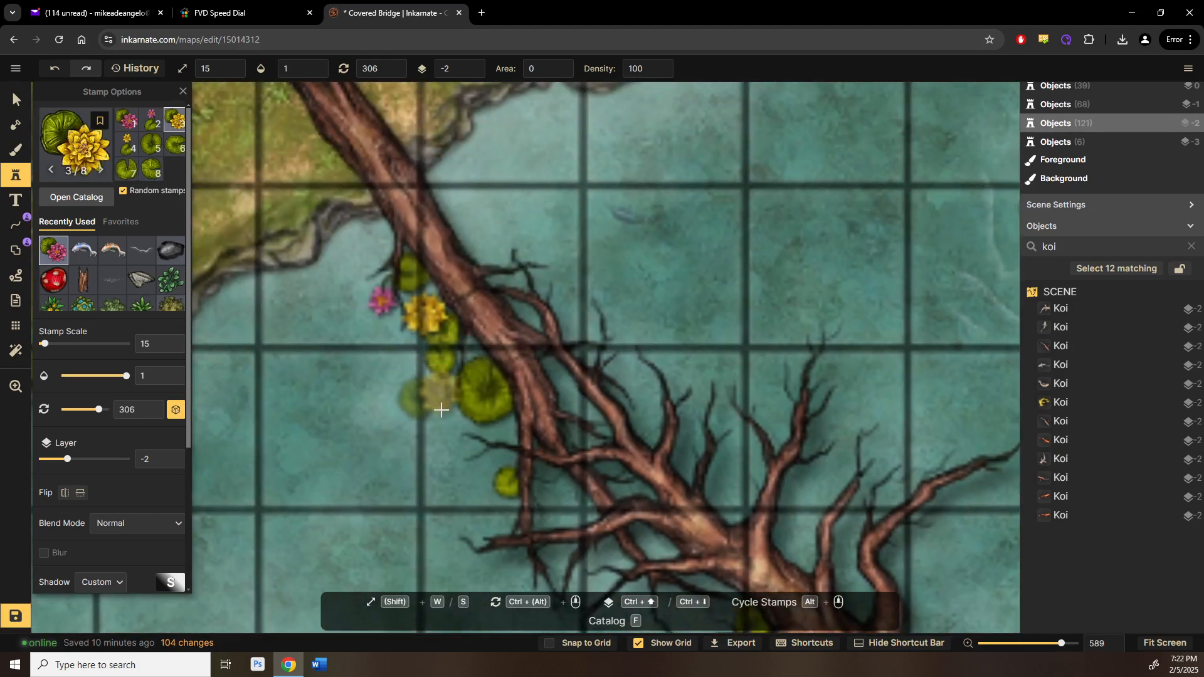
{"action": "left_click", "coordinate": [450, 409]}
{"action": "left_click", "coordinate": [497, 442]}
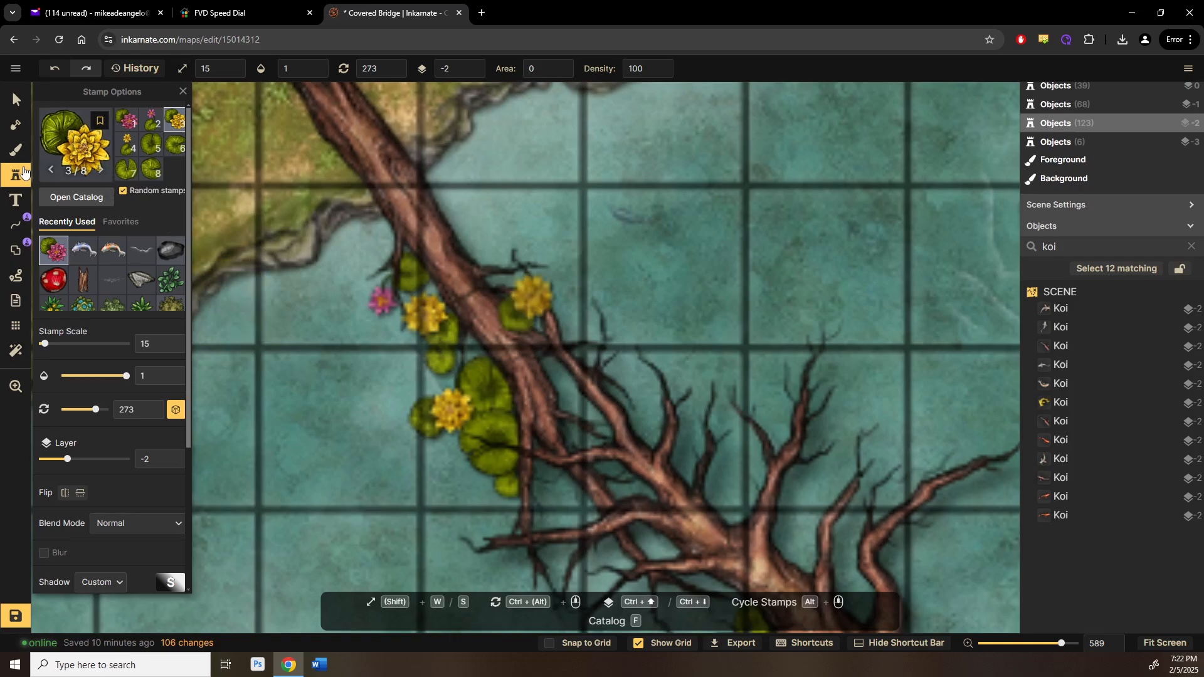
Step: Search the stamp catalog for "frog" and place the green Jungle: Tropics frog on the large lily pad beside the upper trunk
{"action": "left_click", "coordinate": [50, 194]}
{"action": "type", "text": "frog"}
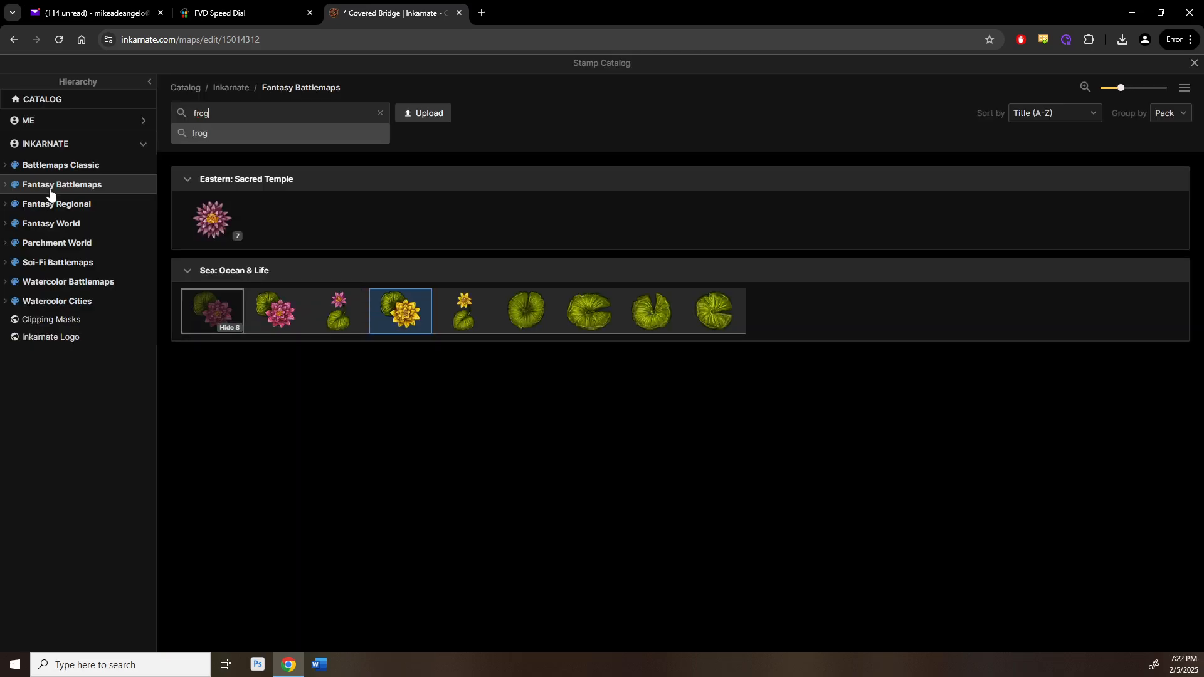
{"action": "key", "text": "Return"}
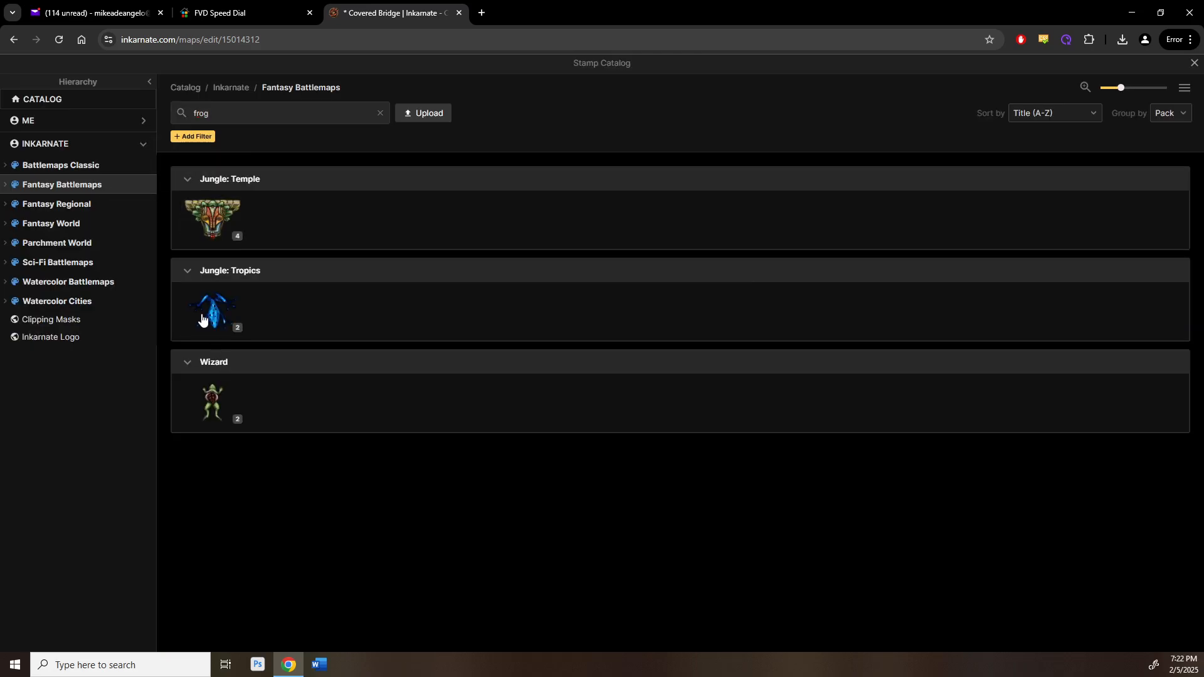
{"action": "left_click", "coordinate": [227, 420]}
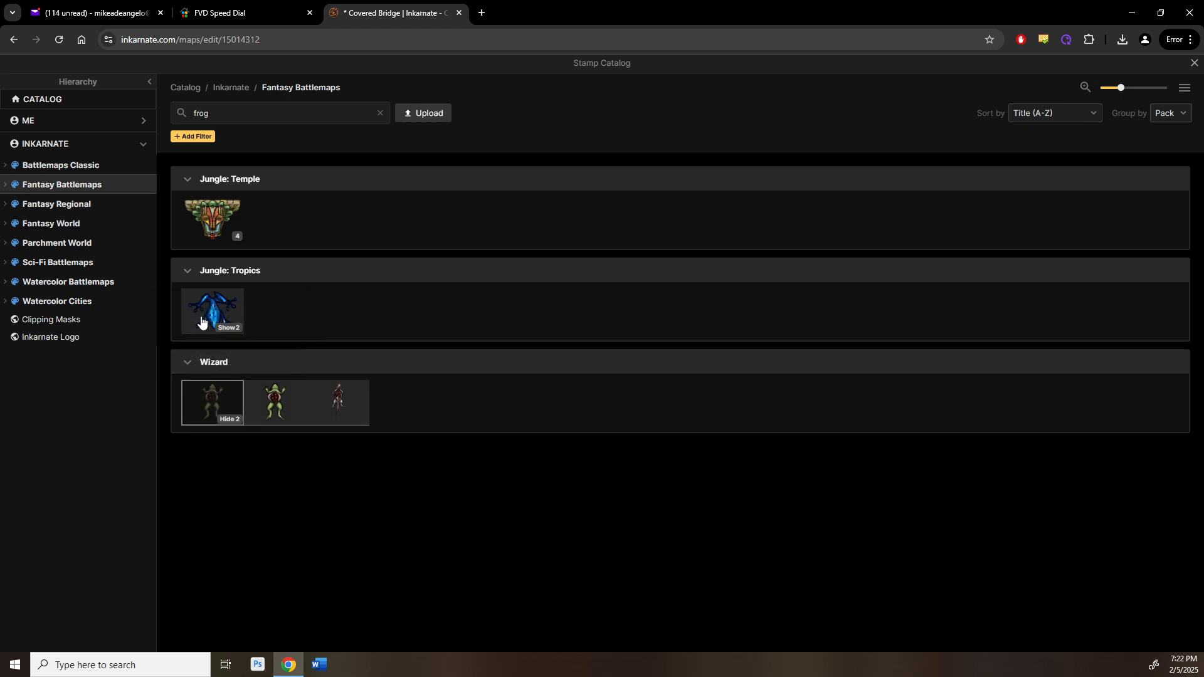
{"action": "left_click", "coordinate": [224, 331]}
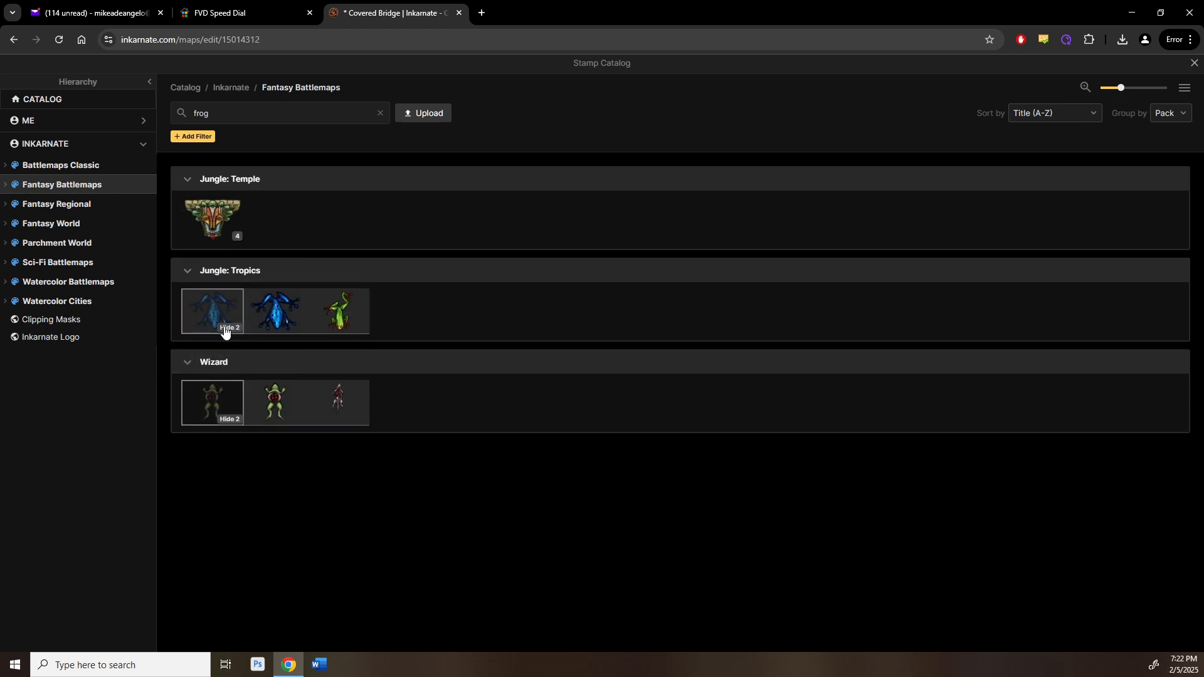
{"action": "left_click", "coordinate": [342, 314]}
{"action": "scroll", "coordinate": [426, 304], "scroll_direction": "up", "scroll_amount": 5}
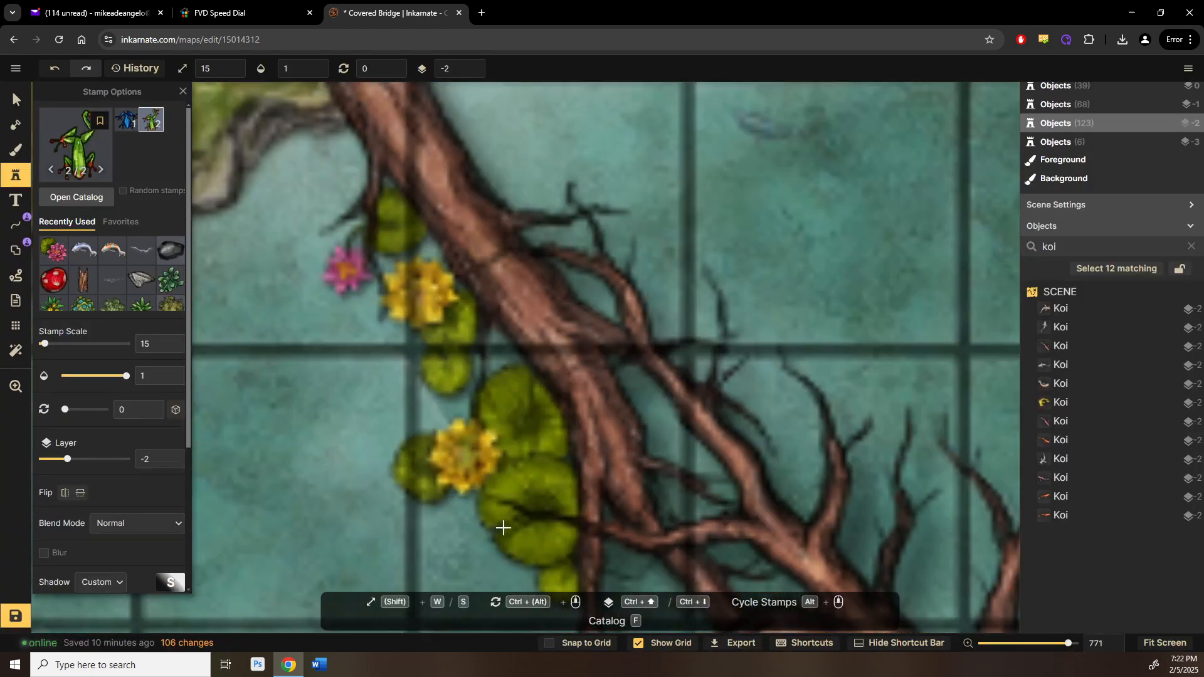
{"action": "left_click", "coordinate": [521, 421]}
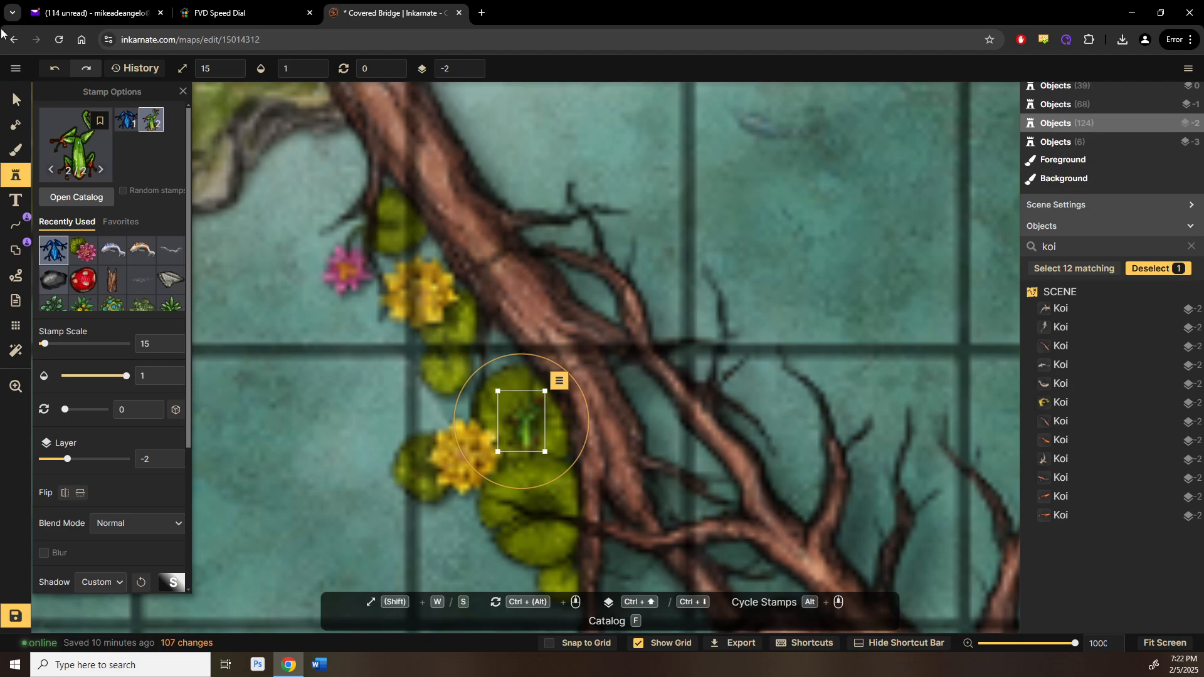
Step: Examine the wider map from the fallen tree and its lilies across the western forest to the covered bridge
{"action": "left_click", "coordinate": [16, 100]}
{"action": "left_click", "coordinate": [260, 435]}
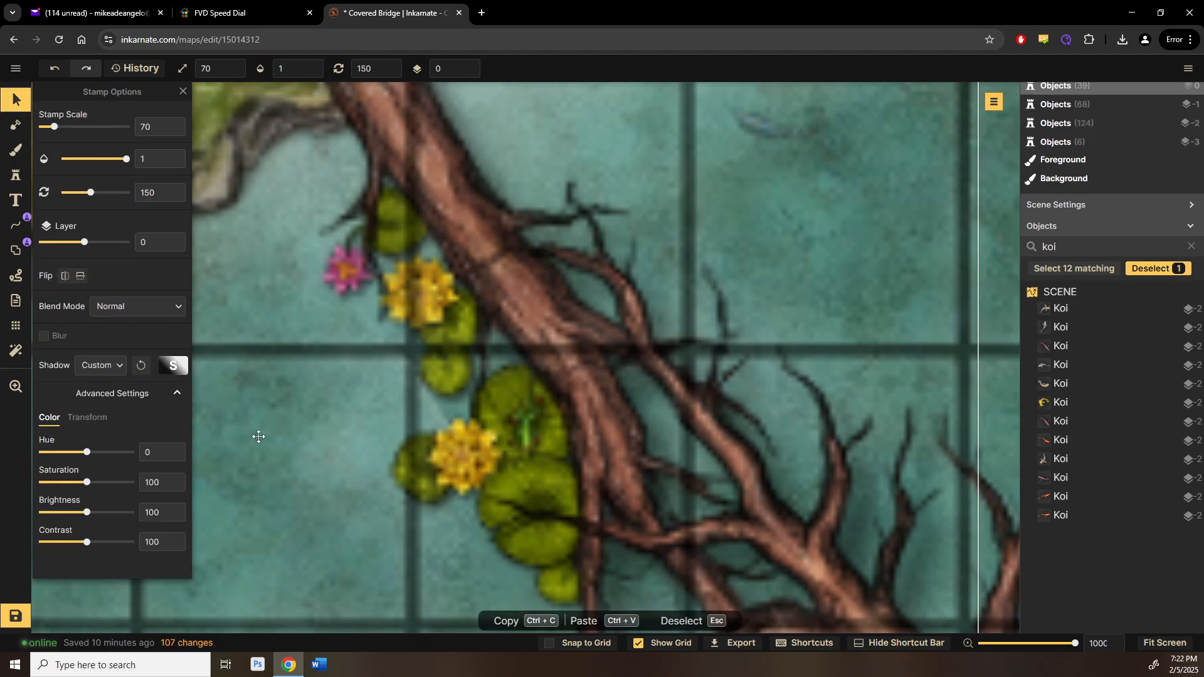
{"action": "scroll", "coordinate": [270, 433], "scroll_direction": "down", "scroll_amount": 4}
{"action": "scroll", "coordinate": [730, 405], "scroll_direction": "down", "scroll_amount": 3}
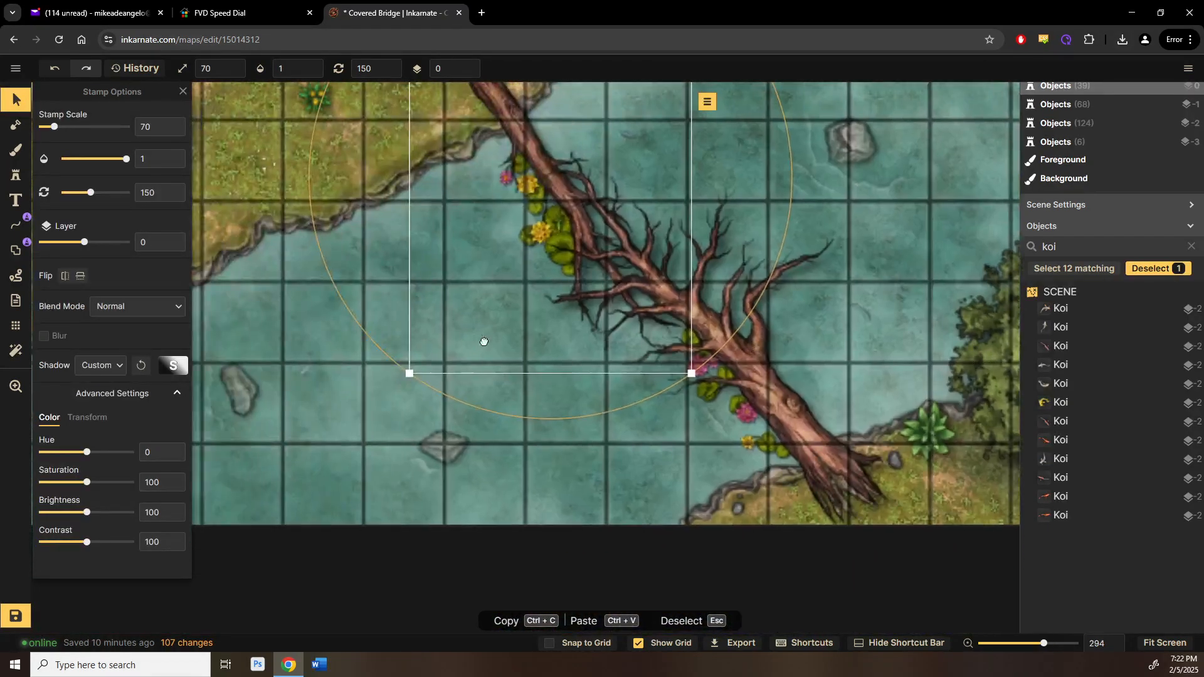
{"action": "left_click_drag", "start_coordinate": [484, 341], "coordinate": [859, 509]}
{"action": "scroll", "coordinate": [685, 389], "scroll_direction": "down", "scroll_amount": 3}
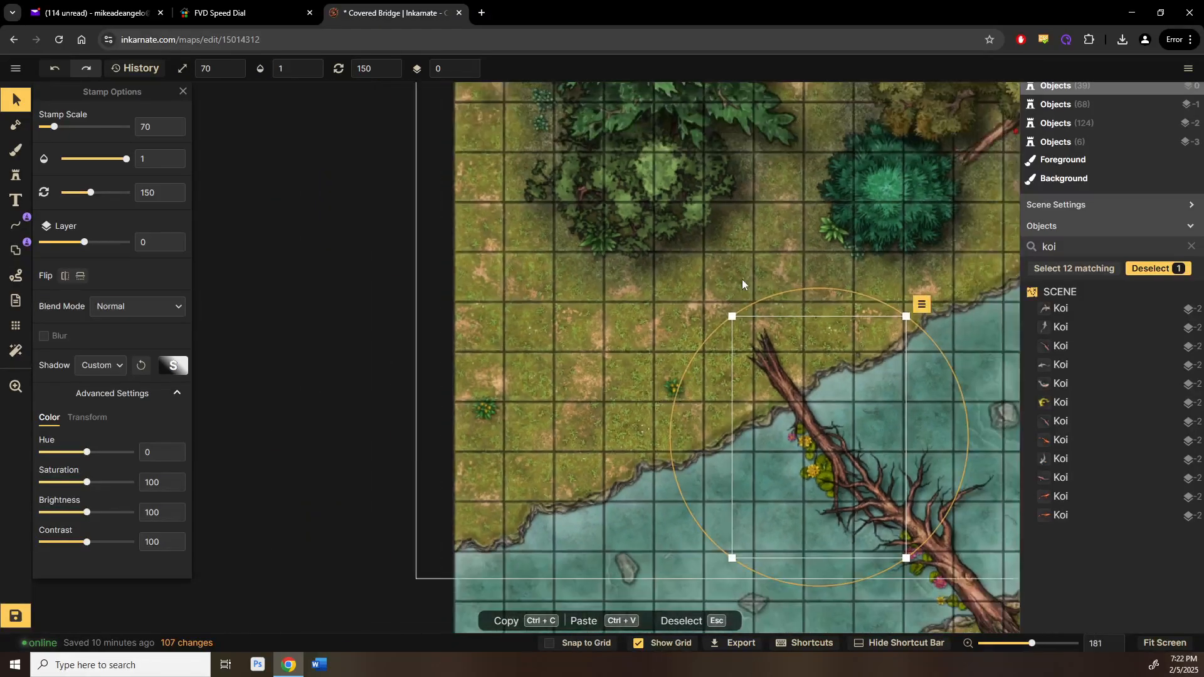
{"action": "left_click_drag", "start_coordinate": [742, 279], "coordinate": [386, 384]}
{"action": "scroll", "coordinate": [637, 420], "scroll_direction": "down", "scroll_amount": 1}
{"action": "left_click_drag", "start_coordinate": [637, 420], "coordinate": [635, 572]}
{"action": "left_click_drag", "start_coordinate": [925, 536], "coordinate": [691, 466]}
{"action": "scroll", "coordinate": [691, 466], "scroll_direction": "down", "scroll_amount": 3}
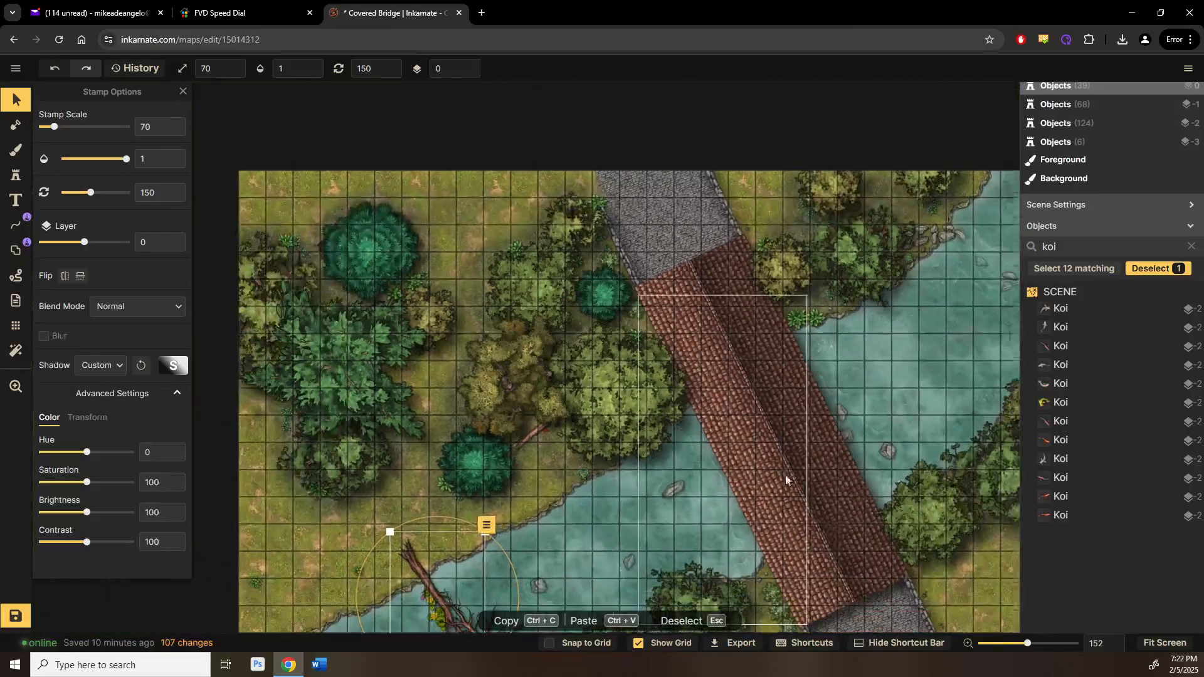
Step: Save the Covered Bridge map with its latest changes
{"action": "left_click_drag", "start_coordinate": [748, 422], "coordinate": [387, 255]}
{"action": "scroll", "coordinate": [712, 417], "scroll_direction": "up", "scroll_amount": 2}
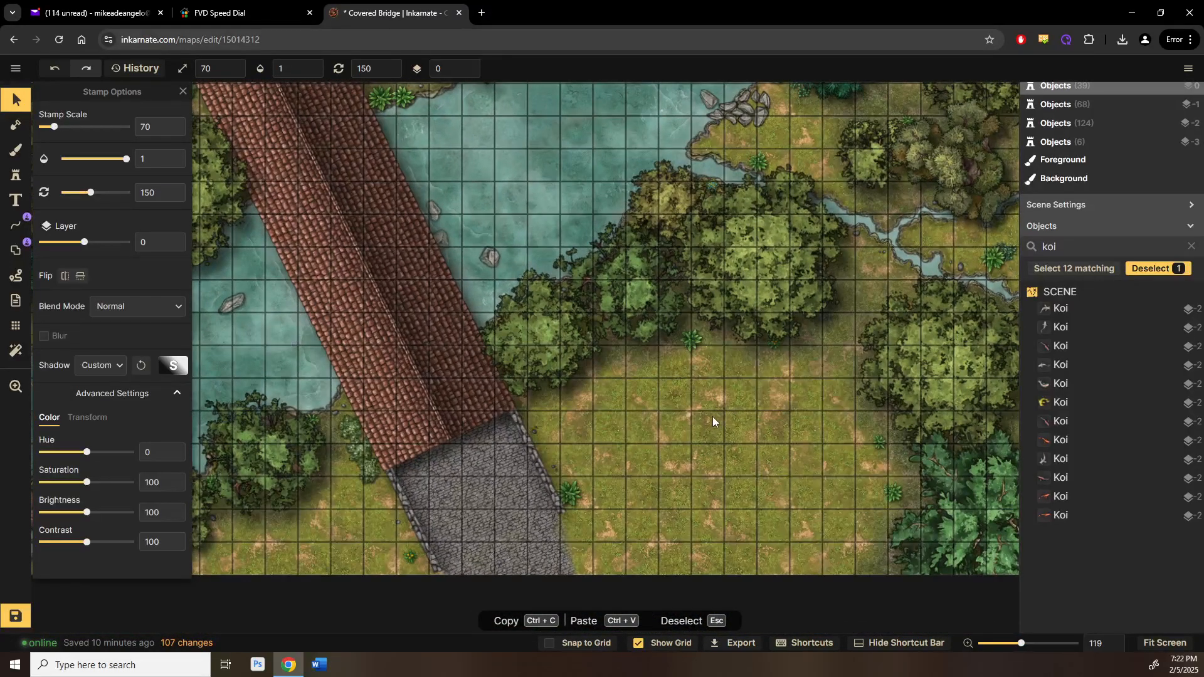
{"action": "scroll", "coordinate": [712, 416], "scroll_direction": "down", "scroll_amount": 2}
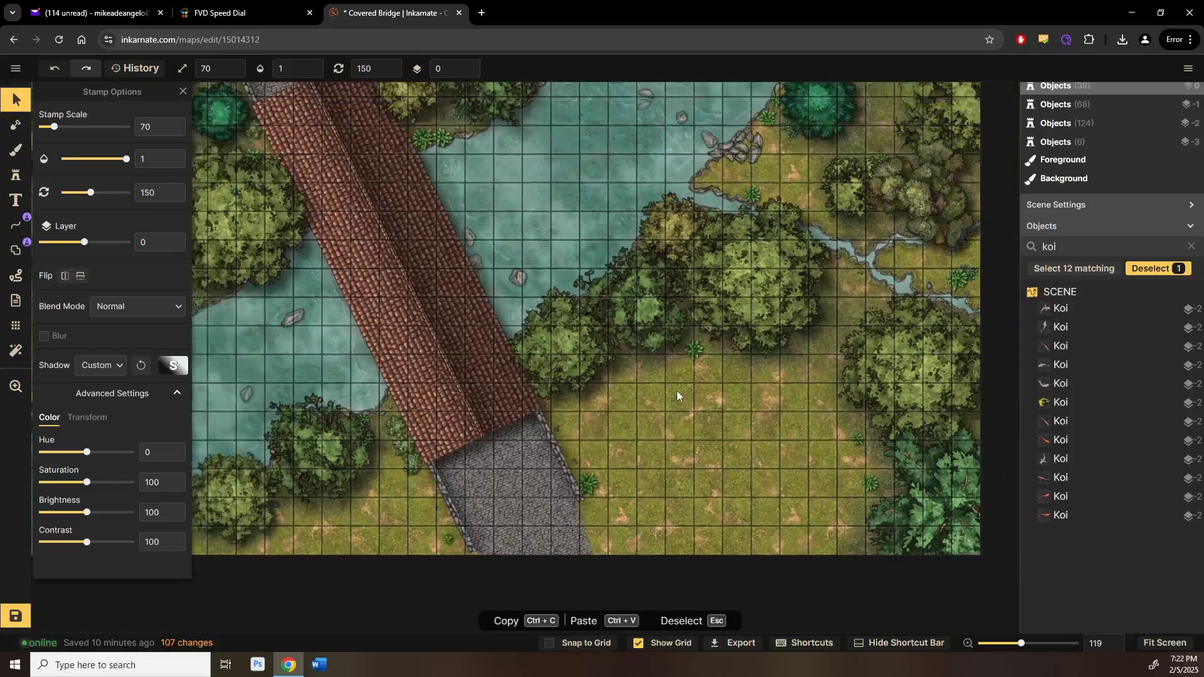
{"action": "left_click_drag", "start_coordinate": [684, 433], "coordinate": [741, 513]}
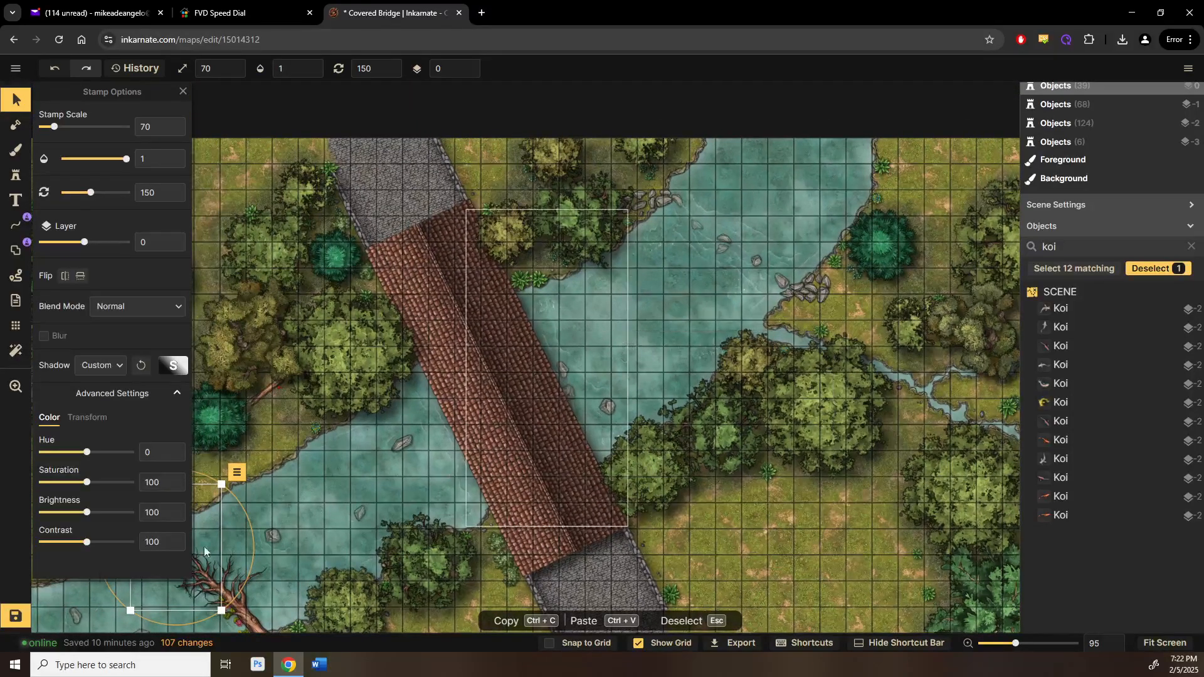
{"action": "left_click", "coordinate": [15, 618]}
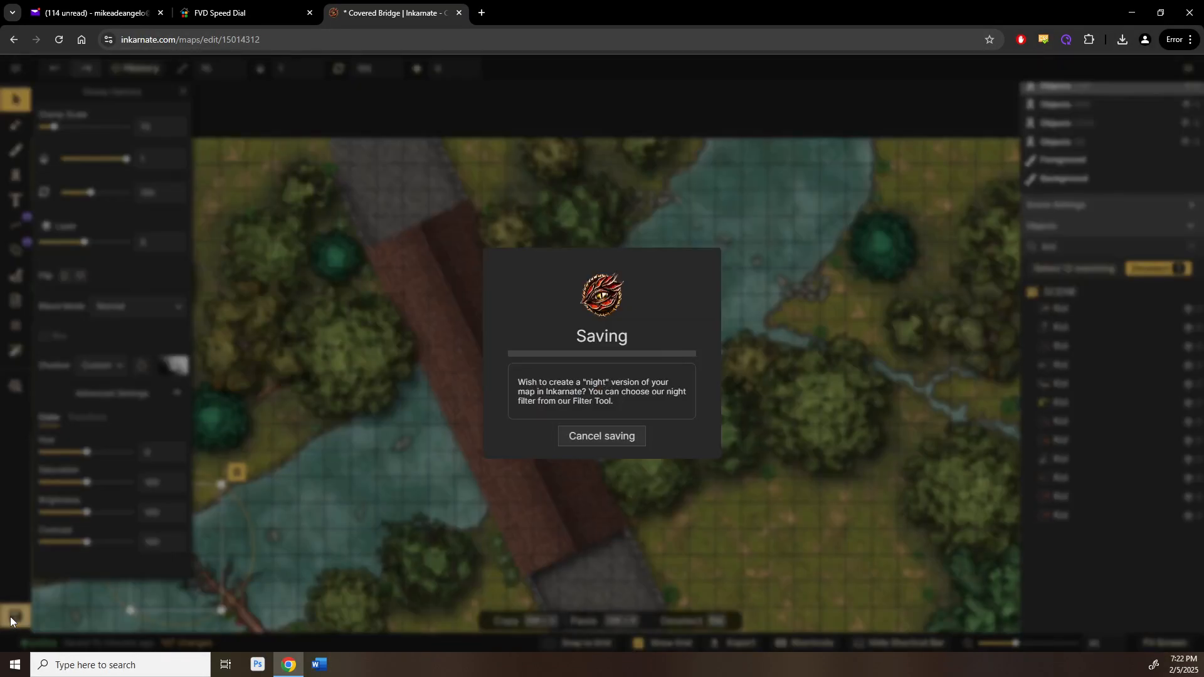
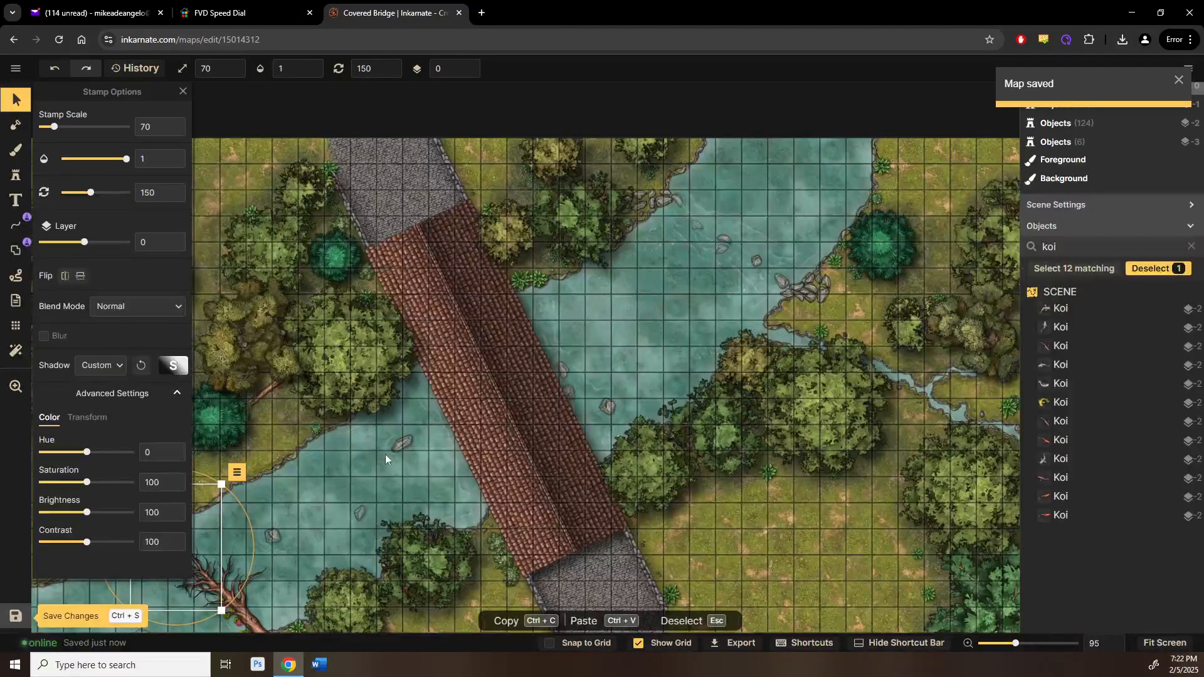
Step: Paint the current teal water texture over the narrow eastern creek's upper stretch on the Background layer at brush size 13
{"action": "left_click_drag", "start_coordinate": [817, 426], "coordinate": [690, 507]}
{"action": "scroll", "coordinate": [778, 370], "scroll_direction": "up", "scroll_amount": 2}
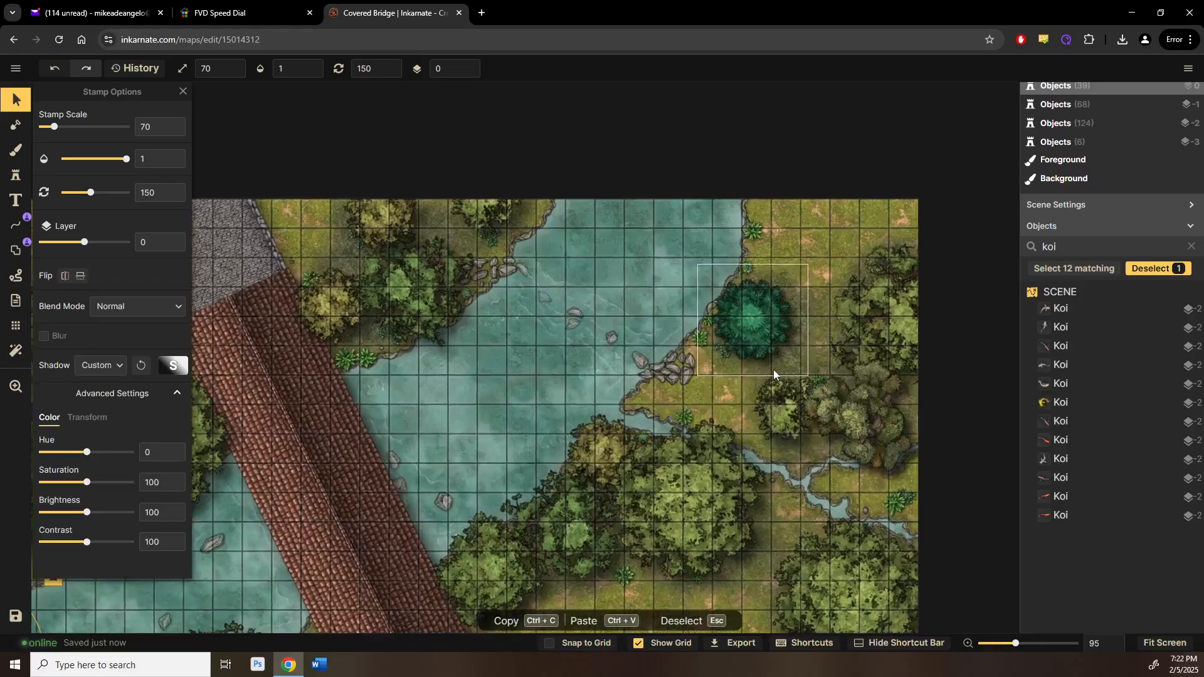
{"action": "scroll", "coordinate": [770, 368], "scroll_direction": "up", "scroll_amount": 3}
{"action": "scroll", "coordinate": [757, 423], "scroll_direction": "up", "scroll_amount": 2}
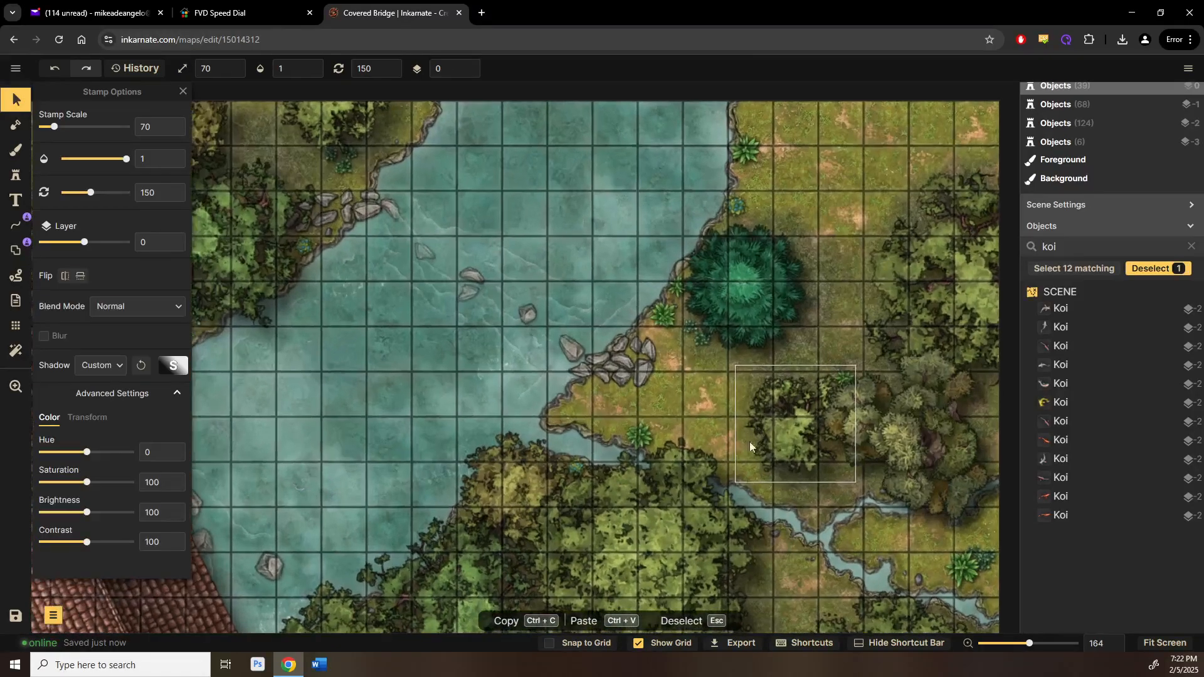
{"action": "scroll", "coordinate": [706, 449], "scroll_direction": "up", "scroll_amount": 4}
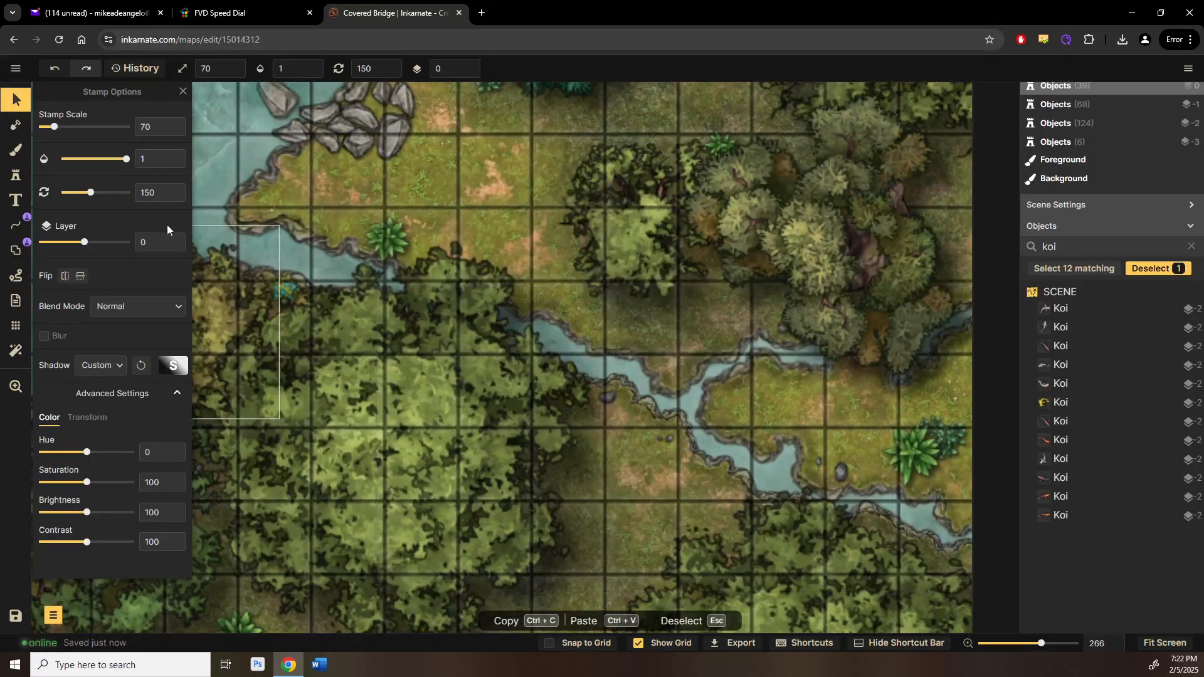
{"action": "left_click", "coordinate": [17, 152]}
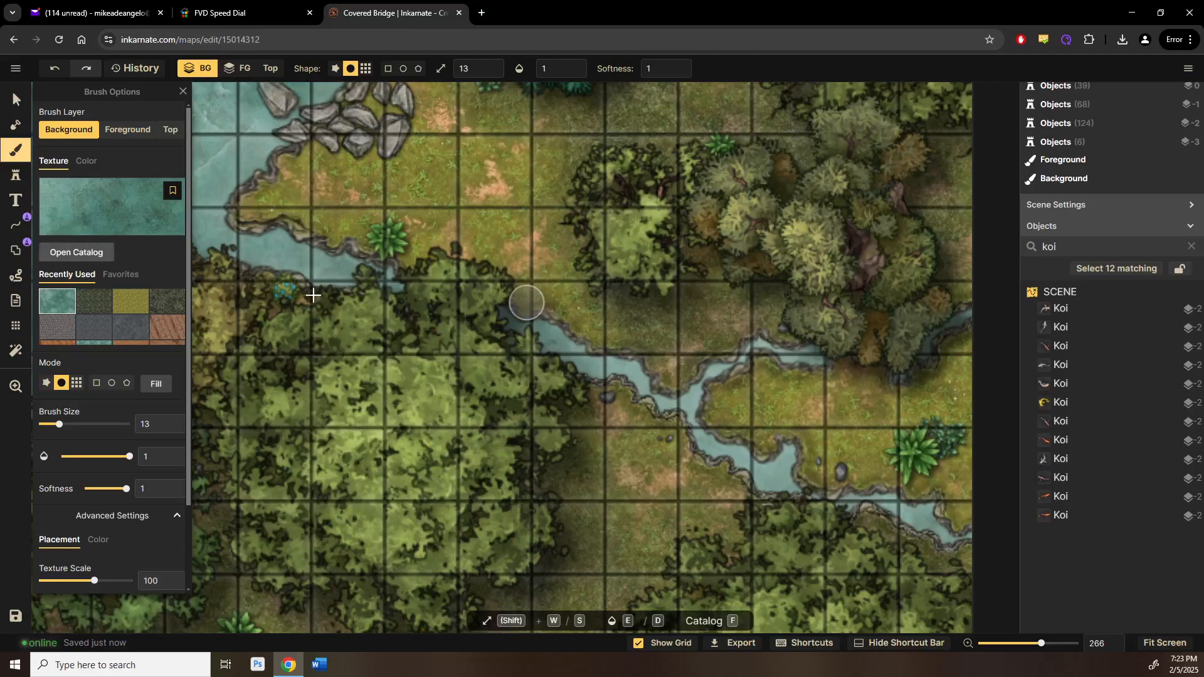
{"action": "left_click_drag", "start_coordinate": [532, 323], "coordinate": [592, 368]}
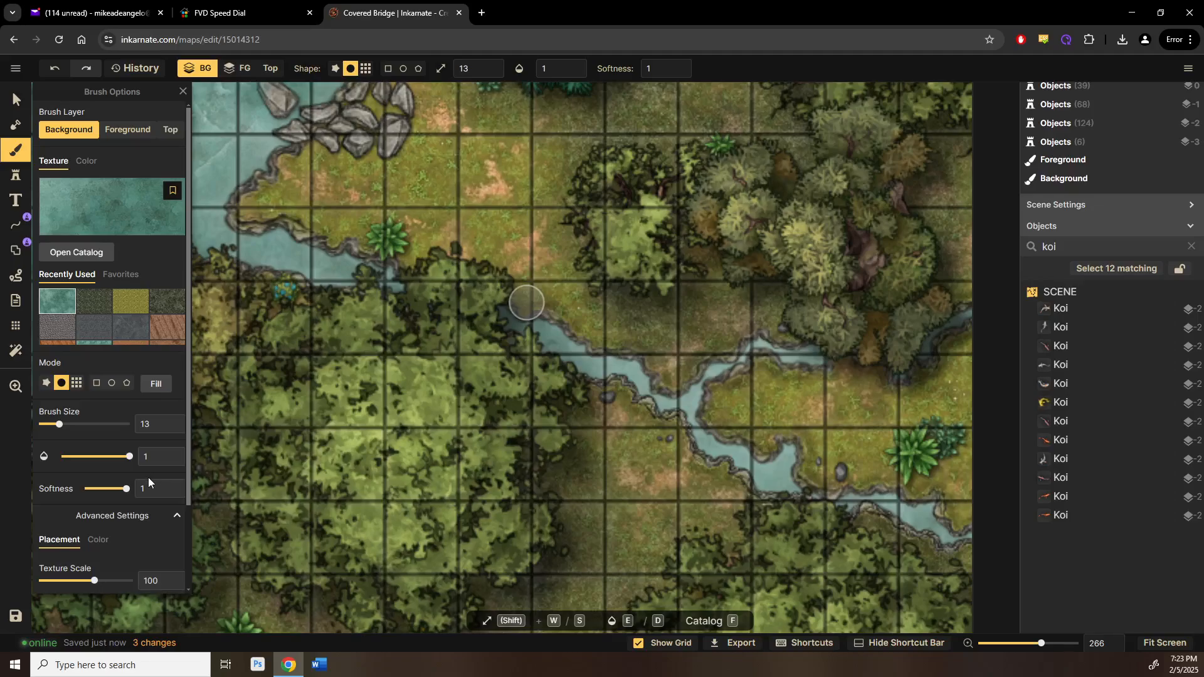
Step: Switch to the recently used teal water texture with scale 30 and paint it over the creek's southeastern stretch
{"action": "scroll", "coordinate": [134, 486], "scroll_direction": "down", "scroll_amount": 3}
{"action": "scroll", "coordinate": [105, 227], "scroll_direction": "down", "scroll_amount": 1}
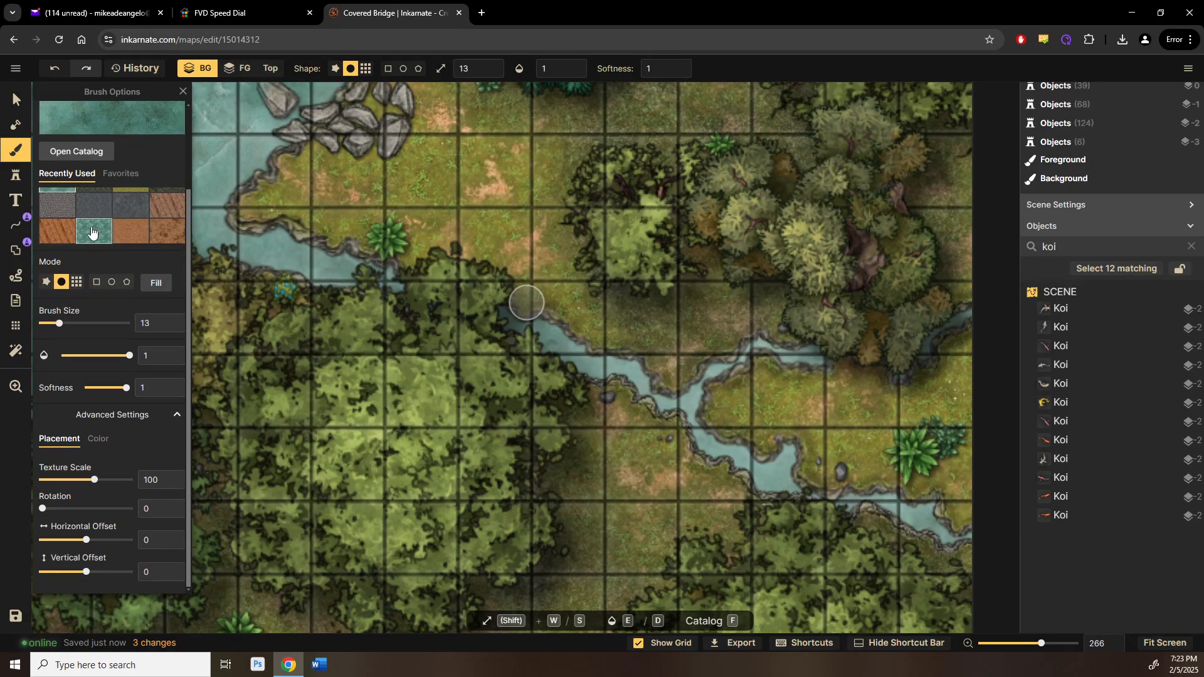
{"action": "left_click", "coordinate": [92, 232]}
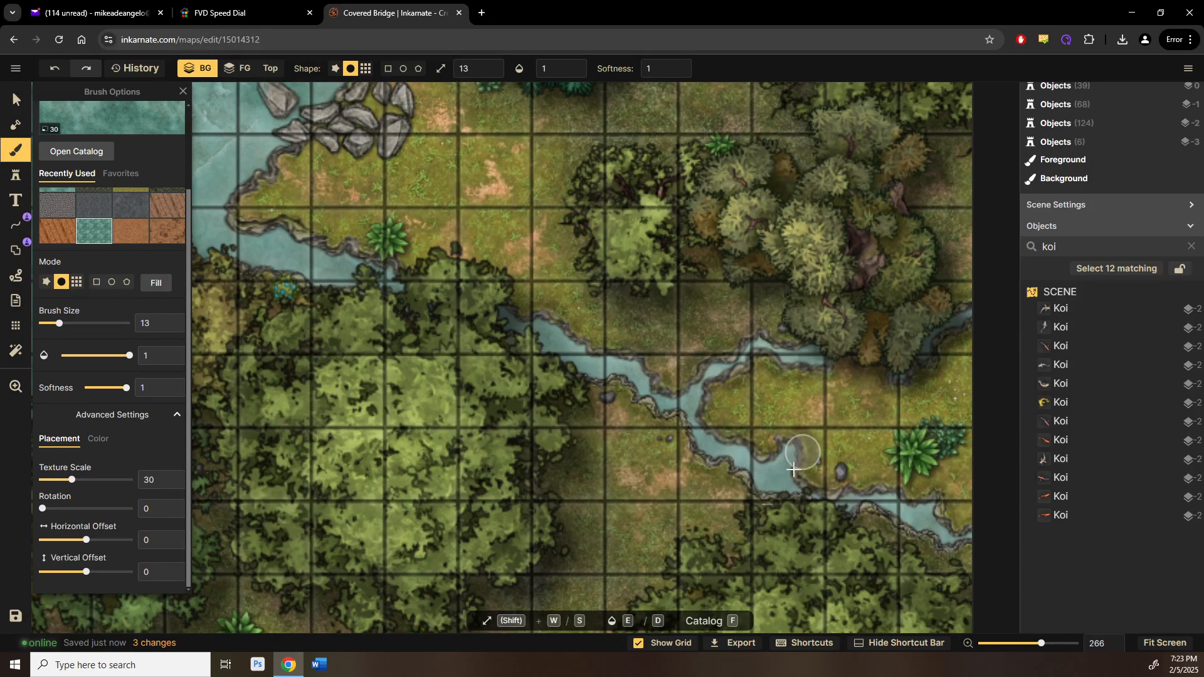
{"action": "mouse_move", "coordinate": [915, 502]}
{"action": "left_mouse_down"}
{"action": "mouse_move", "coordinate": [966, 536]}
{"action": "mouse_move", "coordinate": [837, 495]}
{"action": "mouse_move", "coordinate": [852, 500]}
{"action": "left_mouse_up"}
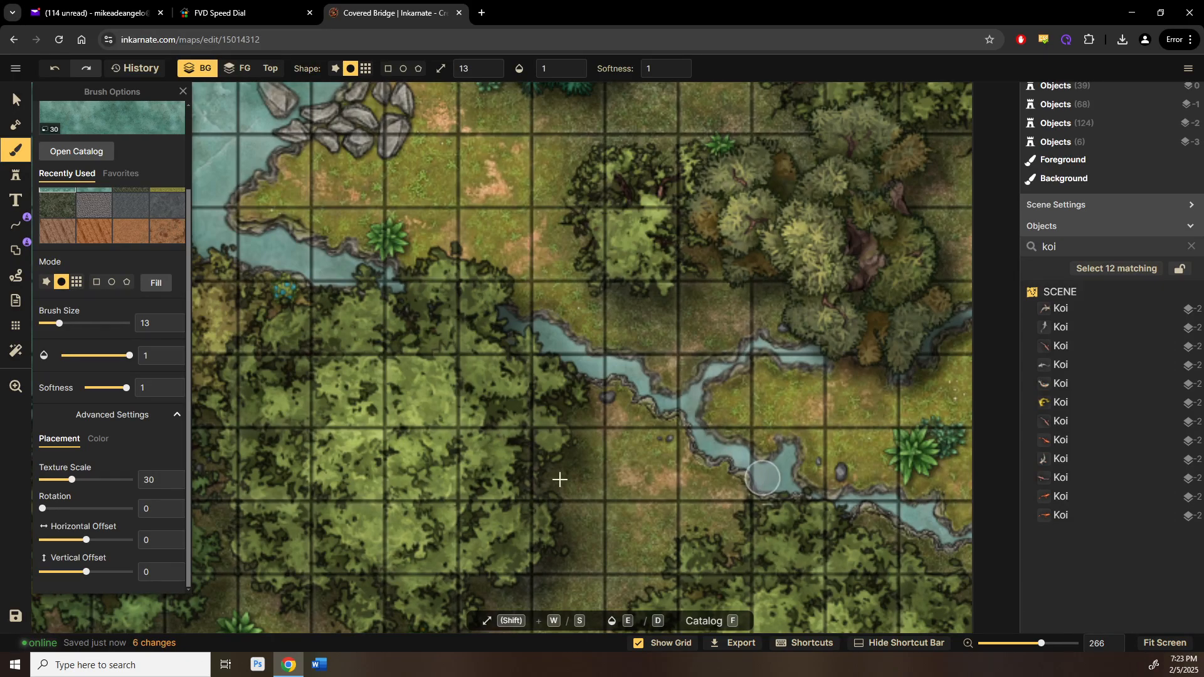
Step: Lower the water texture's brightness to 72 and paint the creek from the large tree to the fork
{"action": "left_click", "coordinate": [109, 446]}
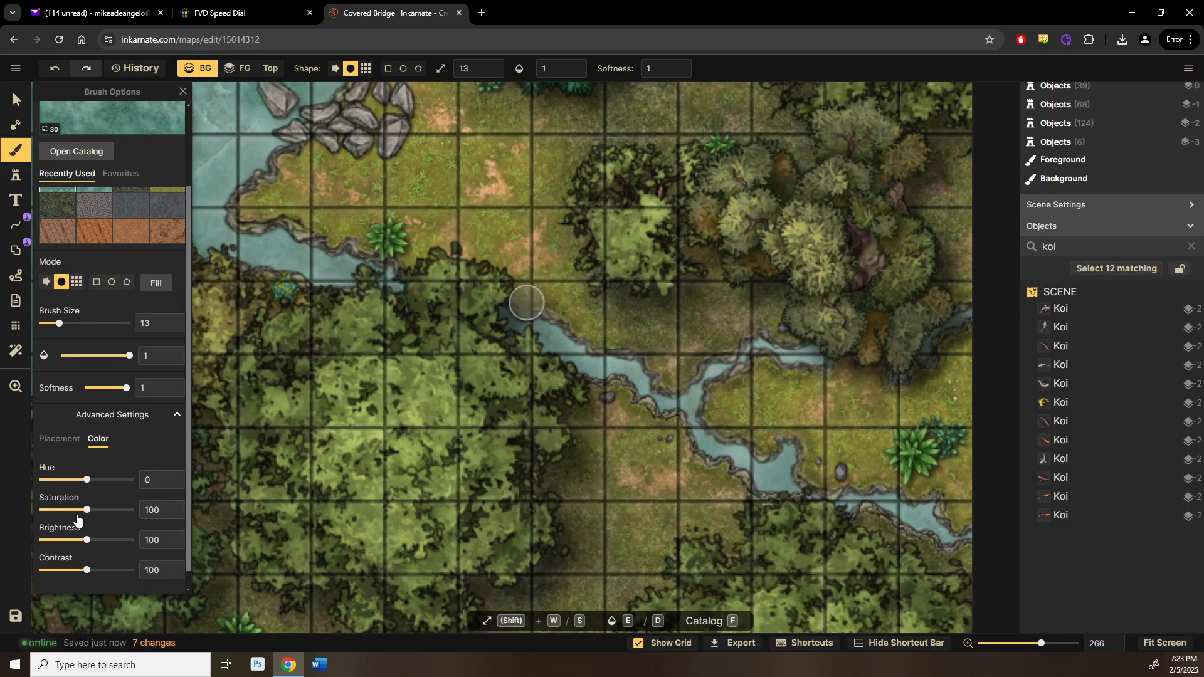
{"action": "left_click_drag", "start_coordinate": [79, 538], "coordinate": [74, 540]}
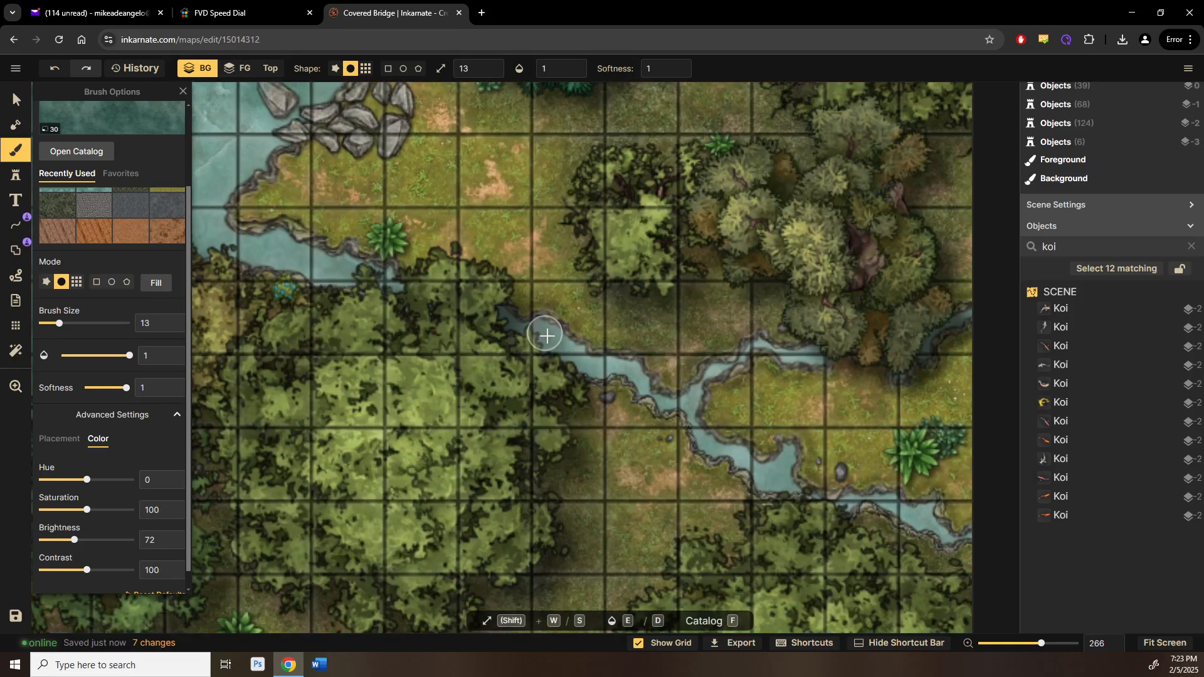
{"action": "mouse_move", "coordinate": [546, 336]}
{"action": "left_mouse_down"}
{"action": "mouse_move", "coordinate": [600, 372]}
{"action": "mouse_move", "coordinate": [631, 367]}
{"action": "mouse_move", "coordinate": [690, 424]}
{"action": "mouse_move", "coordinate": [718, 367]}
{"action": "mouse_move", "coordinate": [750, 354]}
{"action": "mouse_move", "coordinate": [854, 355]}
{"action": "mouse_move", "coordinate": [744, 354]}
{"action": "mouse_move", "coordinate": [672, 415]}
{"action": "mouse_move", "coordinate": [675, 405]}
{"action": "mouse_move", "coordinate": [728, 462]}
{"action": "mouse_move", "coordinate": [943, 520]}
{"action": "mouse_move", "coordinate": [804, 498]}
{"action": "mouse_move", "coordinate": [756, 462]}
{"action": "mouse_move", "coordinate": [780, 439]}
{"action": "mouse_move", "coordinate": [786, 469]}
{"action": "mouse_move", "coordinate": [689, 430]}
{"action": "mouse_move", "coordinate": [658, 392]}
{"action": "mouse_move", "coordinate": [475, 307]}
{"action": "mouse_move", "coordinate": [558, 335]}
{"action": "mouse_move", "coordinate": [699, 408]}
{"action": "left_mouse_up"}
{"action": "scroll", "coordinate": [600, 391], "scroll_direction": "up", "scroll_amount": 3}
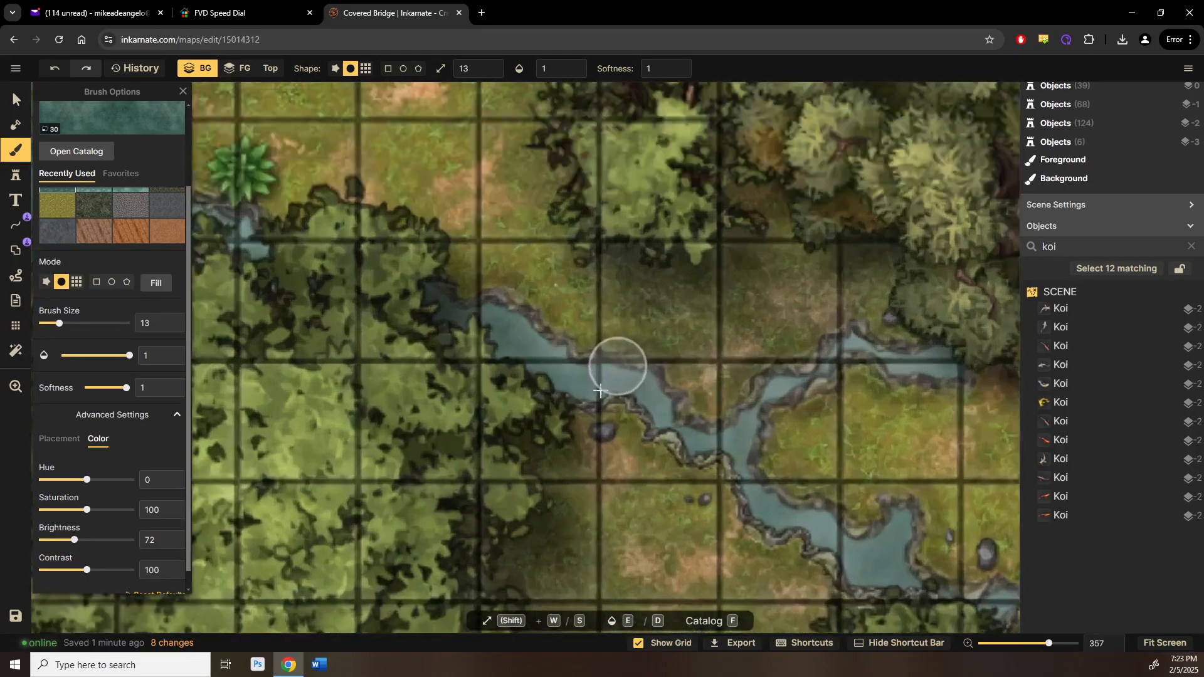
{"action": "scroll", "coordinate": [600, 390], "scroll_direction": "up", "scroll_amount": 9}
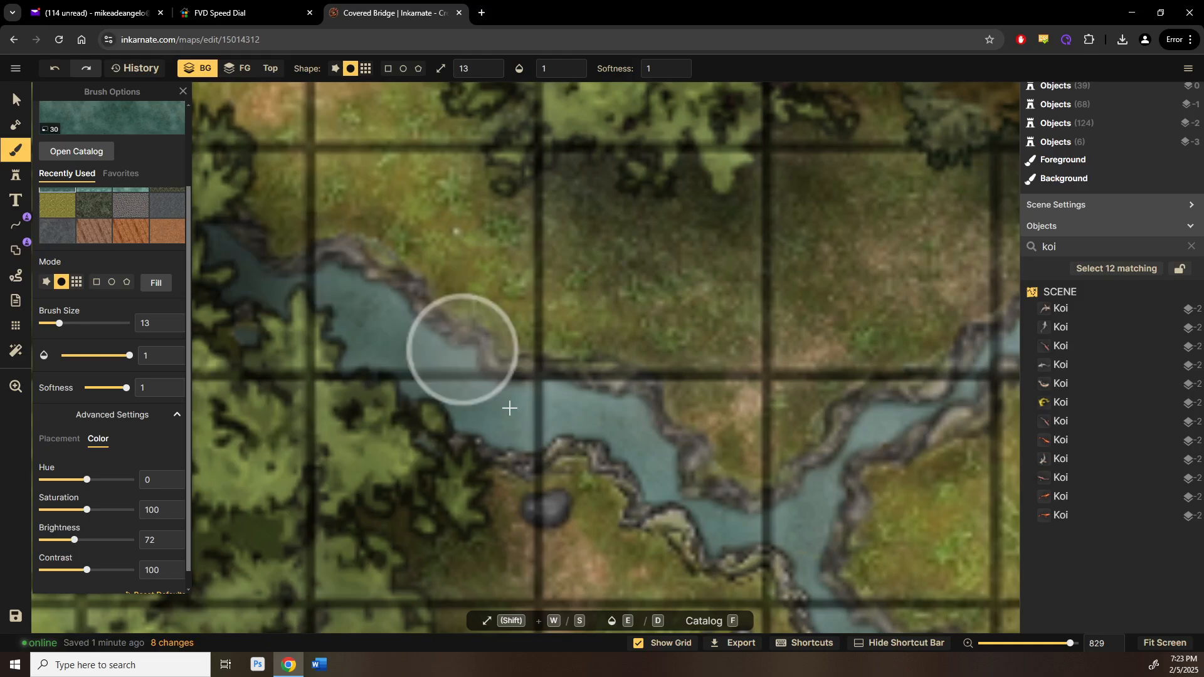
{"action": "mouse_move", "coordinate": [509, 408]}
{"action": "left_mouse_down"}
{"action": "mouse_move", "coordinate": [712, 489]}
{"action": "mouse_move", "coordinate": [890, 390]}
{"action": "left_mouse_up"}
{"action": "mouse_move", "coordinate": [893, 389]}
{"action": "left_mouse_down"}
{"action": "mouse_move", "coordinate": [599, 498]}
{"action": "mouse_move", "coordinate": [523, 498]}
{"action": "left_mouse_up"}
{"action": "mouse_move", "coordinate": [479, 532]}
{"action": "left_mouse_down"}
{"action": "mouse_move", "coordinate": [587, 481]}
{"action": "mouse_move", "coordinate": [742, 503]}
{"action": "mouse_move", "coordinate": [864, 447]}
{"action": "mouse_move", "coordinate": [788, 519]}
{"action": "mouse_move", "coordinate": [654, 500]}
{"action": "left_mouse_up"}
Step: Continue painting the darkened water texture along the creek's southeastern stretch beyond the fork
{"action": "scroll", "coordinate": [620, 494], "scroll_direction": "down", "scroll_amount": 8}
{"action": "left_click_drag", "start_coordinate": [647, 429], "coordinate": [769, 282]}
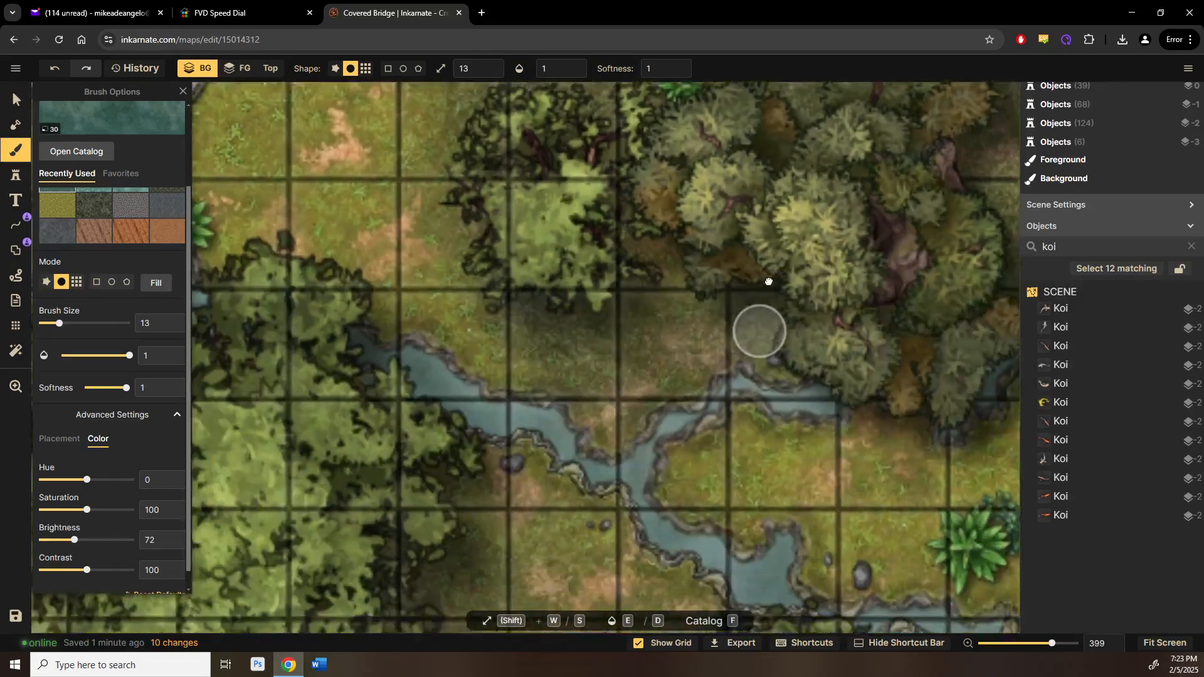
{"action": "mouse_move", "coordinate": [796, 527]}
{"action": "left_mouse_down"}
{"action": "mouse_move", "coordinate": [677, 495]}
{"action": "mouse_move", "coordinate": [753, 533]}
{"action": "left_mouse_up"}
{"action": "left_click_drag", "start_coordinate": [759, 537], "coordinate": [561, 419]}
{"action": "left_click_drag", "start_coordinate": [683, 445], "coordinate": [794, 491]}
Step: Reuse the foam stamp from the river's western rocks and place it at scale 10 on the creek beside the large tree
{"action": "left_click", "coordinate": [16, 100]}
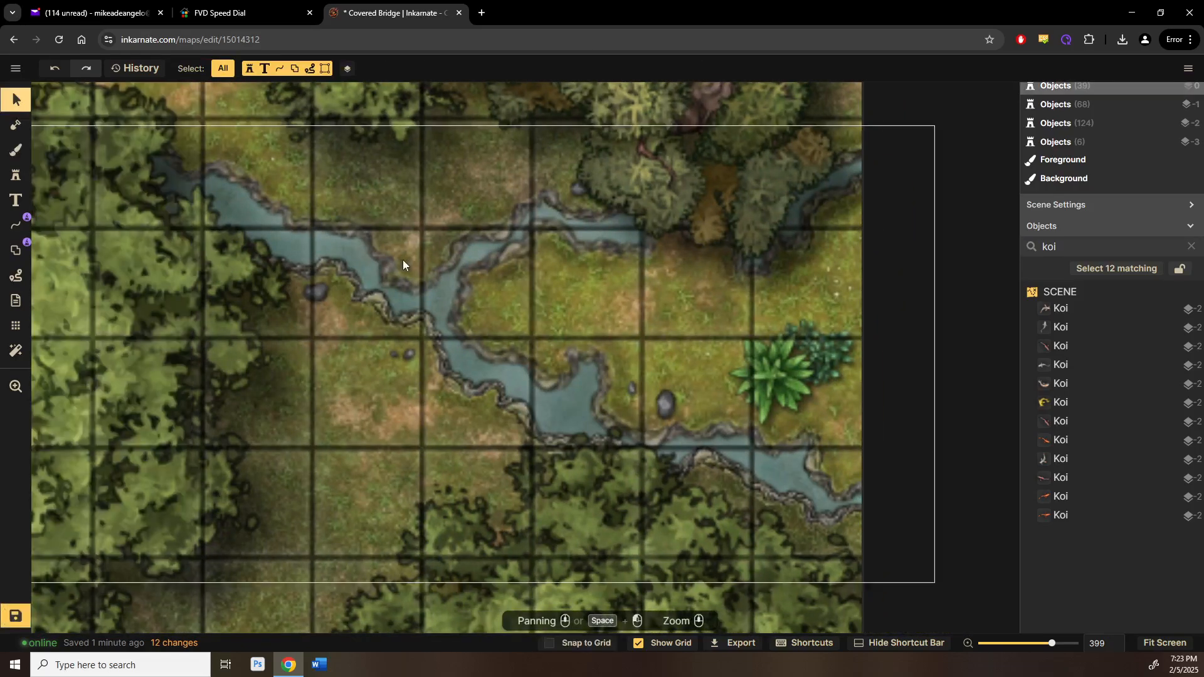
{"action": "left_click_drag", "start_coordinate": [150, 138], "coordinate": [490, 434]}
{"action": "scroll", "coordinate": [370, 320], "scroll_direction": "down", "scroll_amount": 3}
{"action": "left_click_drag", "start_coordinate": [206, 272], "coordinate": [733, 574]}
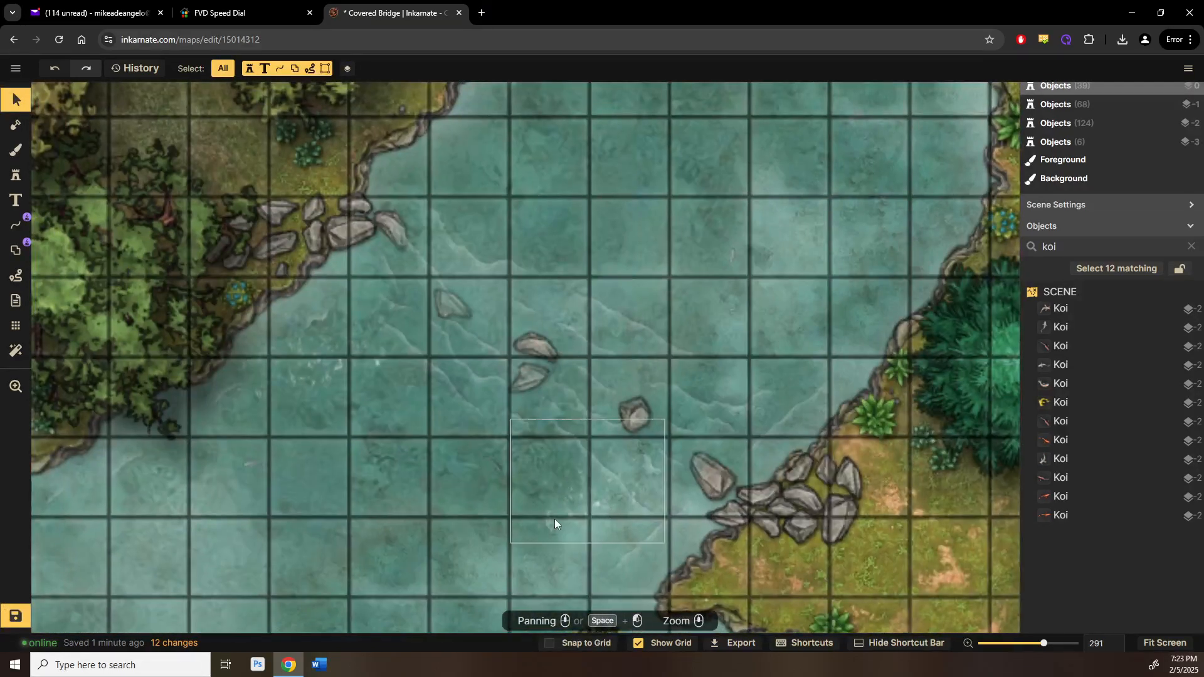
{"action": "left_click", "coordinate": [306, 370]}
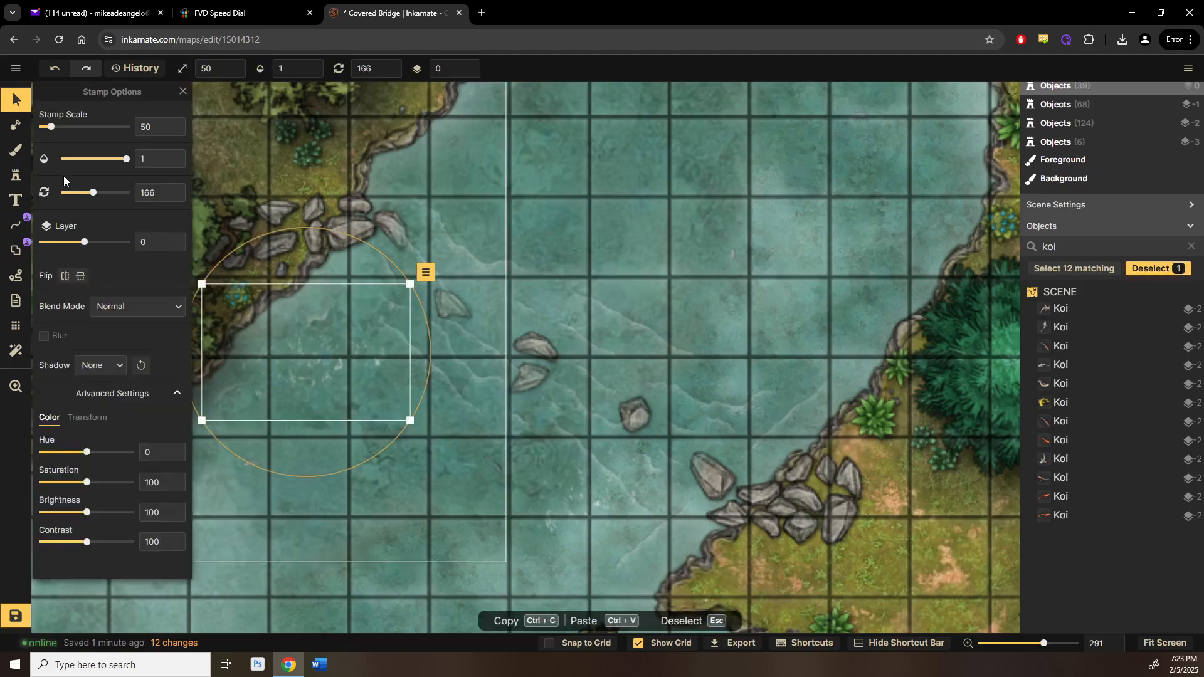
{"action": "left_click", "coordinate": [20, 182]}
{"action": "left_click_drag", "start_coordinate": [709, 533], "coordinate": [439, 403]}
{"action": "scroll", "coordinate": [454, 416], "scroll_direction": "up", "scroll_amount": 2}
{"action": "scroll", "coordinate": [454, 416], "scroll_direction": "up", "scroll_amount": 2}
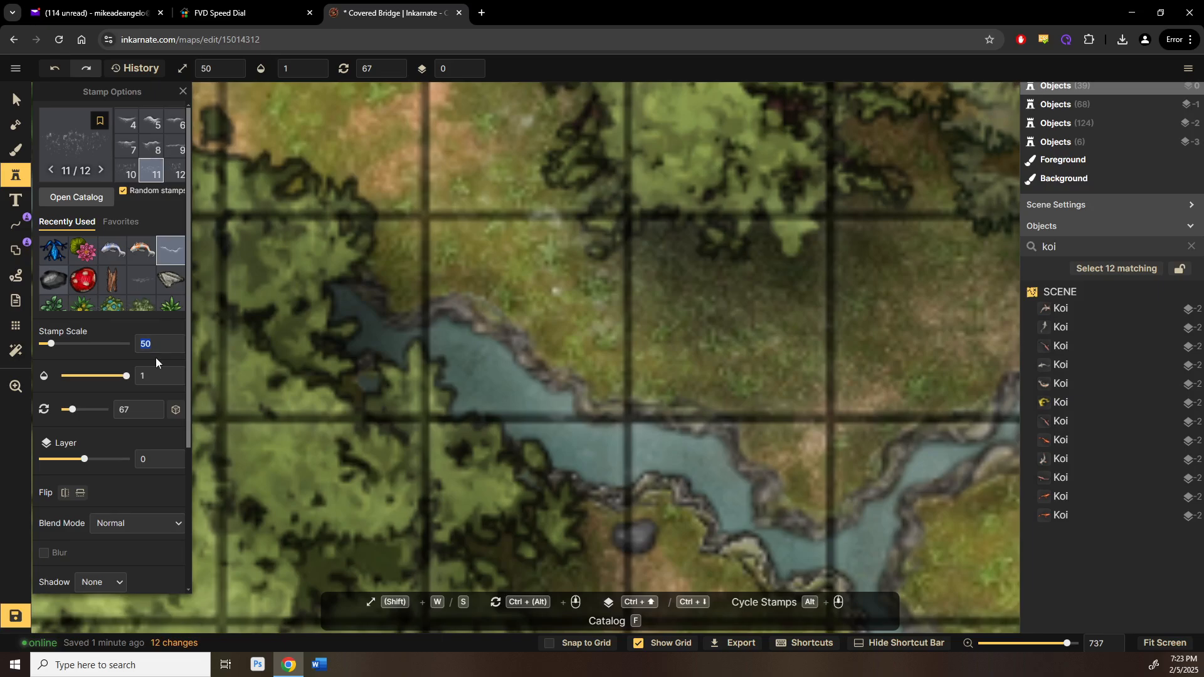
{"action": "type", "text": "10...."}
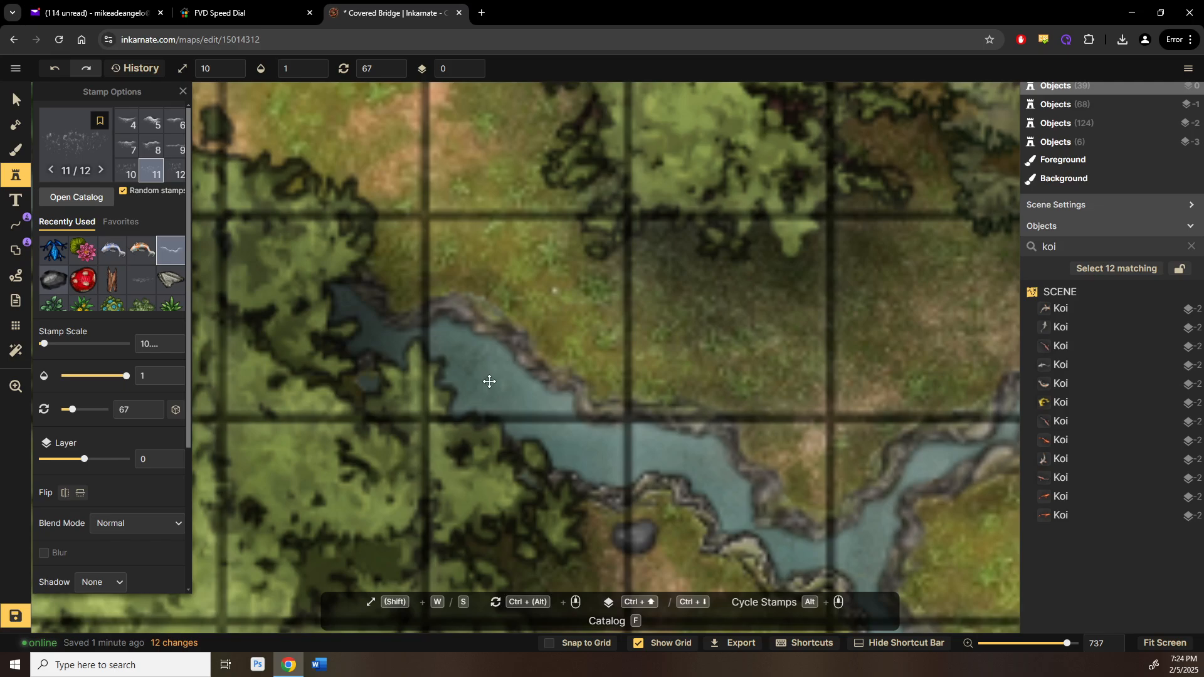
{"action": "left_click", "coordinate": [489, 381]}
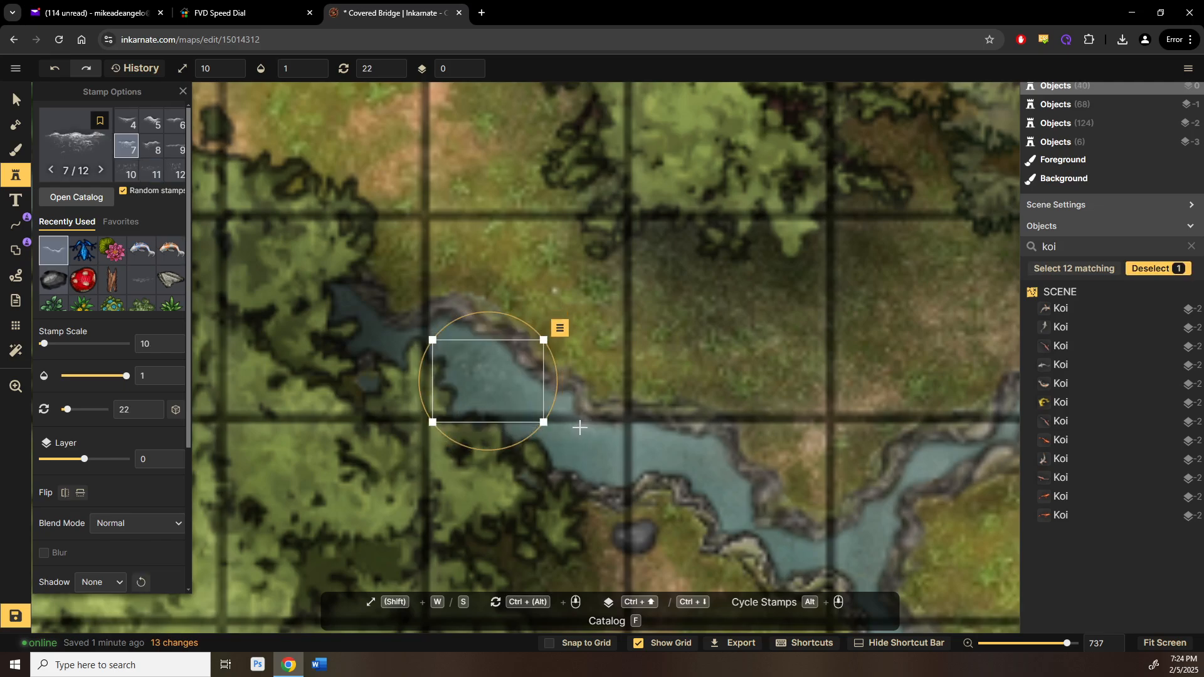
Step: Add small foam stamps, using variant 11, to the creek just before the fork and in the wide southeastern pool
{"action": "left_click", "coordinate": [149, 170]}
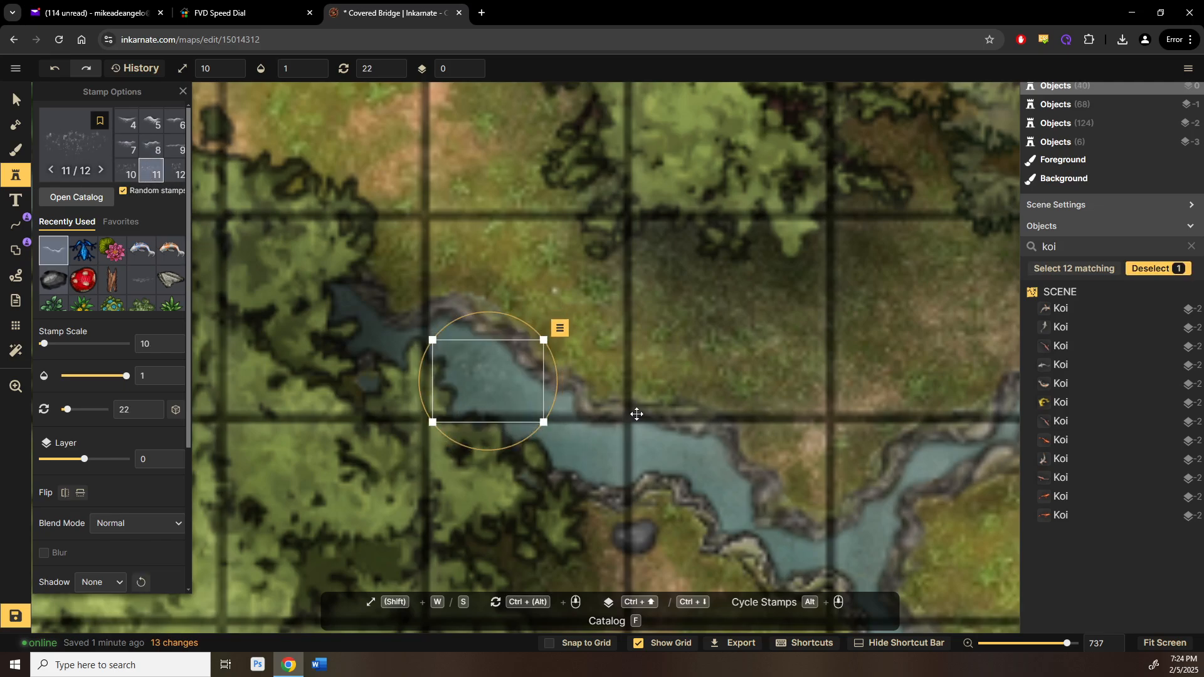
{"action": "left_click", "coordinate": [680, 463]}
{"action": "left_click_drag", "start_coordinate": [740, 524], "coordinate": [356, 287]}
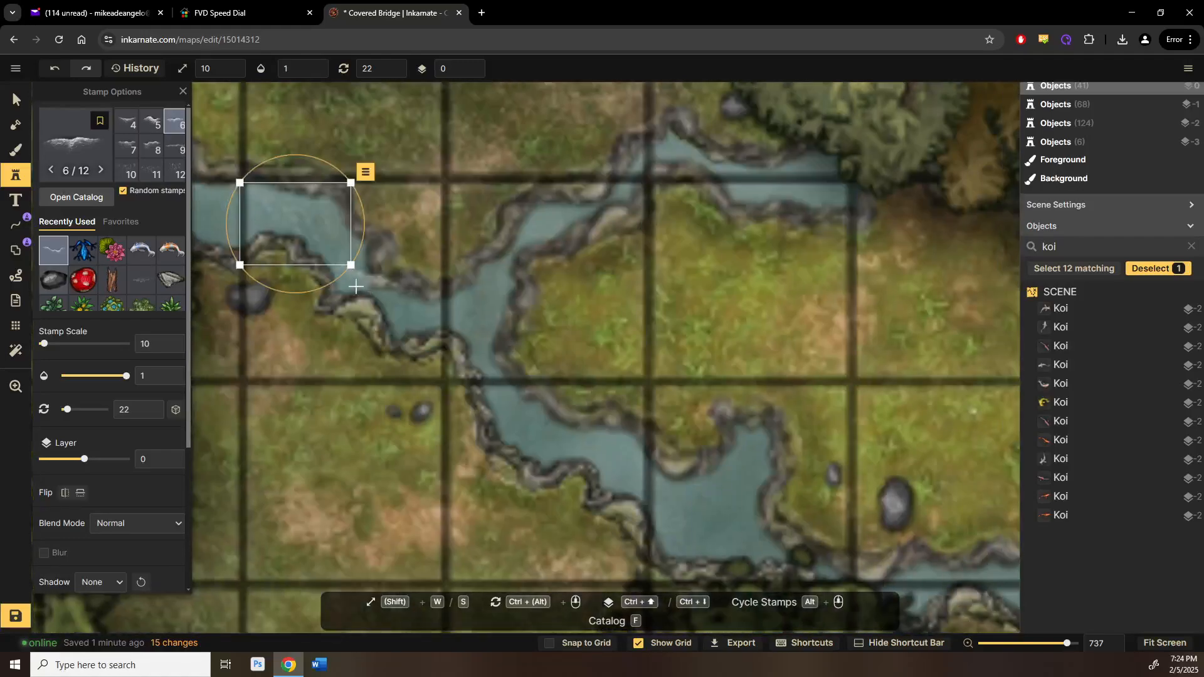
{"action": "left_click", "coordinate": [131, 172]}
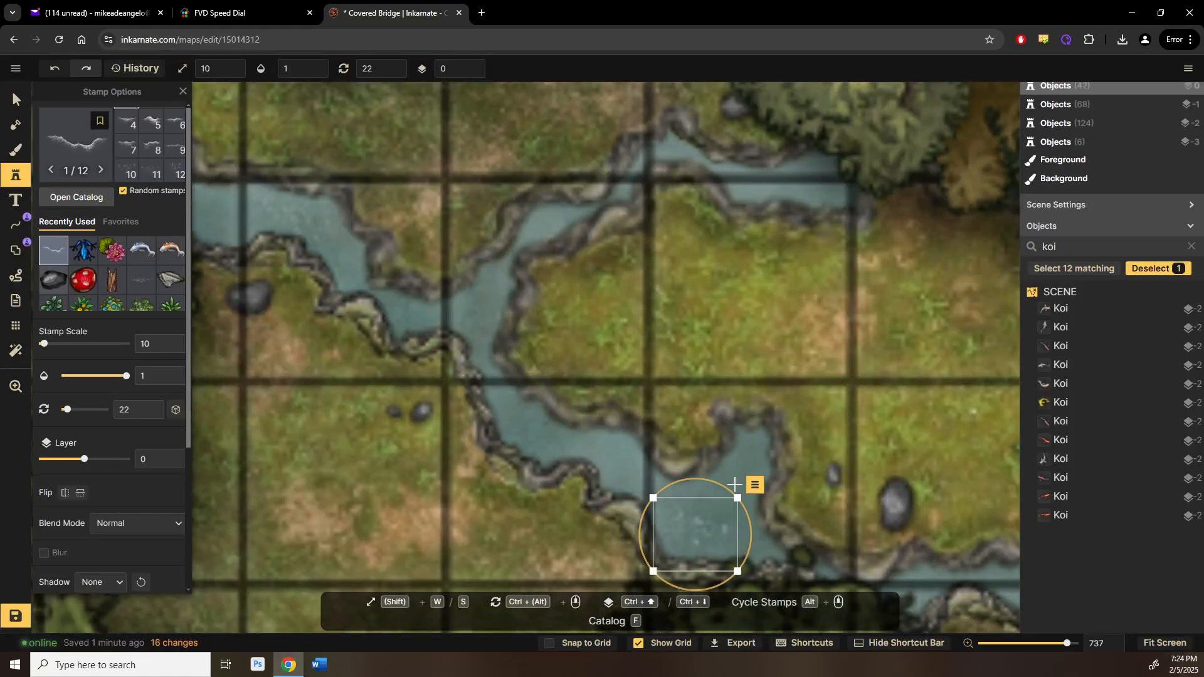
{"action": "left_click", "coordinate": [696, 534]}
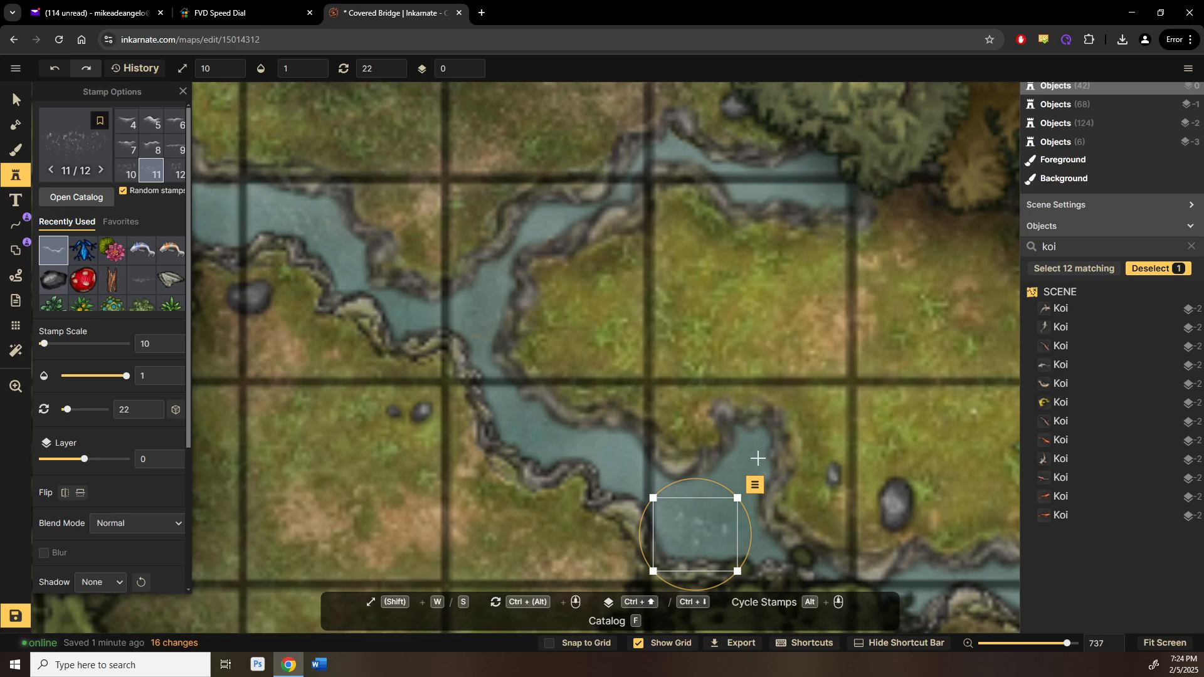
{"action": "left_click", "coordinate": [757, 458]}
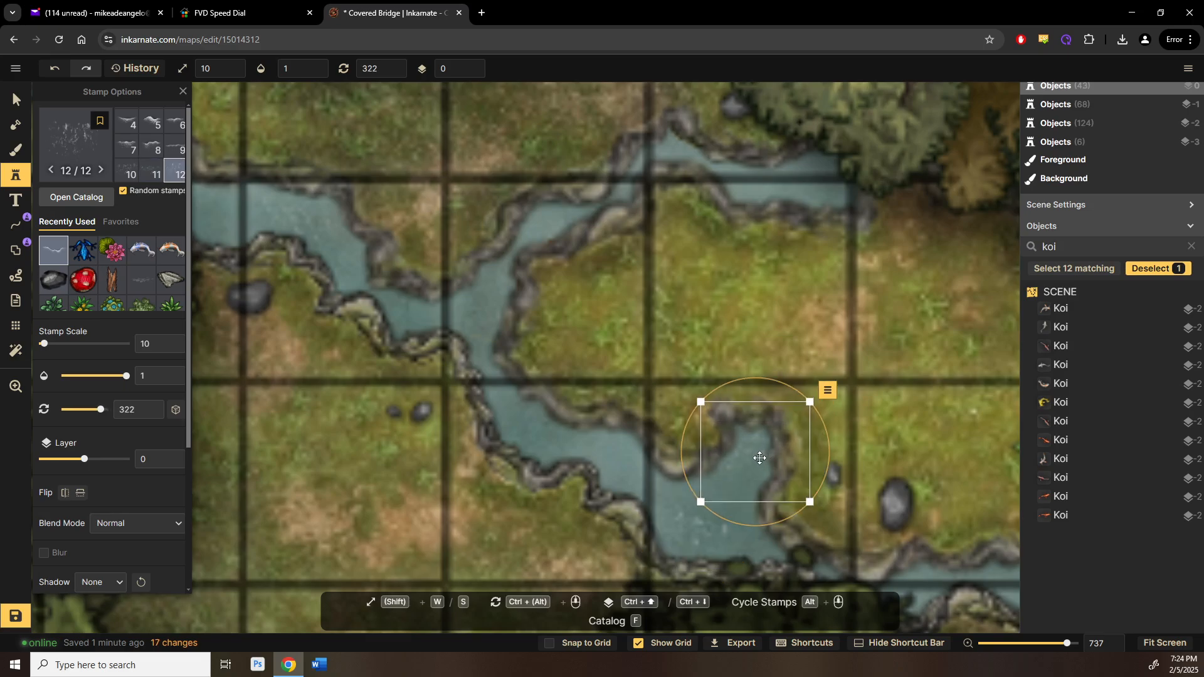
{"action": "left_click_drag", "start_coordinate": [742, 449], "coordinate": [715, 484]}
Step: Place another small foam stamp at the eastern end of the creek's northern branch, where it meets the trees
{"action": "left_click_drag", "start_coordinate": [746, 277], "coordinate": [777, 384]}
{"action": "left_click", "coordinate": [822, 287]}
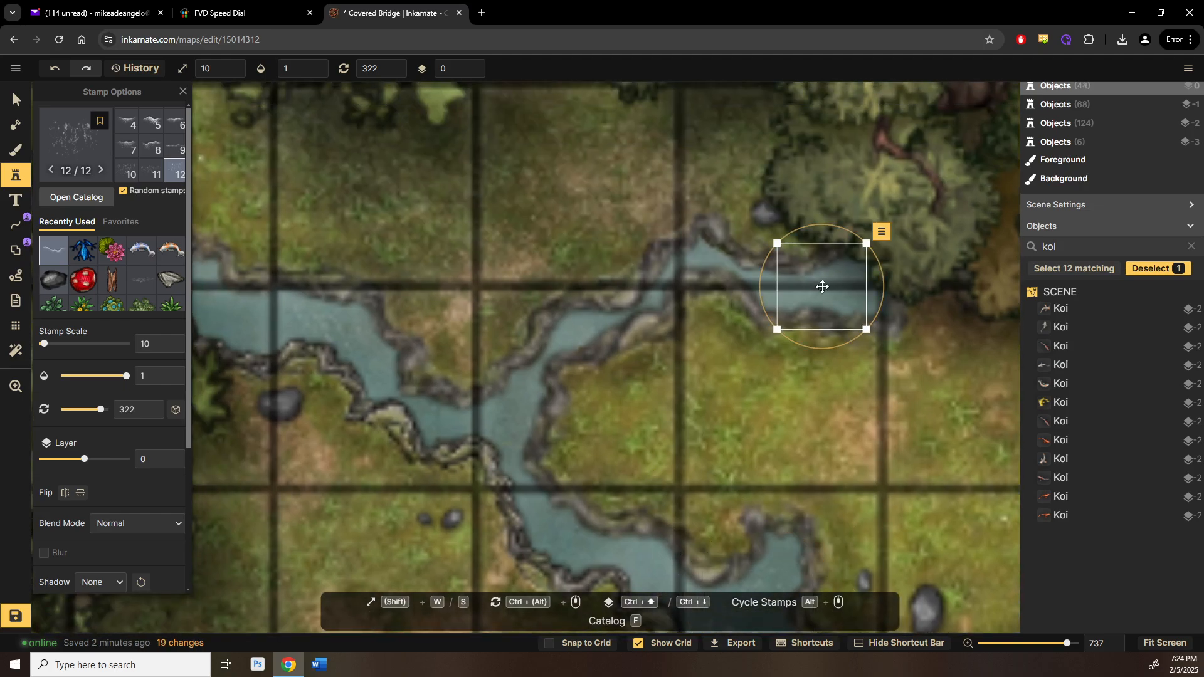
{"action": "scroll", "coordinate": [822, 288], "scroll_direction": "up", "scroll_amount": 4}
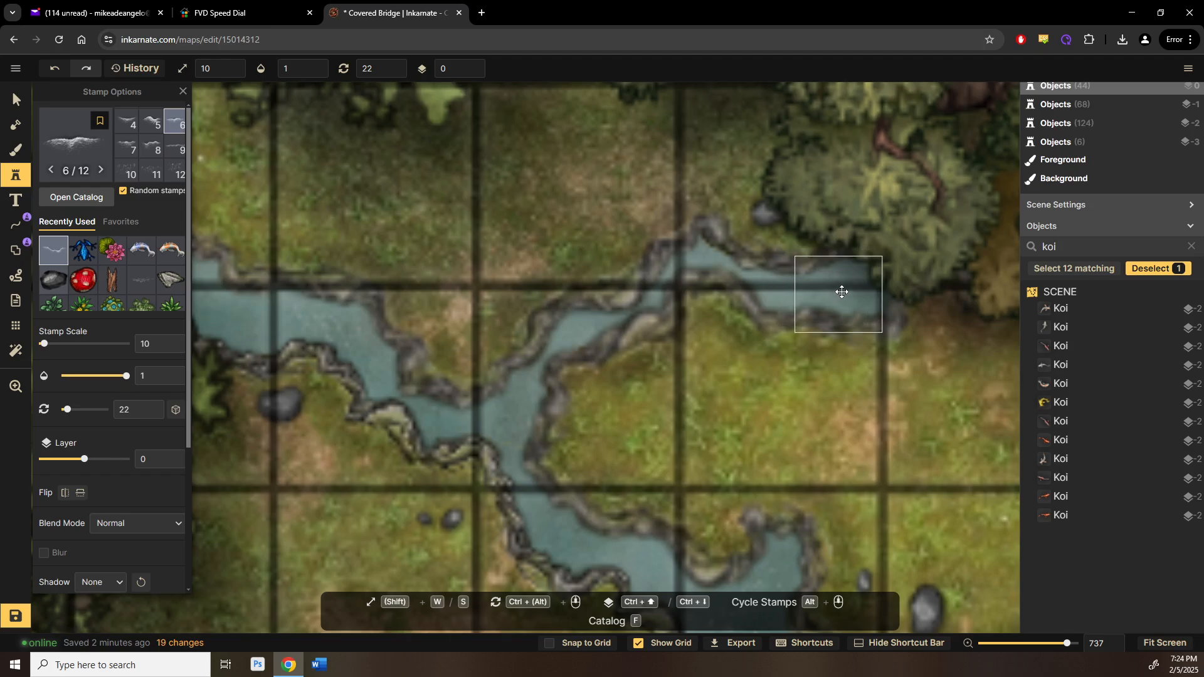
Step: Place foam stamp variant 10 in the creek's mouth near the river, above the blue-flowered plant
{"action": "left_click_drag", "start_coordinate": [588, 433], "coordinate": [749, 452]}
{"action": "left_click_drag", "start_coordinate": [521, 415], "coordinate": [782, 572]}
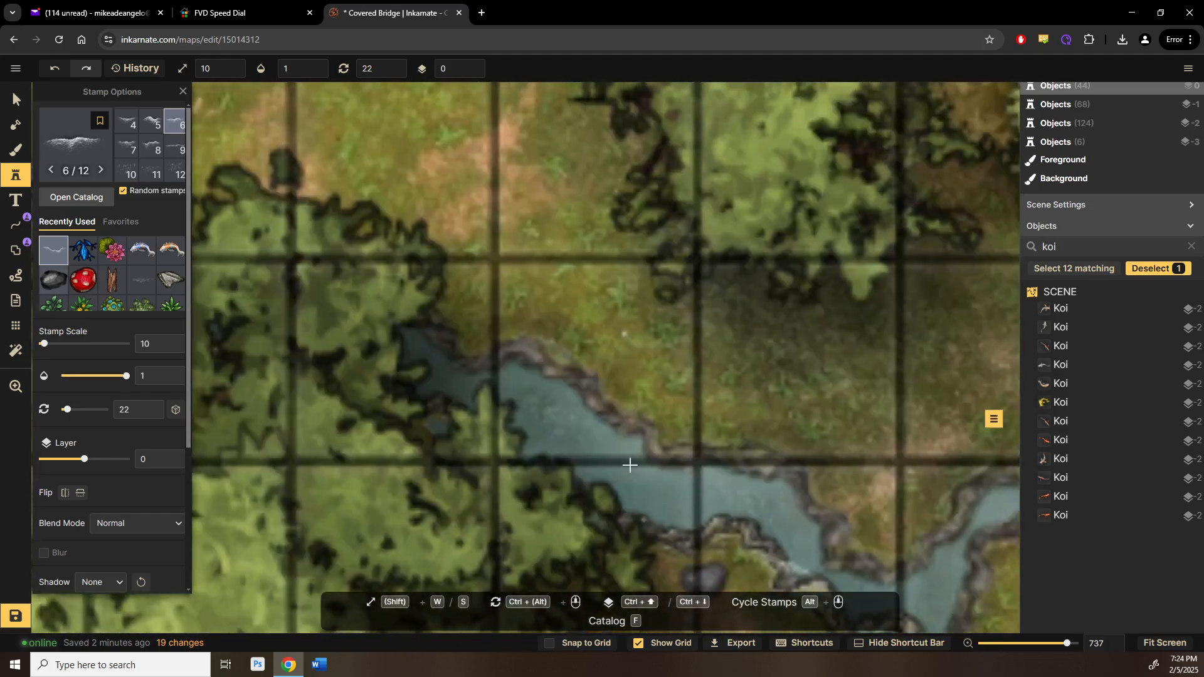
{"action": "left_click_drag", "start_coordinate": [260, 266], "coordinate": [675, 465]}
{"action": "scroll", "coordinate": [674, 465], "scroll_direction": "down", "scroll_amount": 1}
{"action": "left_click_drag", "start_coordinate": [509, 400], "coordinate": [711, 419]}
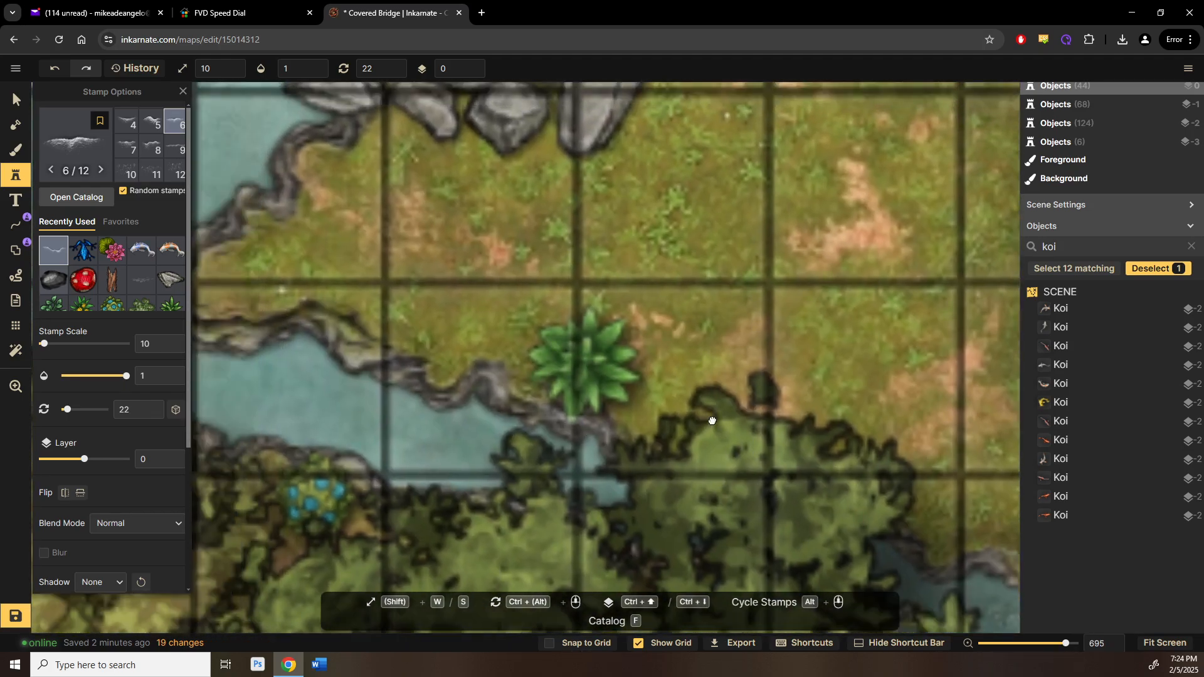
{"action": "left_click", "coordinate": [133, 168]}
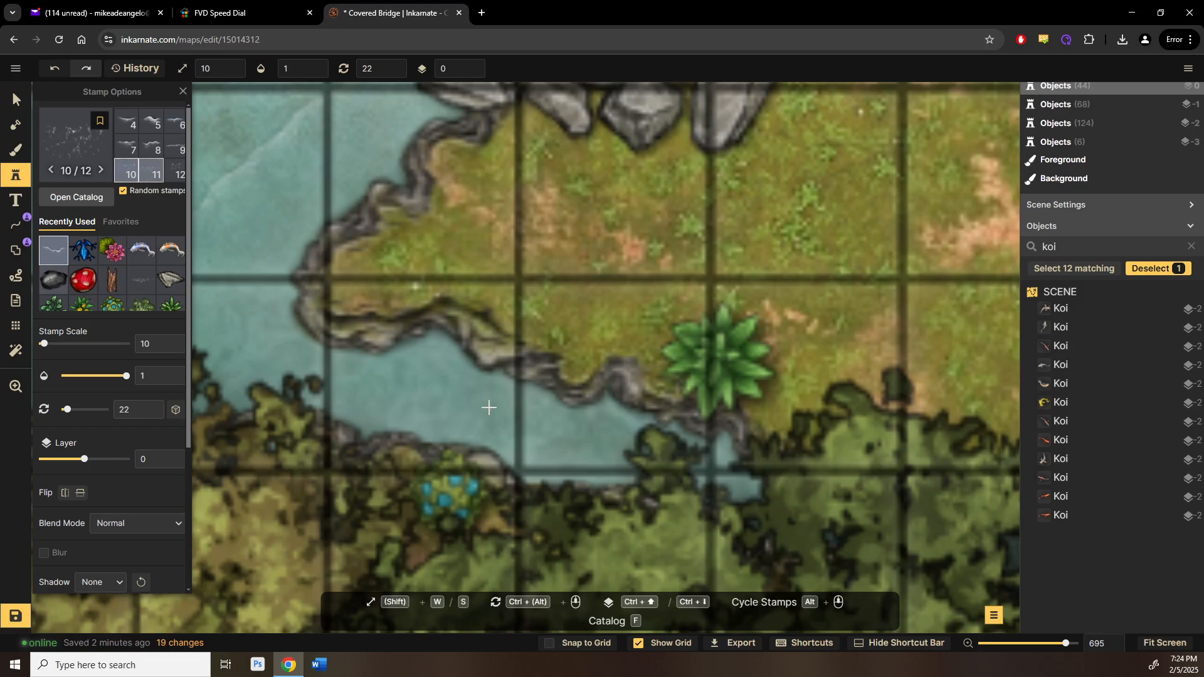
{"action": "left_click", "coordinate": [426, 394]}
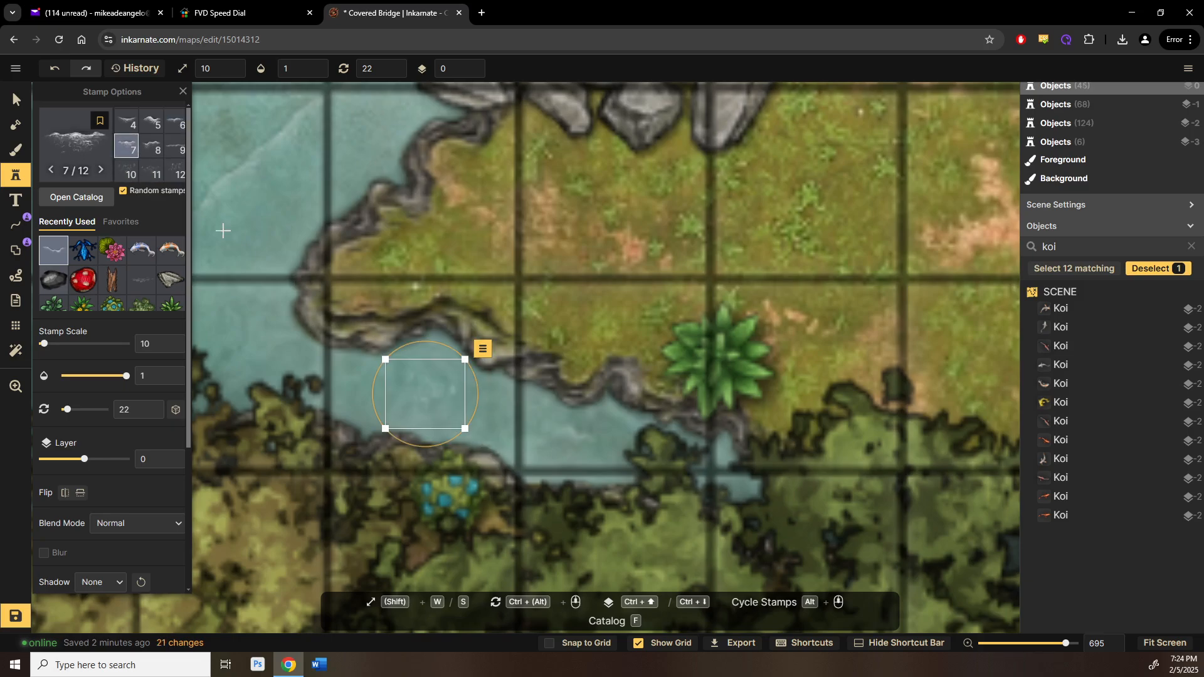
Step: Place another small foam stamp at scale 10 in the creek along the tree edge, southwest of the spiky green plant
{"action": "left_click", "coordinate": [172, 170]}
{"action": "left_click", "coordinate": [577, 457]}
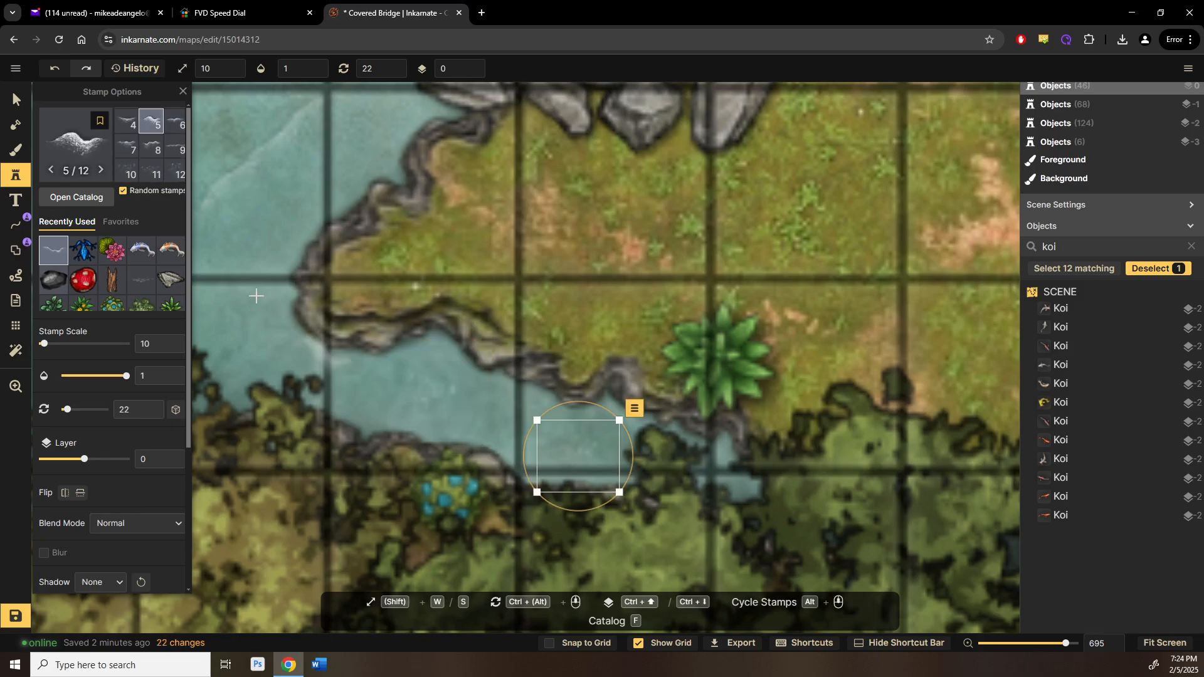
Step: Leave stamp placement, clear the selection and examine the whole map, including the creek, southeastern clearing, covered bridge and both stretches of river
{"action": "scroll", "coordinate": [664, 518], "scroll_direction": "down", "scroll_amount": 5}
{"action": "scroll", "coordinate": [427, 445], "scroll_direction": "down", "scroll_amount": 3}
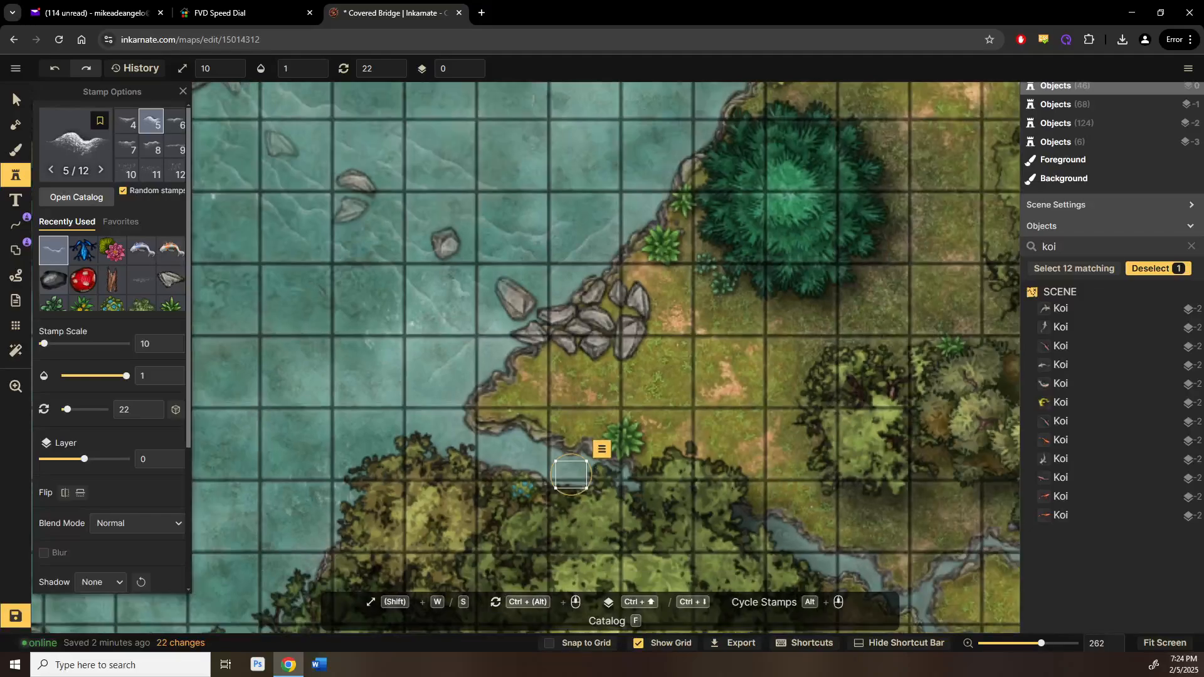
{"action": "left_click", "coordinate": [17, 111]}
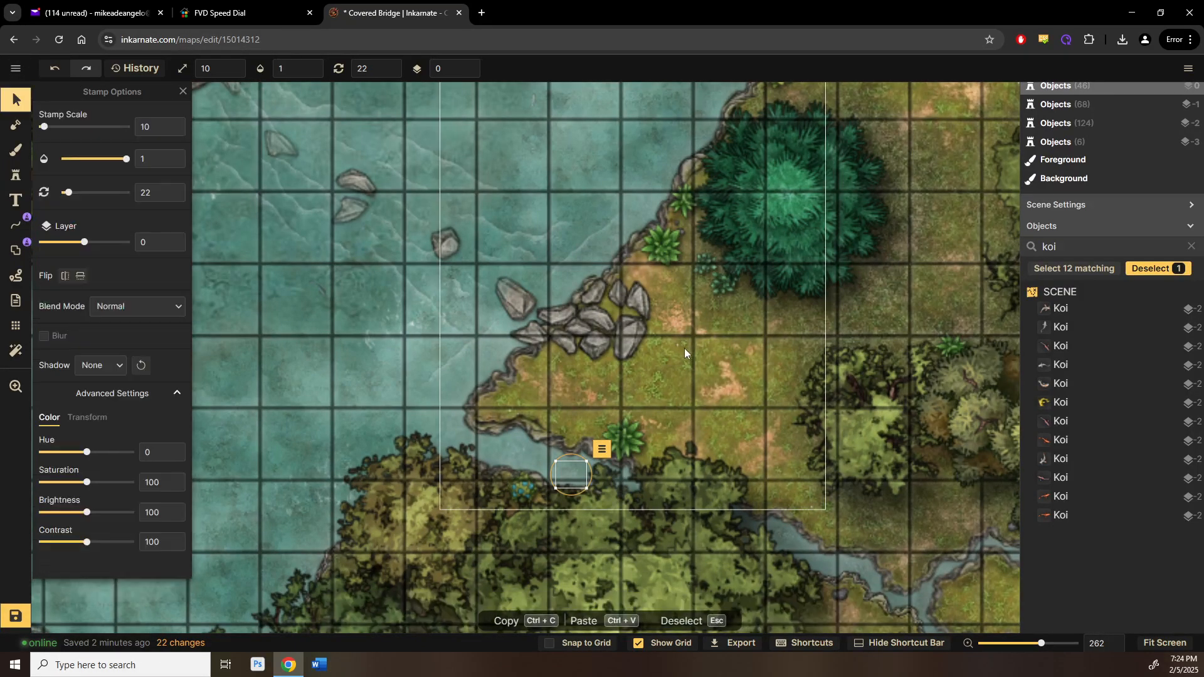
{"action": "left_click", "coordinate": [686, 353]}
{"action": "left_click_drag", "start_coordinate": [934, 558], "coordinate": [522, 265]}
{"action": "scroll", "coordinate": [631, 405], "scroll_direction": "down", "scroll_amount": 3}
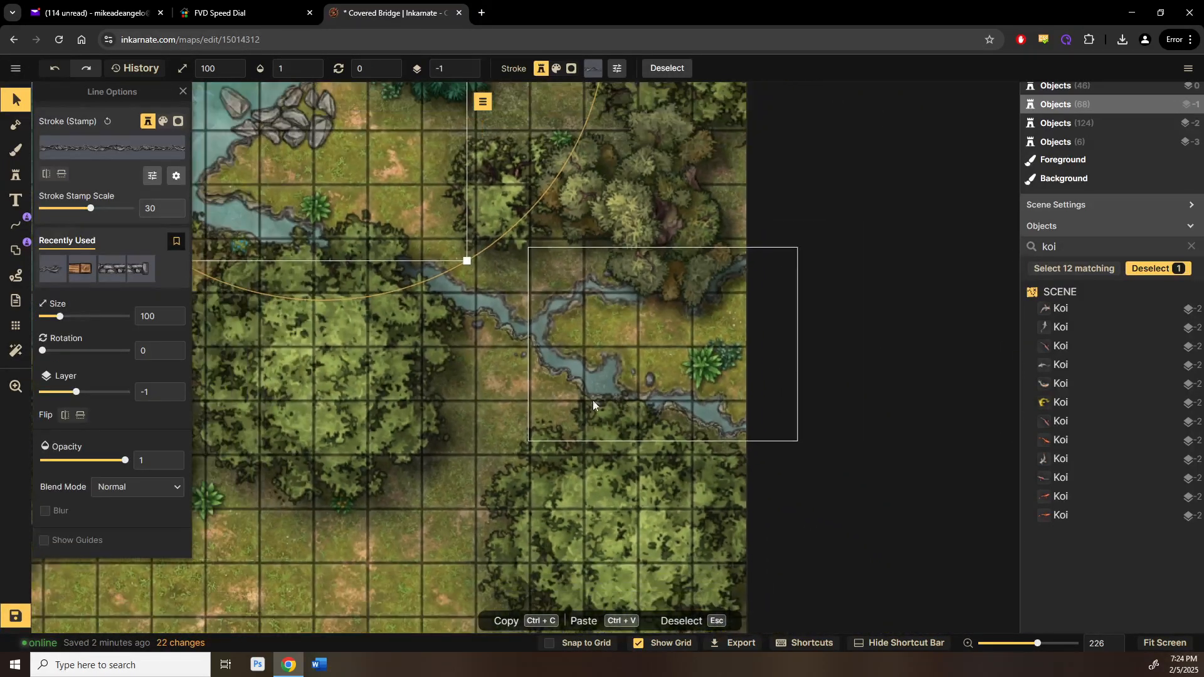
{"action": "key", "text": "Escape"}
{"action": "scroll", "coordinate": [382, 539], "scroll_direction": "down", "scroll_amount": 1}
{"action": "scroll", "coordinate": [363, 528], "scroll_direction": "down", "scroll_amount": 1}
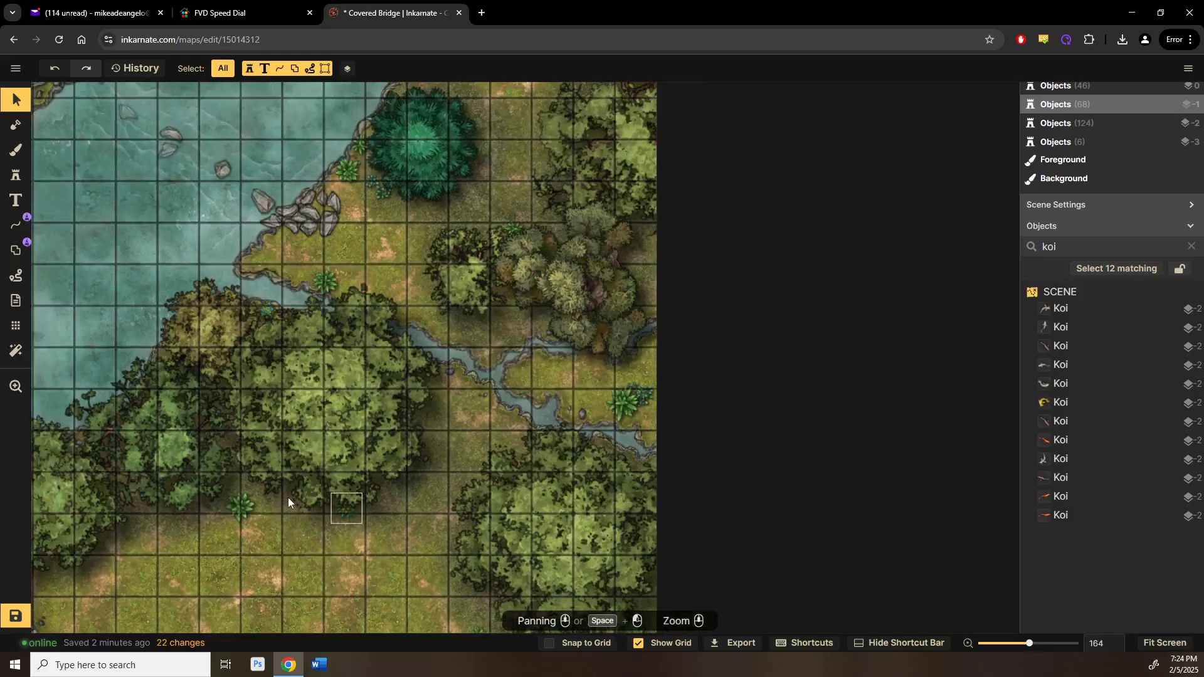
{"action": "left_click_drag", "start_coordinate": [288, 501], "coordinate": [531, 541]}
{"action": "left_click_drag", "start_coordinate": [288, 380], "coordinate": [374, 417]}
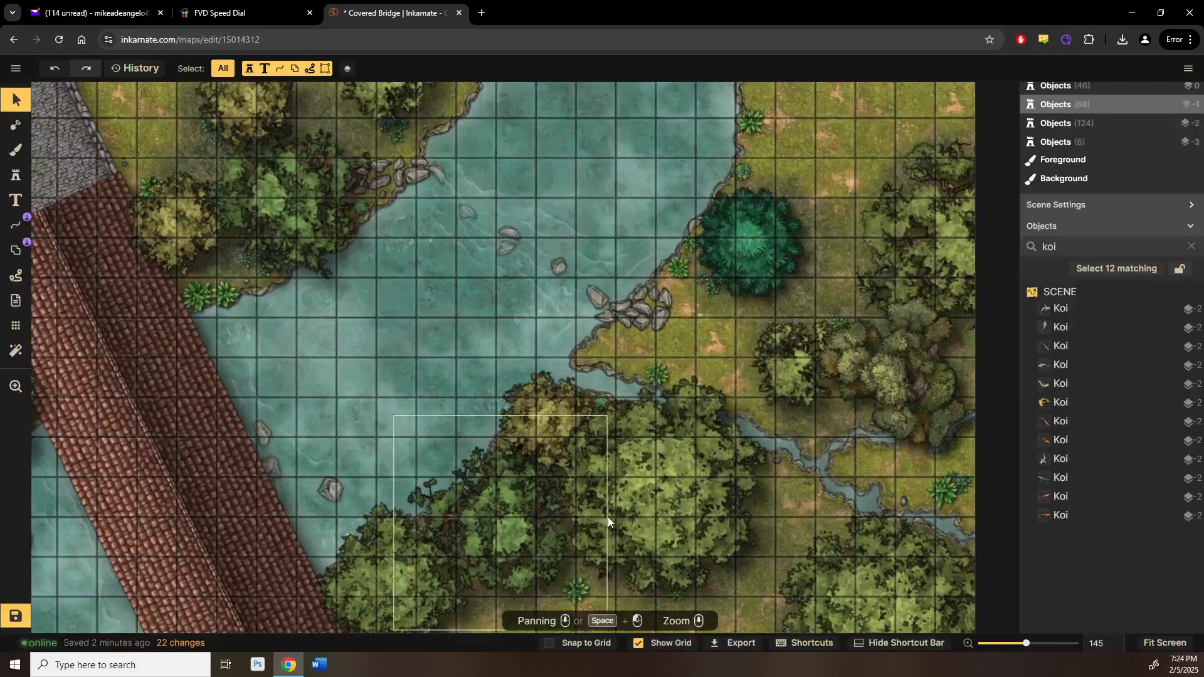
{"action": "left_click_drag", "start_coordinate": [608, 516], "coordinate": [613, 395]}
{"action": "left_click_drag", "start_coordinate": [481, 335], "coordinate": [602, 207]}
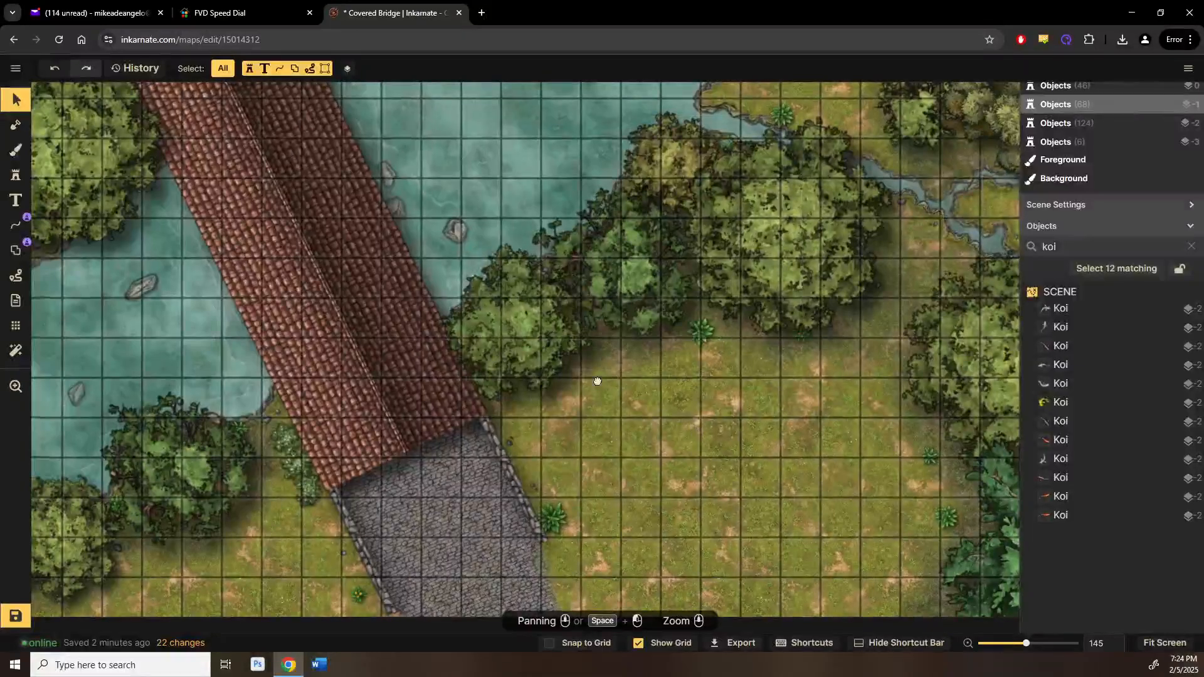
{"action": "left_click_drag", "start_coordinate": [674, 421], "coordinate": [482, 348]}
{"action": "left_click_drag", "start_coordinate": [484, 422], "coordinate": [562, 466]}
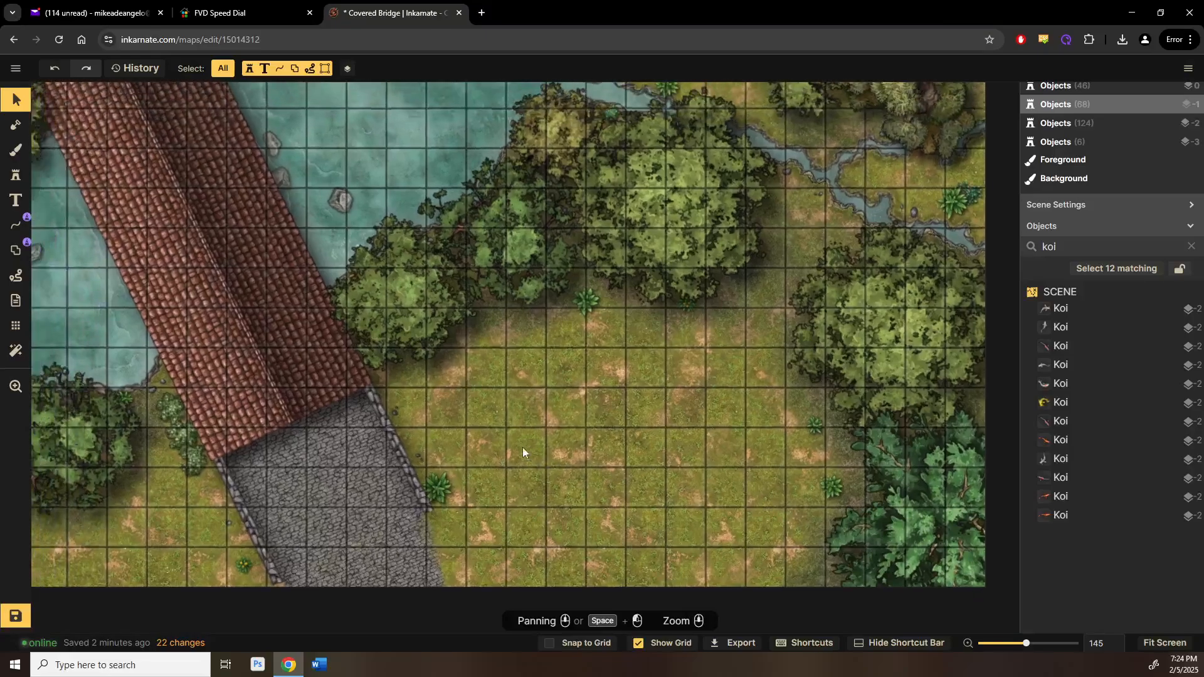
{"action": "left_click_drag", "start_coordinate": [440, 397], "coordinate": [803, 518]}
{"action": "left_click_drag", "start_coordinate": [440, 427], "coordinate": [627, 290]}
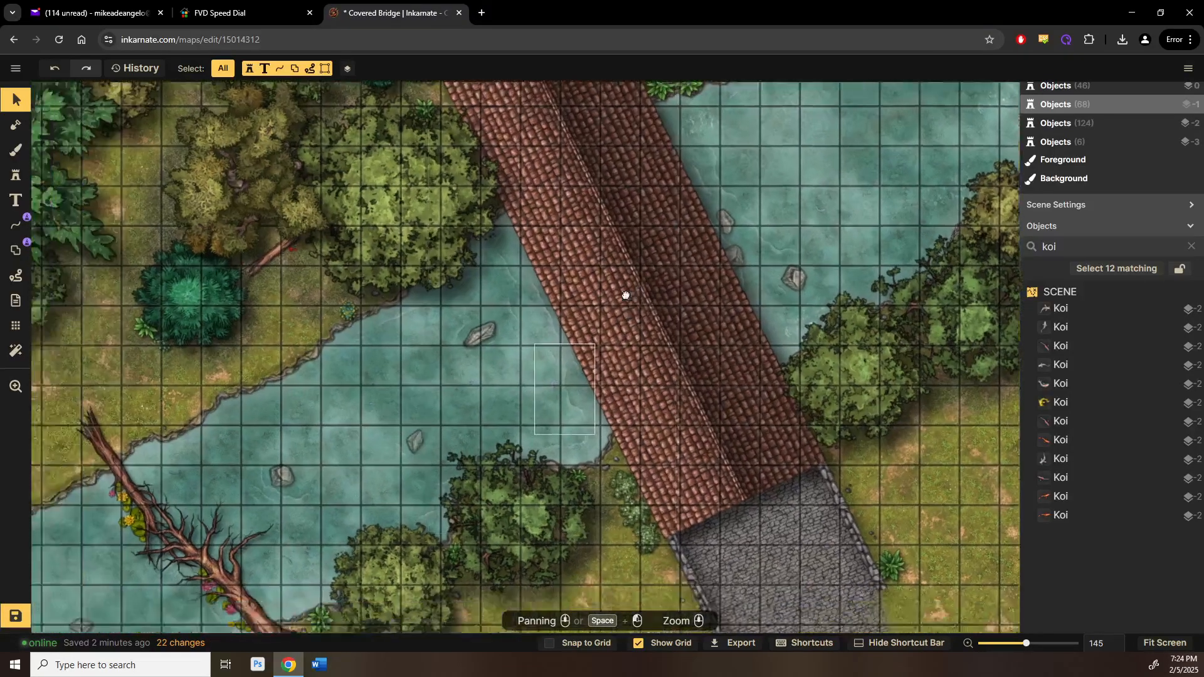
{"action": "left_click_drag", "start_coordinate": [462, 309], "coordinate": [541, 416]}
{"action": "scroll", "coordinate": [541, 416], "scroll_direction": "down", "scroll_amount": 2}
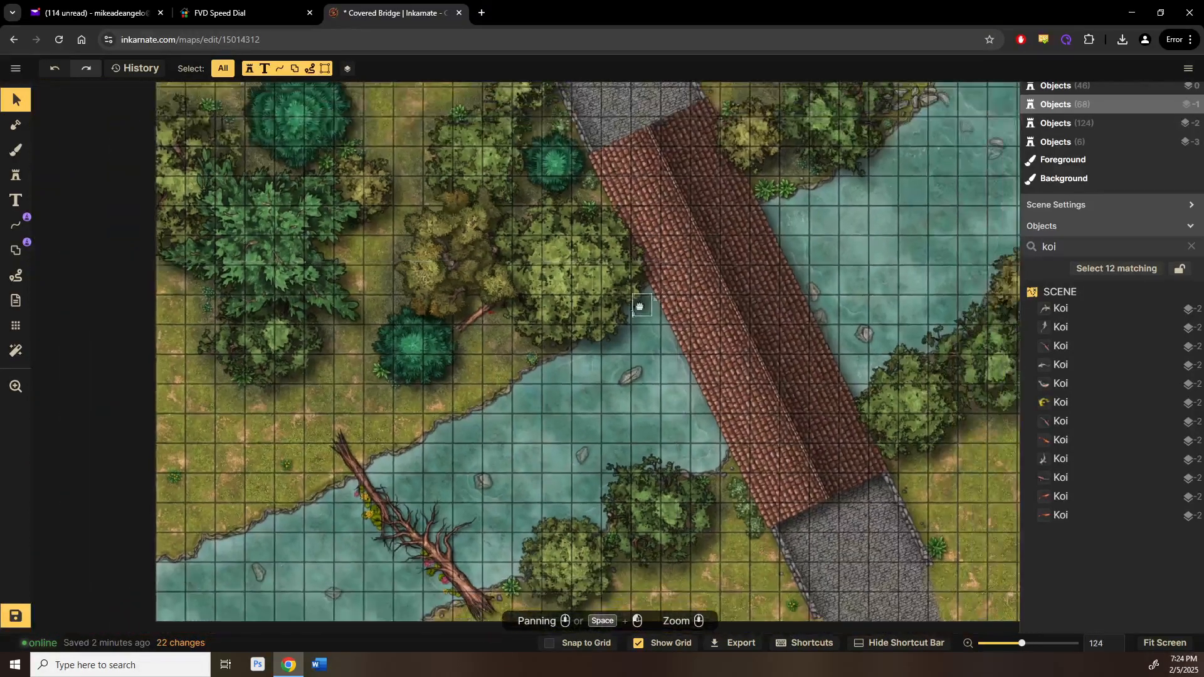
{"action": "left_click_drag", "start_coordinate": [640, 303], "coordinate": [488, 439]}
{"action": "left_click_drag", "start_coordinate": [558, 306], "coordinate": [314, 286]}
{"action": "left_click_drag", "start_coordinate": [559, 355], "coordinate": [478, 287]}
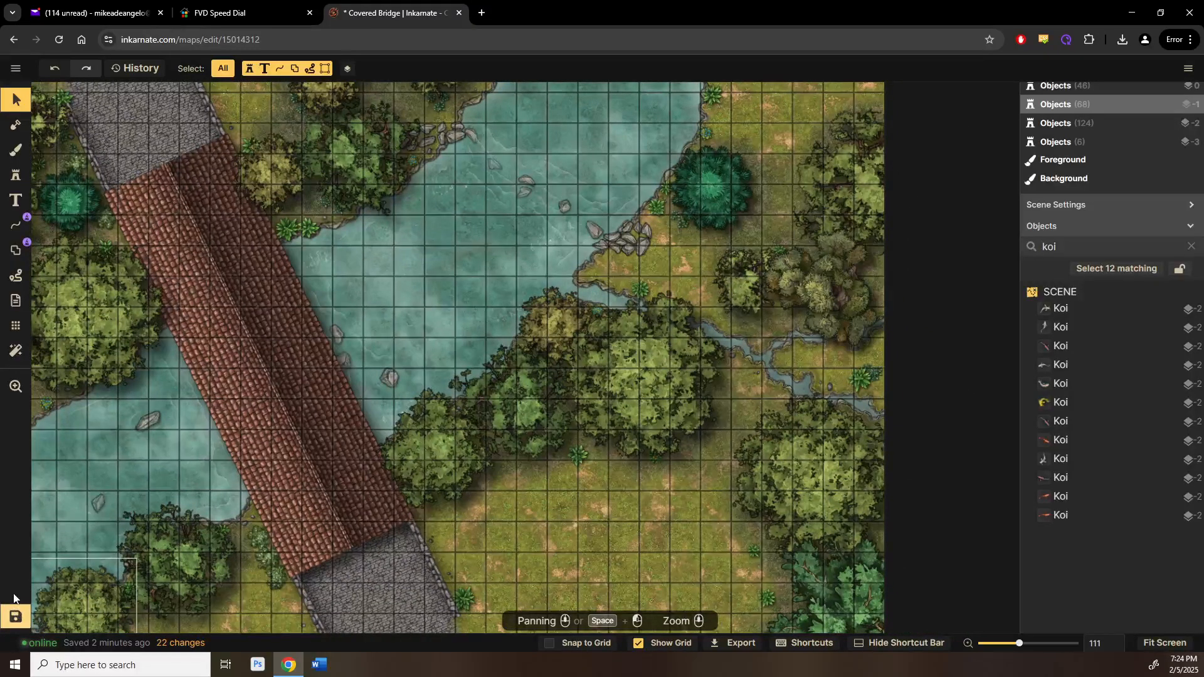
Step: Save the Covered Bridge map
{"action": "left_click", "coordinate": [15, 616]}
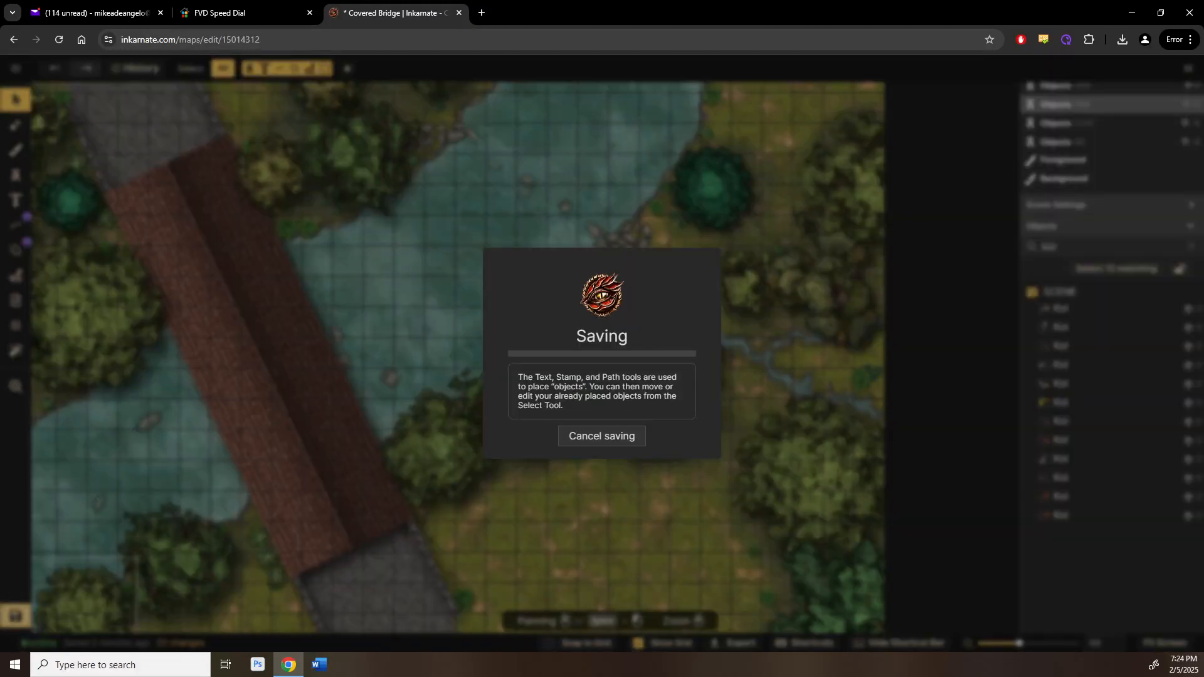